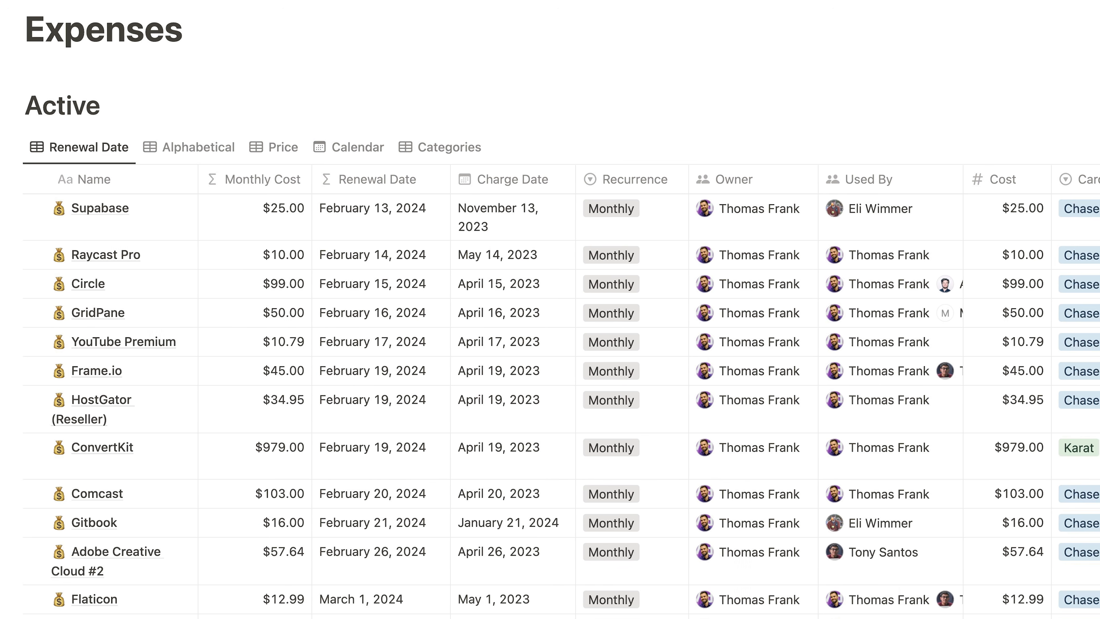
Step: Open a new blank Untitled page in its own tab beside the Expense Tracker
click(135, 235)
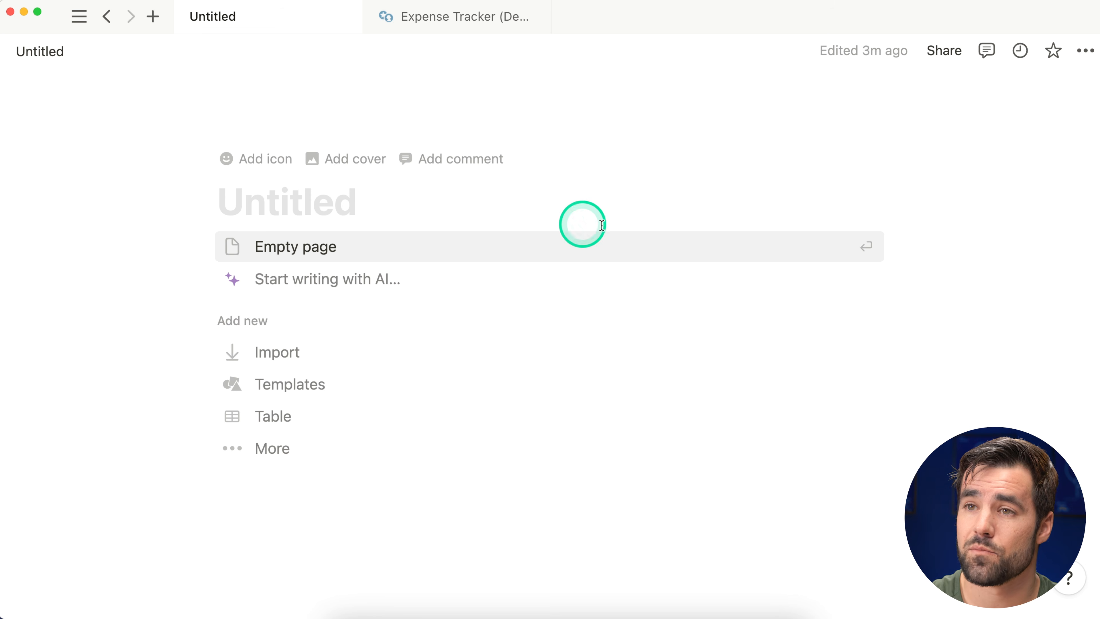
Step: Turn on Full width for the Untitled page, then return to the Expense Tracker (Demo) page
click(1086, 51)
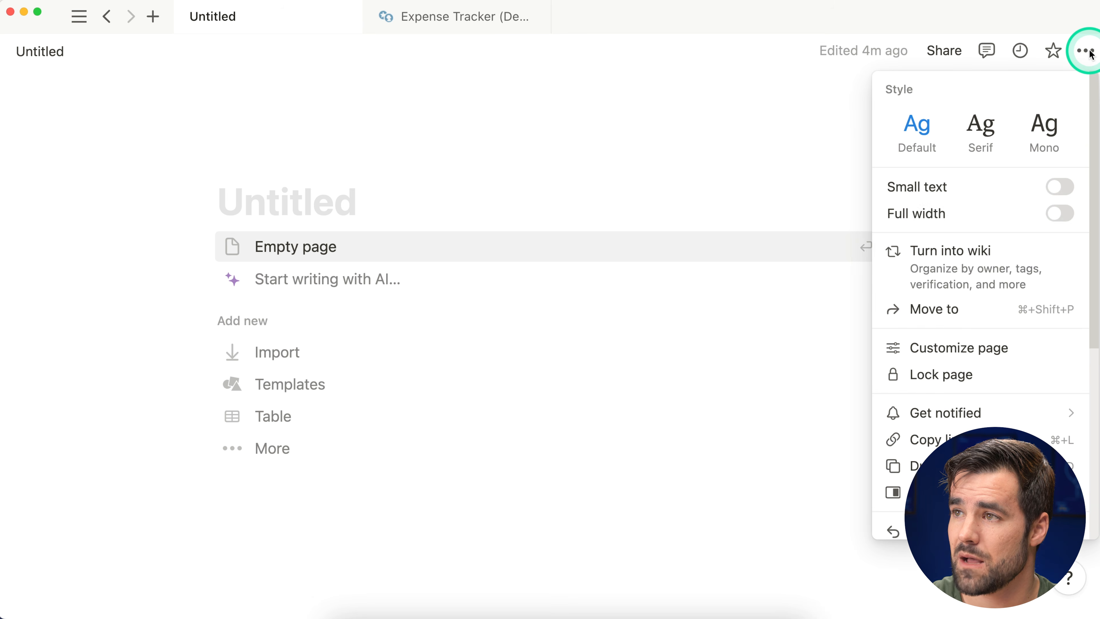
click(1065, 215)
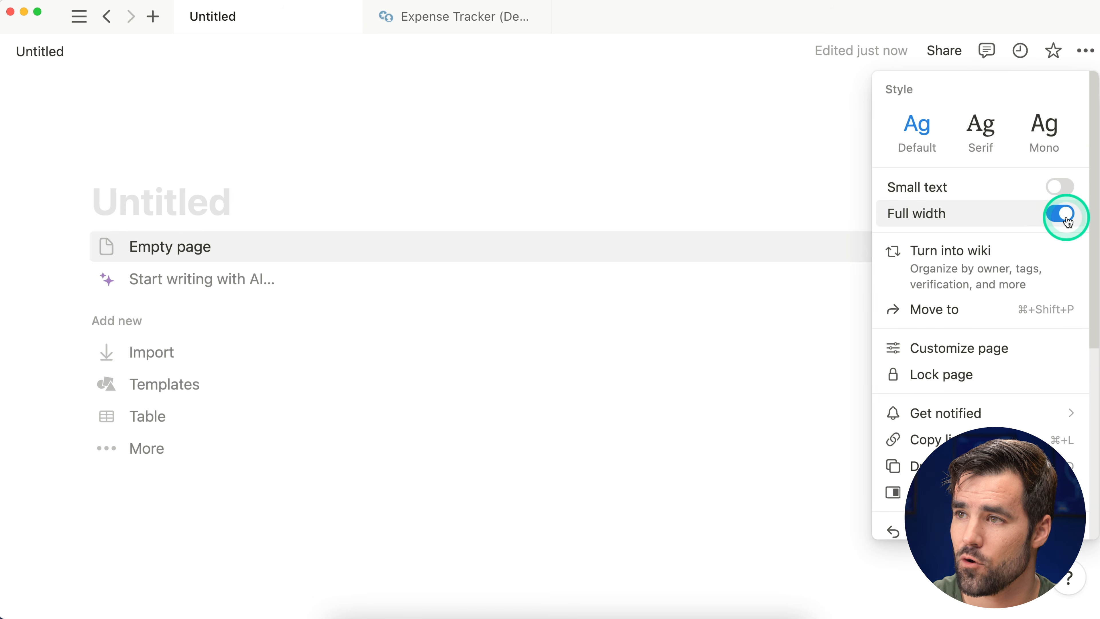
click(743, 195)
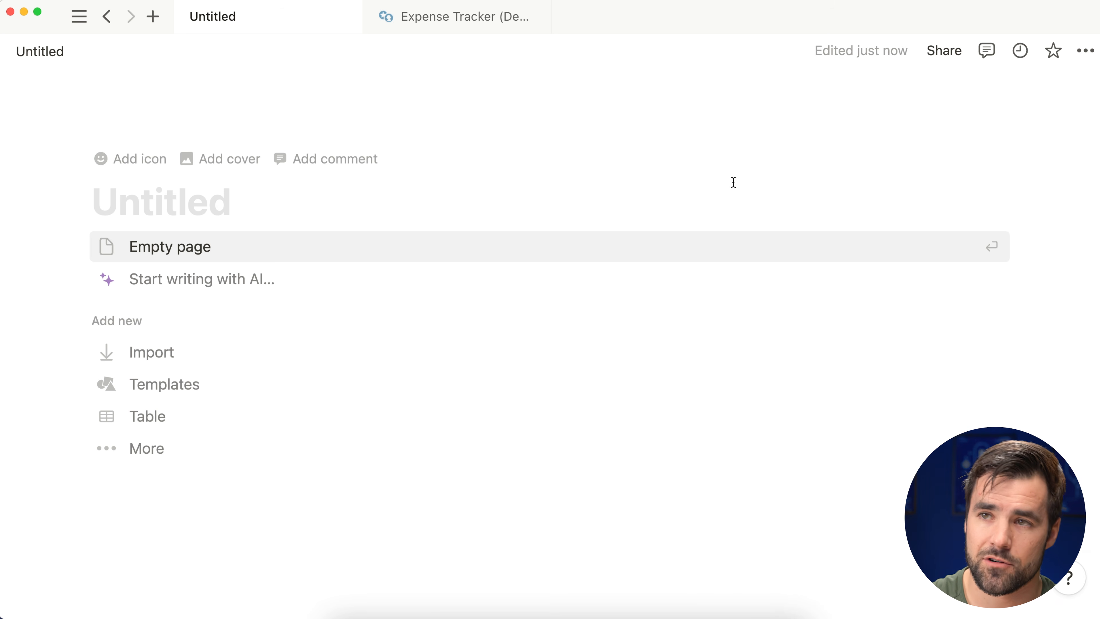
click(437, 20)
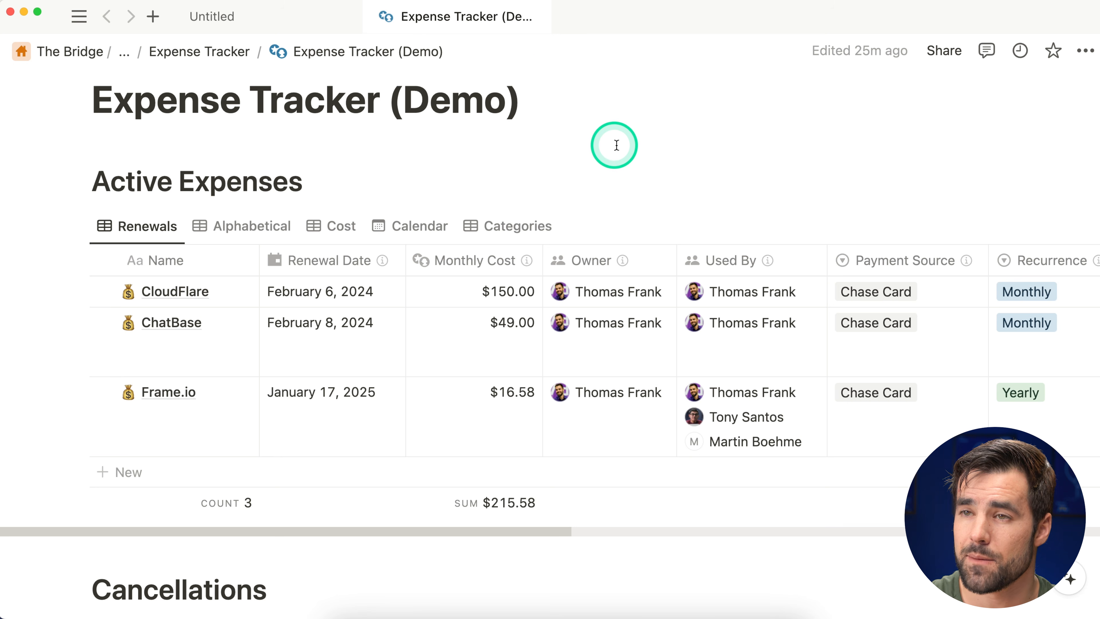
Step: Inspect CloudFlare's Monthly Cost formula and close the formula editor
scroll(644, 169, up, 1)
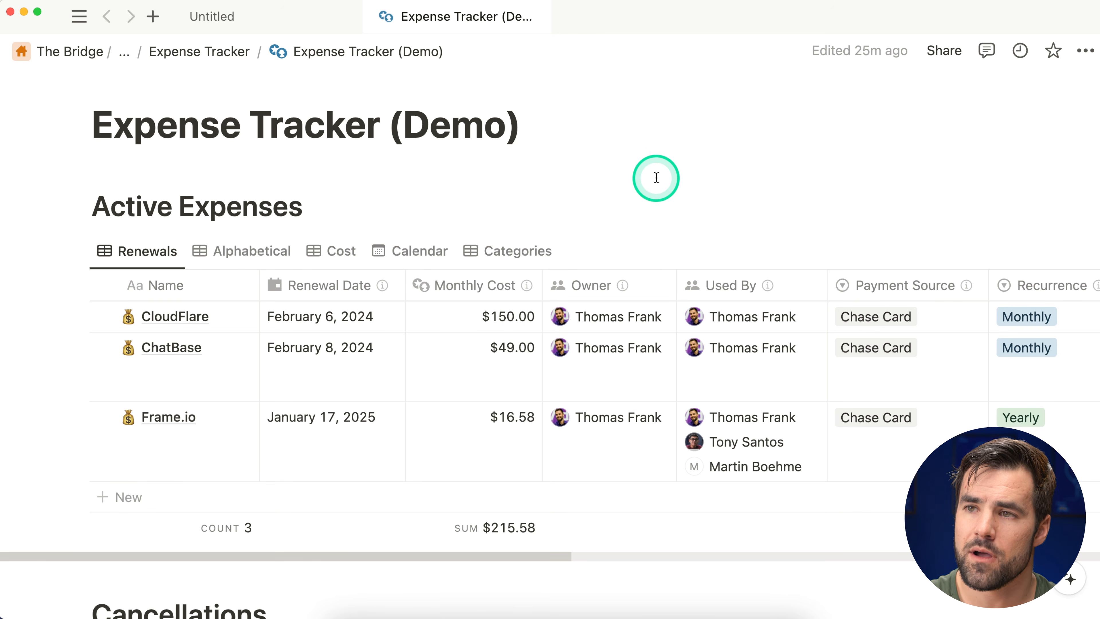
scroll(326, 195, down, 2)
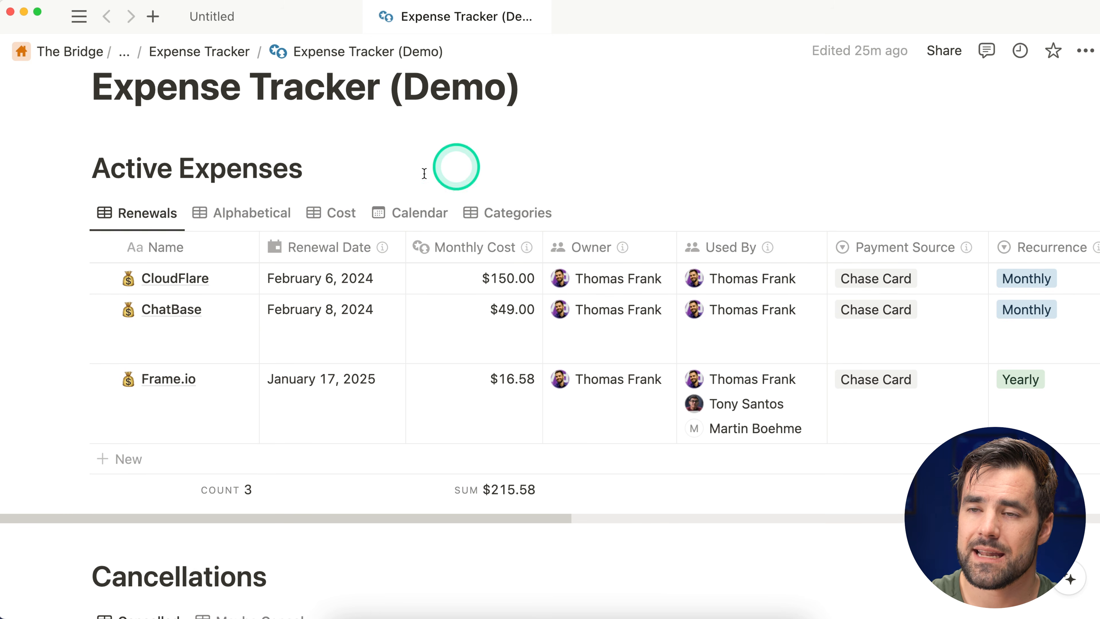
scroll(489, 177, down, 1)
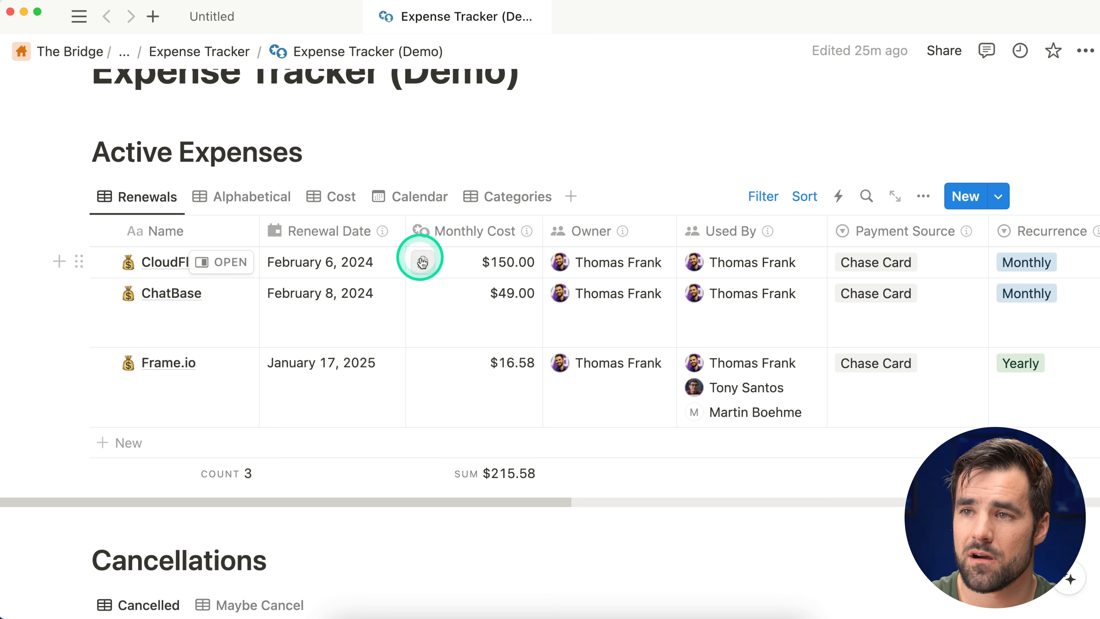
click(469, 265)
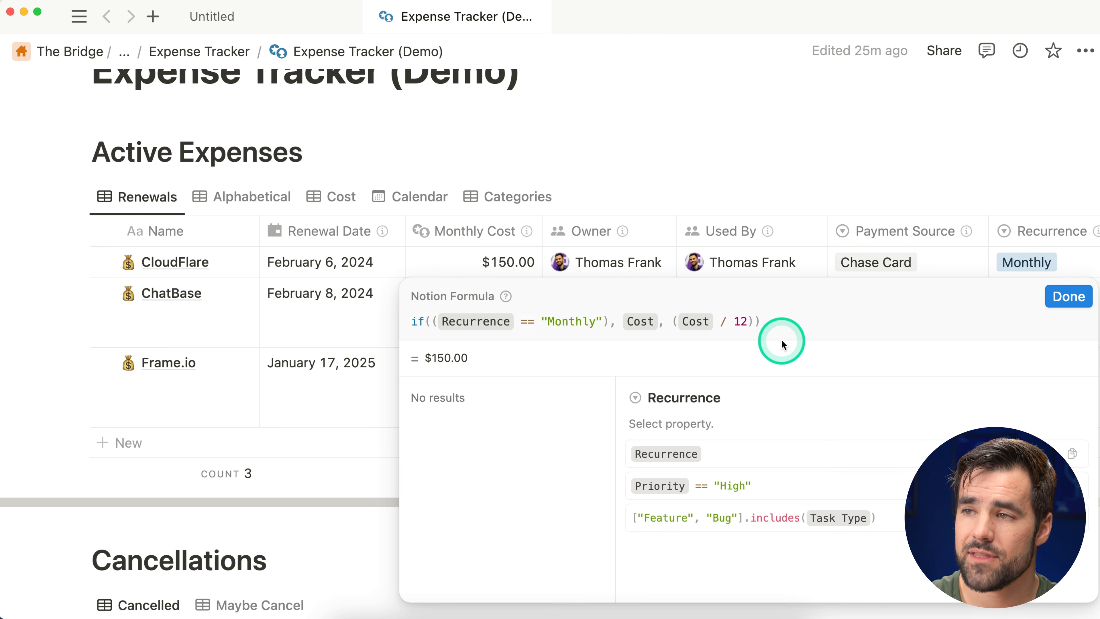
click(1070, 297)
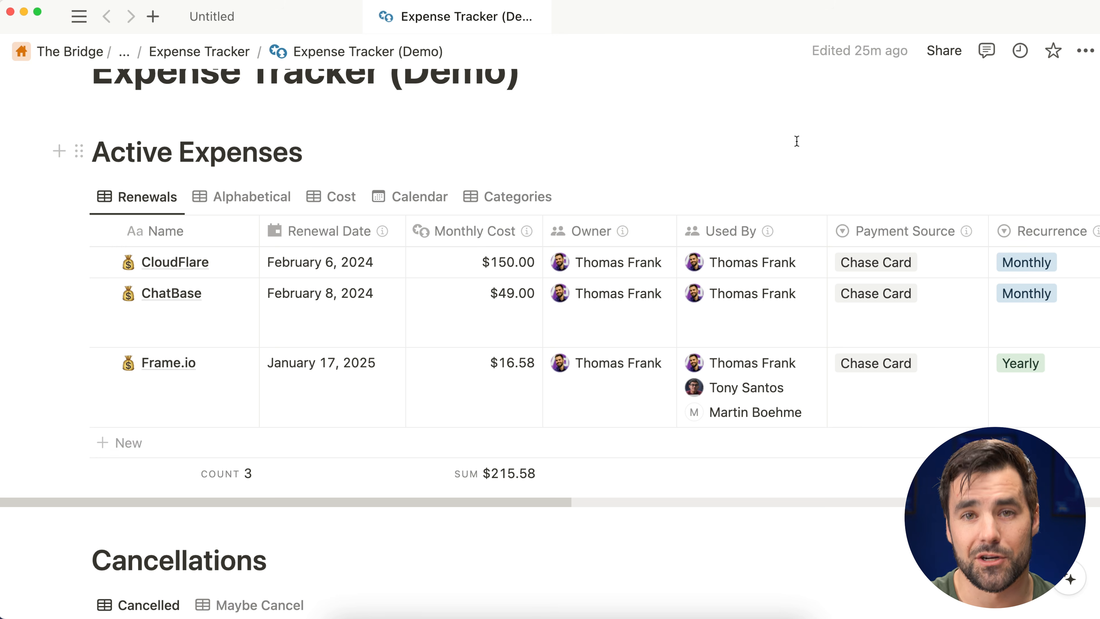
Step: Cycle active expenses through the Alphabetical, Cost, Calendar and Categories views, ending on Renewals
click(263, 201)
click(336, 198)
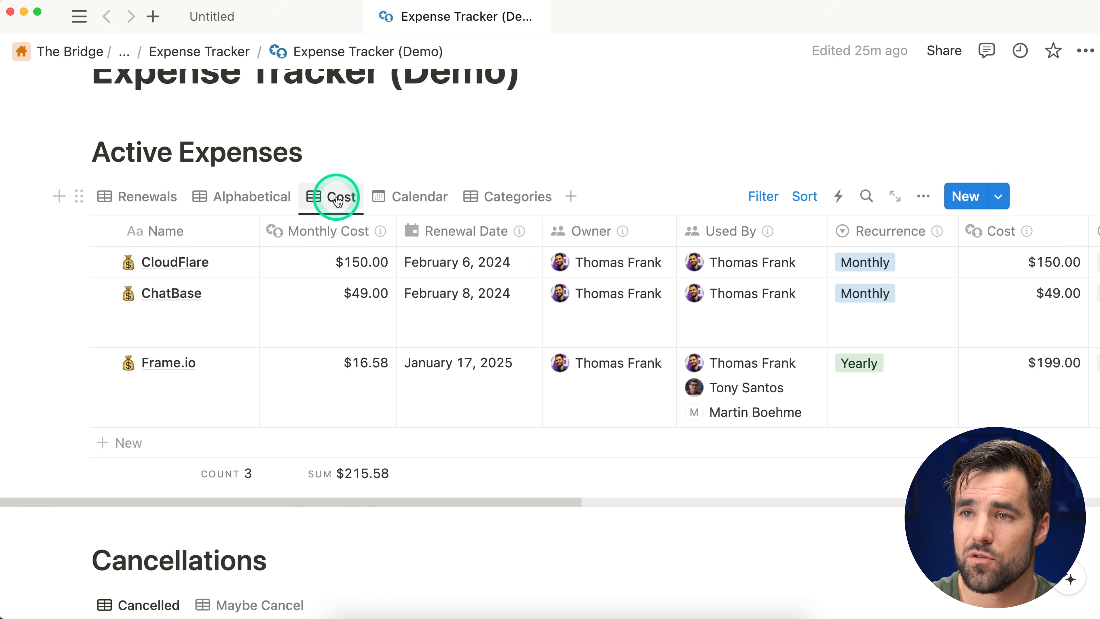
click(407, 198)
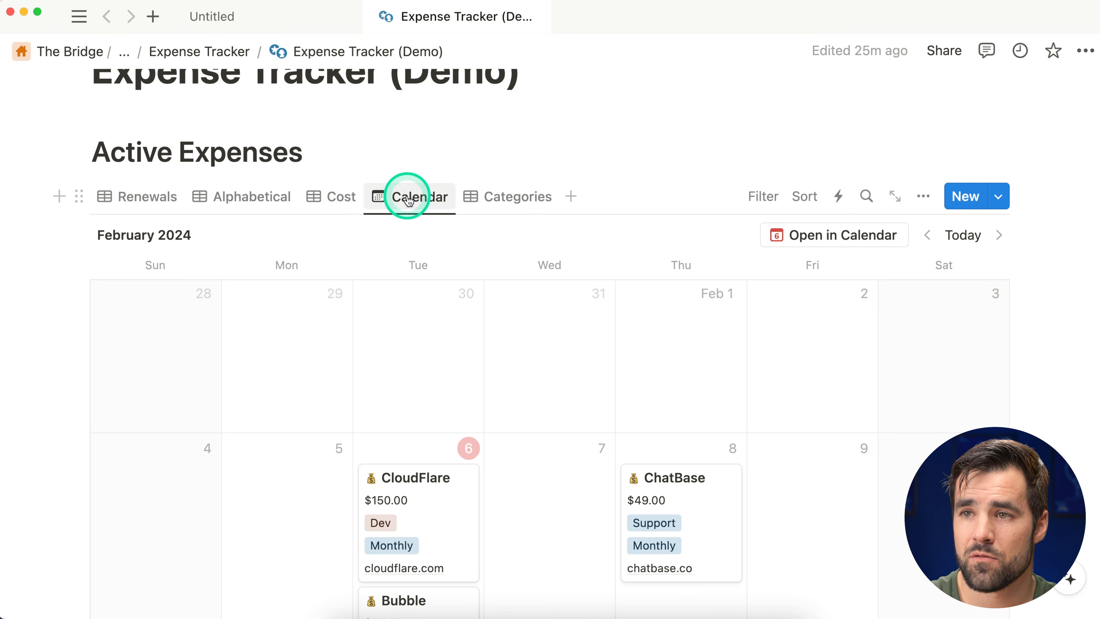
click(517, 197)
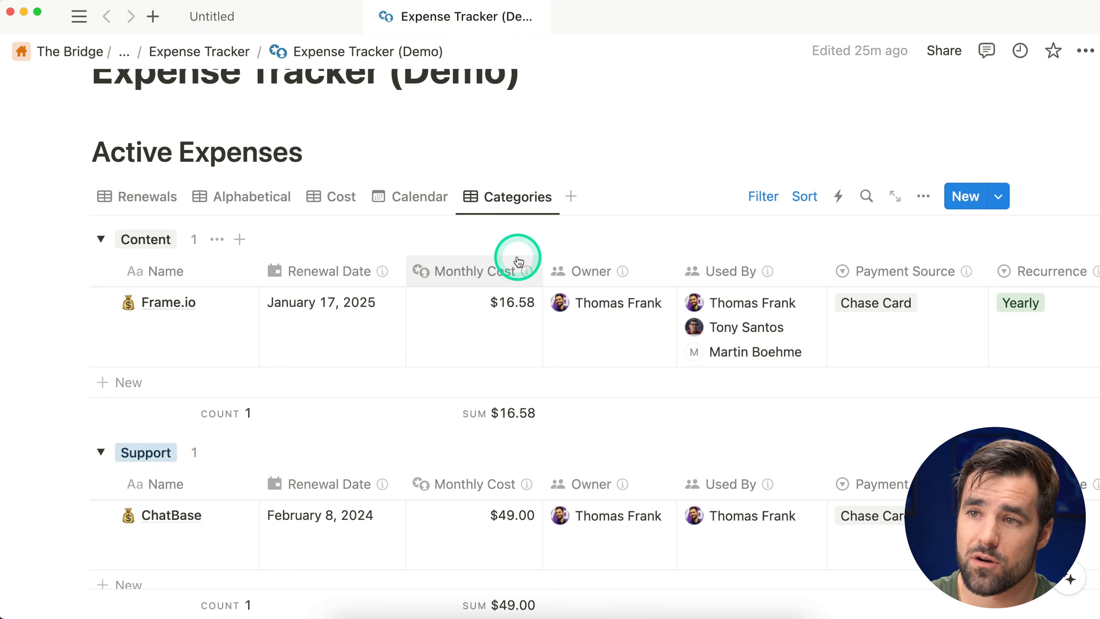
click(130, 197)
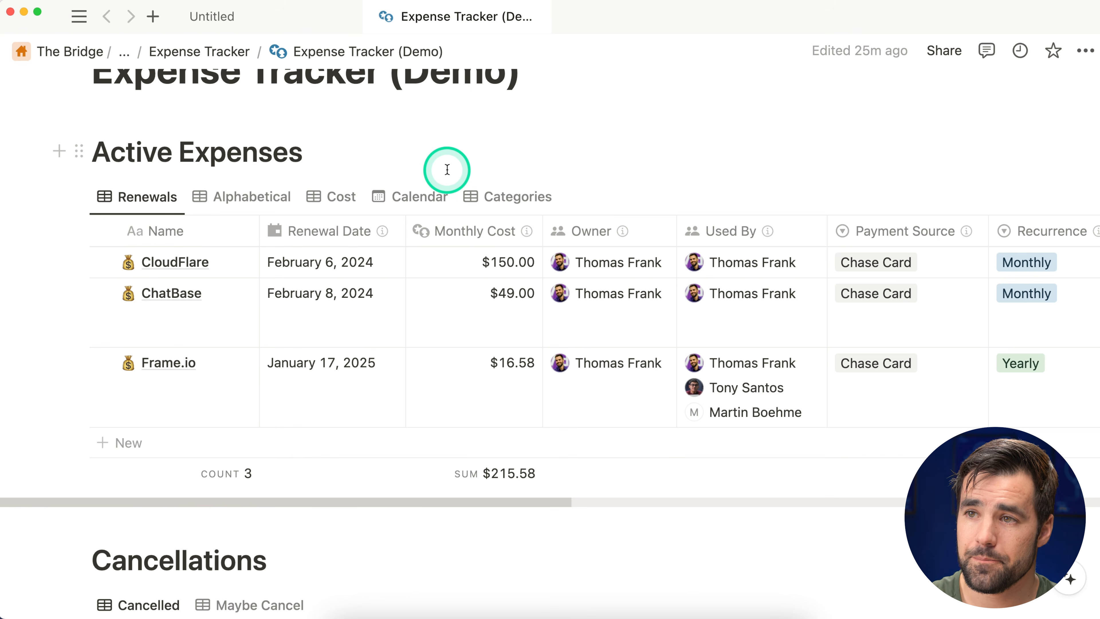
Step: Show the Cancellations table's Maybe Cancel view, then switch to Notion Calendar
scroll(448, 171, down, 10)
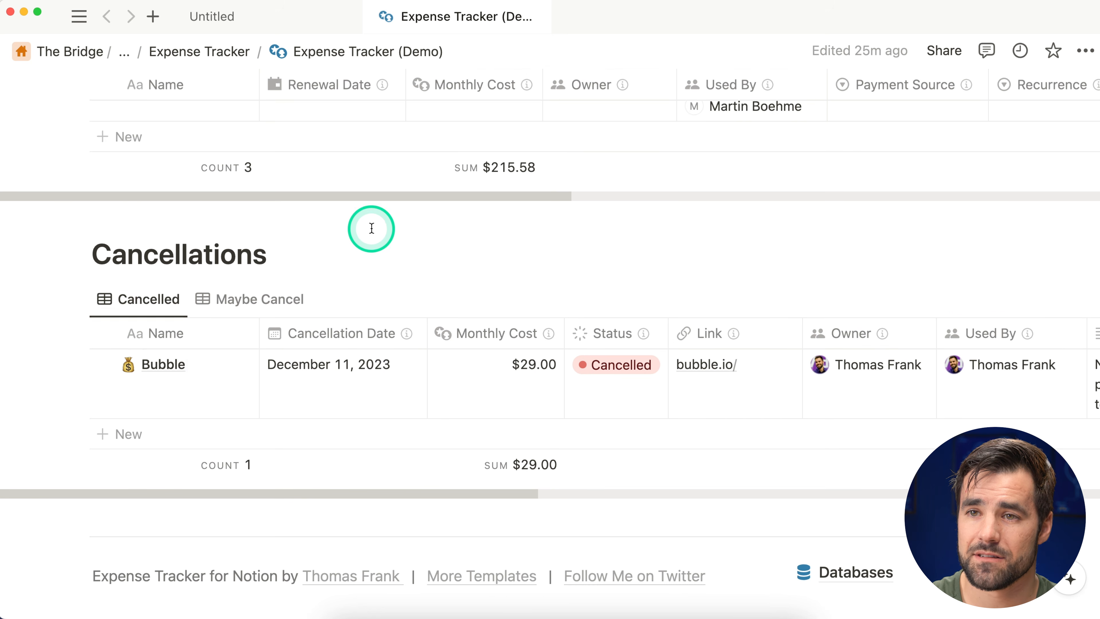
scroll(420, 241, down, 1)
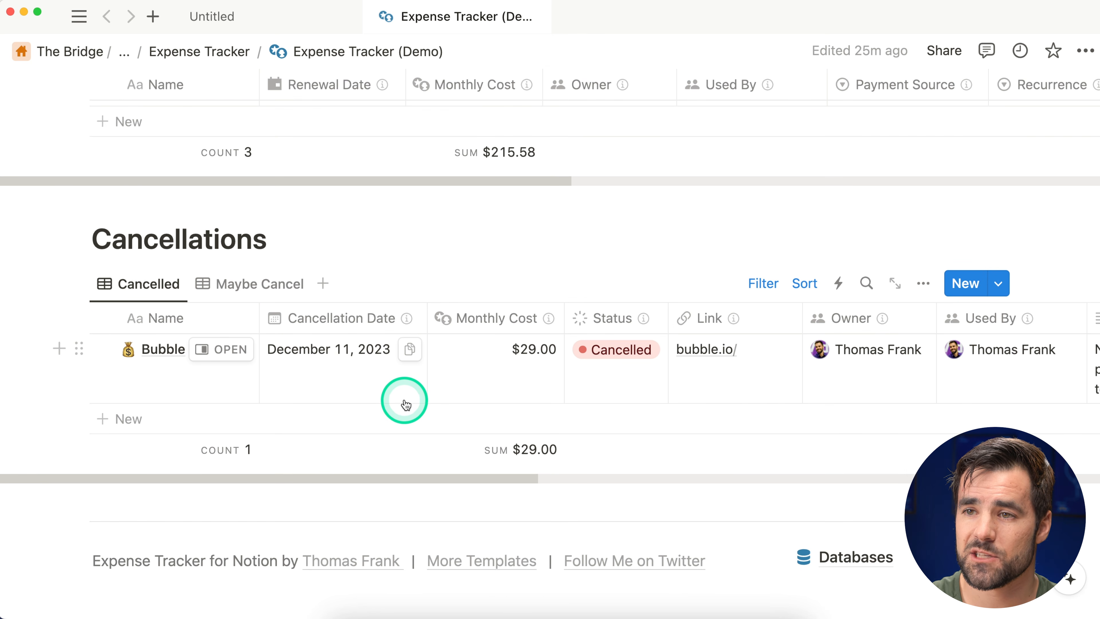
click(228, 283)
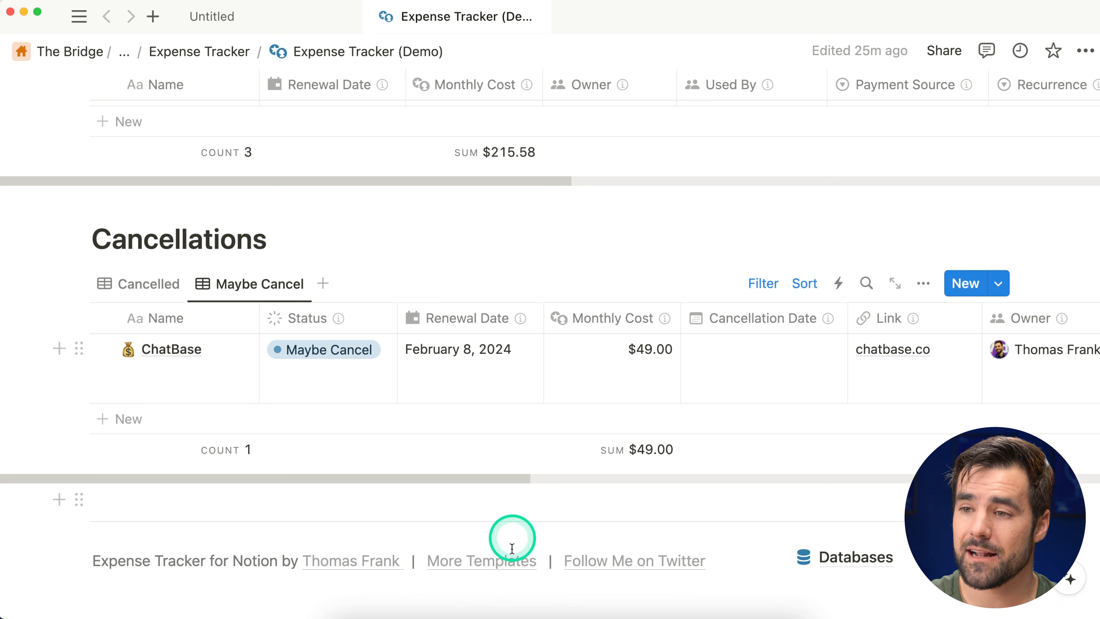
click(516, 612)
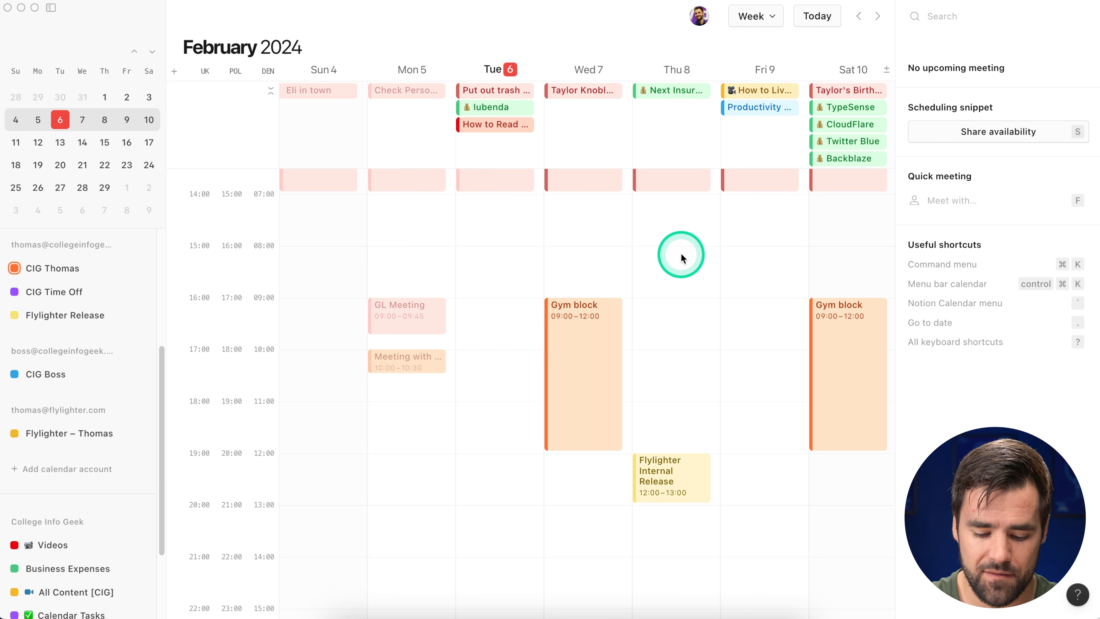
Step: Show February 2024 in Month view and select the Raycast Pro event on Feb 14
key(m)
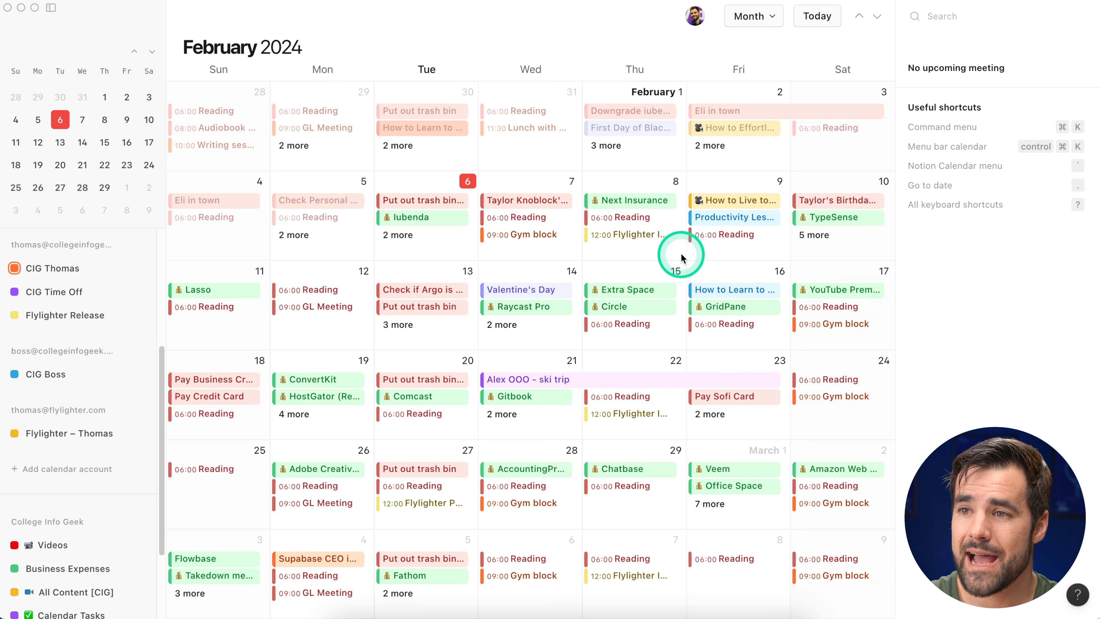
click(531, 309)
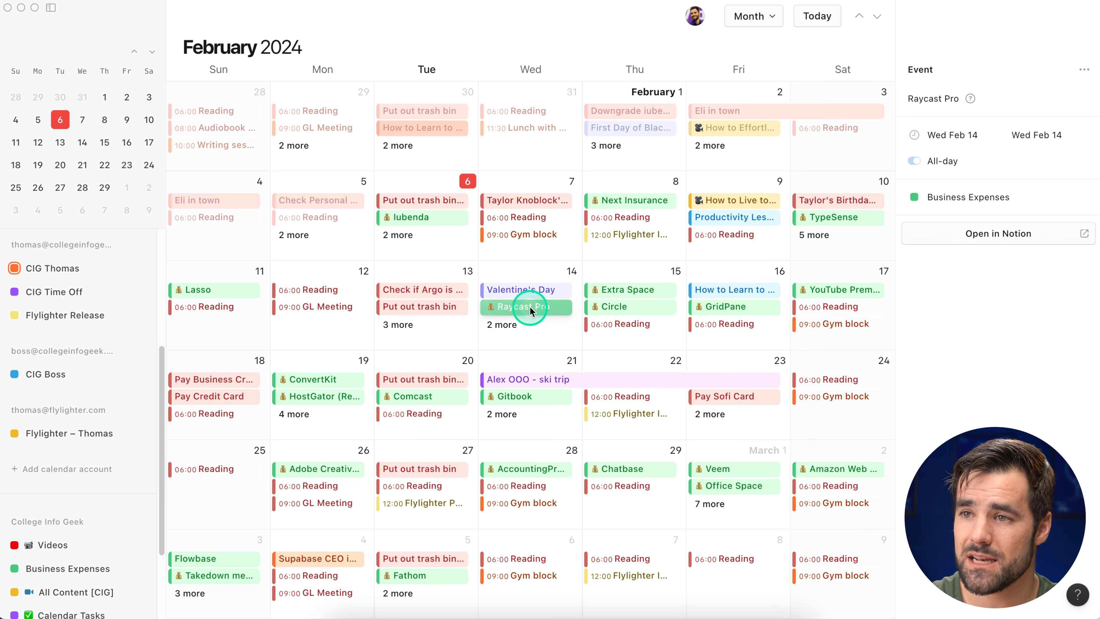
Step: Open Raycast Pro's expense page in Notion, review its properties, then close its tab
click(1029, 236)
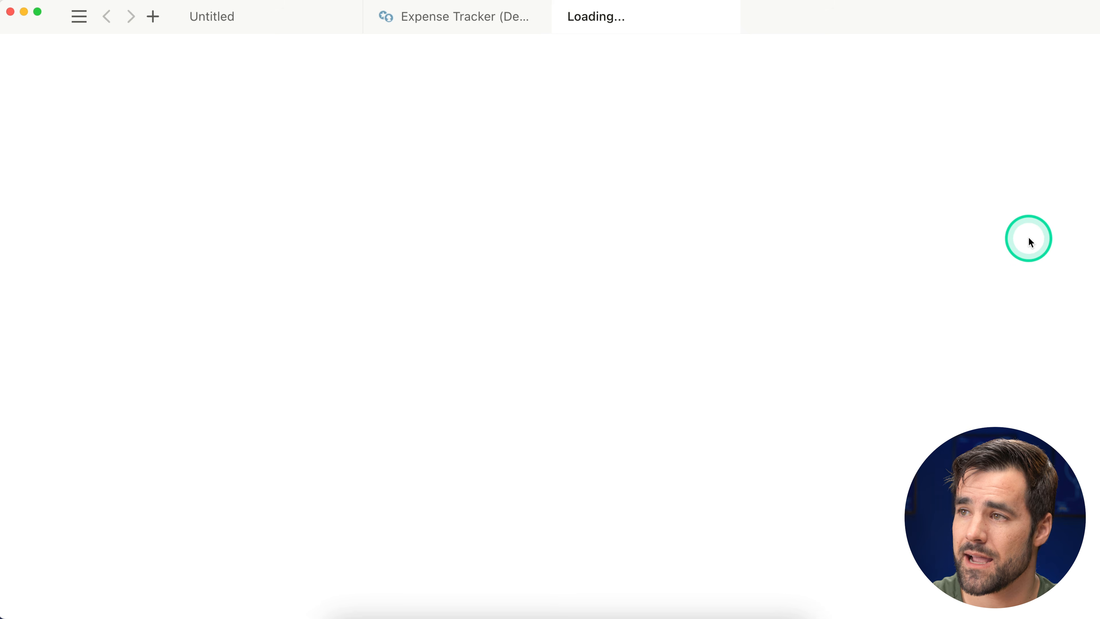
scroll(548, 225, down, 4)
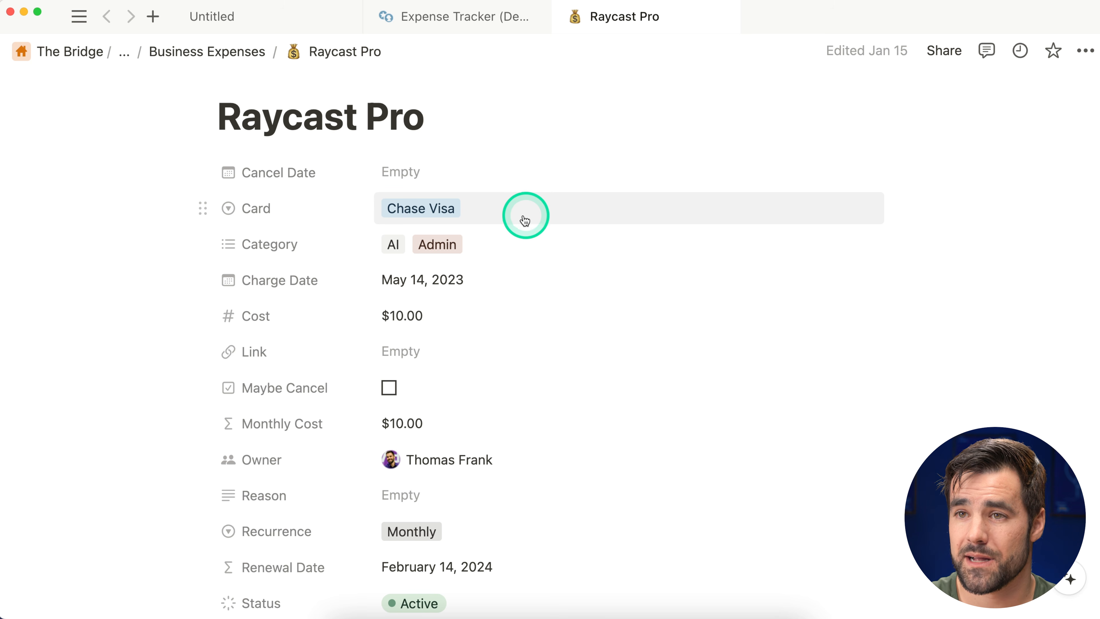
scroll(511, 248, down, 2)
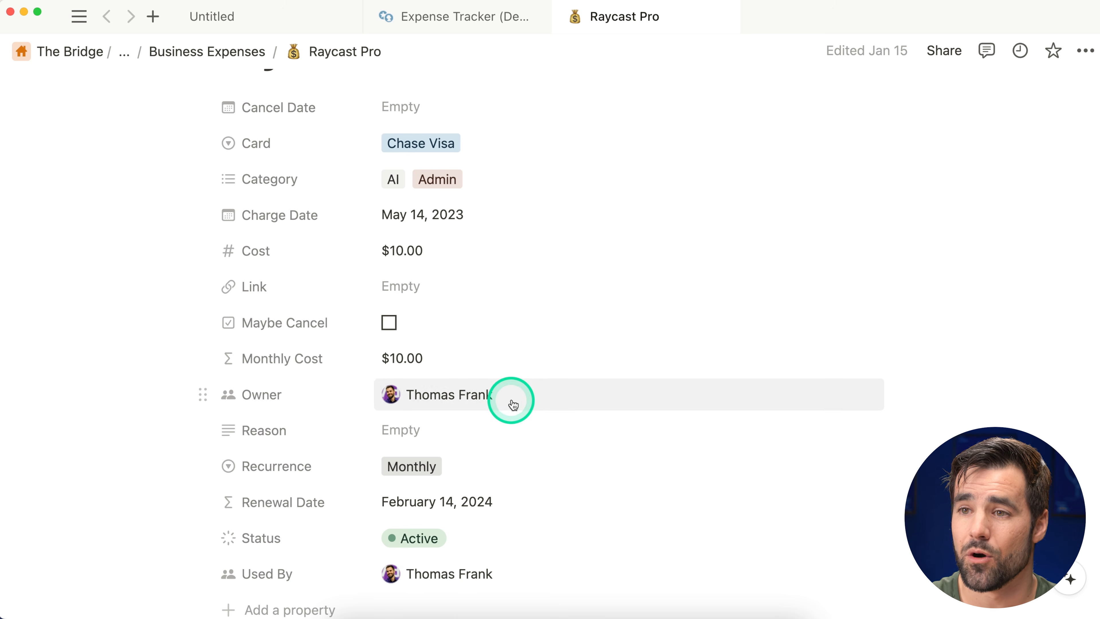
scroll(509, 405, down, 2)
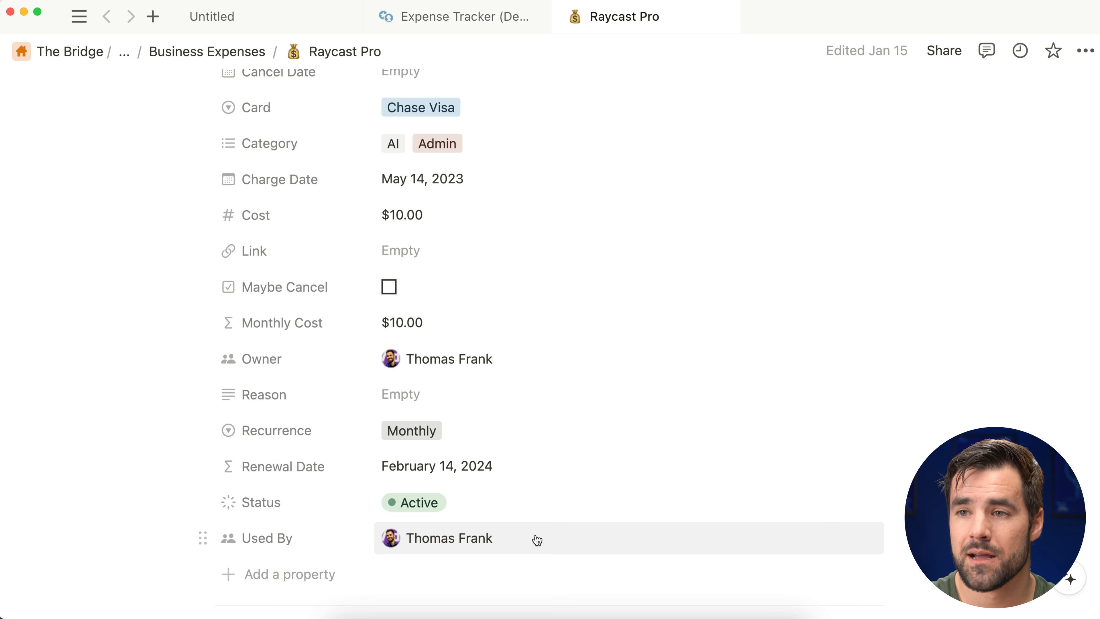
scroll(537, 540, up, 6)
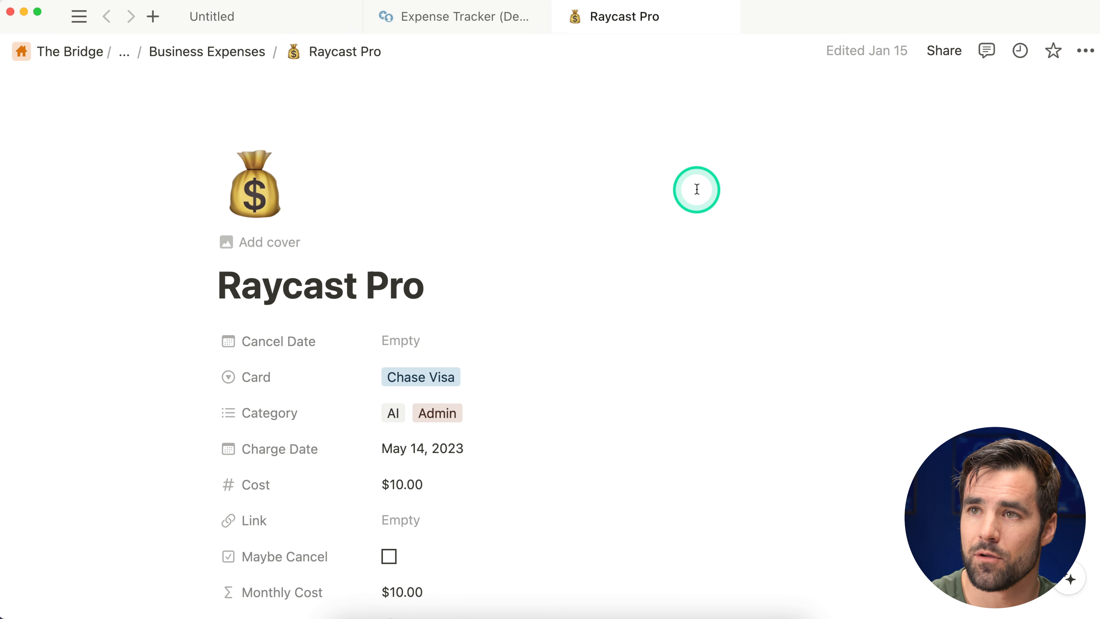
click(721, 18)
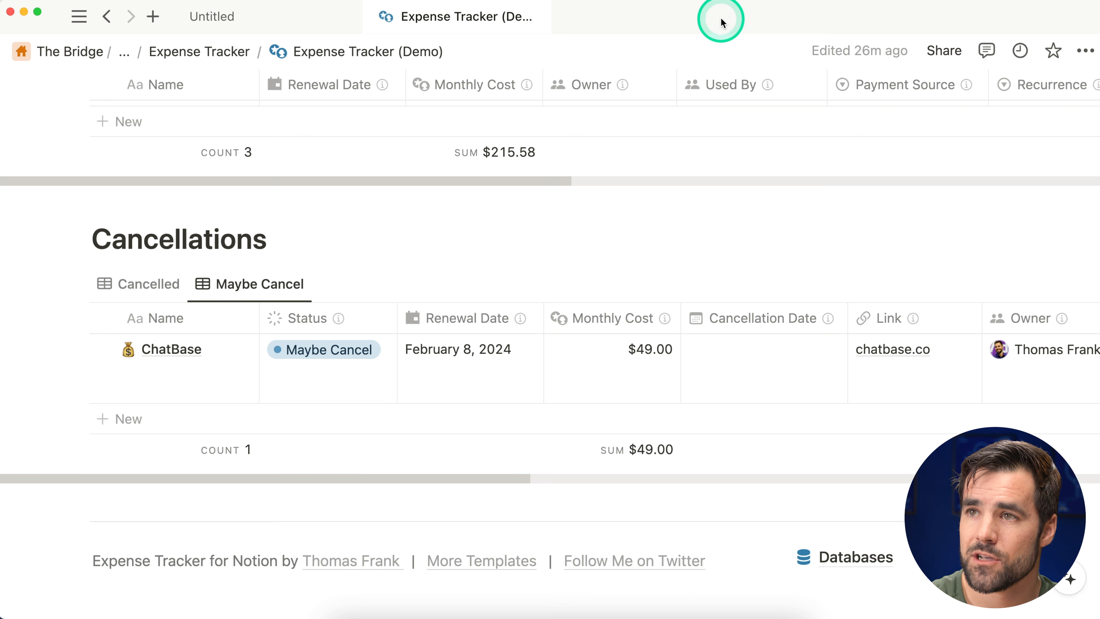
Step: Title the Untitled page 'Expense Tracker' and add a sub-page named 'Databases'
click(243, 22)
click(300, 200)
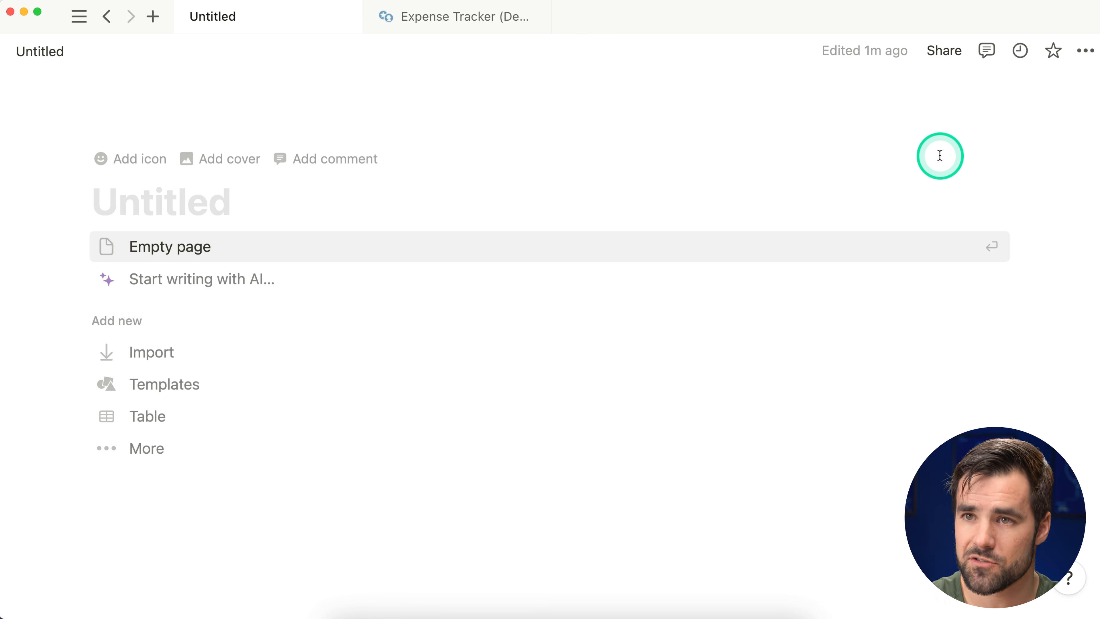
text(Expense Tracker)
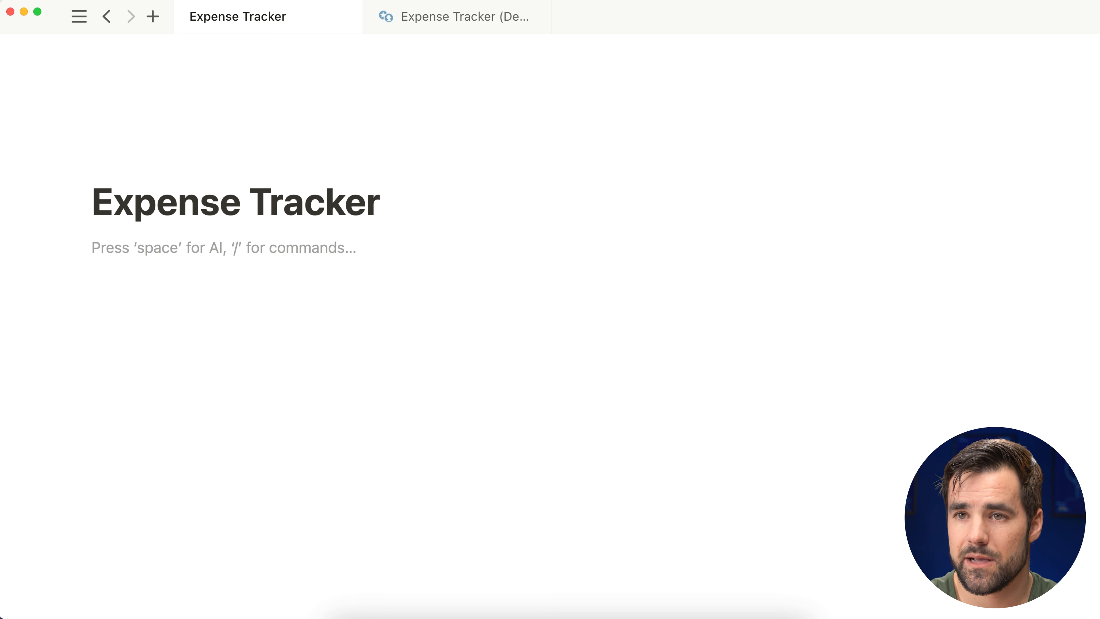
text(/page)
key(Return)
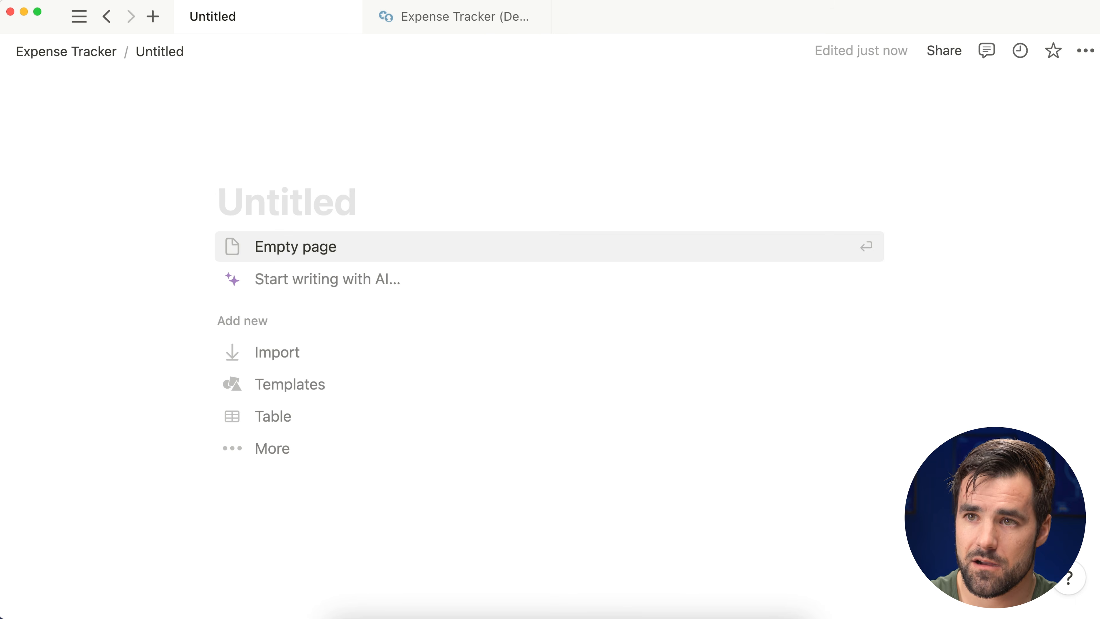
text(Databases)
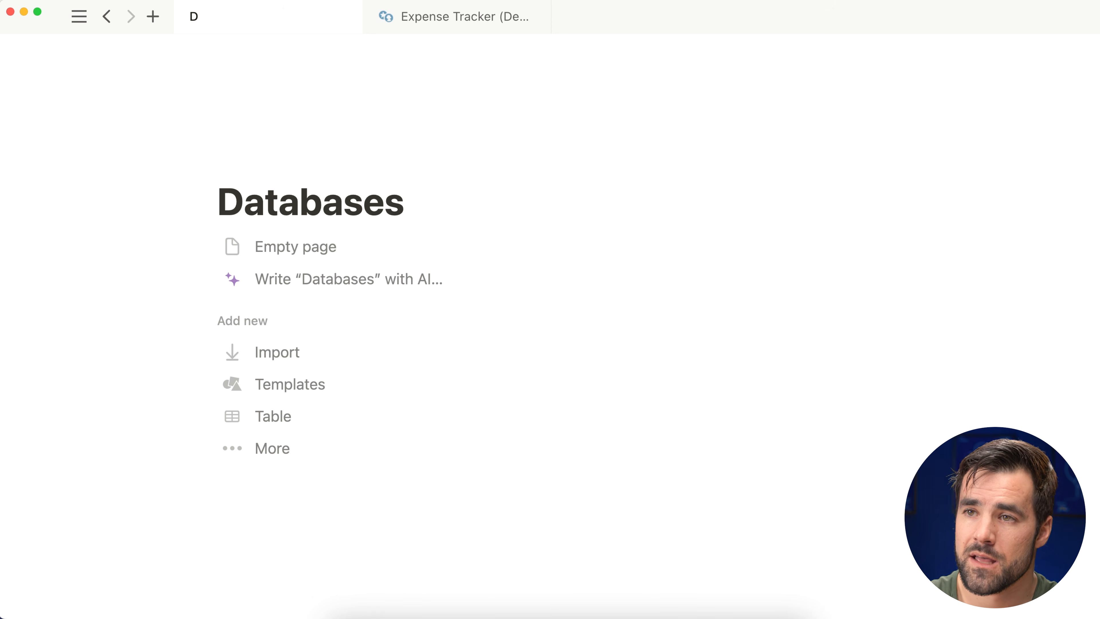
Step: Give the Databases page the stacked database icon from the Icons search 'data'
click(260, 158)
click(278, 203)
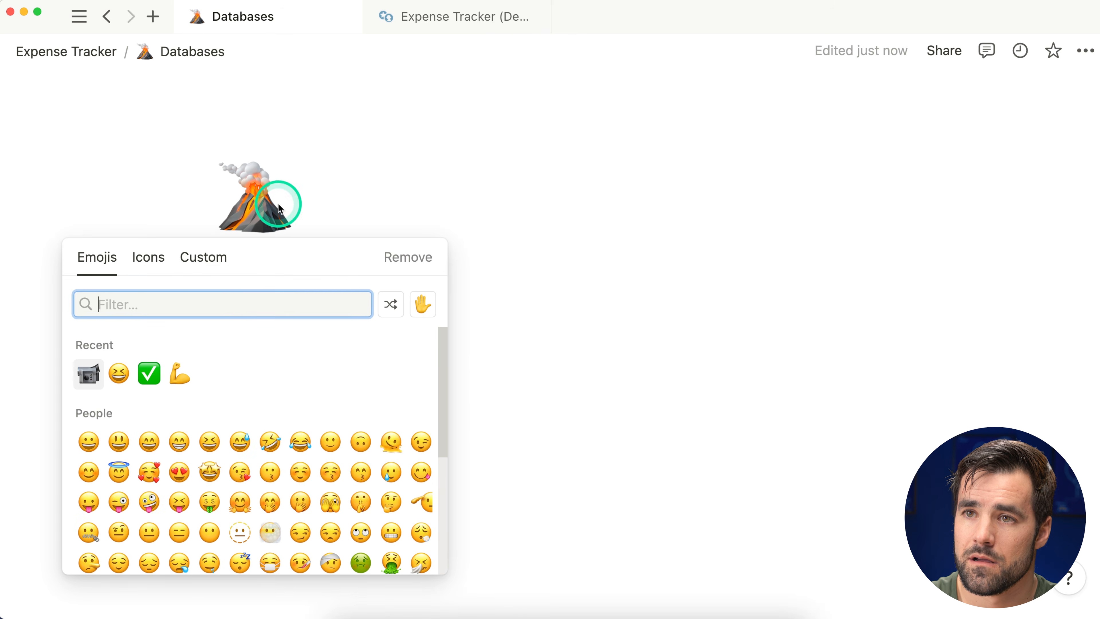
click(148, 257)
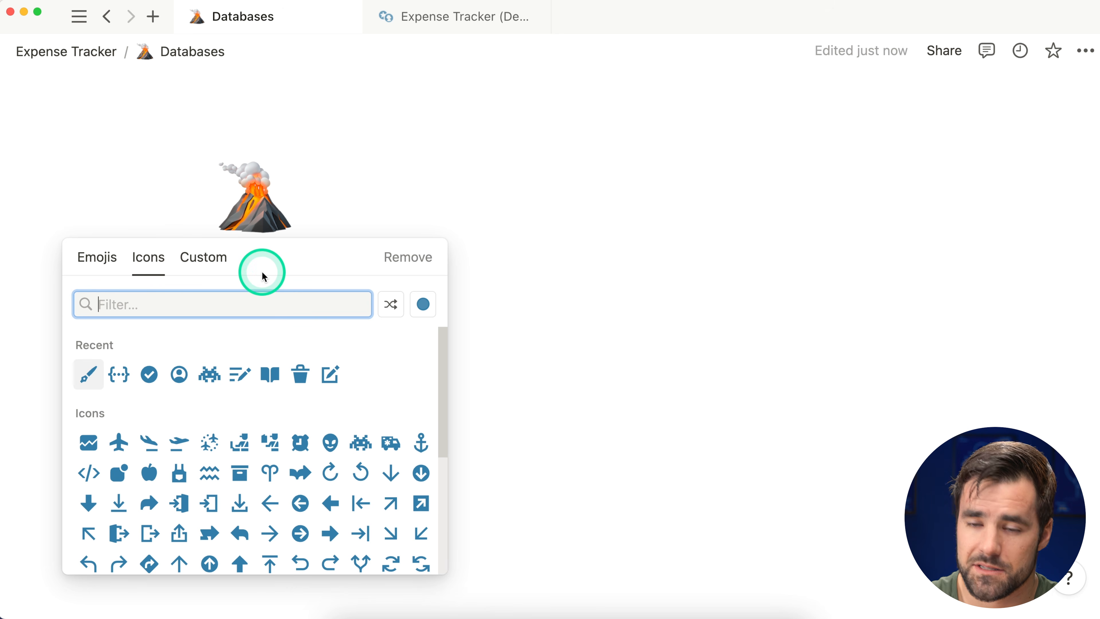
text(disk)
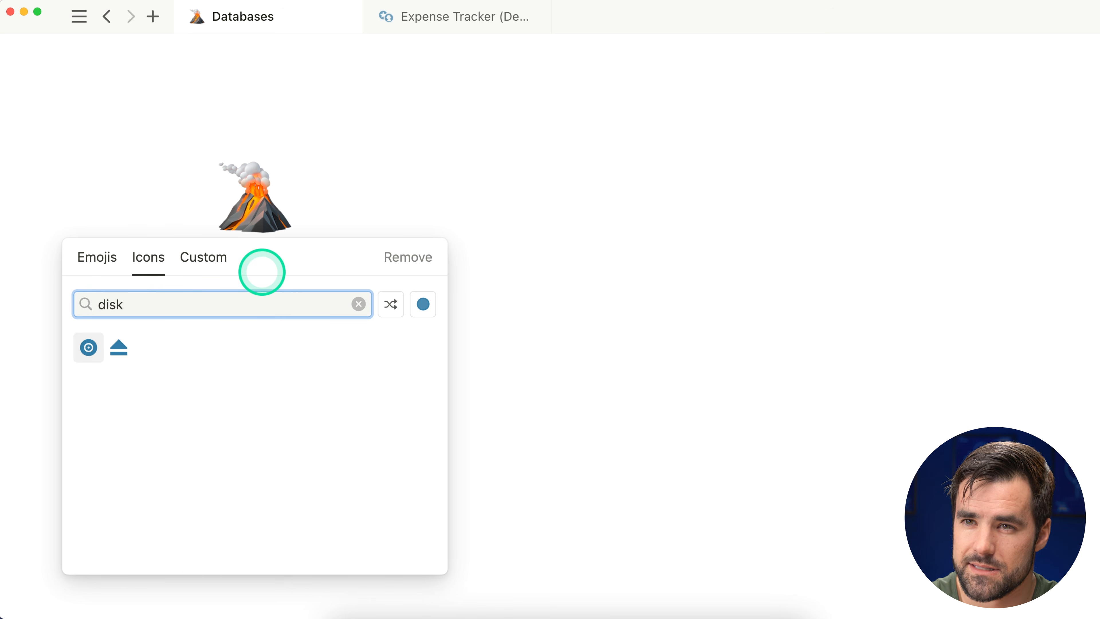
key(BackSpace)
key(BackSpace)
key(BackSpace)
text(ata)
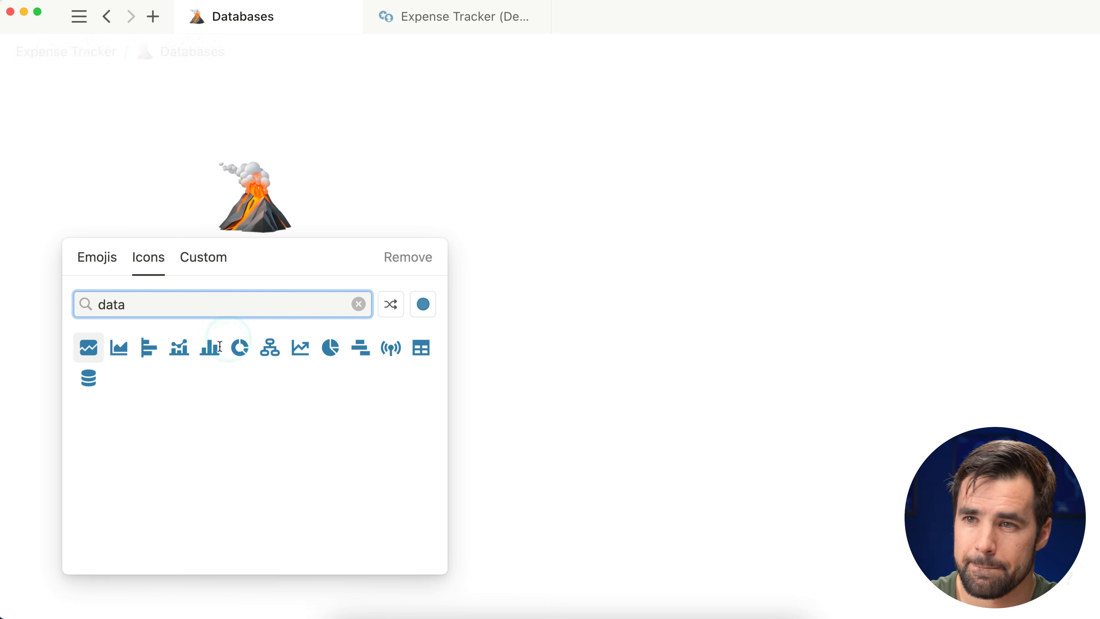
click(91, 382)
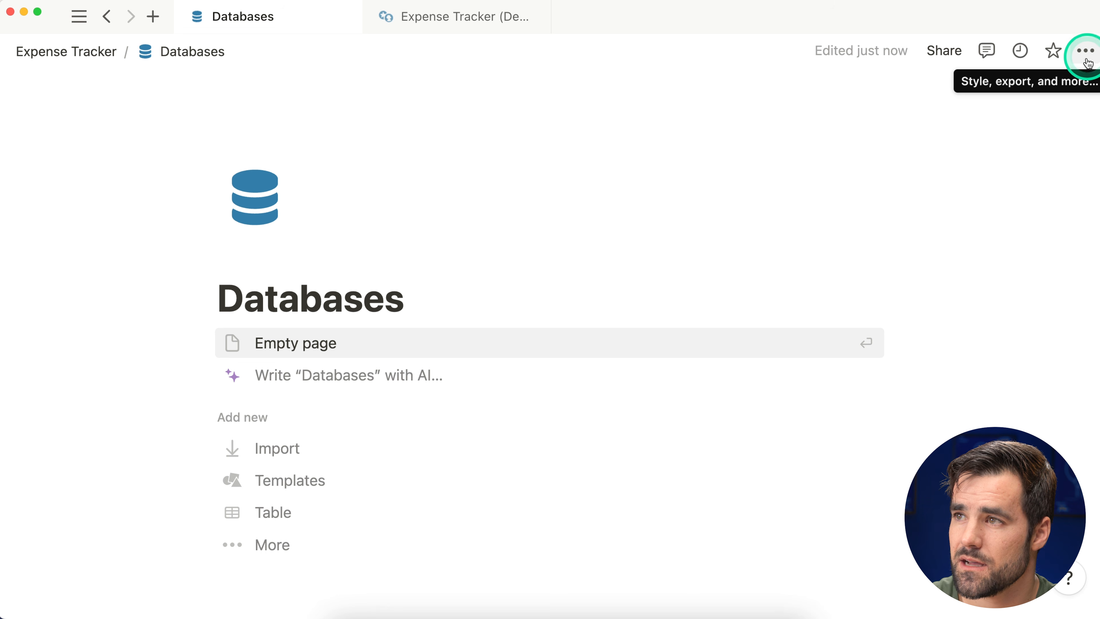
Step: Start Databases as an empty page and insert a Database - Full page via /data
scroll(608, 219, down, 2)
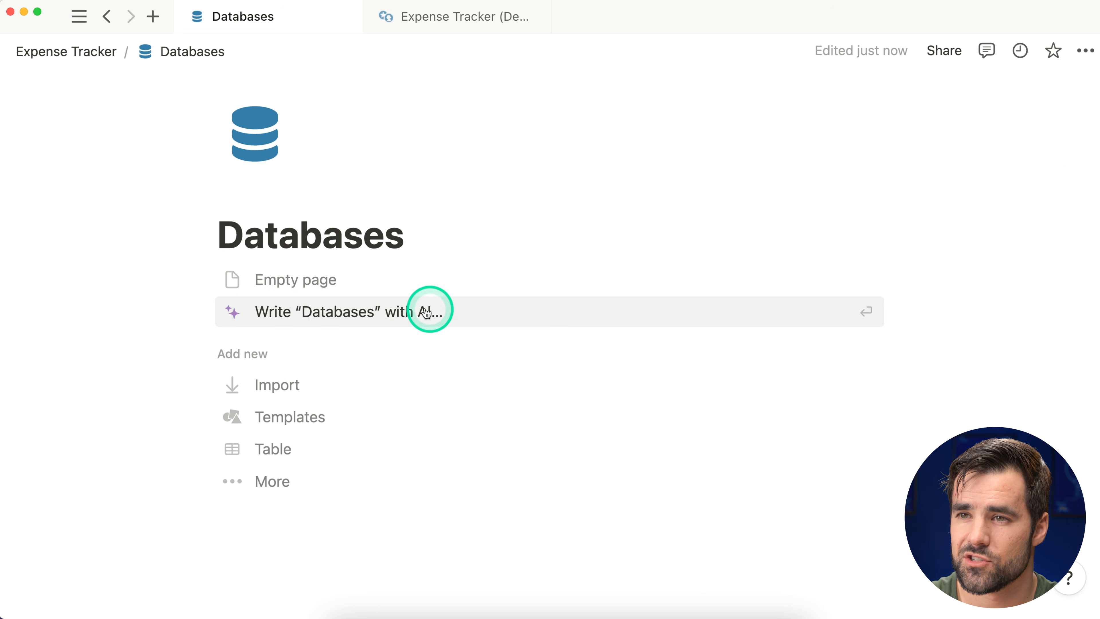
click(309, 279)
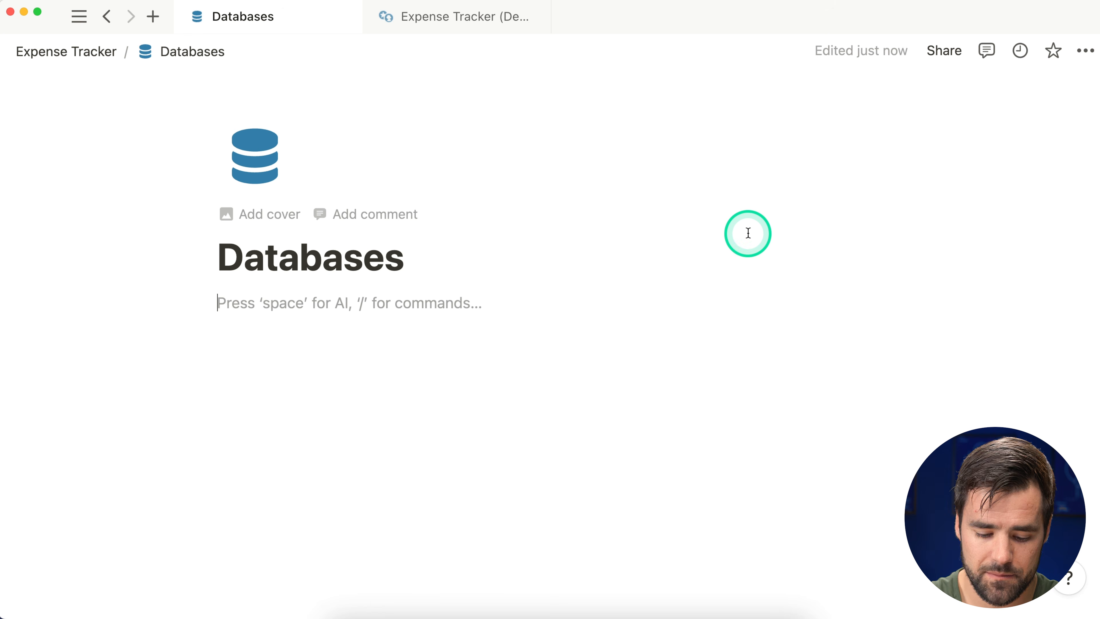
text(/data)
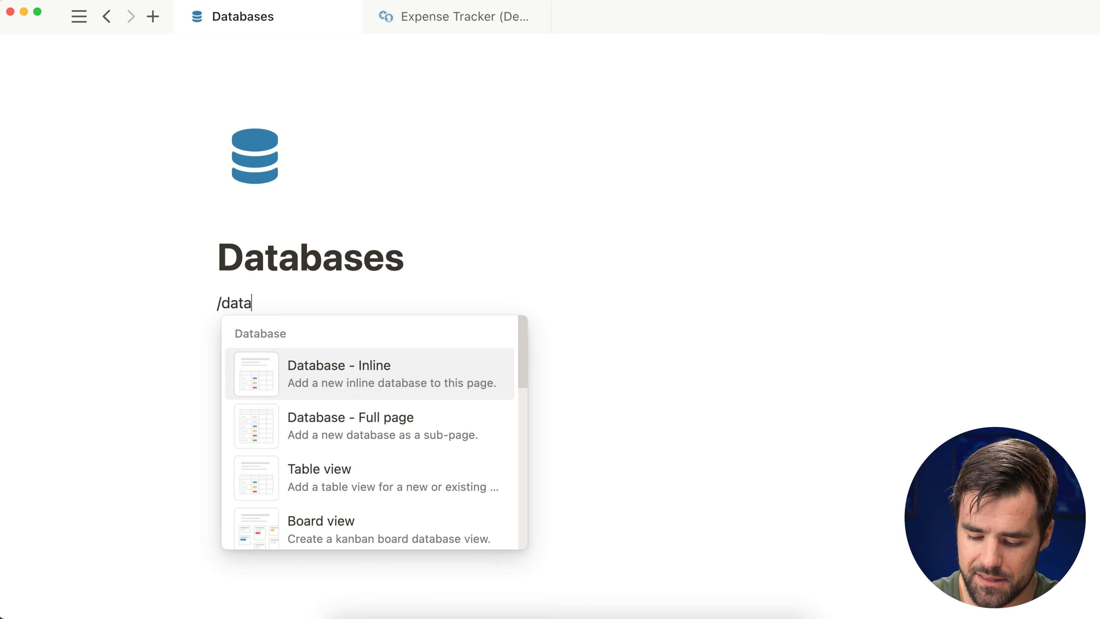
key(Down)
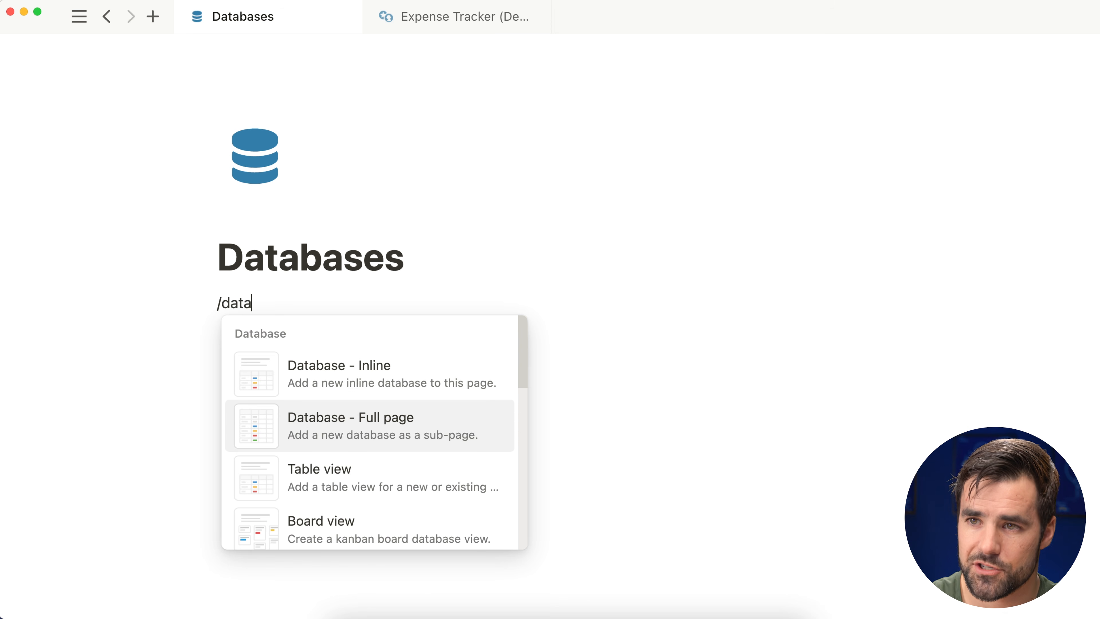
key(Return)
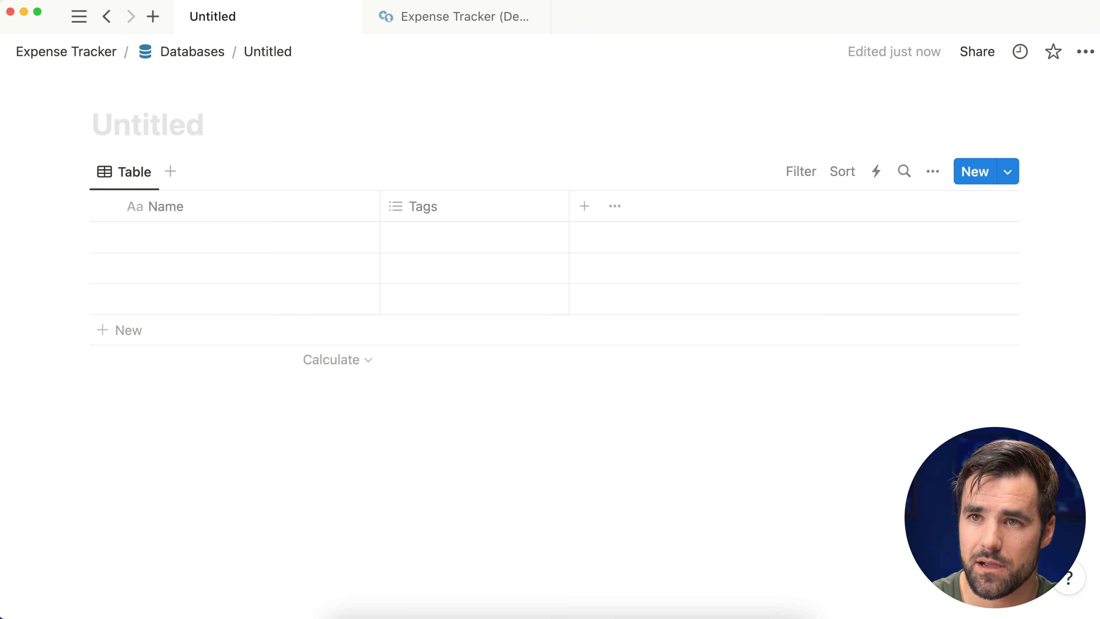
Step: Title the new database 'Expenses', then switch over to the Expense Tracker (Demo) page
text(Expen)
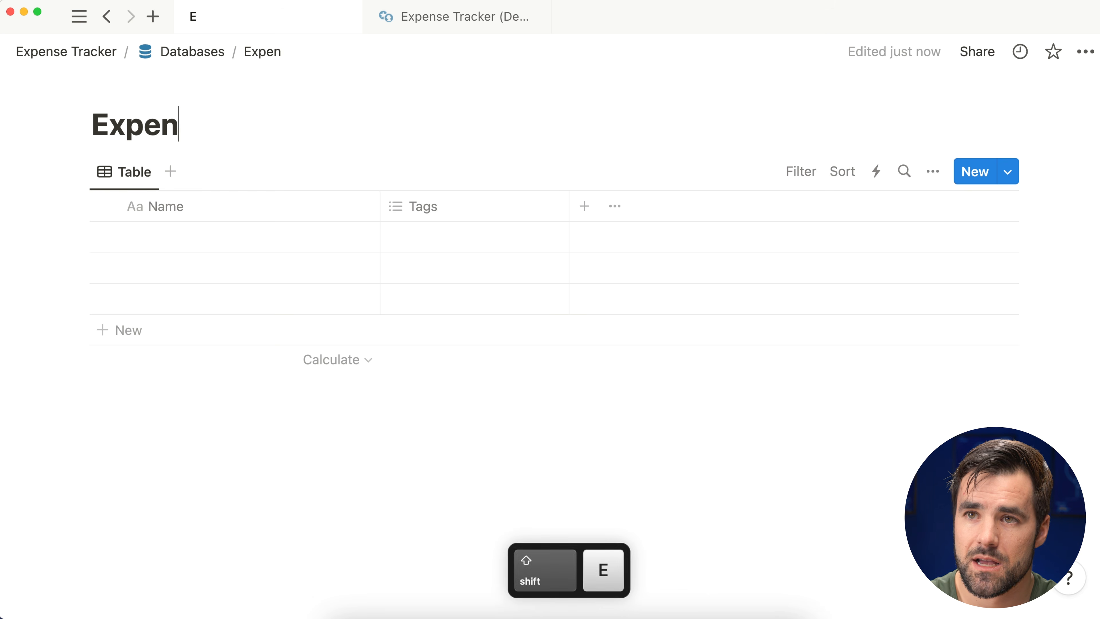
text(ses)
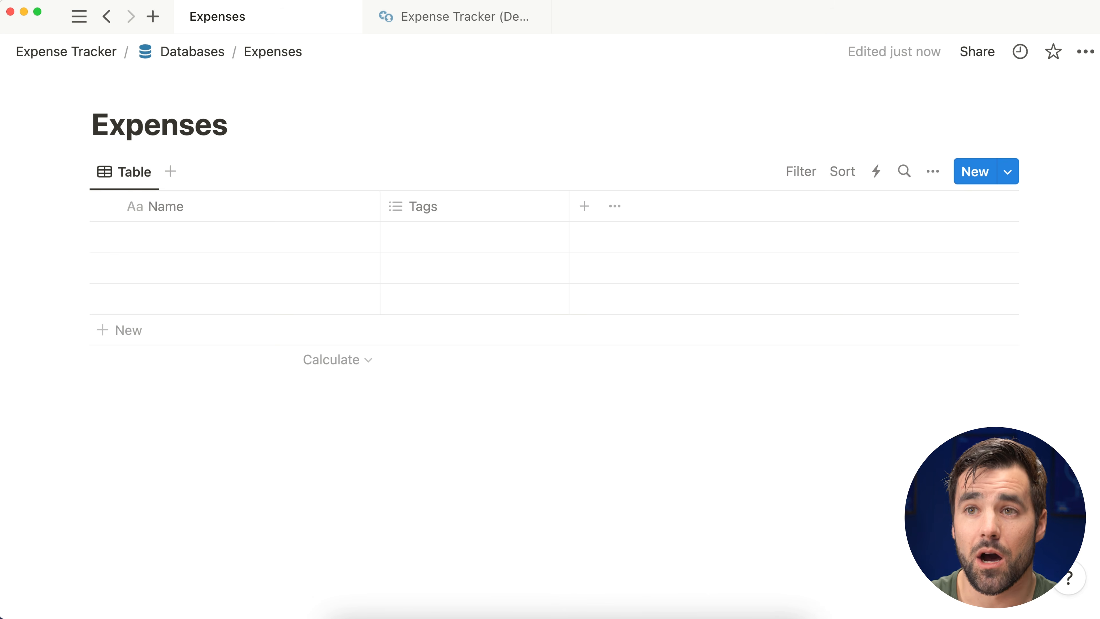
click(451, 25)
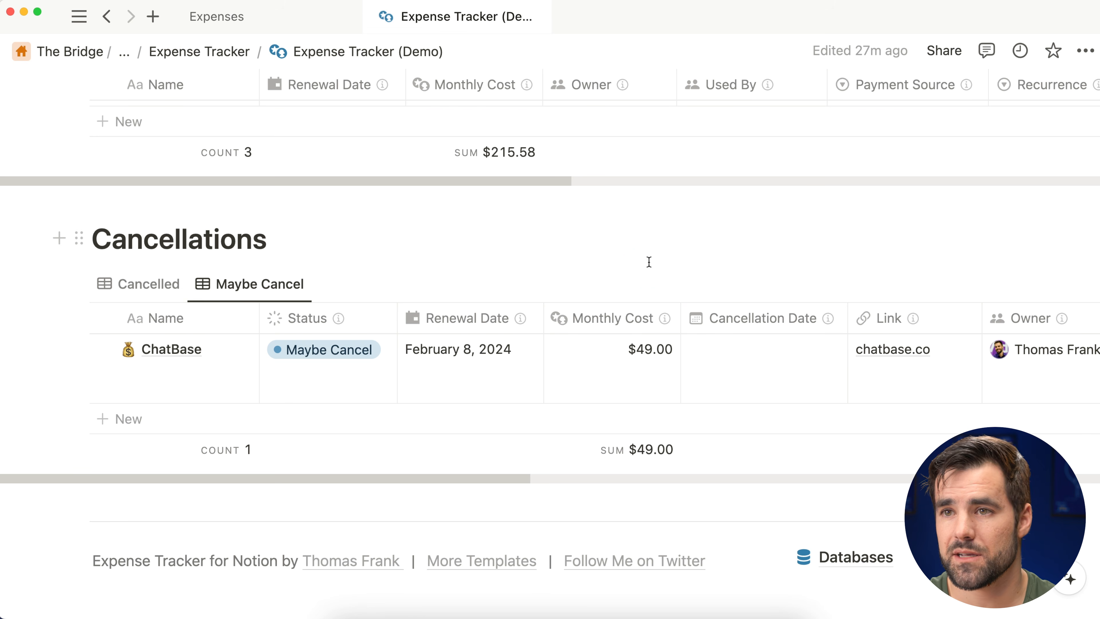
scroll(652, 278, up, 6)
scroll(325, 346, down, 5)
scroll(315, 403, down, 3)
scroll(290, 374, up, 8)
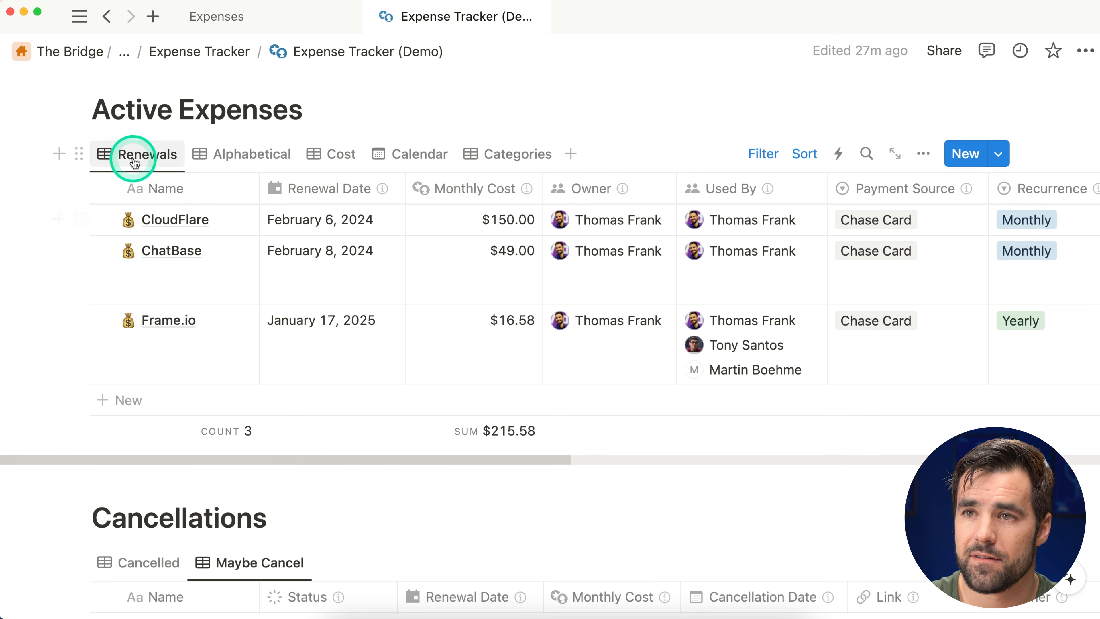
Step: Show Active Expenses in the Cost view, then return it to Renewals
click(219, 154)
click(344, 156)
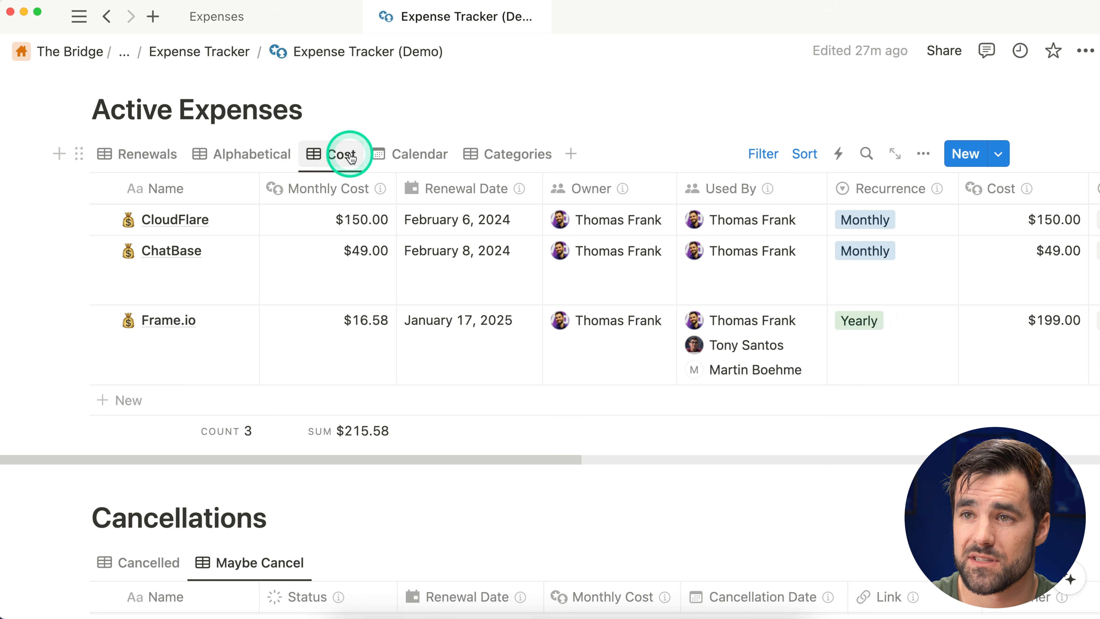
click(169, 160)
scroll(216, 253, down, 8)
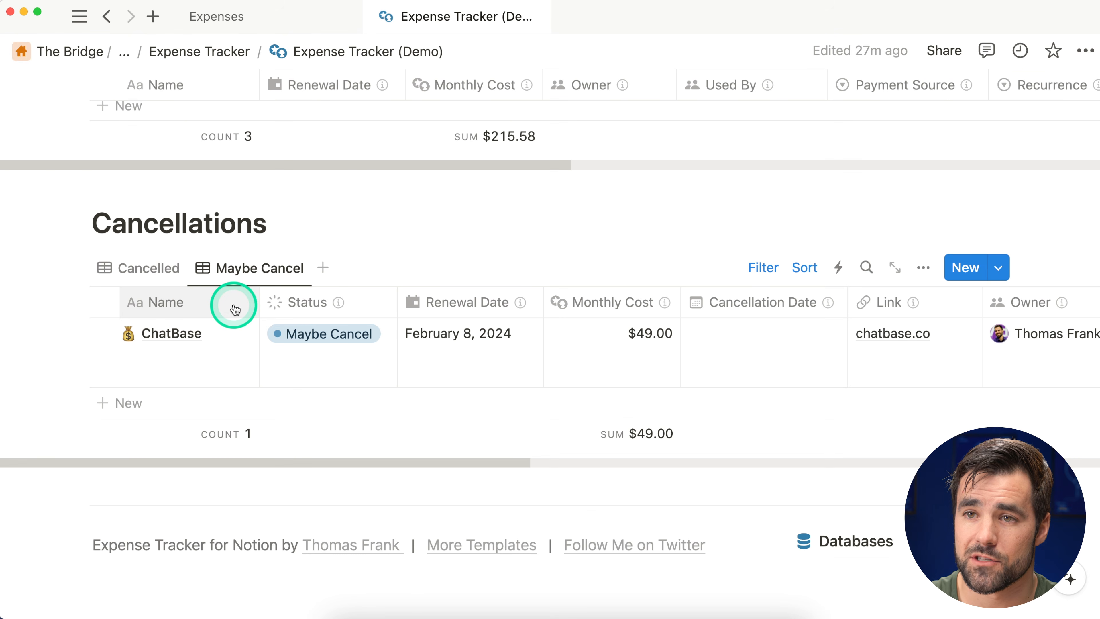
scroll(234, 309, up, 8)
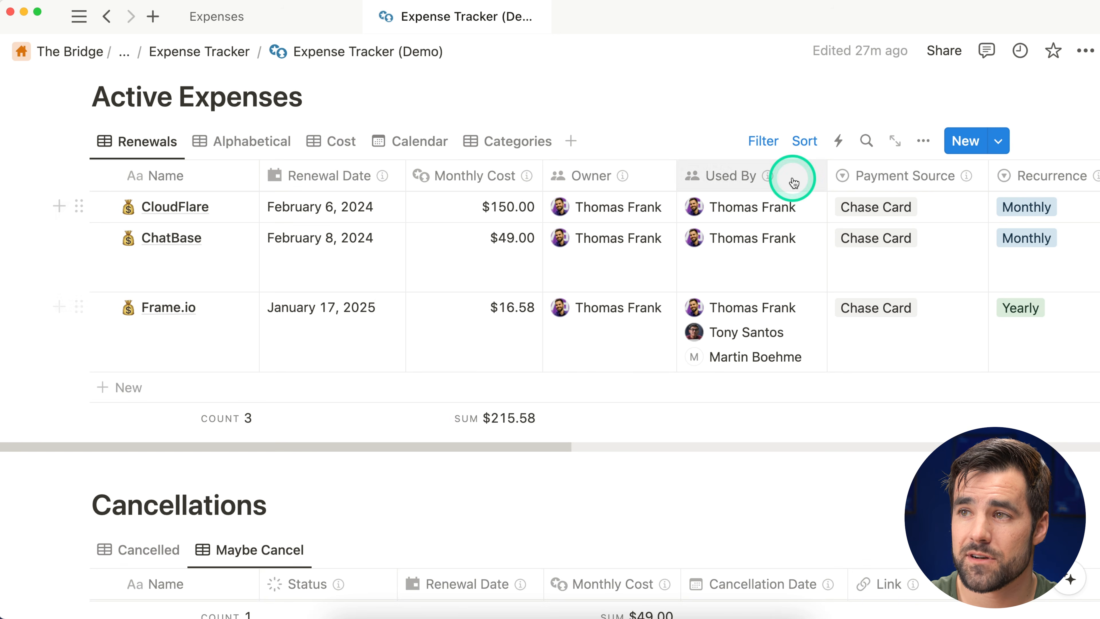
mouse_move(637, 182)
scroll(646, 277, down, 8)
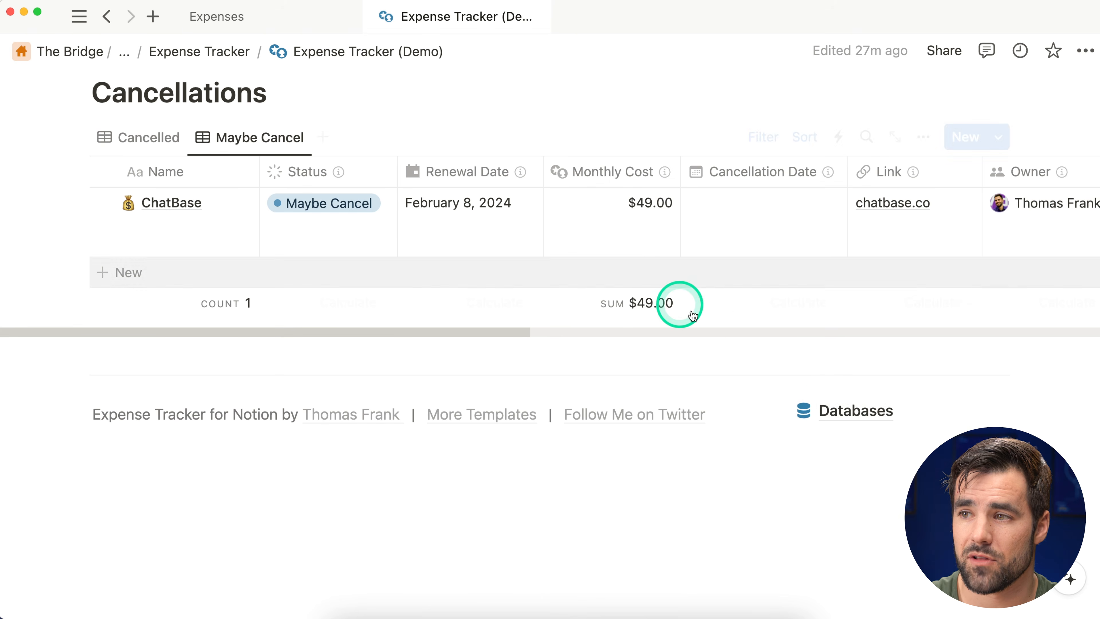
scroll(890, 526, up, 2)
Step: Open the demo's Databases page and preview its database as a calendar, then as a table
click(889, 527)
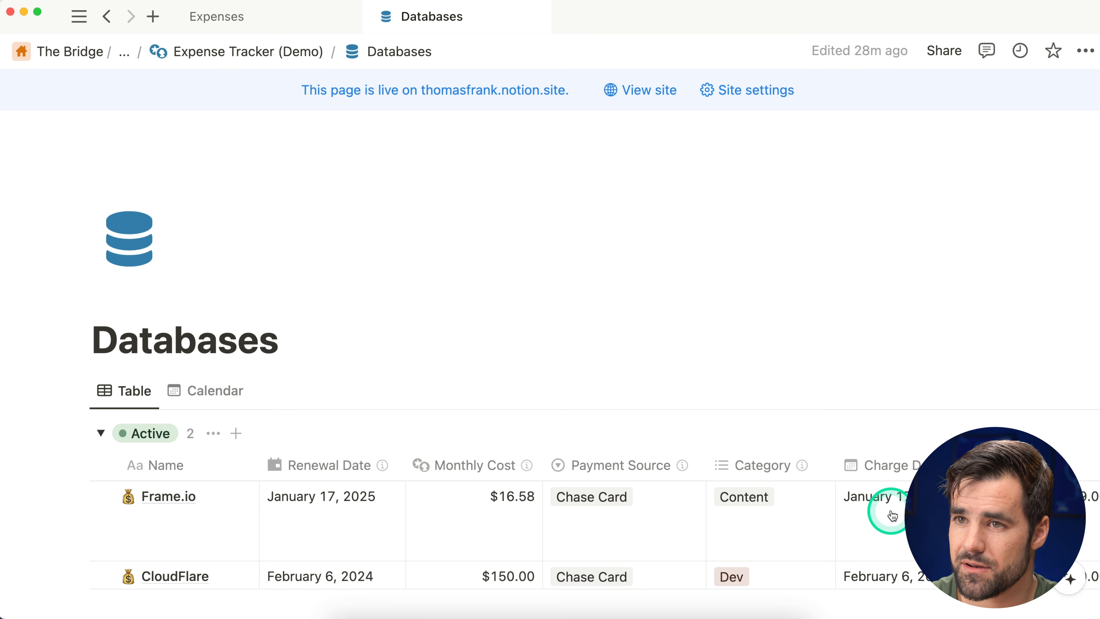
scroll(559, 300, down, 3)
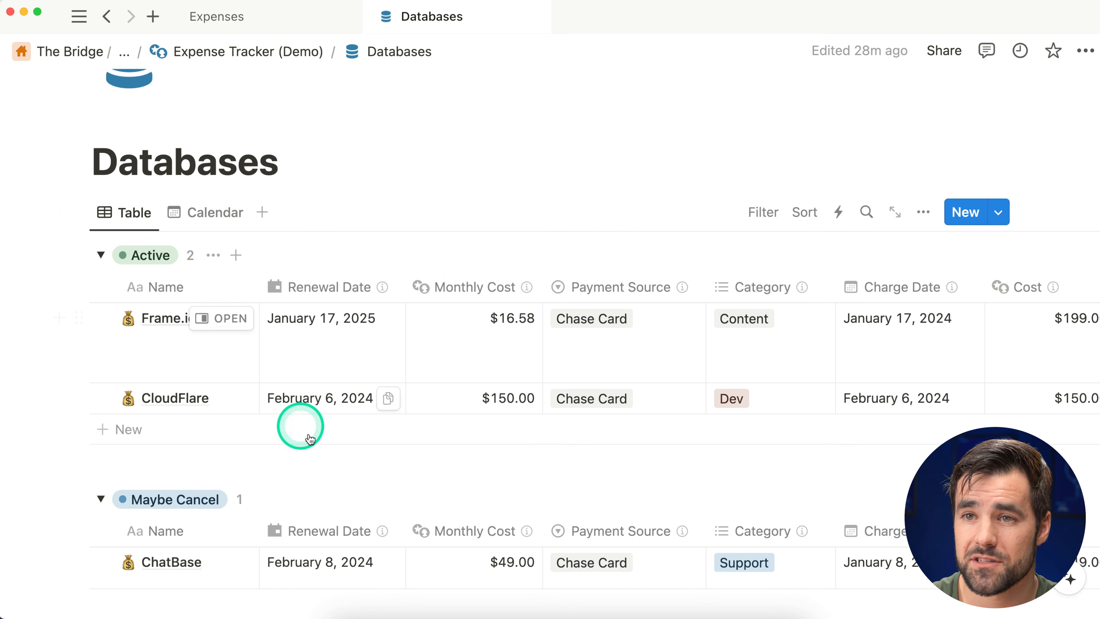
click(206, 212)
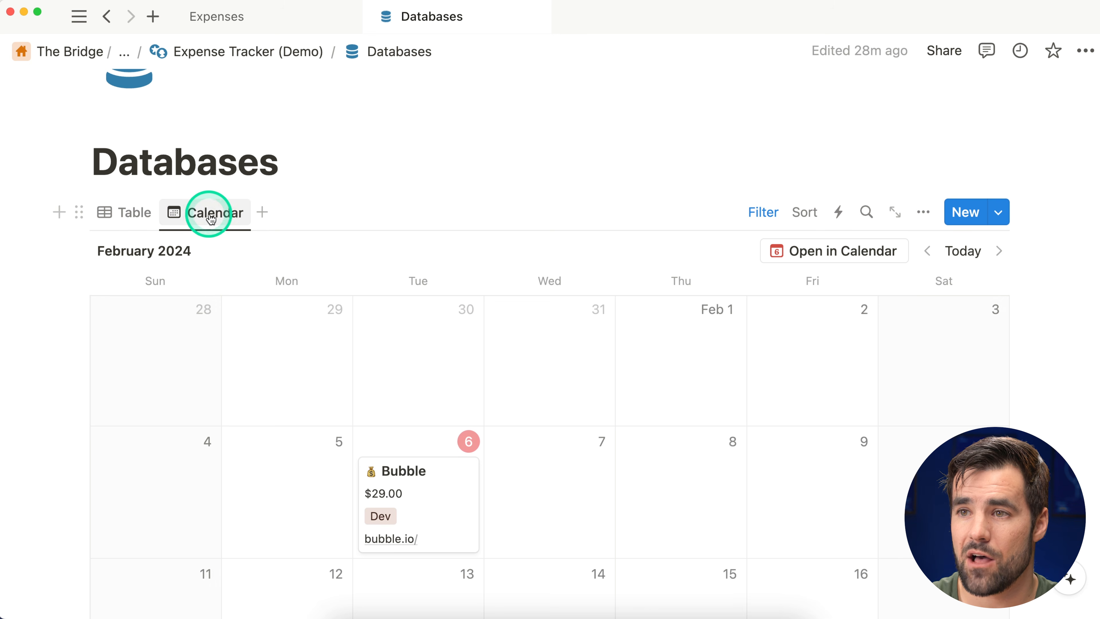
click(138, 213)
scroll(560, 314, down, 9)
scroll(563, 318, up, 10)
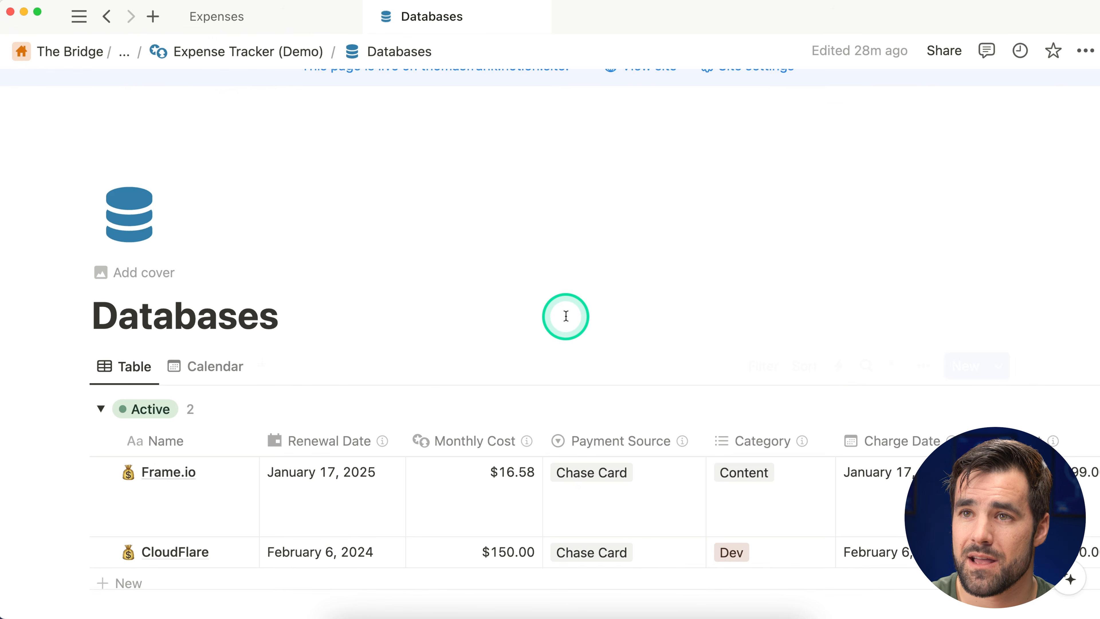
Step: Go back through the Expense Tracker (Demo) to the new Expenses database
click(263, 62)
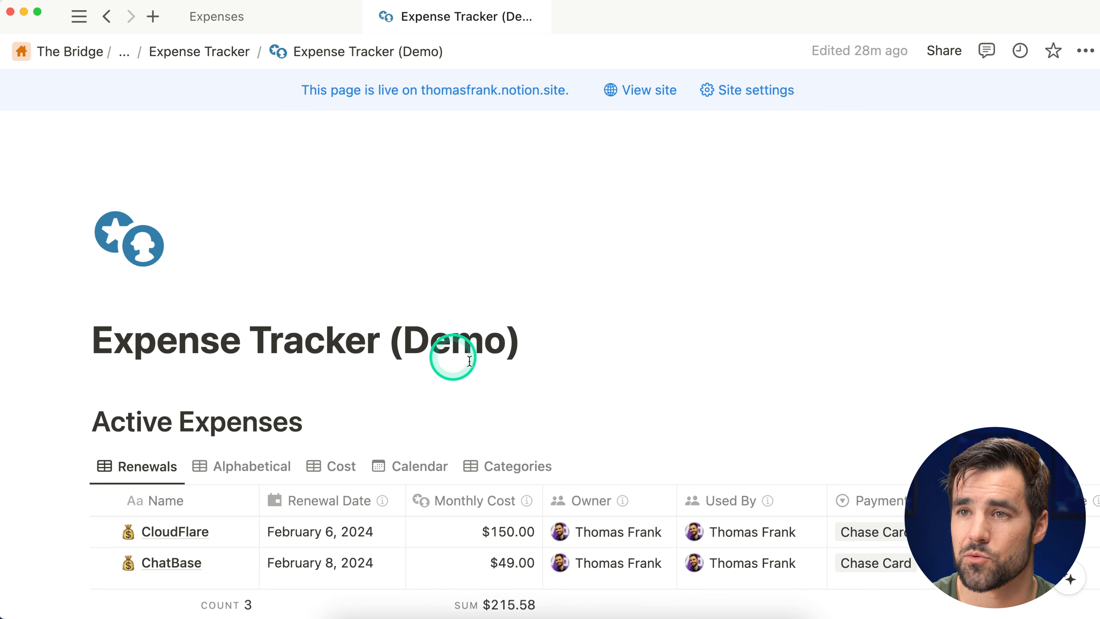
scroll(361, 398, down, 3)
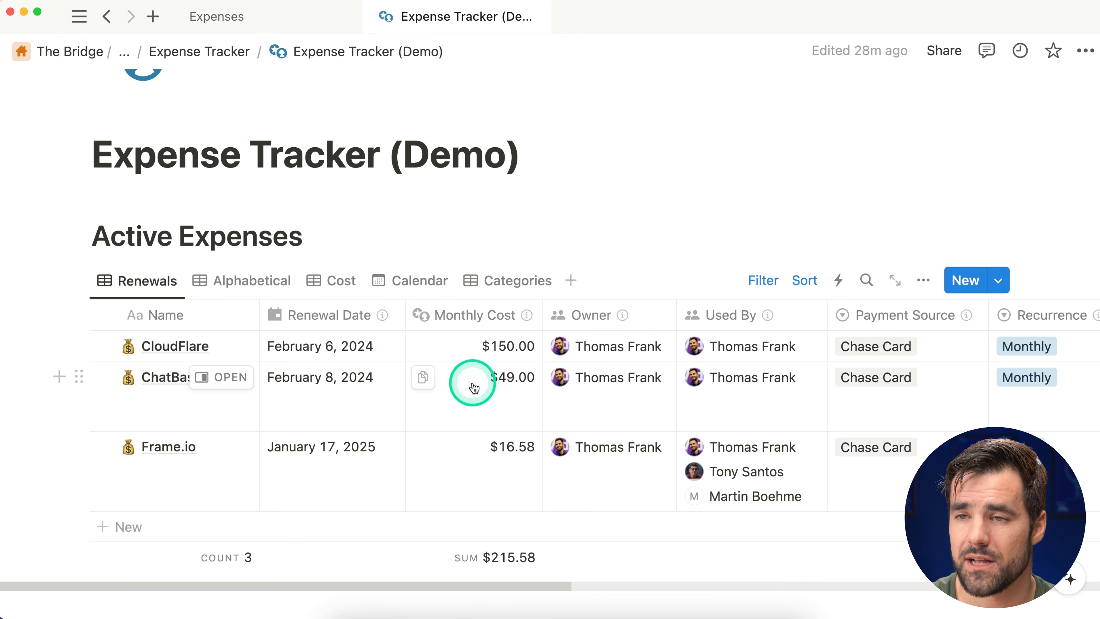
click(270, 21)
click(267, 24)
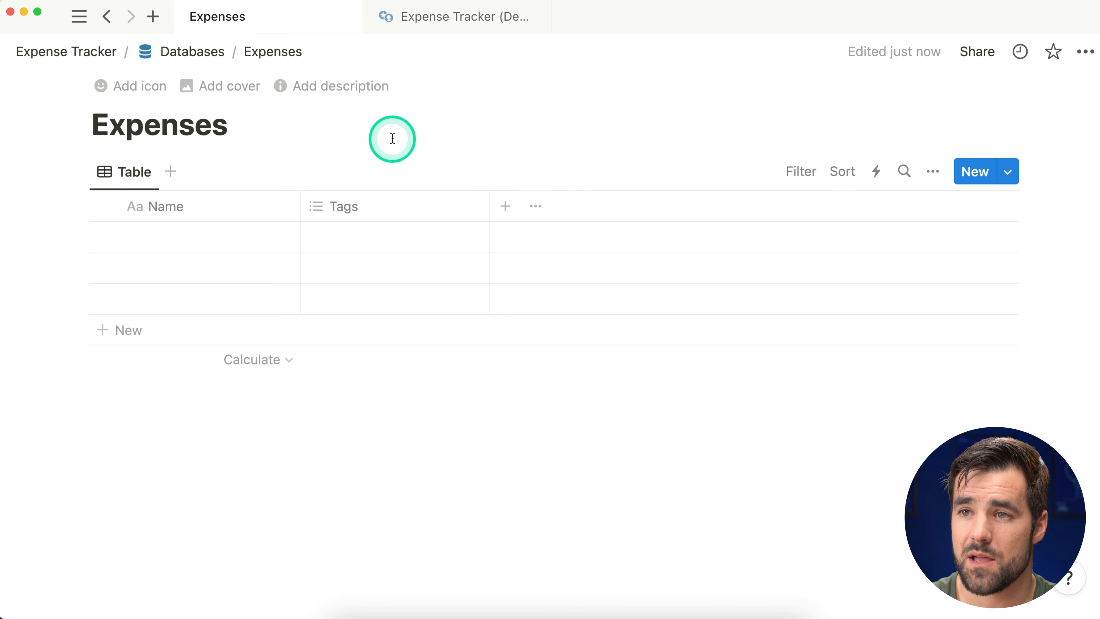
Step: Delete the Tags property from Expenses, then return to the Expense Tracker (Demo) page
click(403, 206)
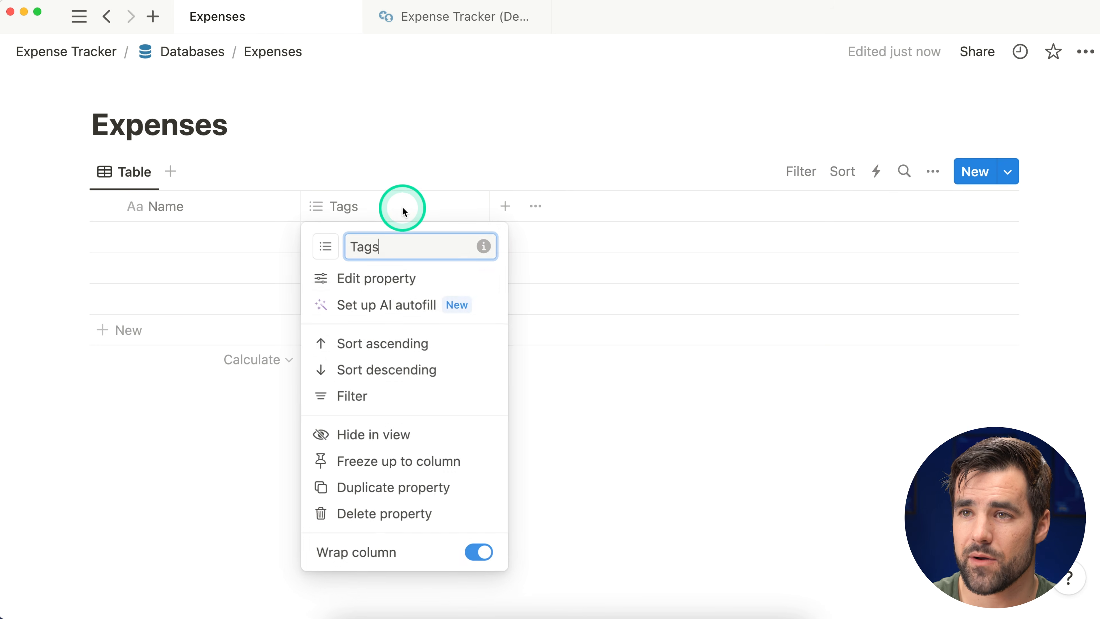
click(441, 518)
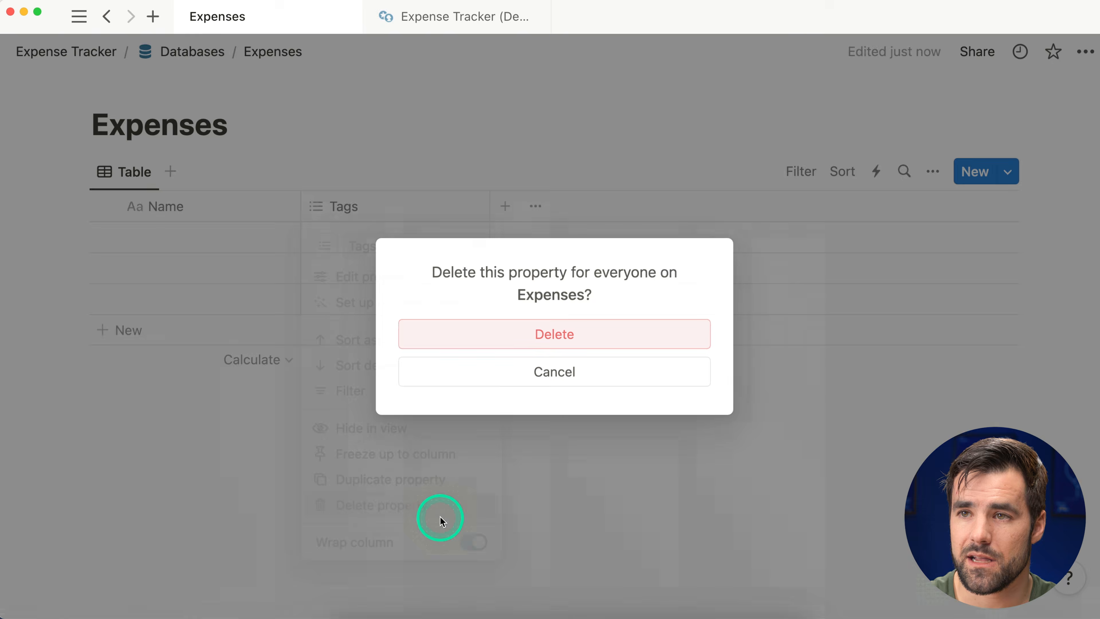
click(609, 336)
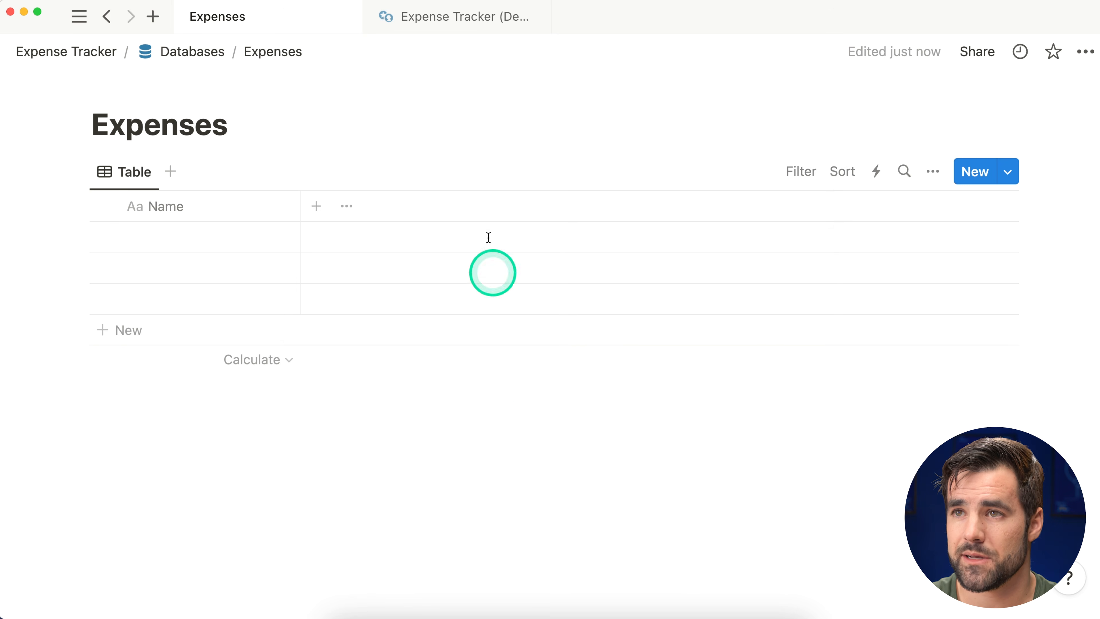
click(426, 22)
scroll(663, 212, down, 1)
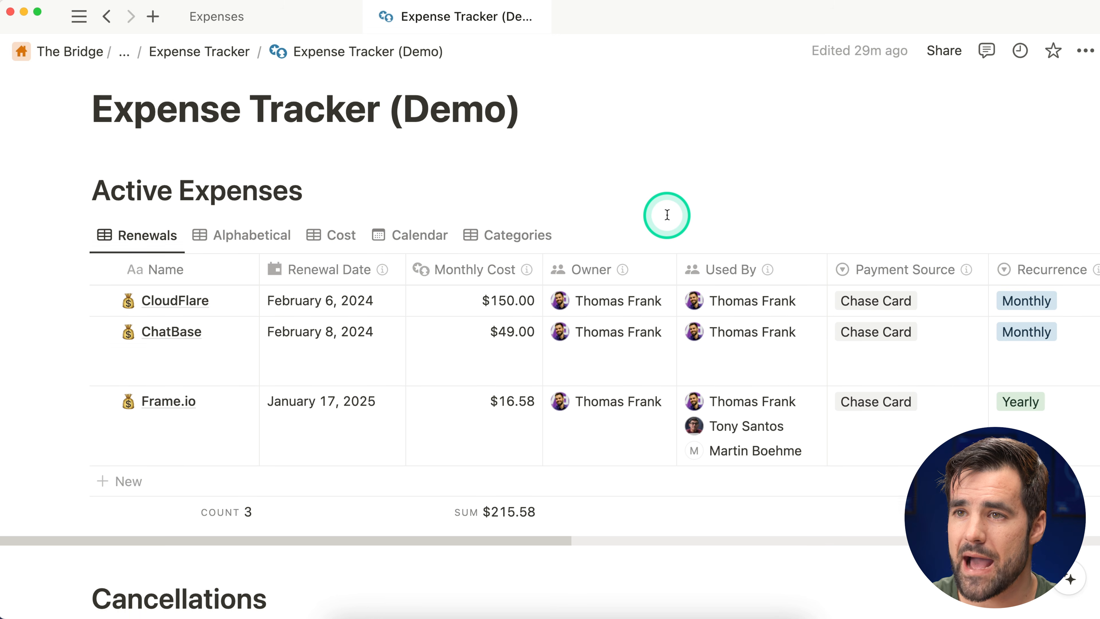
click(234, 295)
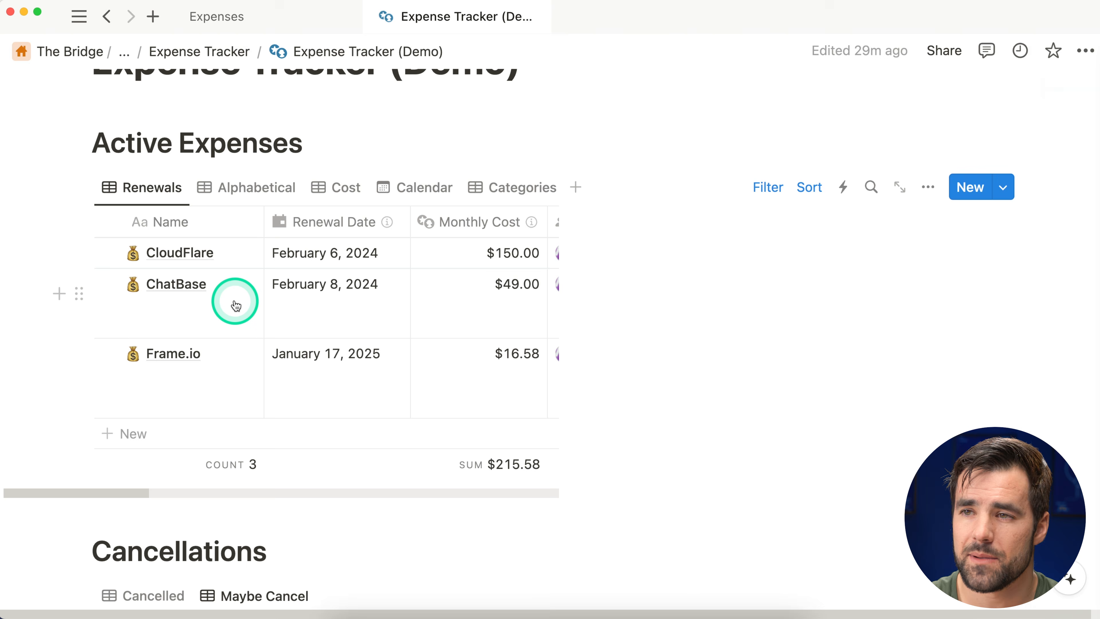
scroll(689, 269, down, 5)
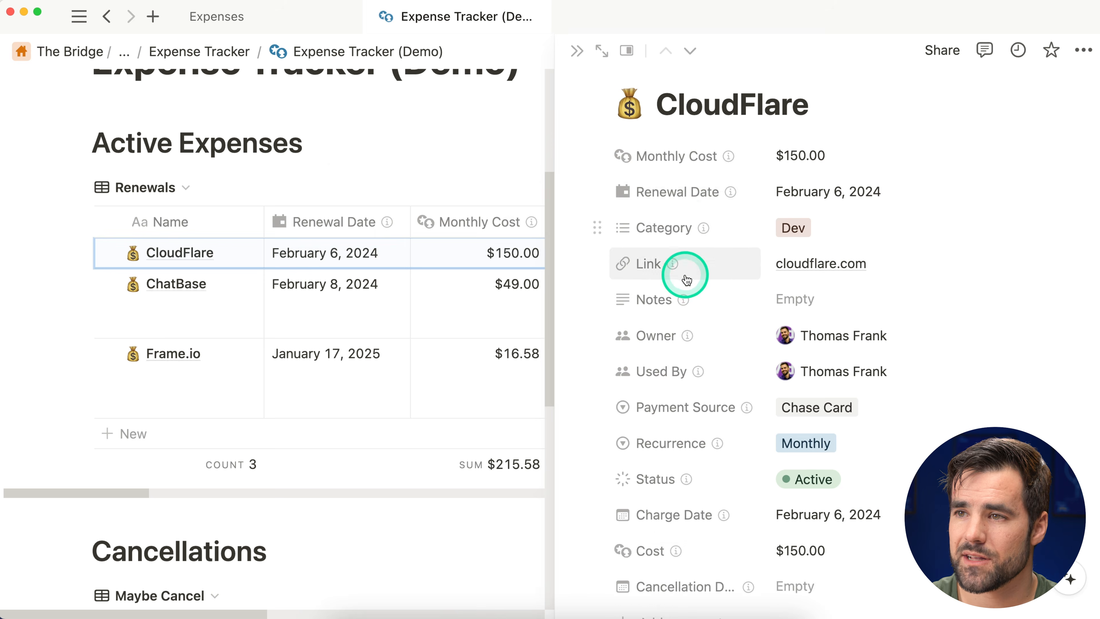
scroll(665, 390, up, 5)
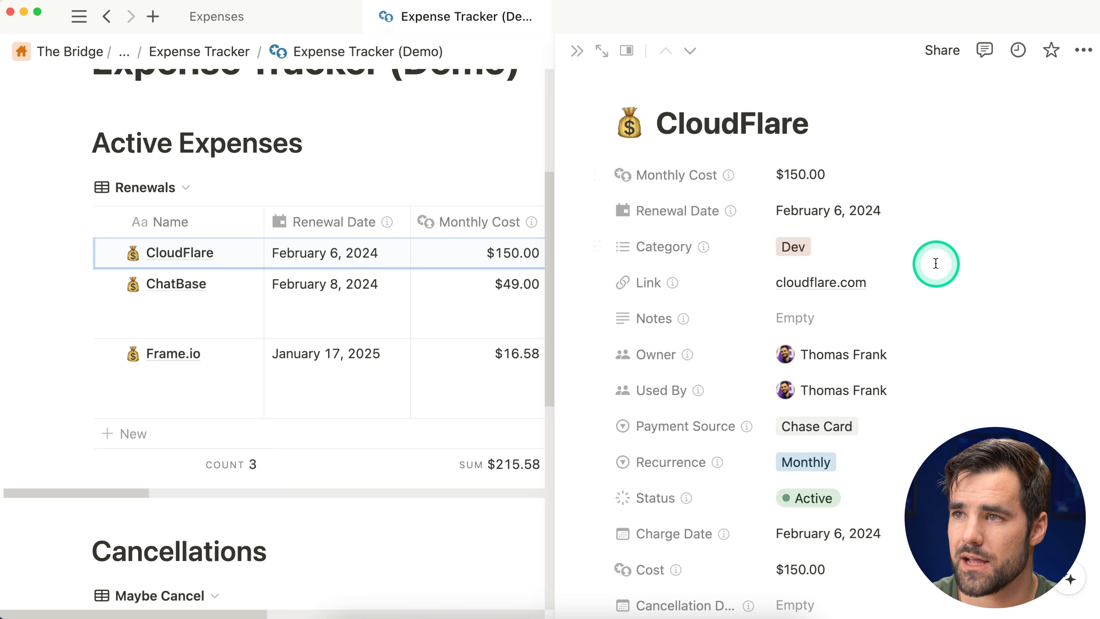
scroll(935, 265, down, 5)
scroll(935, 266, down, 3)
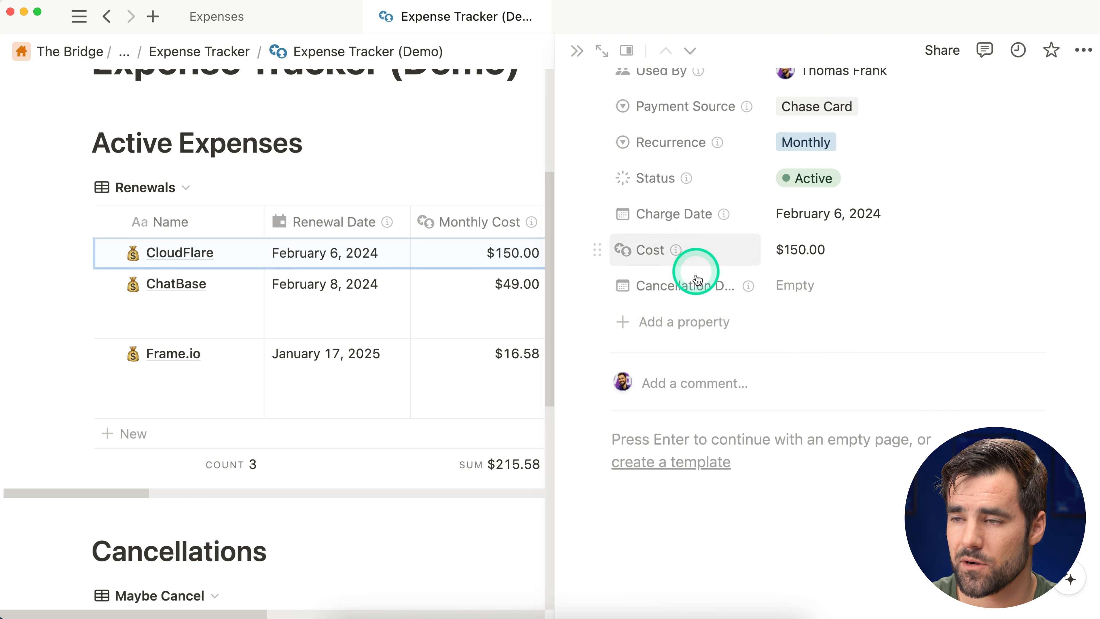
scroll(1069, 308, up, 3)
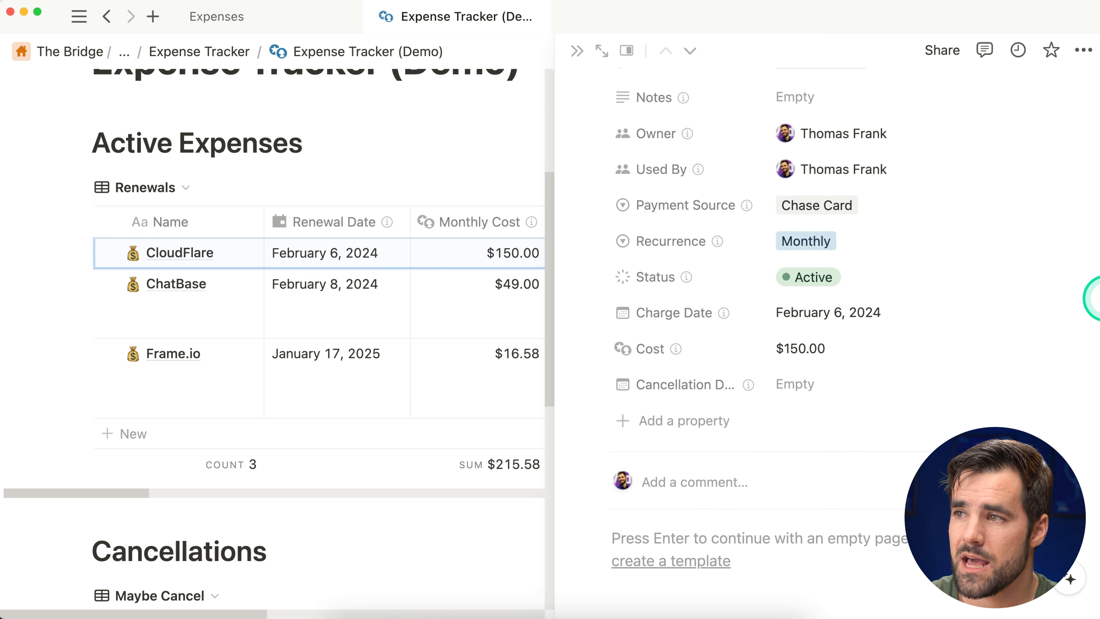
scroll(1093, 299, up, 4)
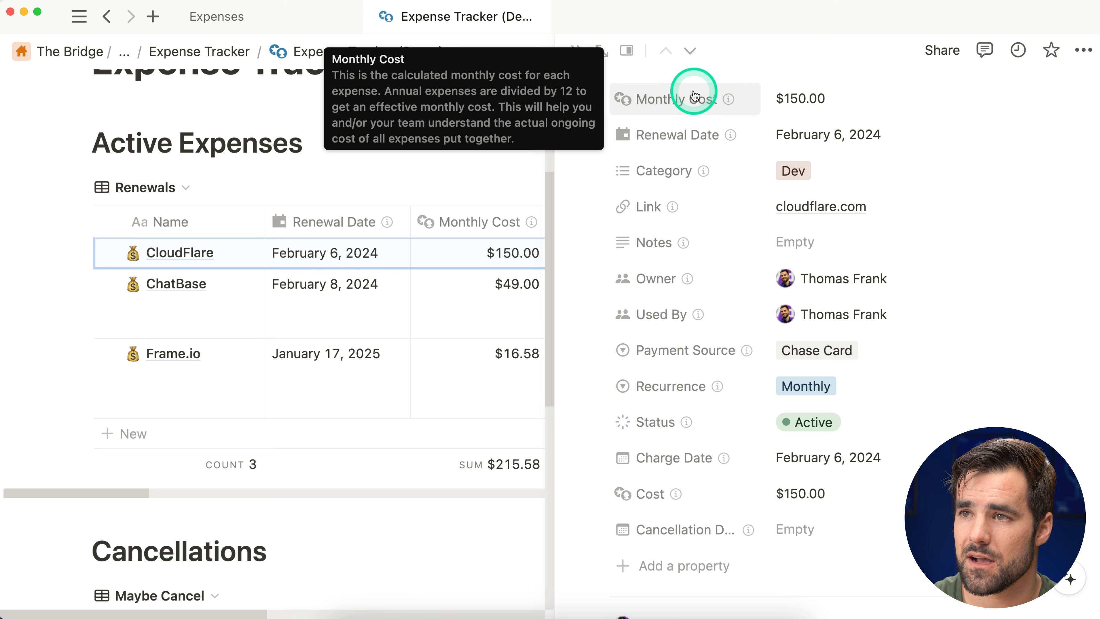
mouse_move(688, 145)
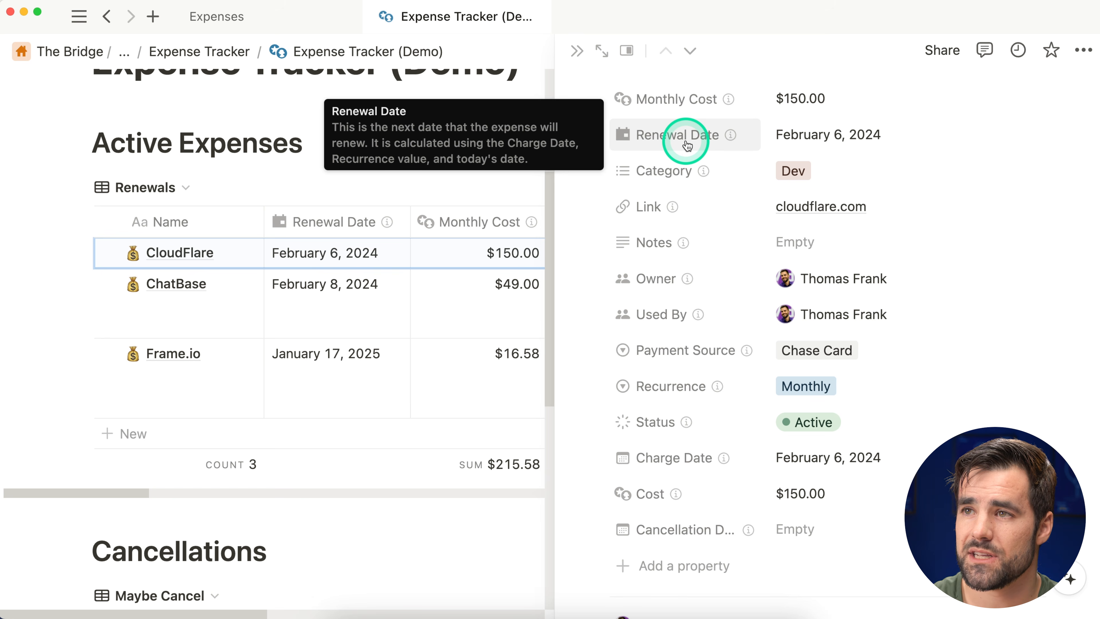
mouse_move(692, 114)
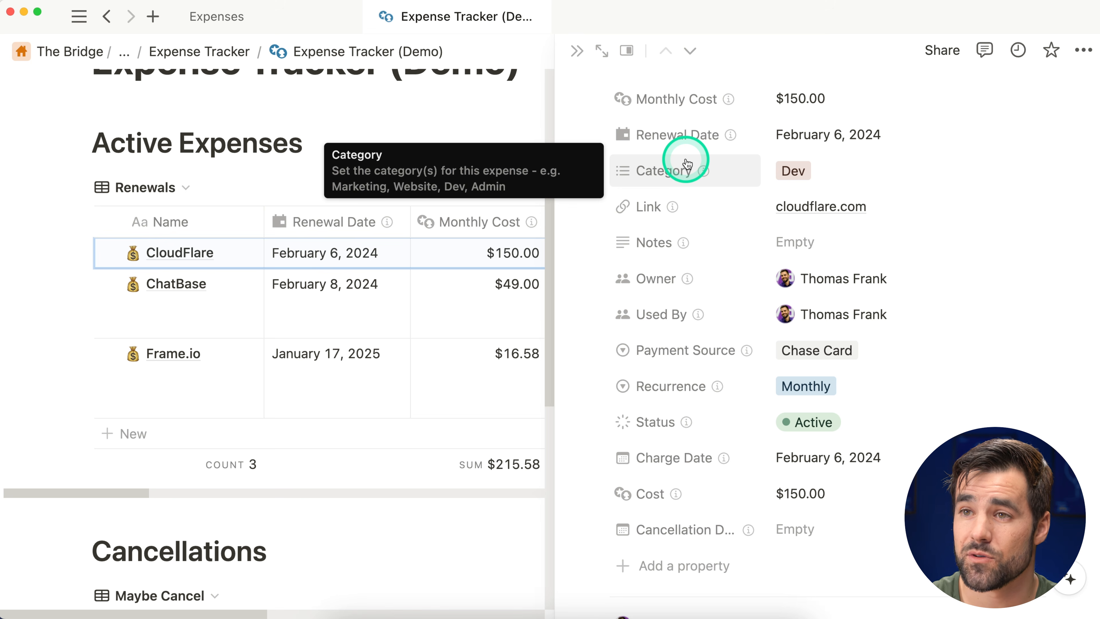
mouse_move(678, 202)
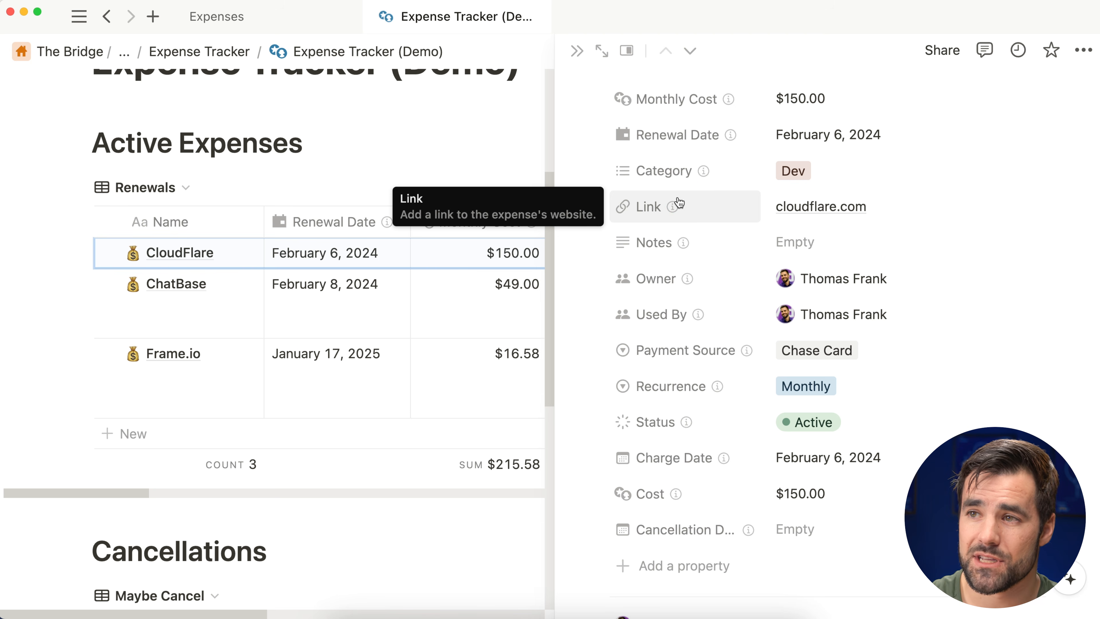
click(677, 243)
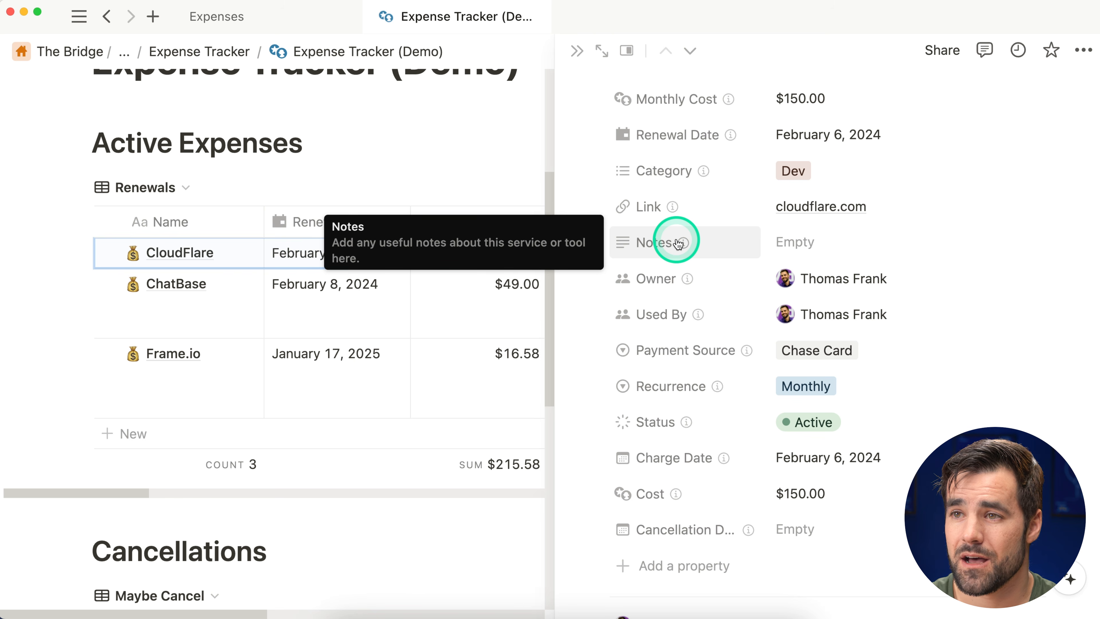
mouse_move(680, 282)
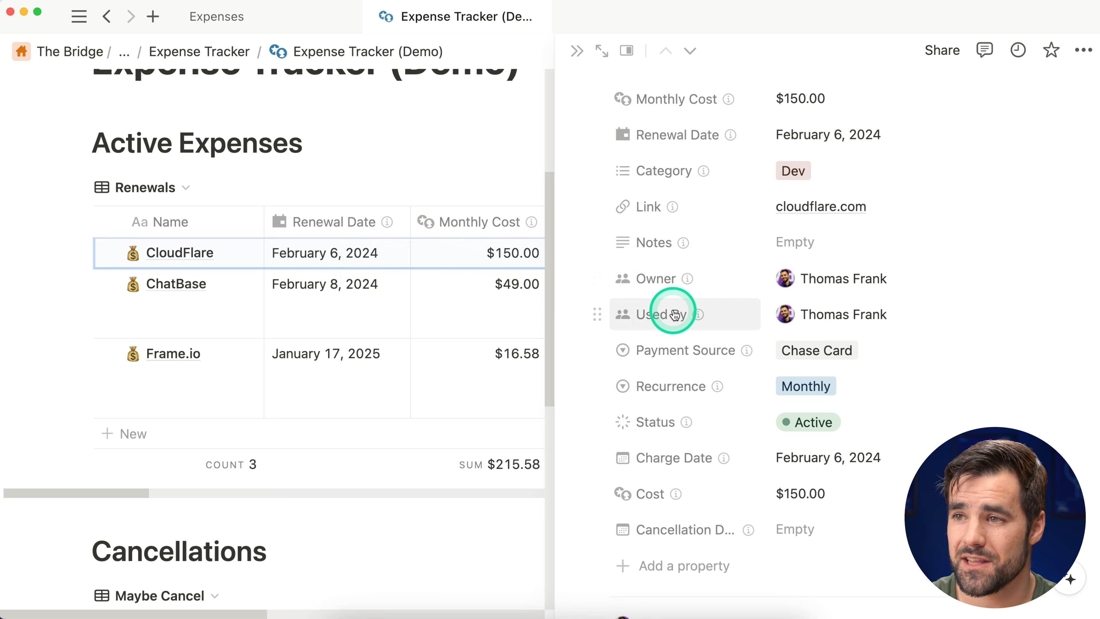
mouse_move(674, 314)
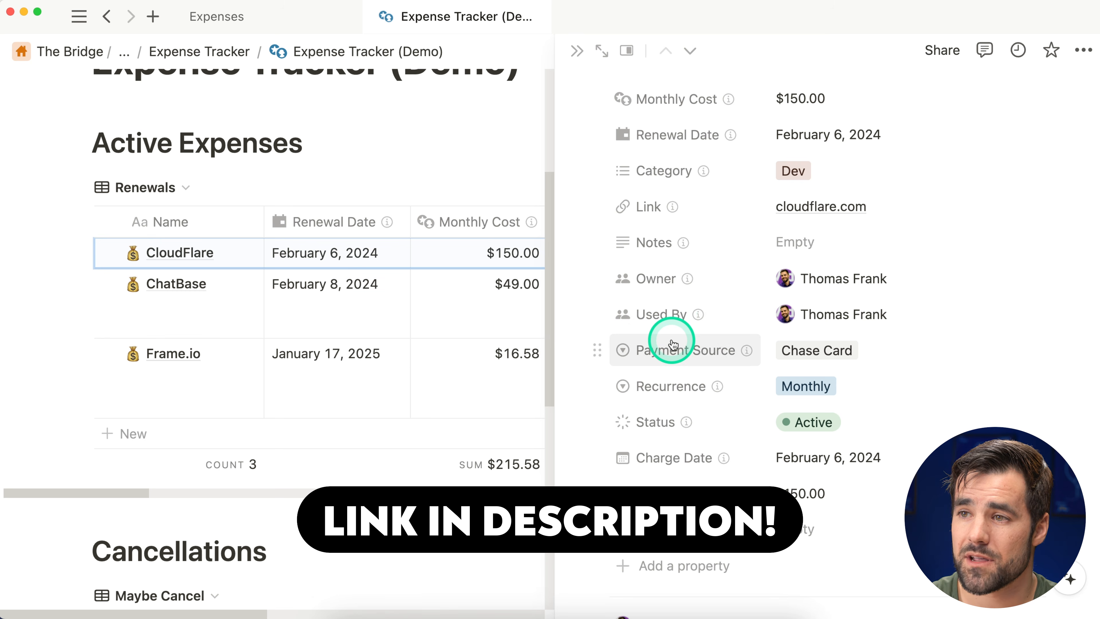
mouse_move(673, 345)
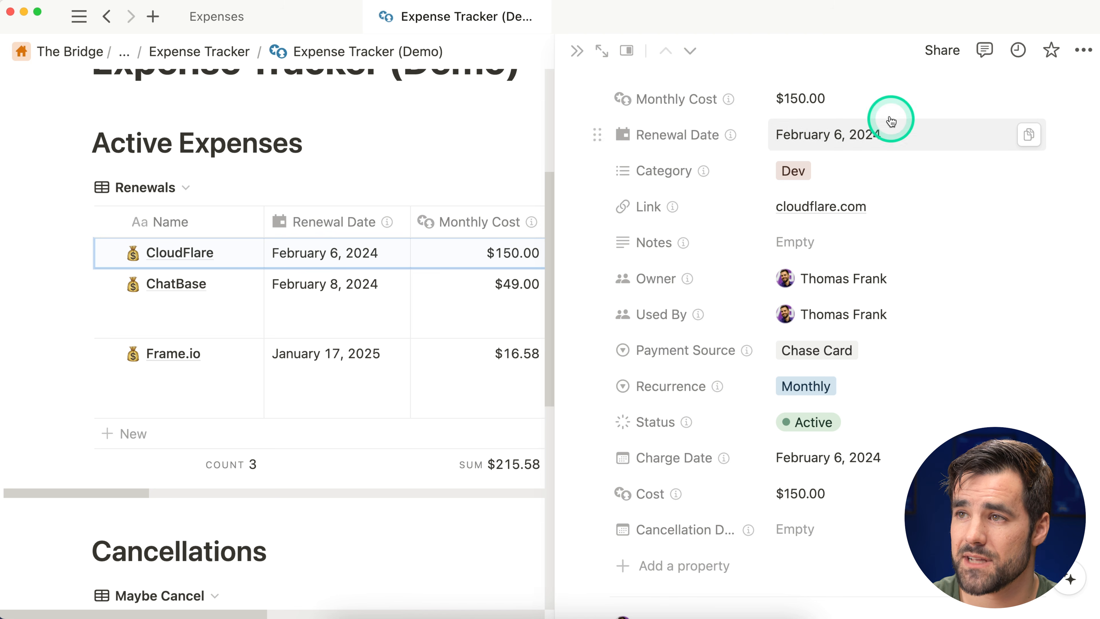
click(884, 102)
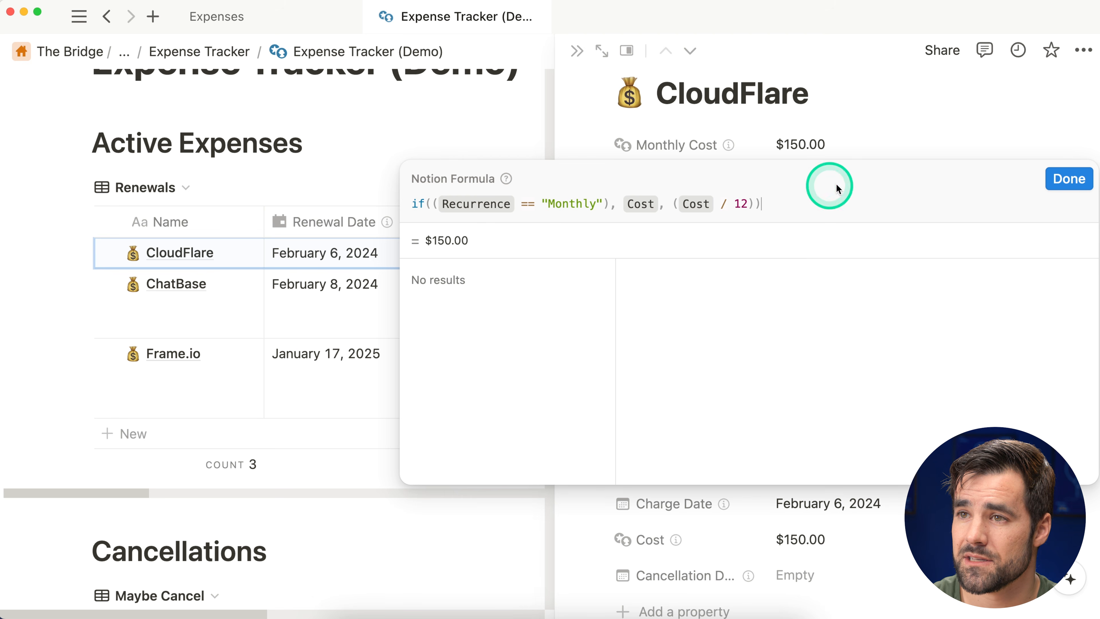
click(1069, 179)
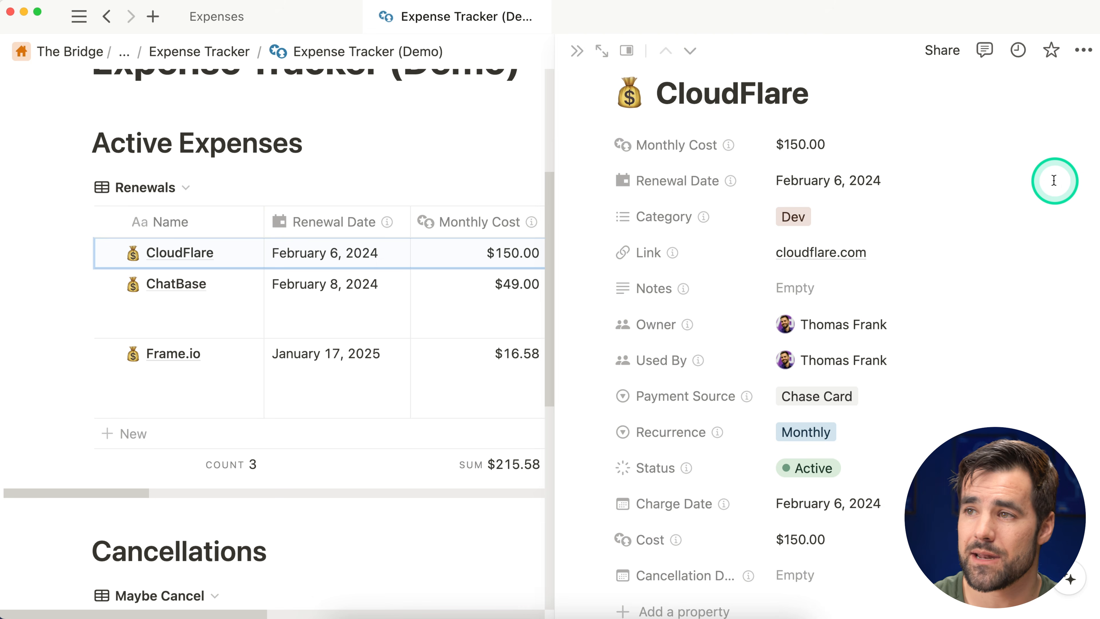
click(918, 183)
scroll(854, 219, down, 10)
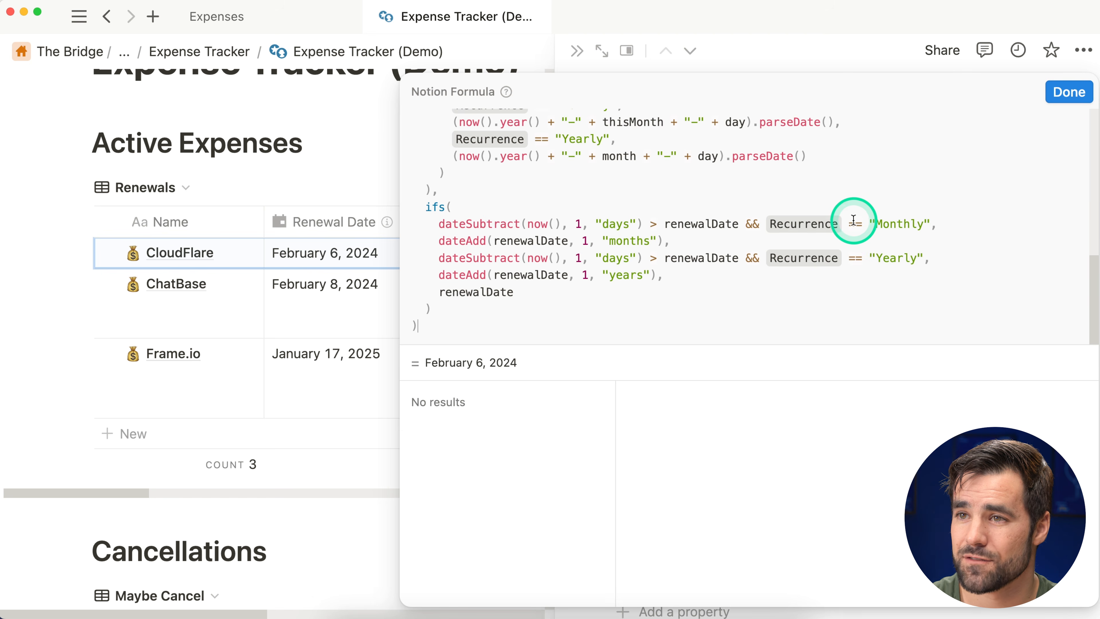
scroll(866, 273, up, 10)
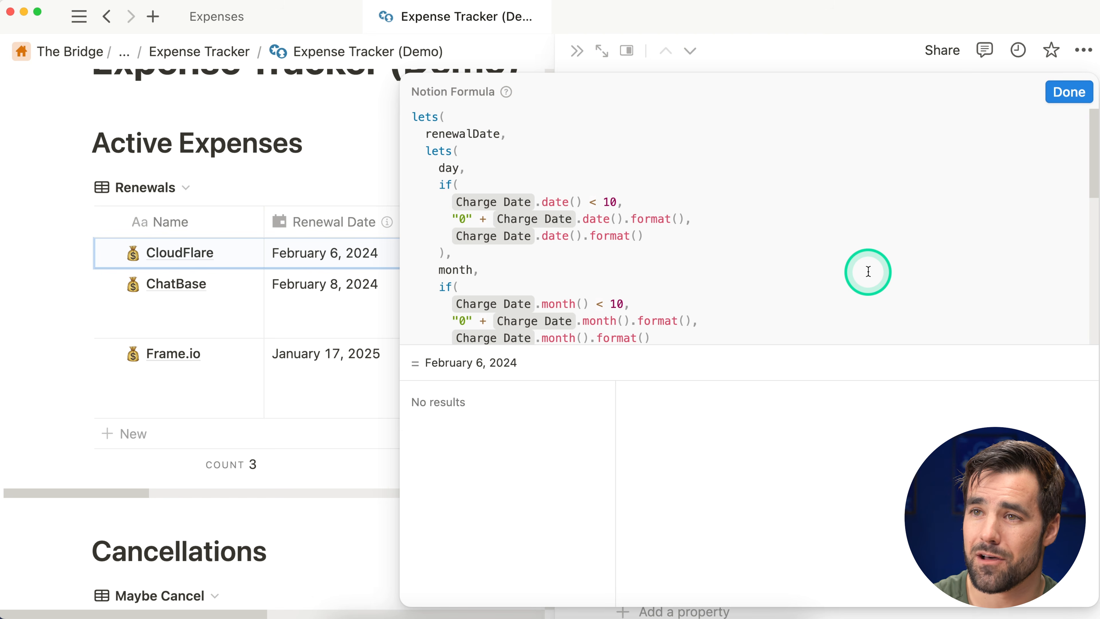
click(1057, 92)
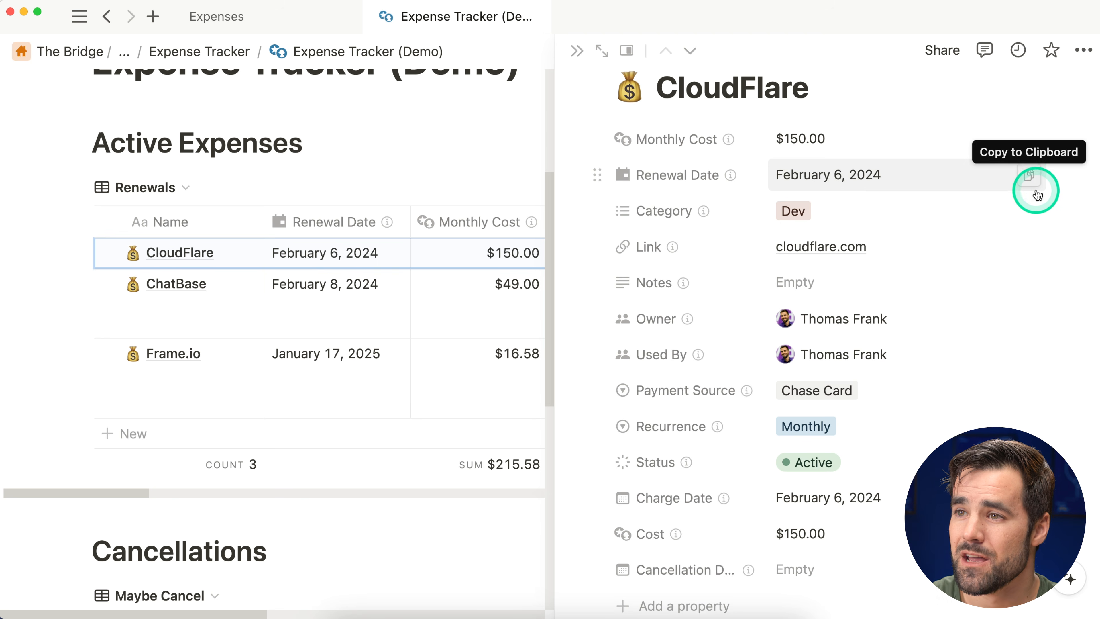
scroll(903, 196, down, 2)
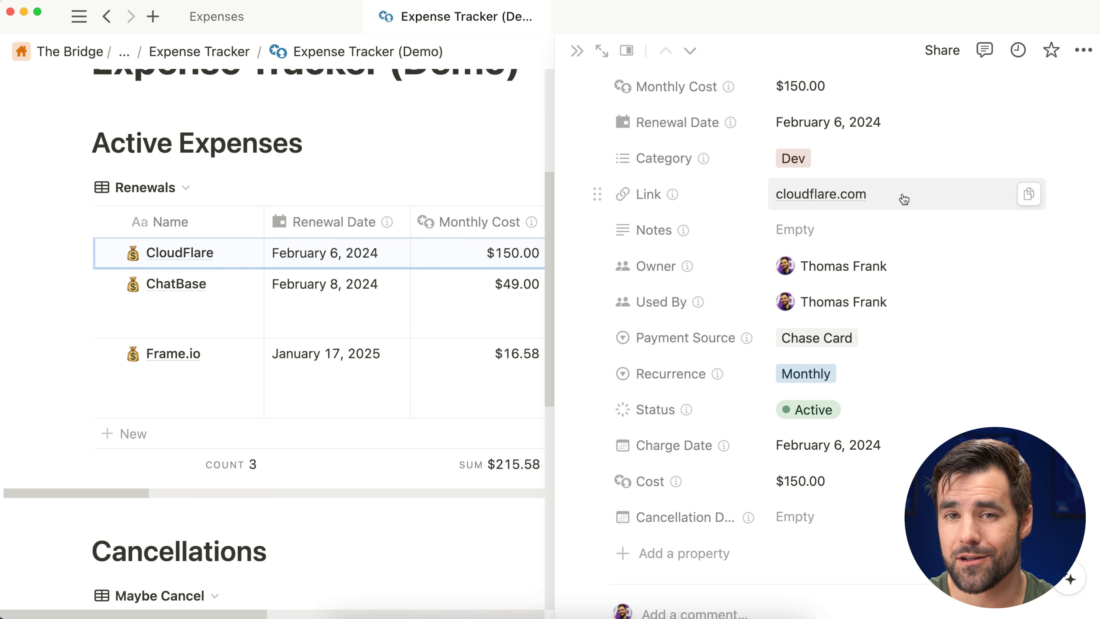
Step: Add a second workspace member to CloudFlare's Used By property
scroll(904, 199, down, 1)
click(886, 226)
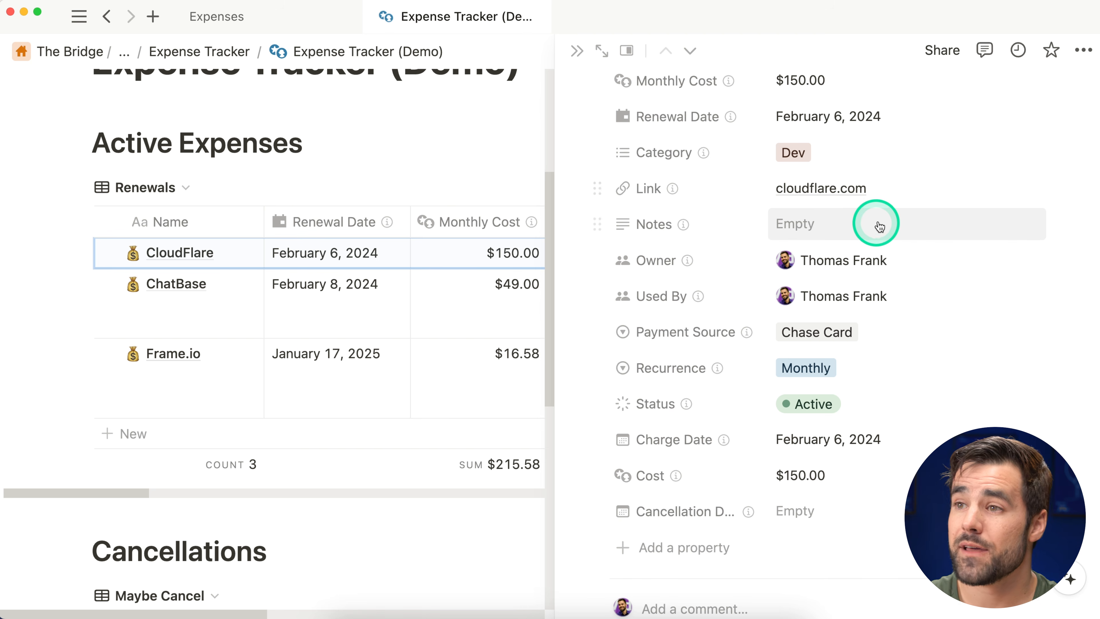
scroll(887, 229, down, 1)
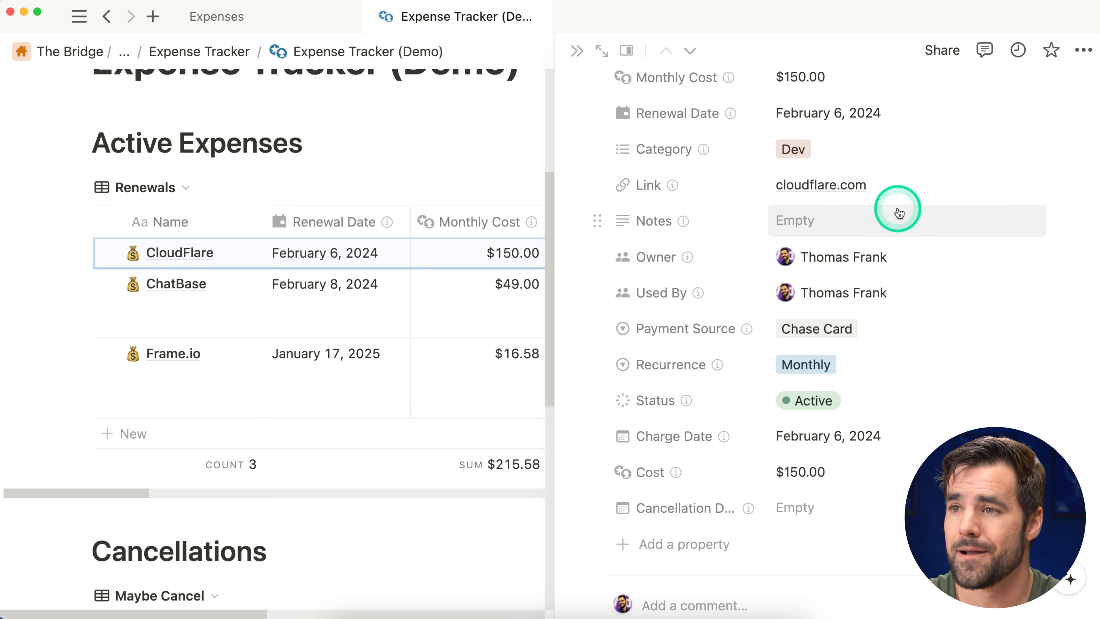
scroll(908, 222, down, 1)
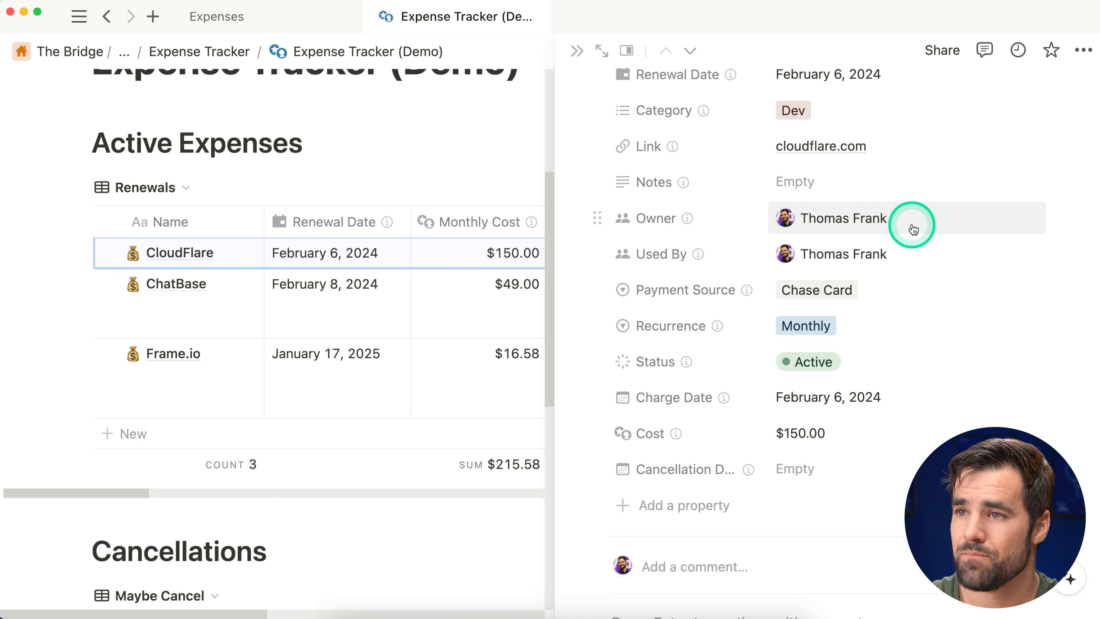
click(905, 259)
click(882, 340)
click(967, 209)
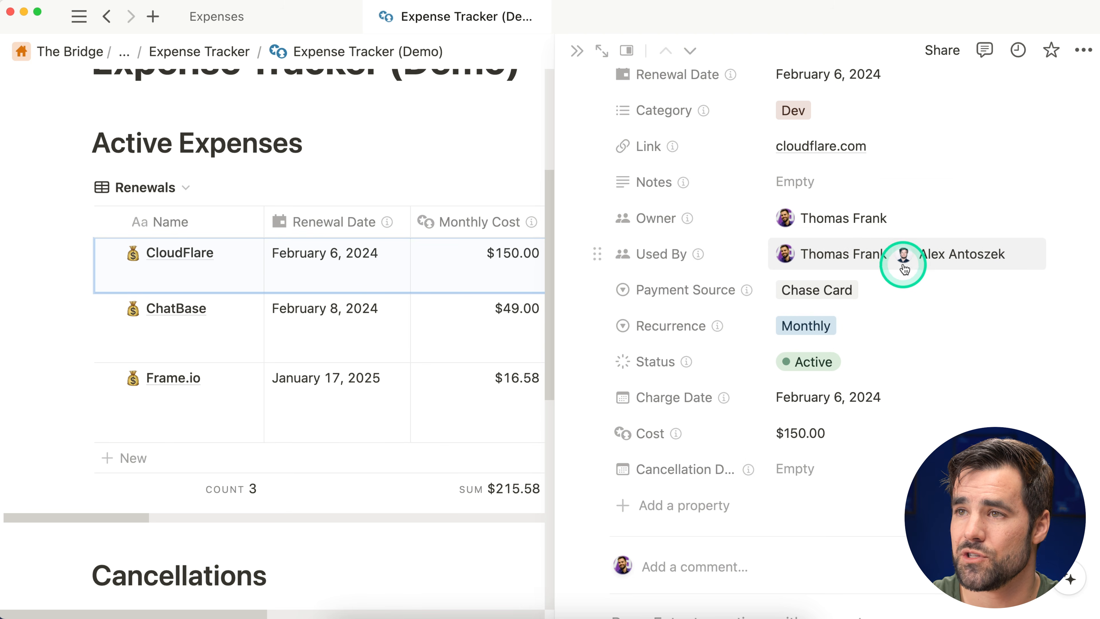
Step: Check CloudFlare's Status options, leaving it Active, and review its remaining properties
scroll(714, 173, up, 4)
scroll(862, 229, down, 5)
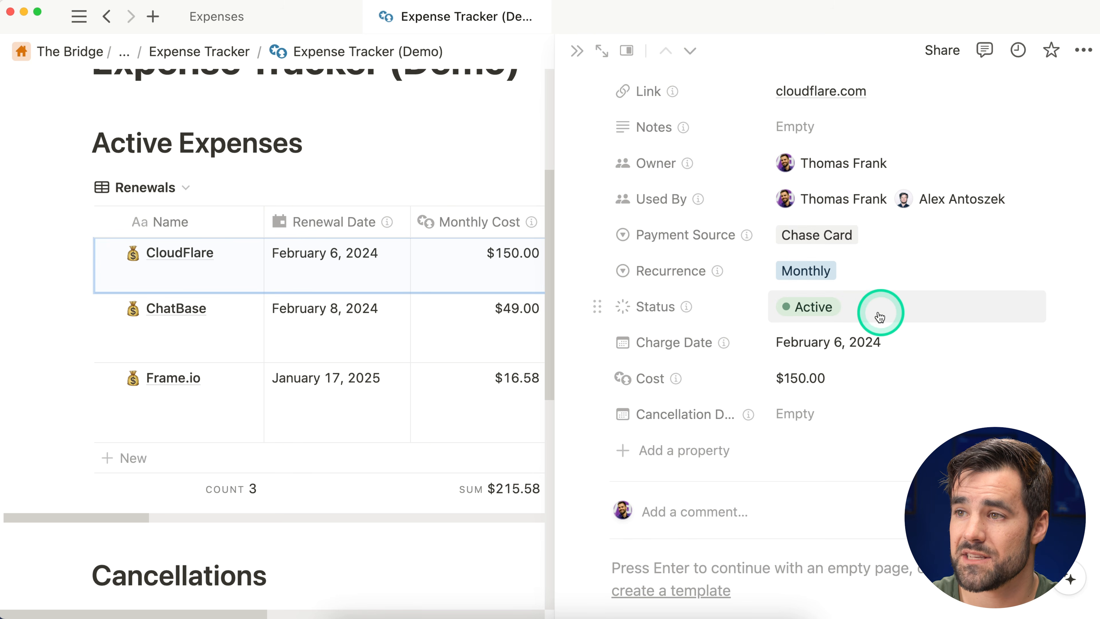
click(871, 307)
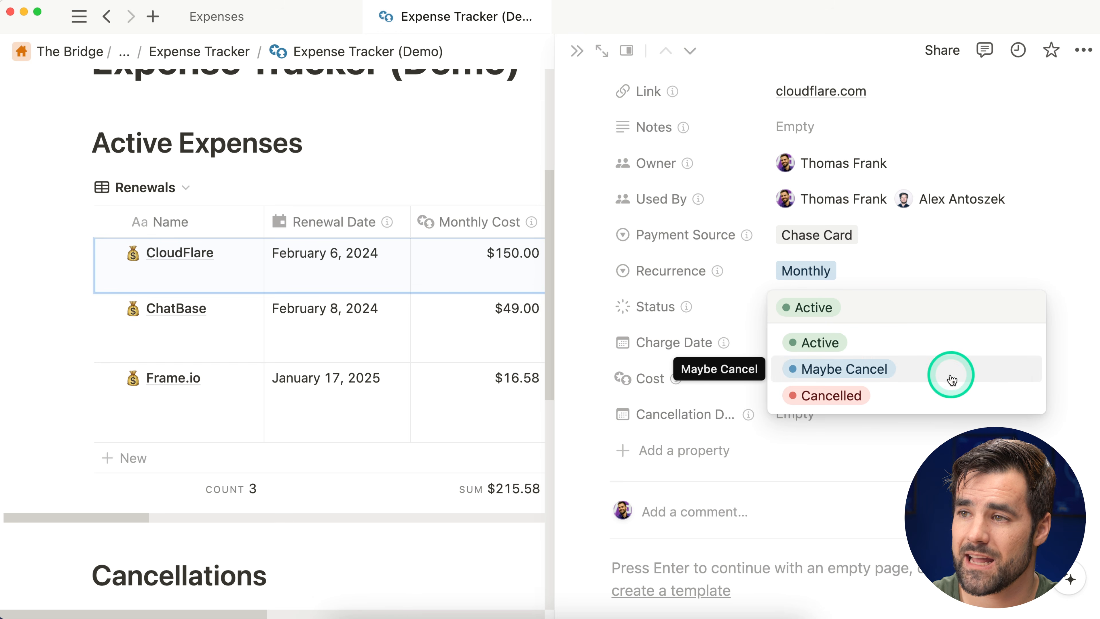
click(953, 273)
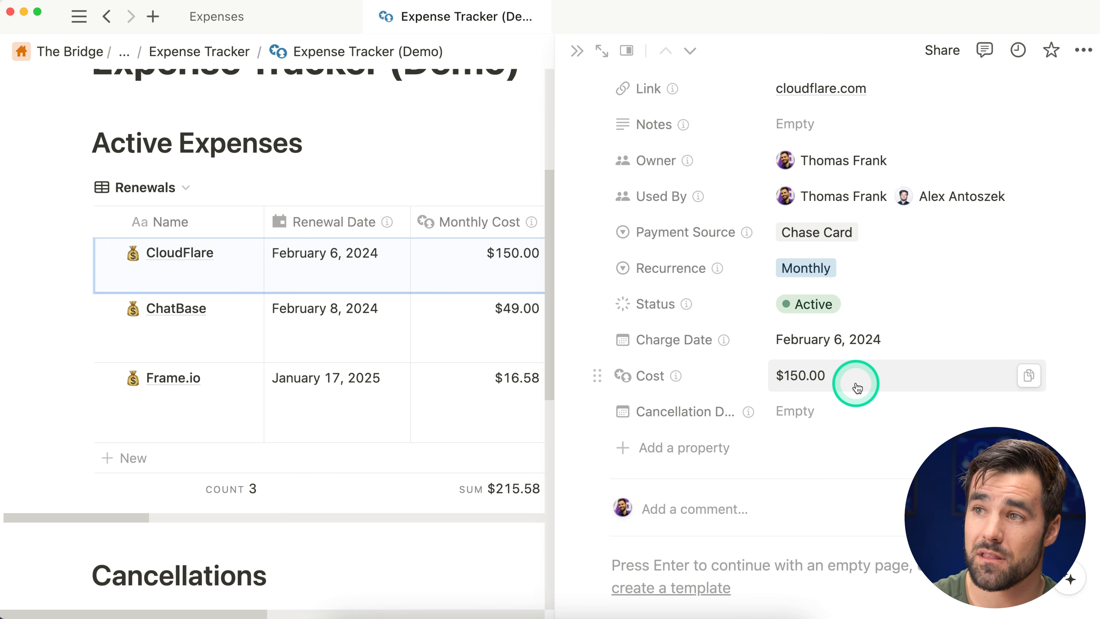
scroll(844, 385, up, 5)
scroll(865, 206, down, 3)
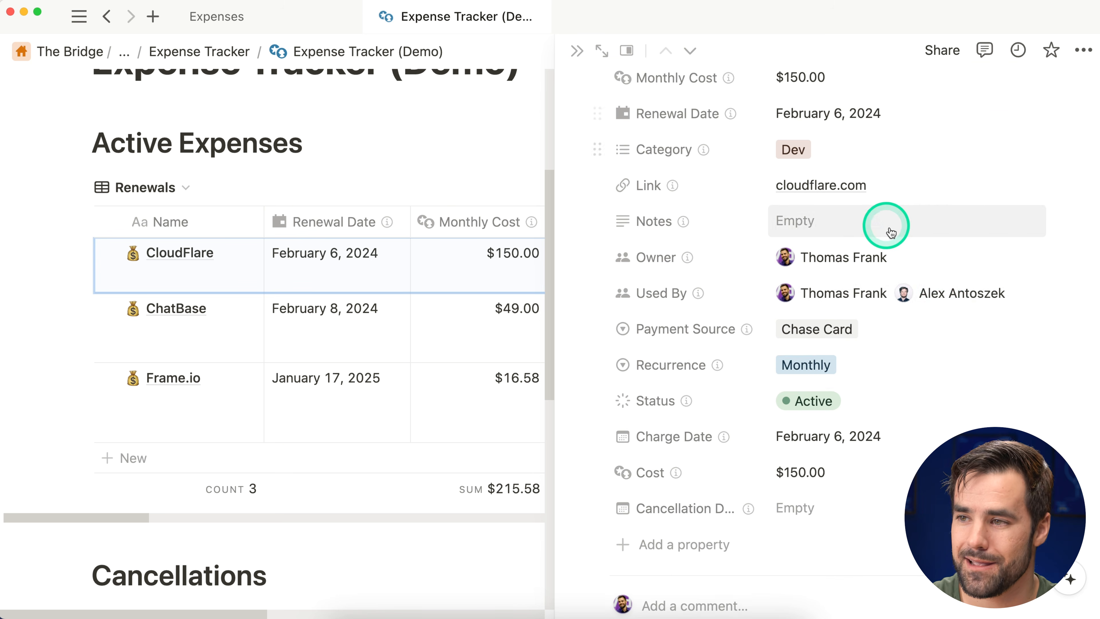
scroll(942, 310, down, 1)
scroll(860, 470, up, 1)
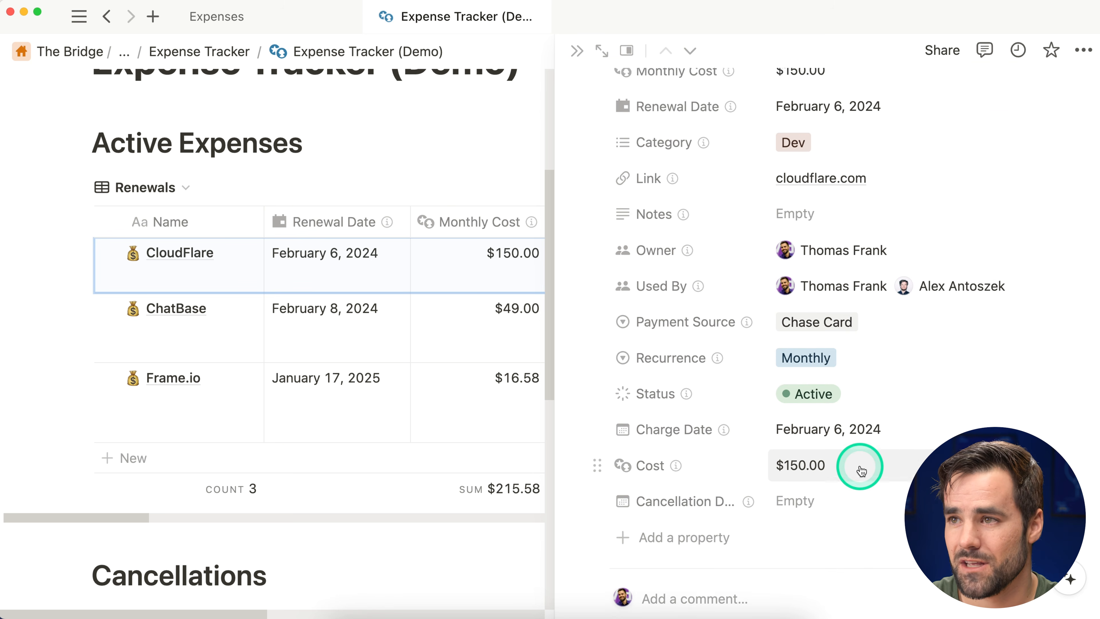
scroll(861, 471, up, 1)
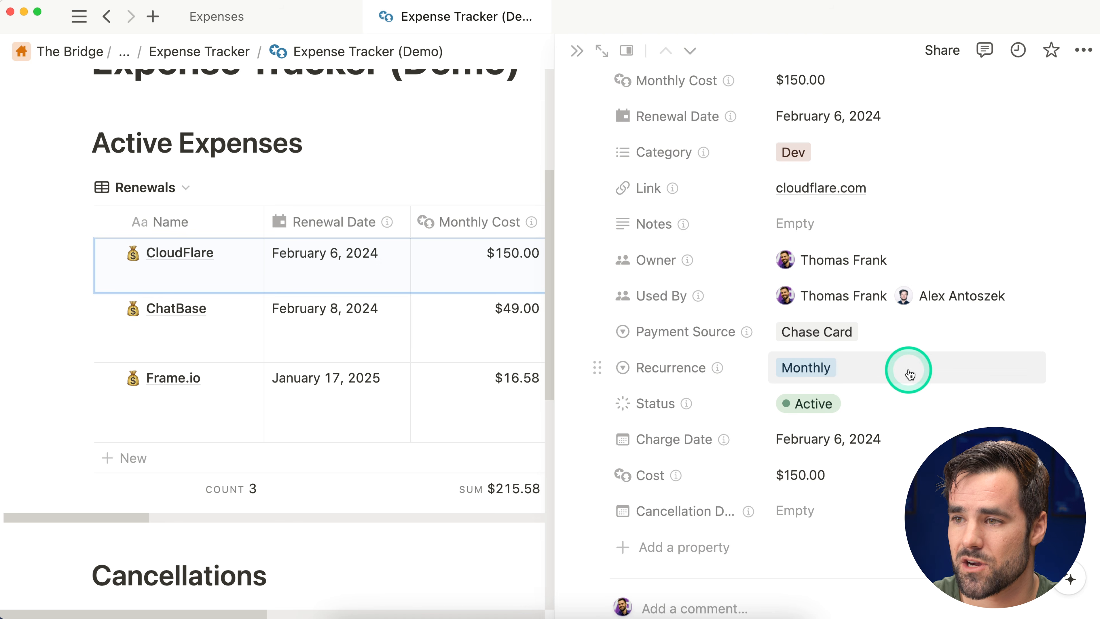
scroll(879, 371, down, 3)
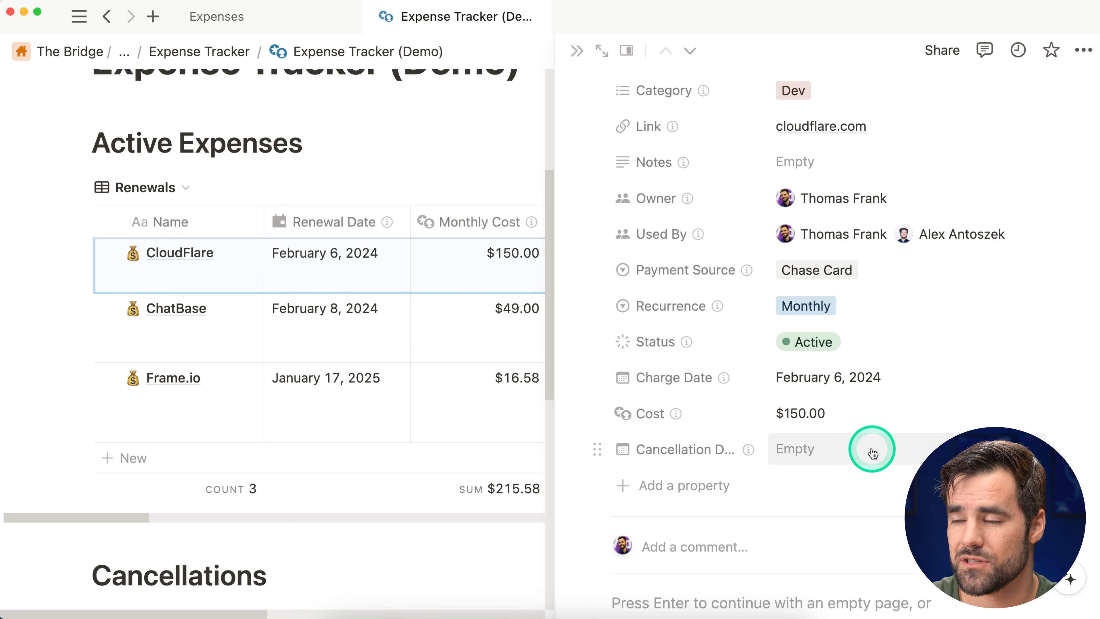
scroll(873, 453, up, 5)
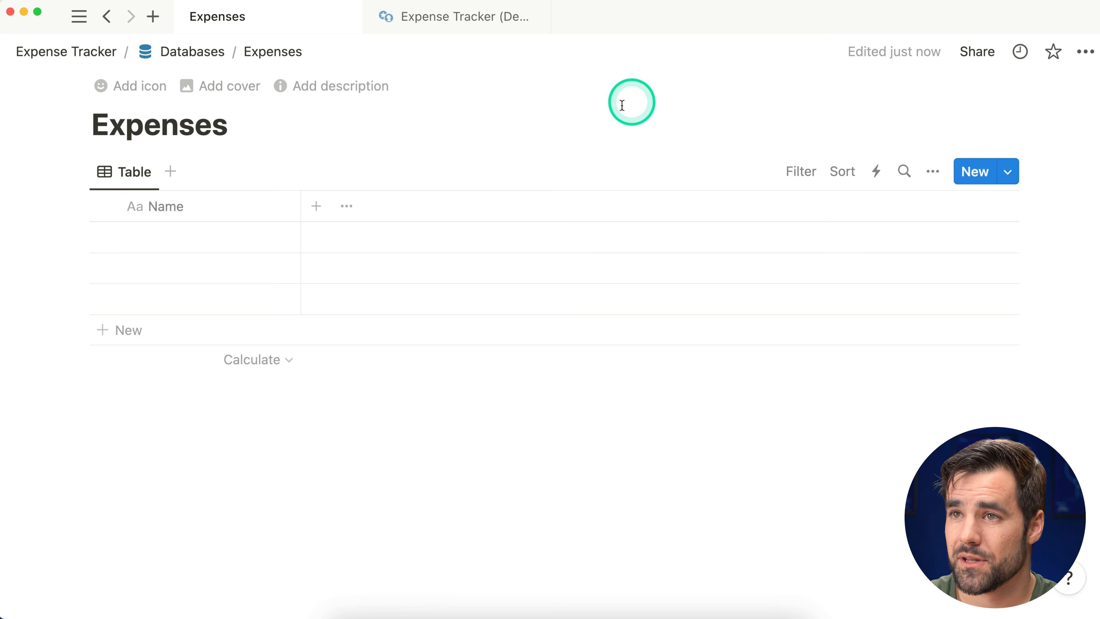
Step: Add a Number property named 'Cost' to the Expenses database
click(317, 207)
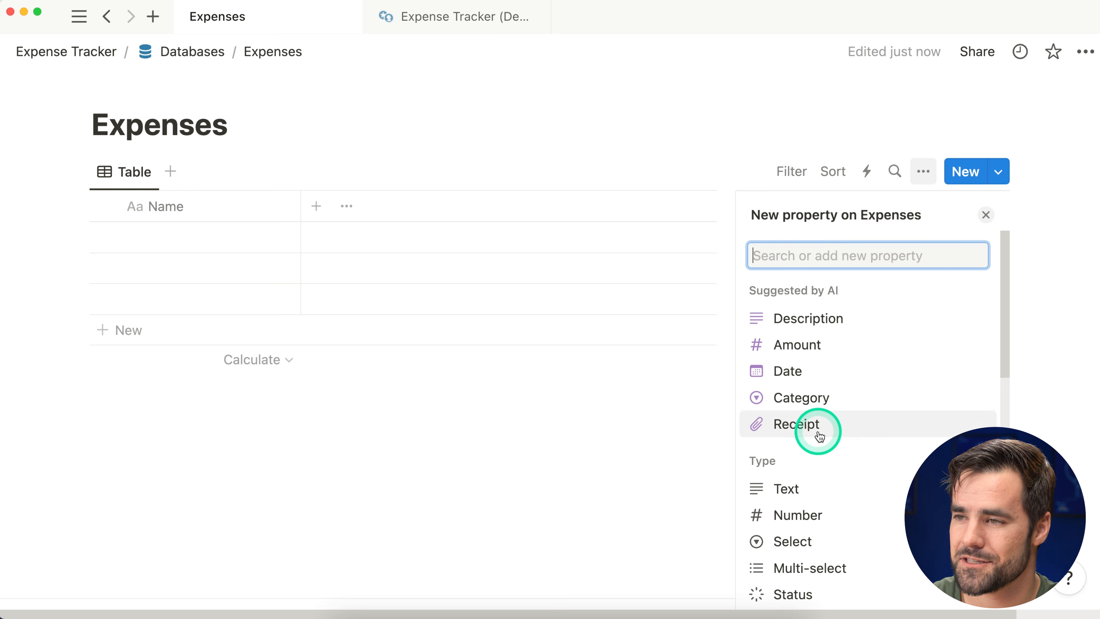
scroll(838, 386, down, 2)
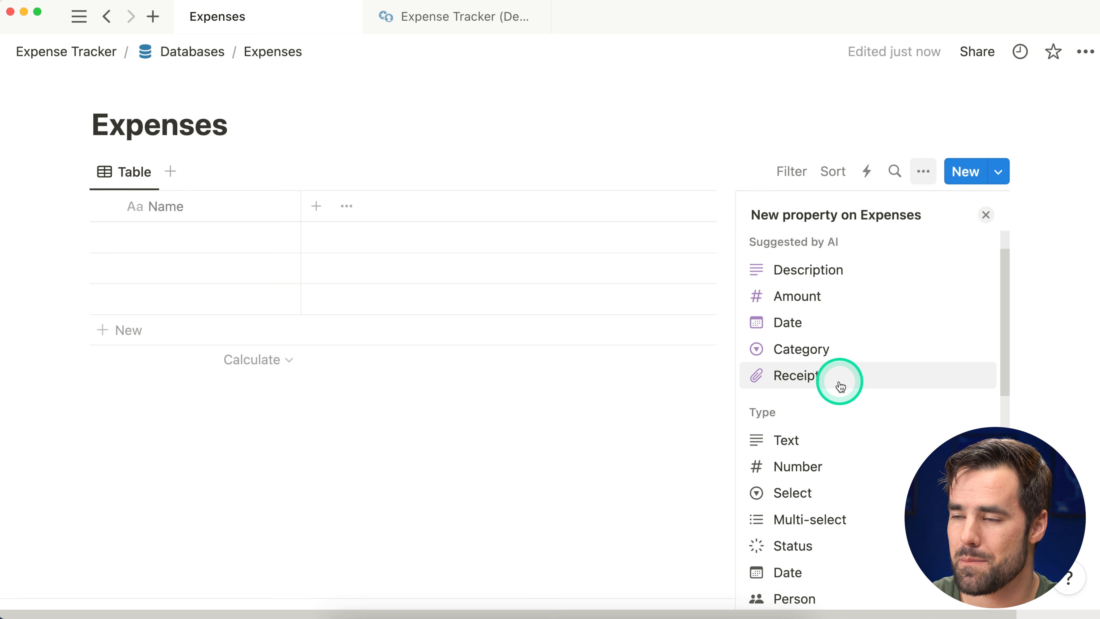
scroll(838, 381, up, 3)
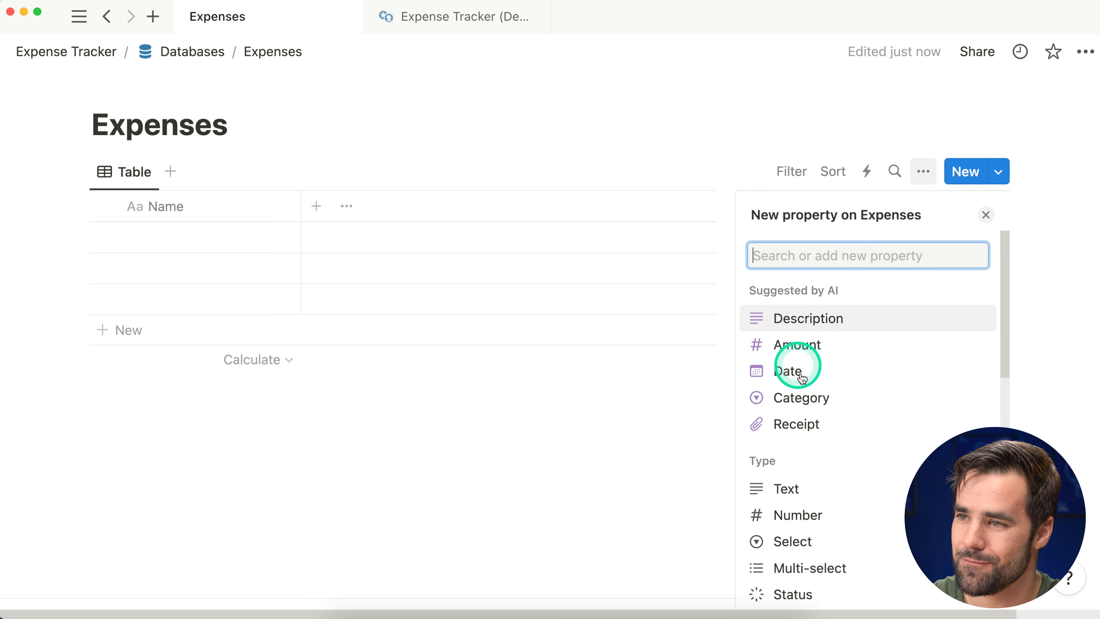
scroll(877, 390, down, 2)
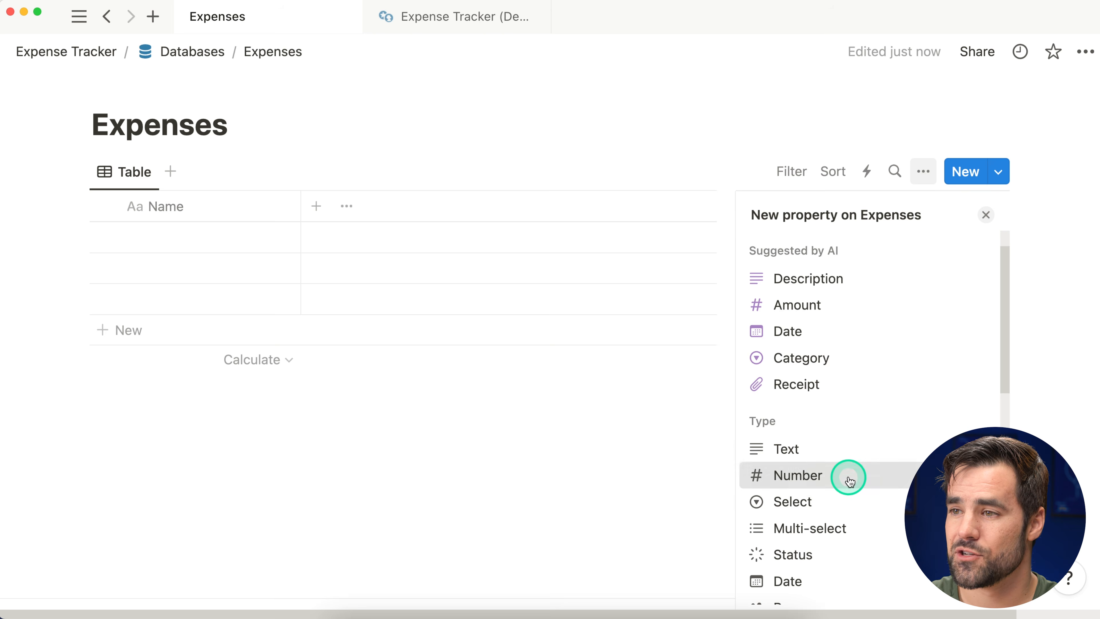
click(849, 481)
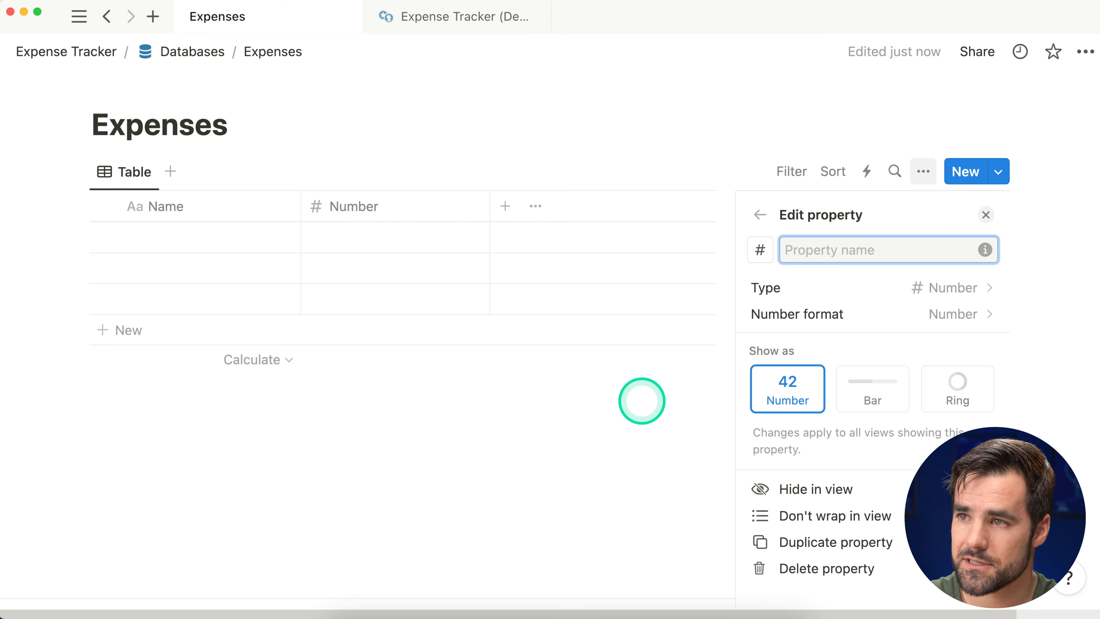
text(Cost)
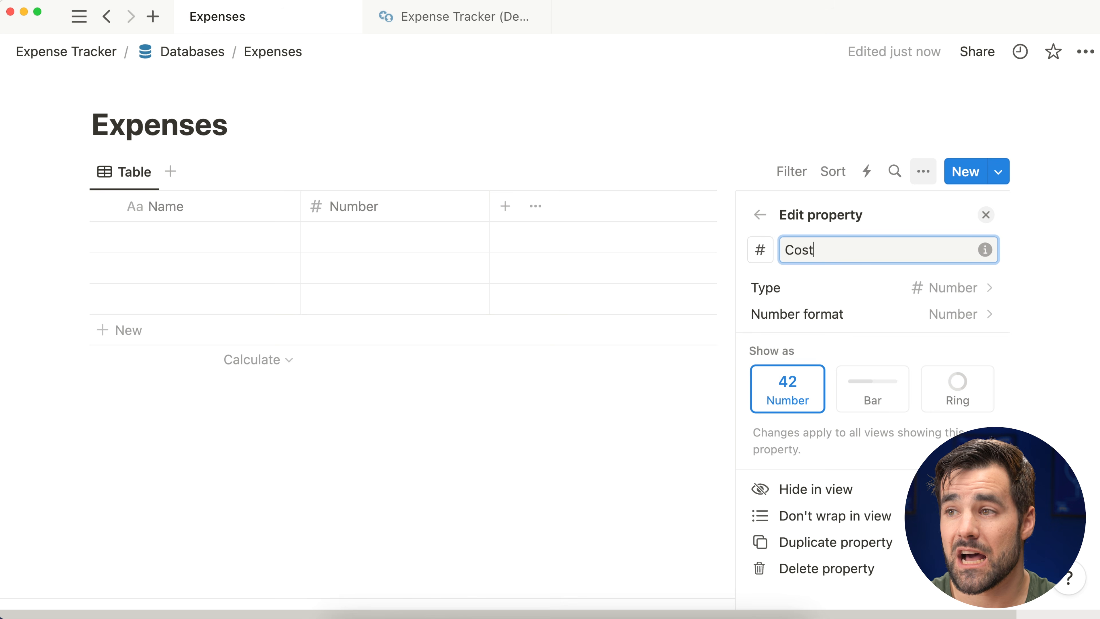
Step: Give Cost a money icon and the US Dollar number format
click(759, 250)
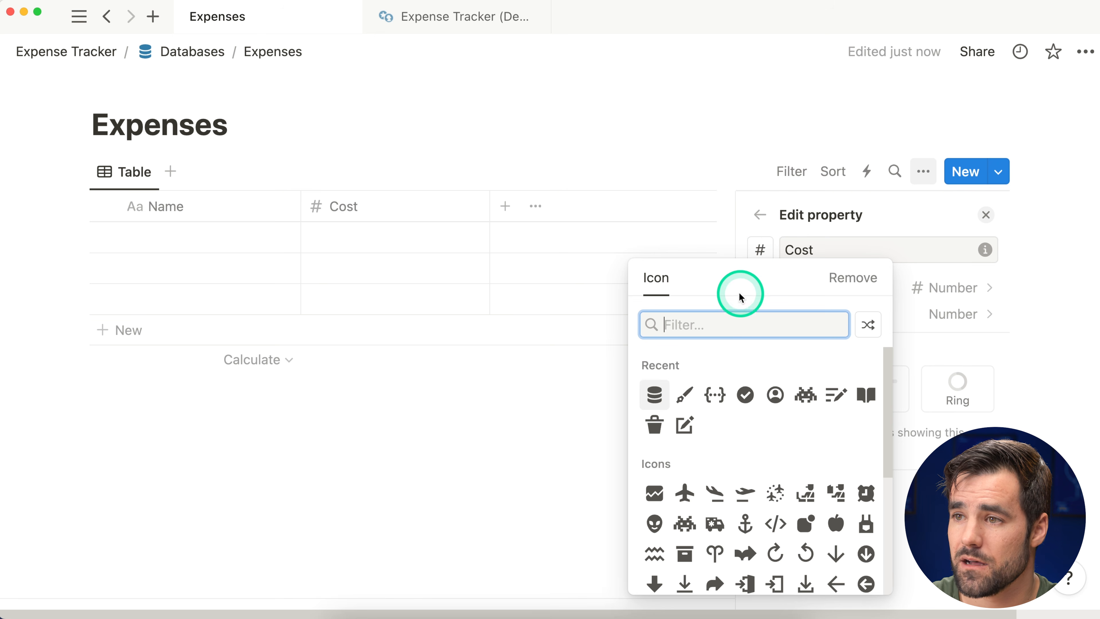
text(money)
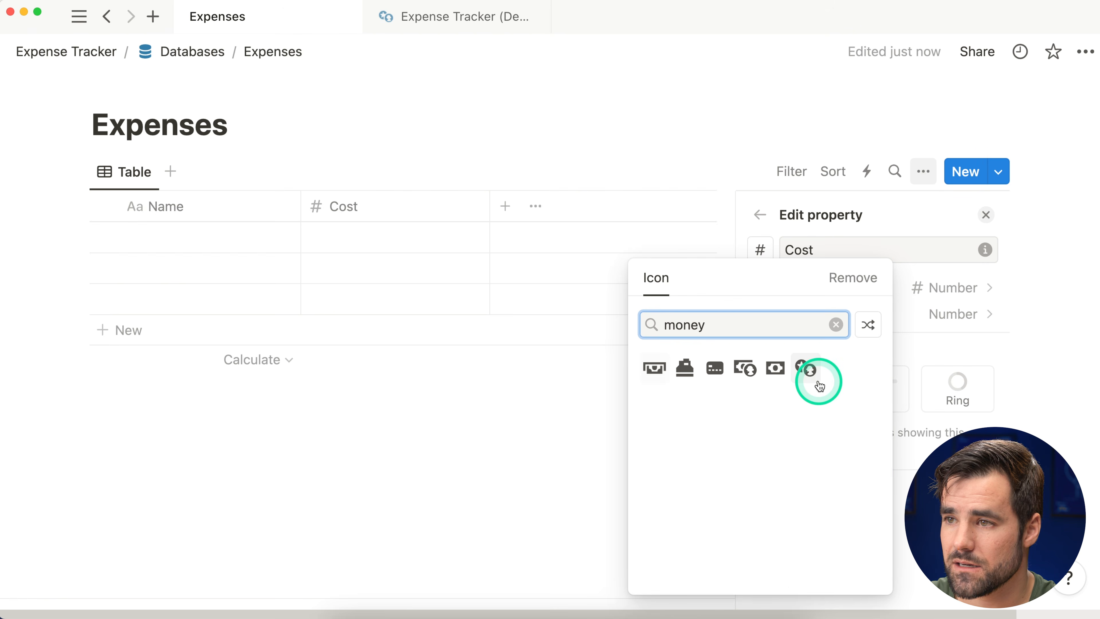
click(820, 380)
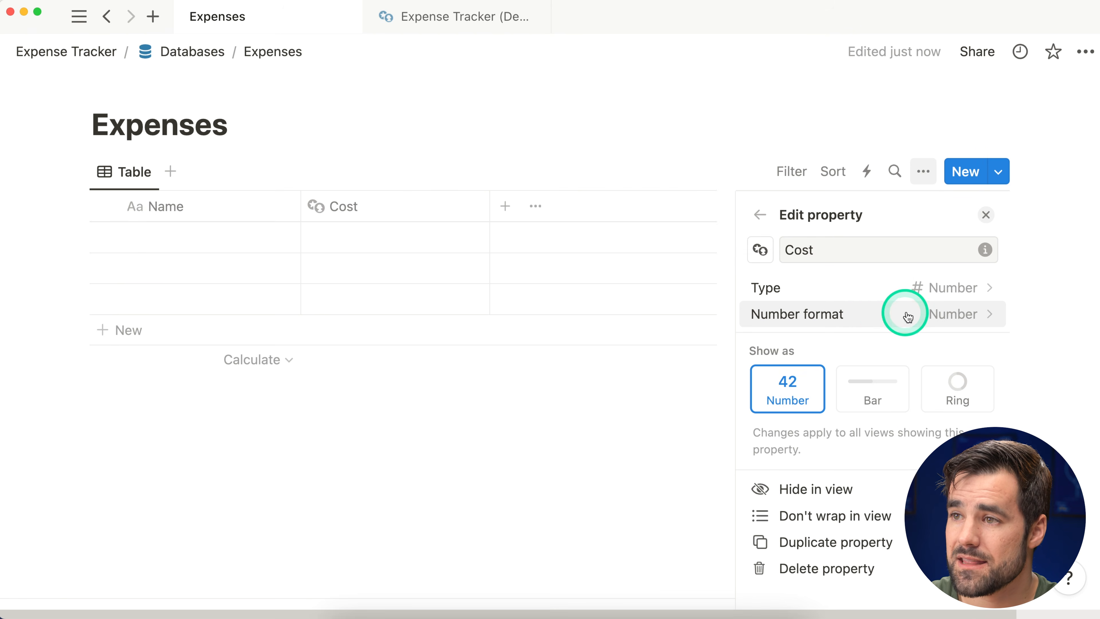
click(902, 315)
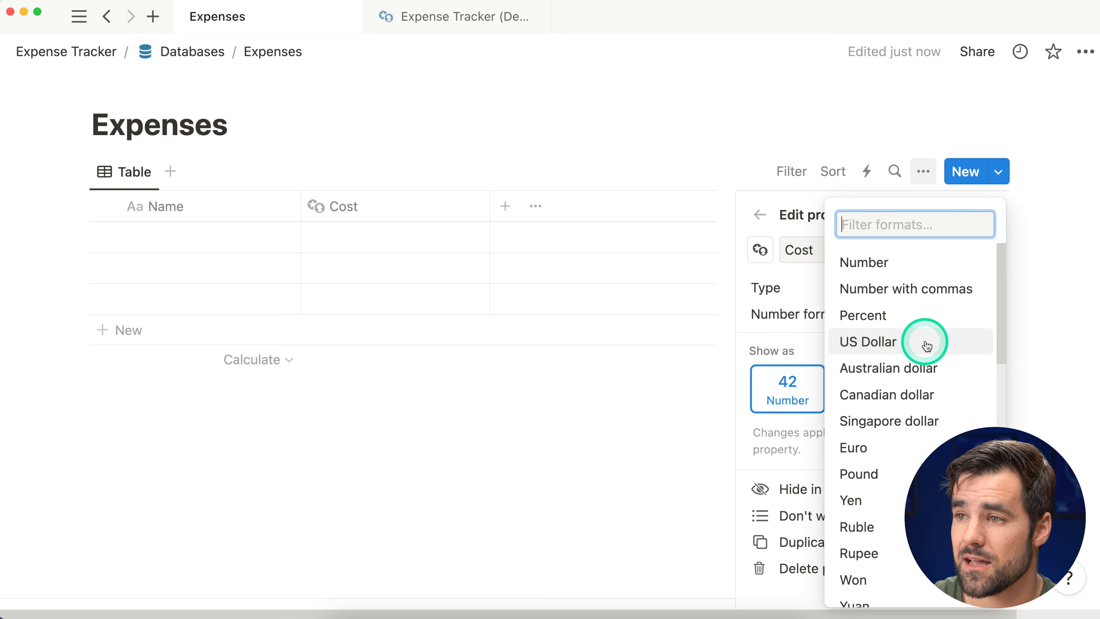
click(914, 343)
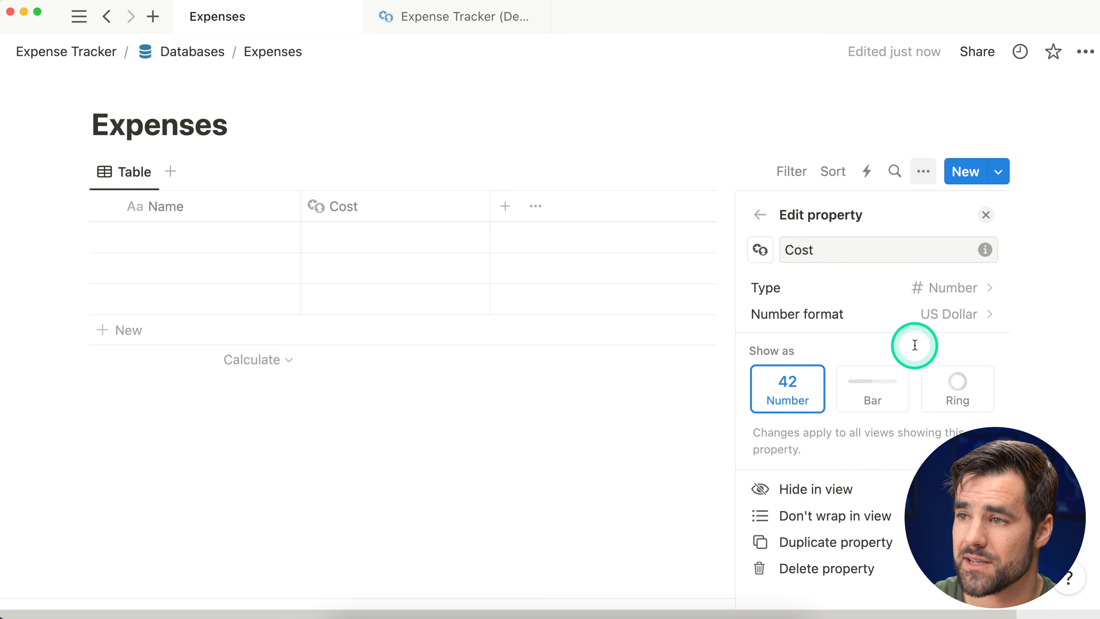
key(Escape)
Step: Narrow the Cost column and add a Date property named Charge Date
drag(488, 205, 432, 208)
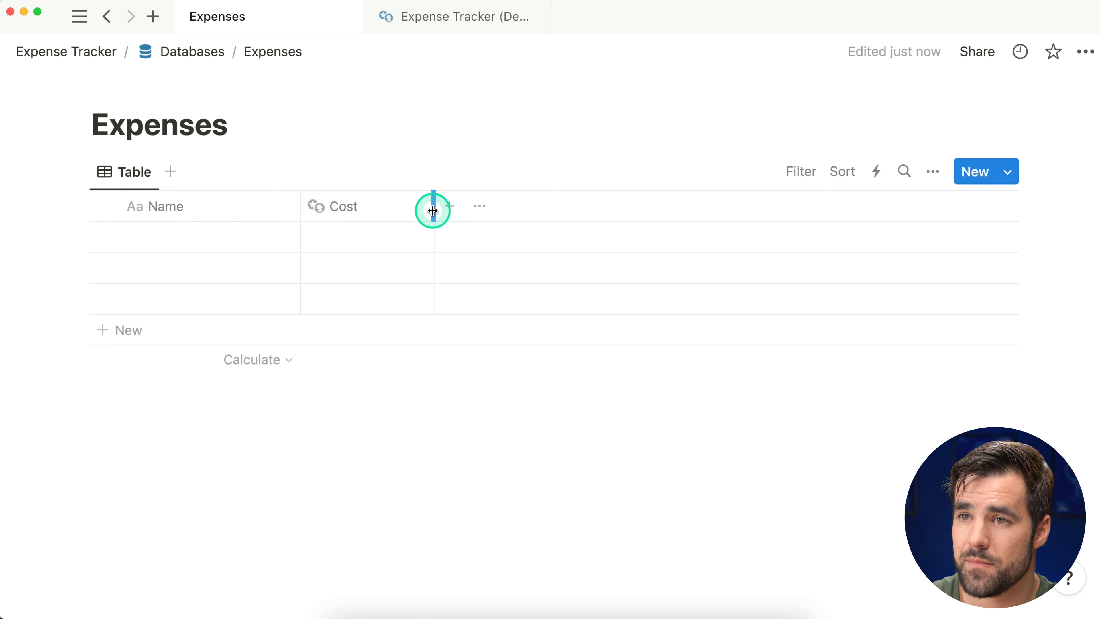
click(451, 205)
text(date)
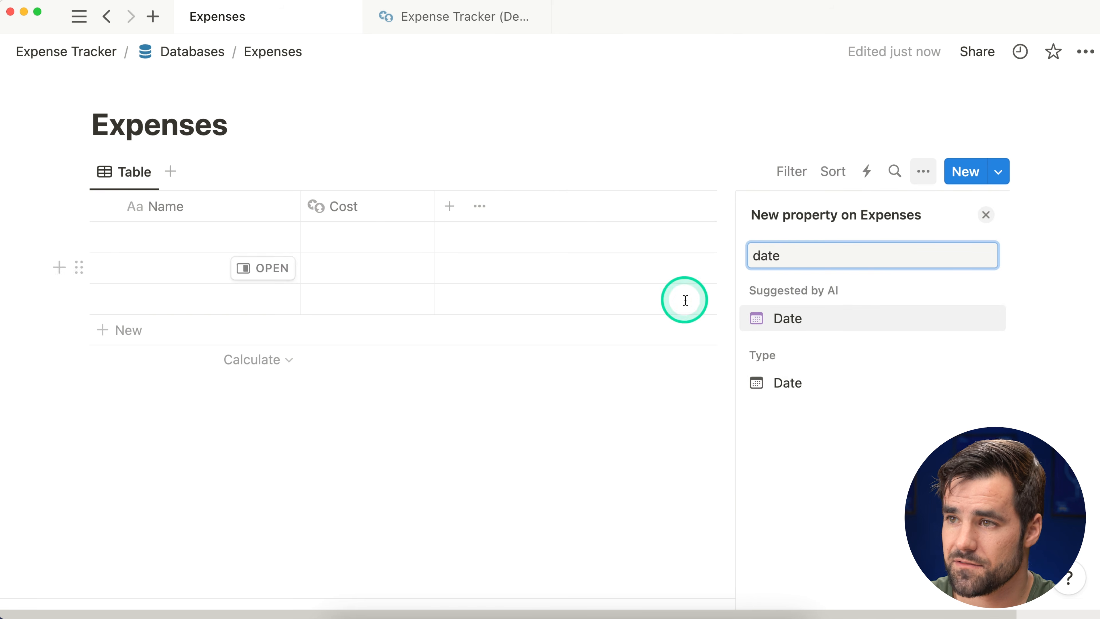
click(824, 384)
click(860, 299)
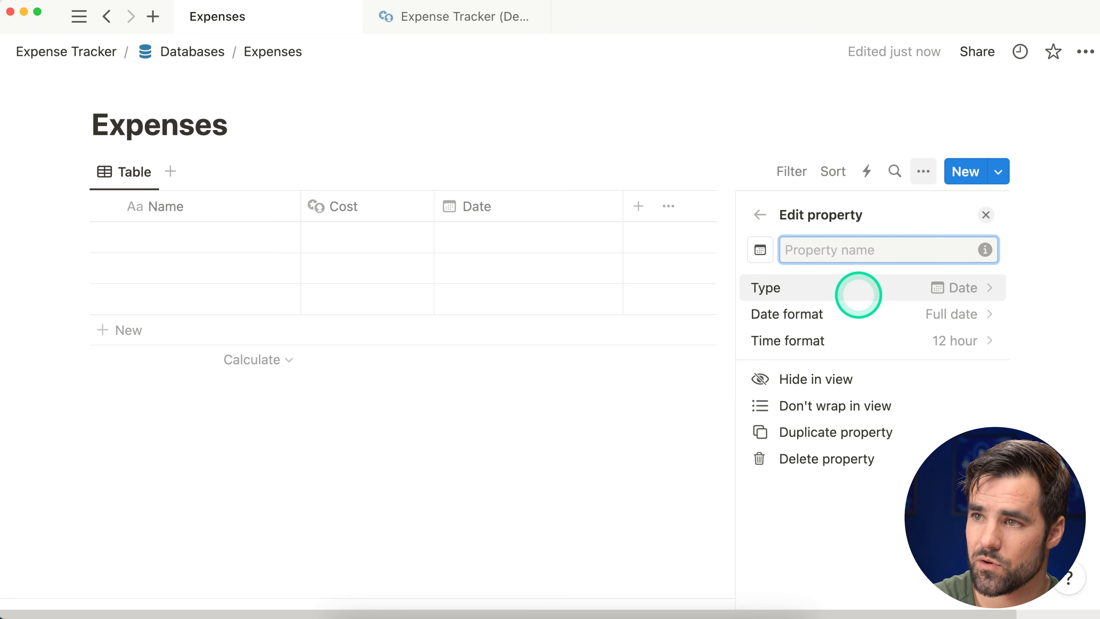
text(Cahrg)
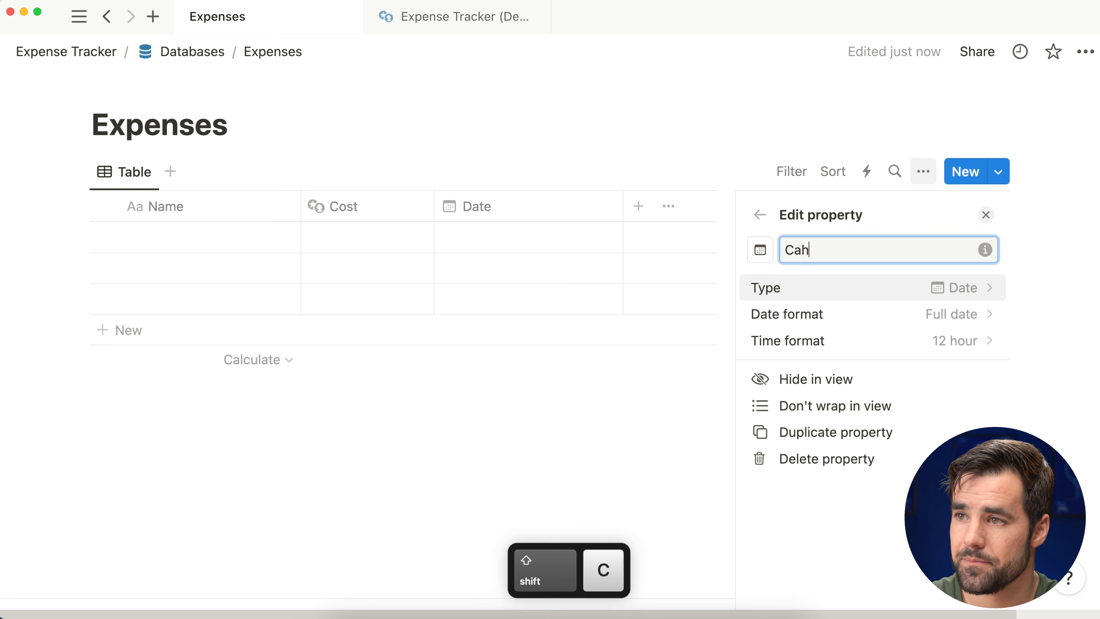
key(BackSpace)
key(BackSpace)
text(harge Date)
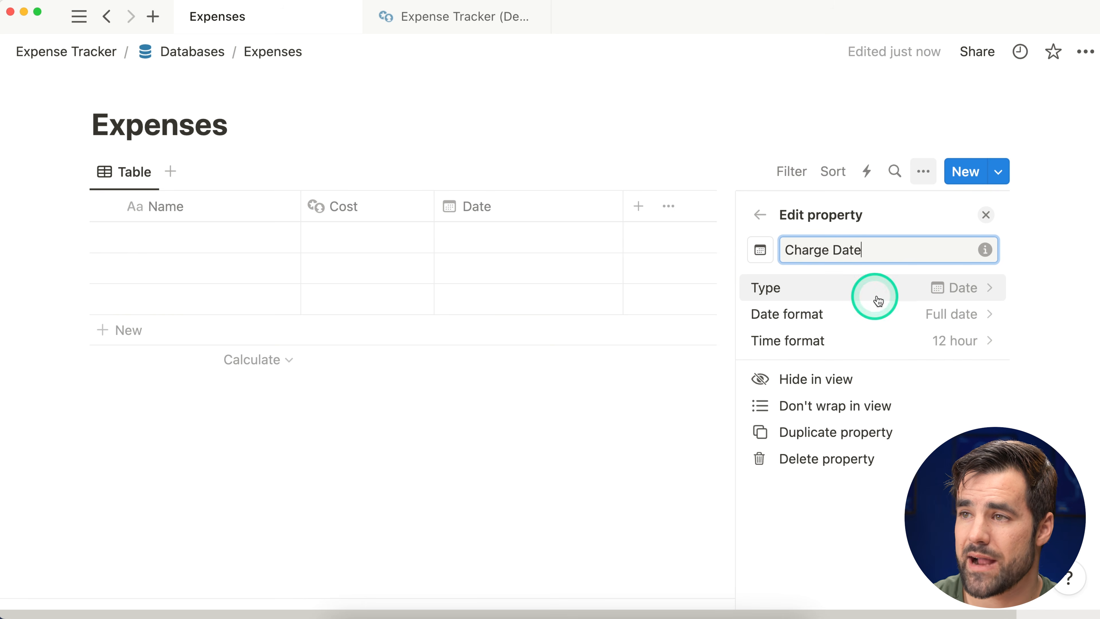
click(986, 214)
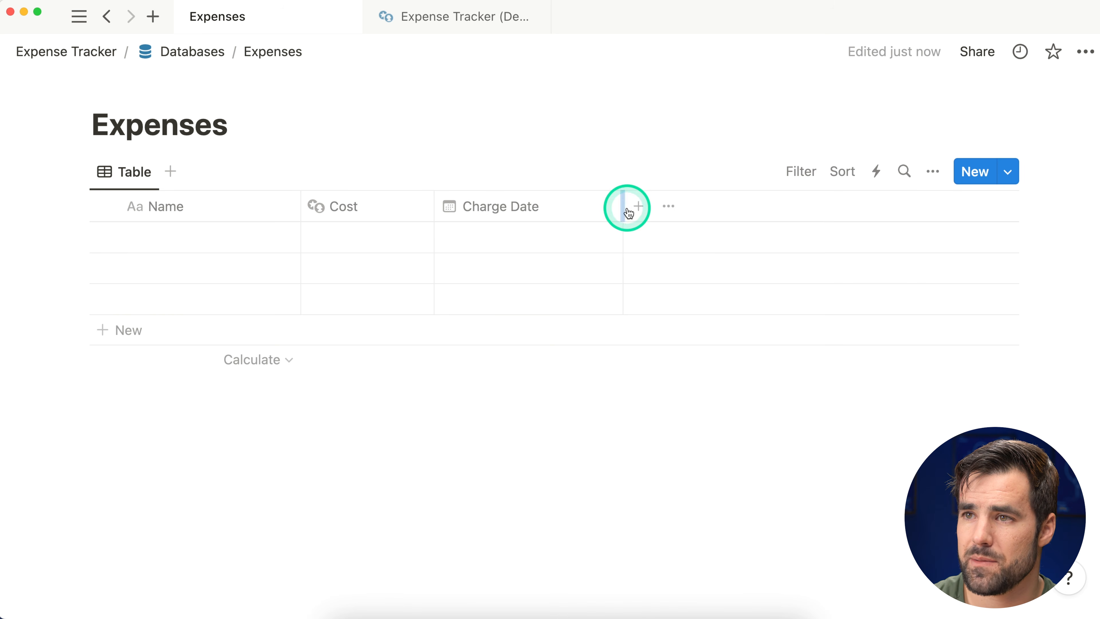
Step: Narrow the Charge Date column and delete the two empty extra rows
drag(623, 206, 588, 206)
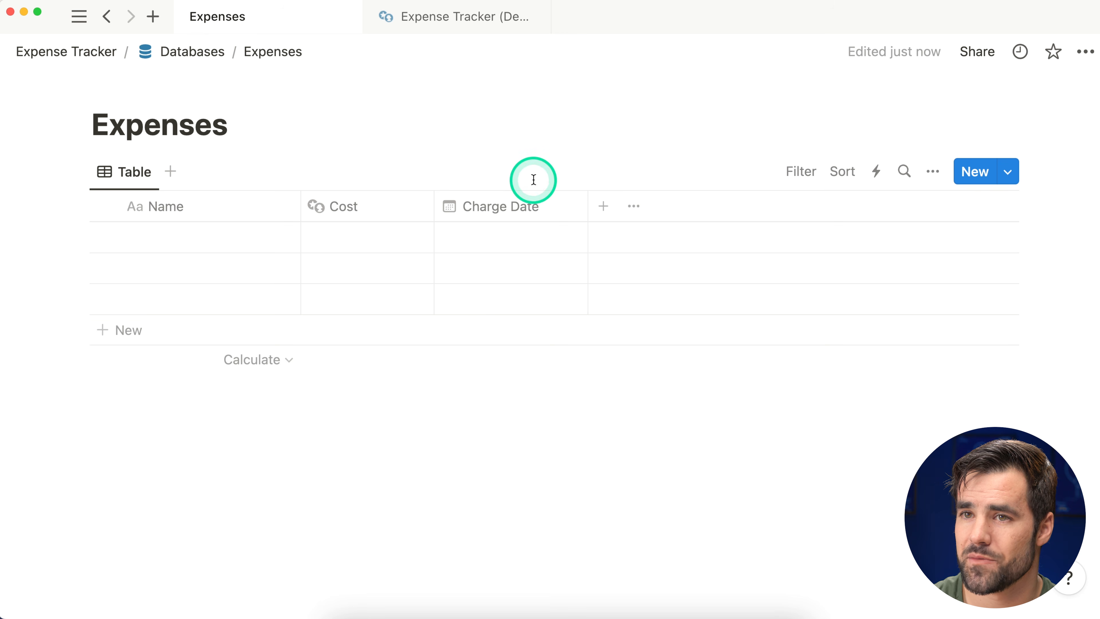
drag(74, 304, 177, 273)
key(BackSpace)
Step: Name the remaining row 'Tom's Cool SaaS' and give it a cost of 5
click(179, 239)
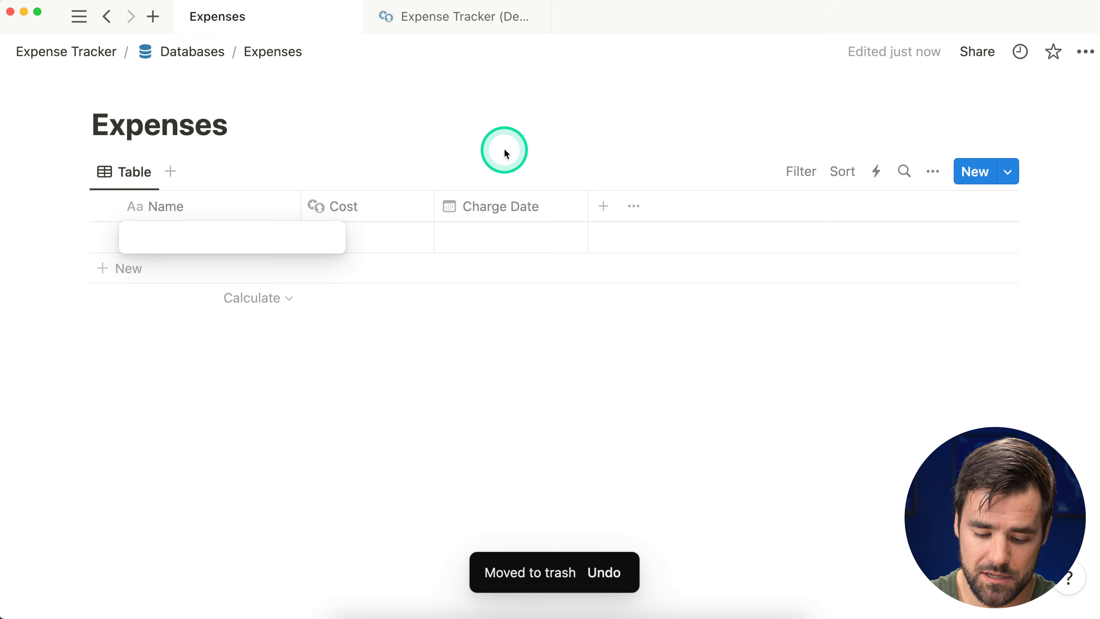
text(Tom's Cool S)
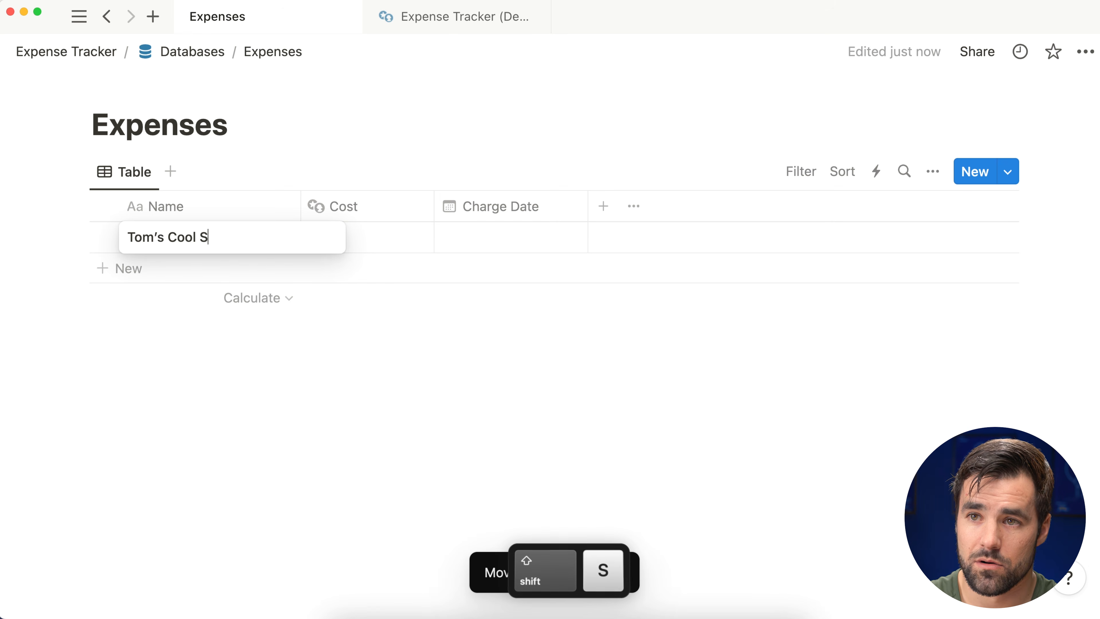
text(aaS)
click(438, 162)
click(356, 236)
text(5)
key(Tab)
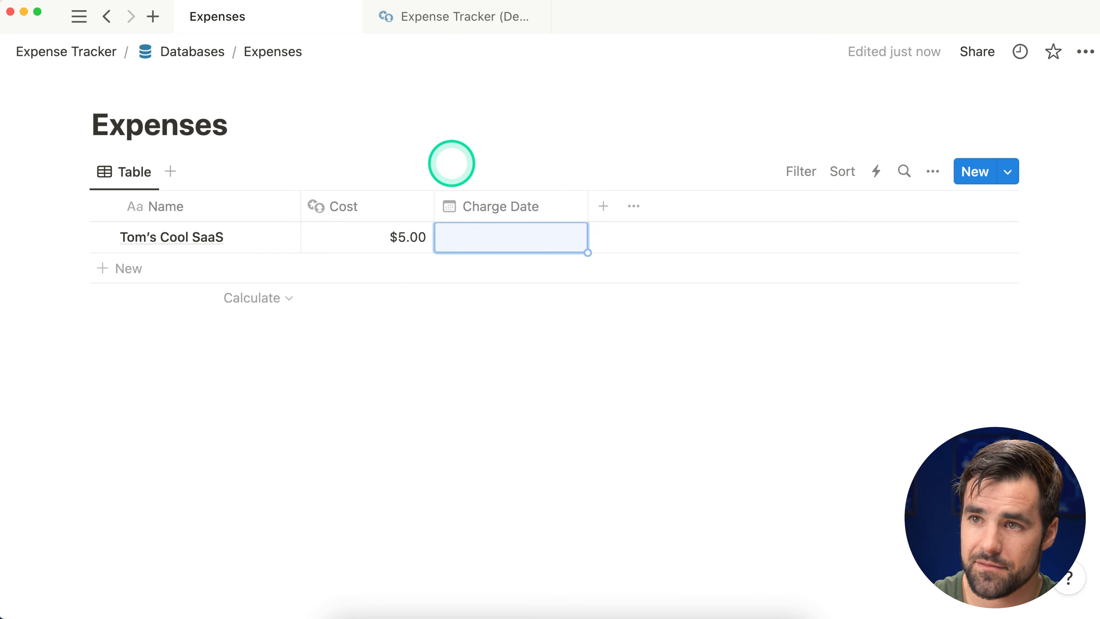
Step: Set the row's Charge Date to February 6, 2024, checking the Expense Tracker (Demo) page for reference
click(503, 244)
click(533, 242)
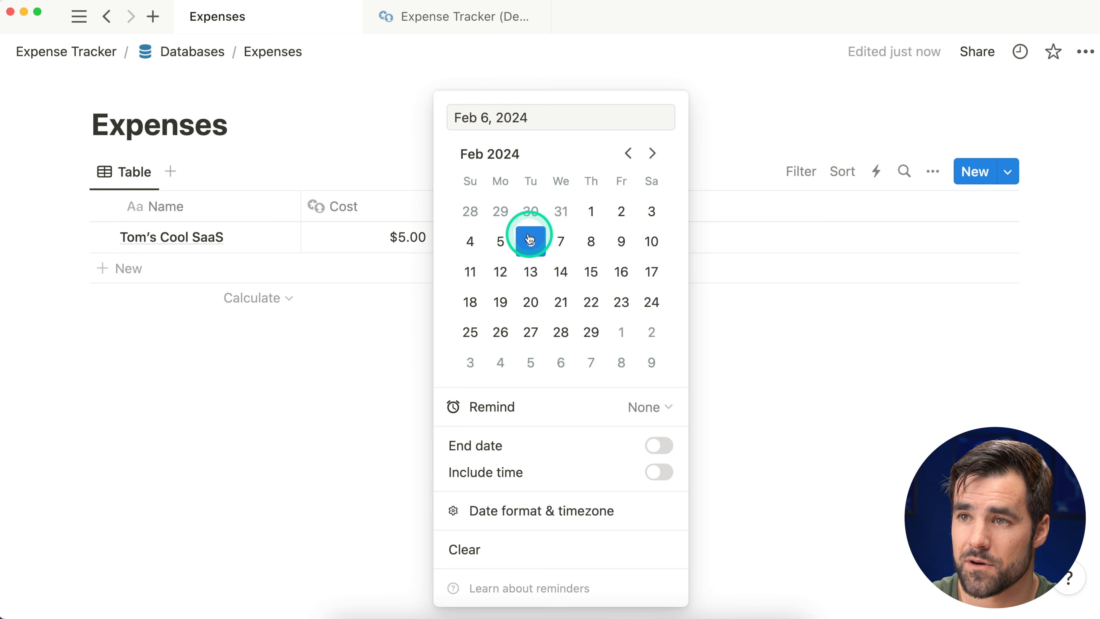
click(397, 139)
click(457, 19)
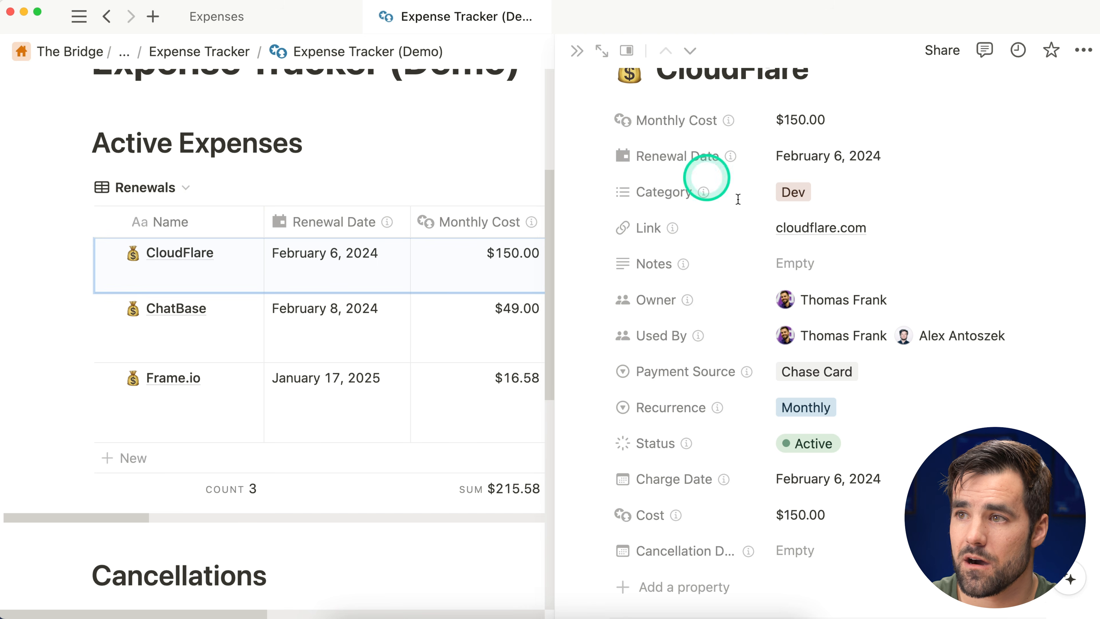
scroll(813, 245, down, 2)
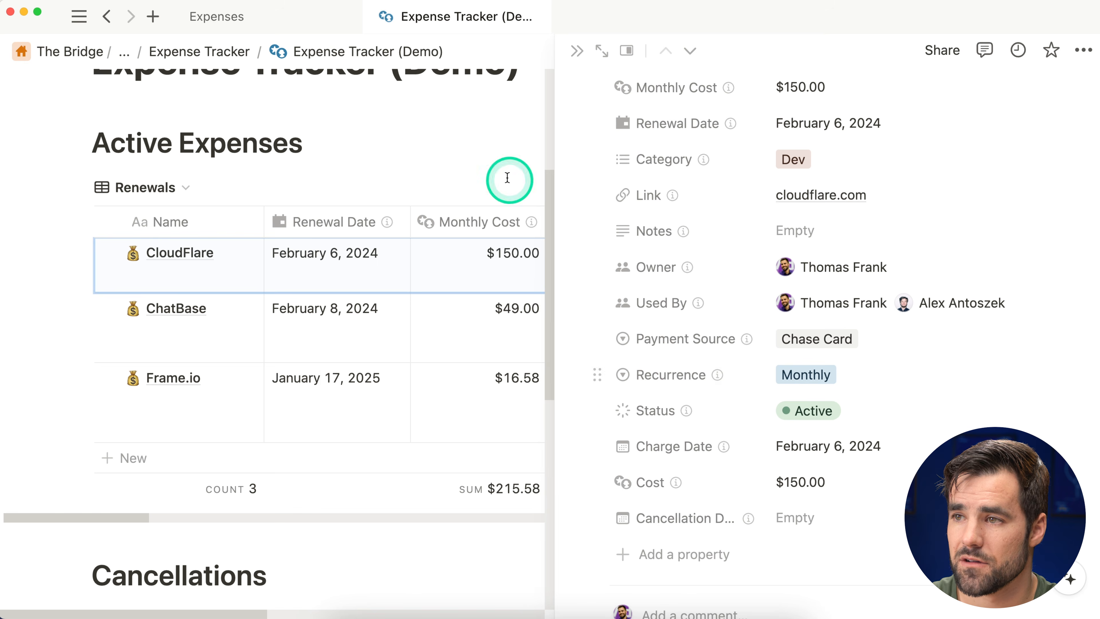
click(280, 26)
Step: Add a Select property named Recurrence to the Expenses table
click(602, 207)
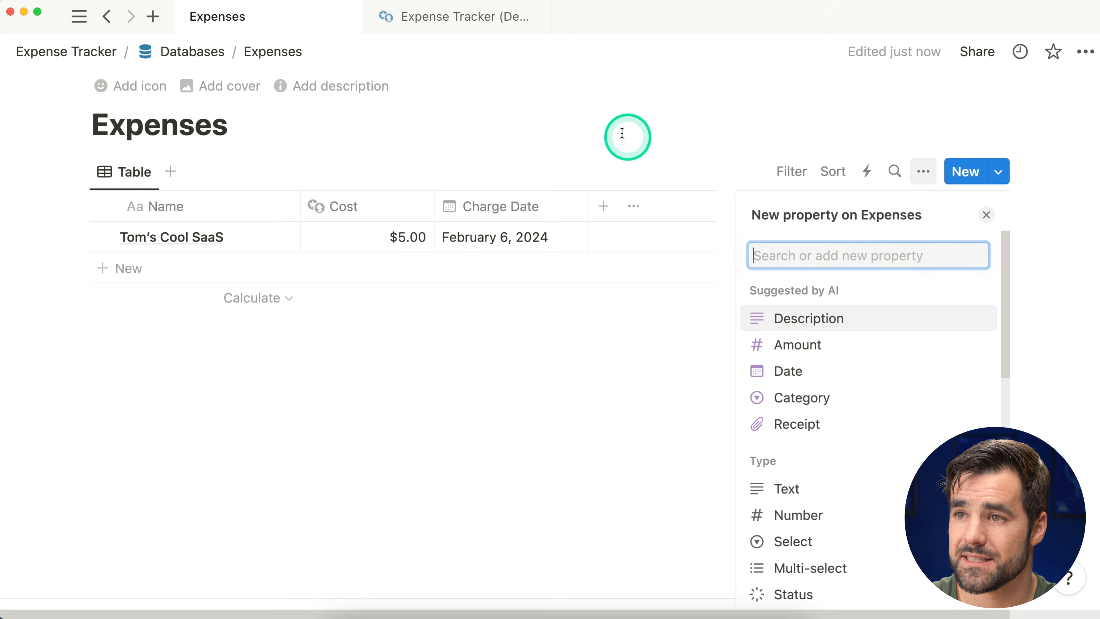
text(sele)
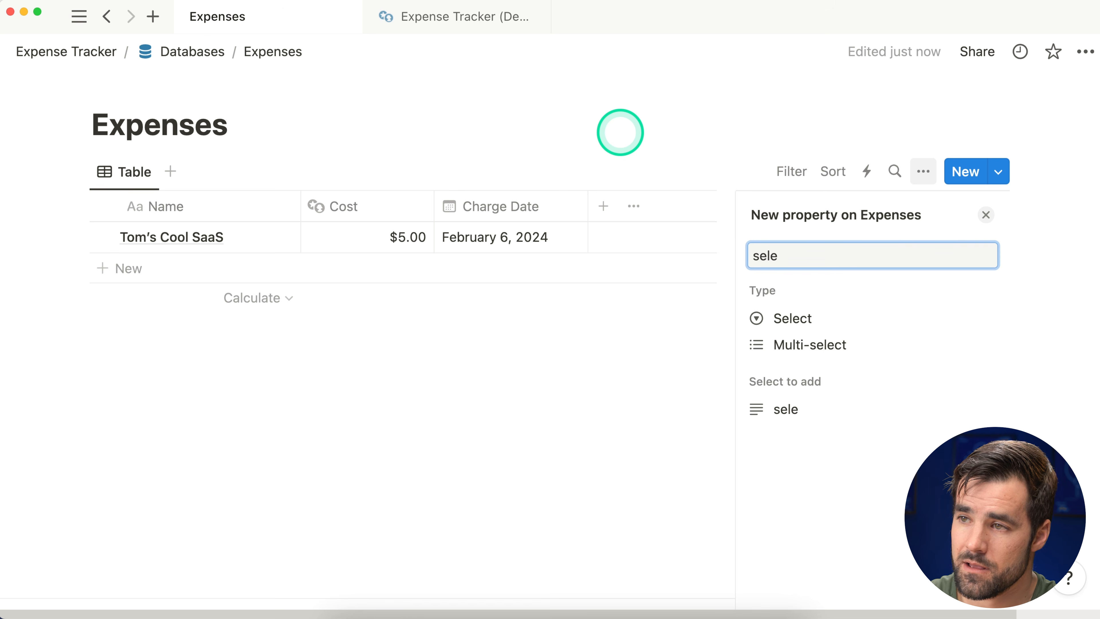
click(843, 319)
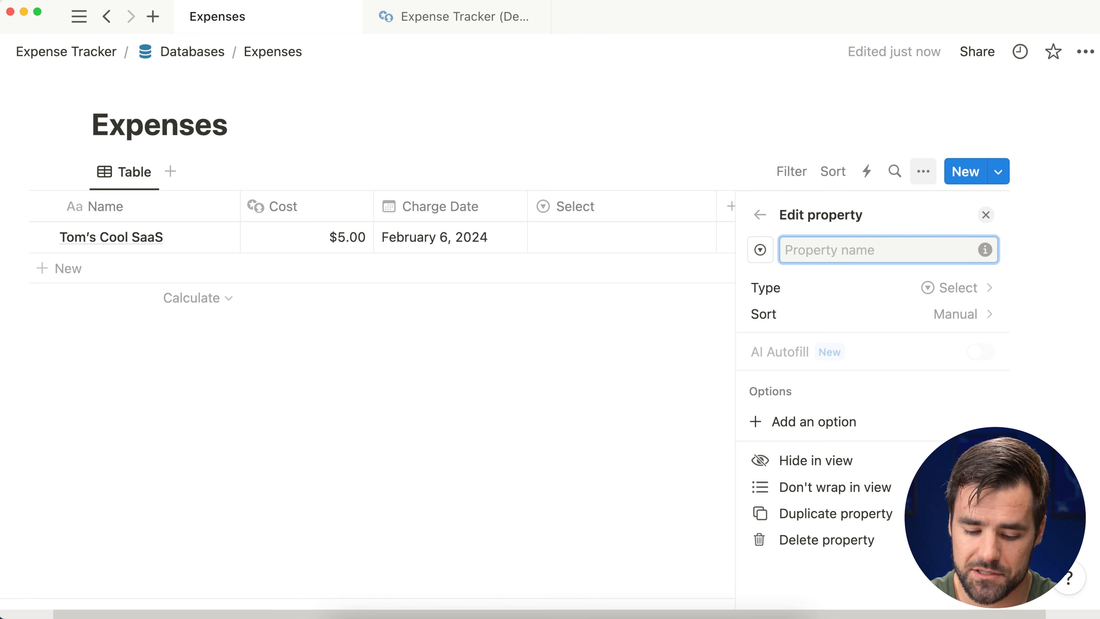
text(Recurrent)
key(BackSpace)
text(ce)
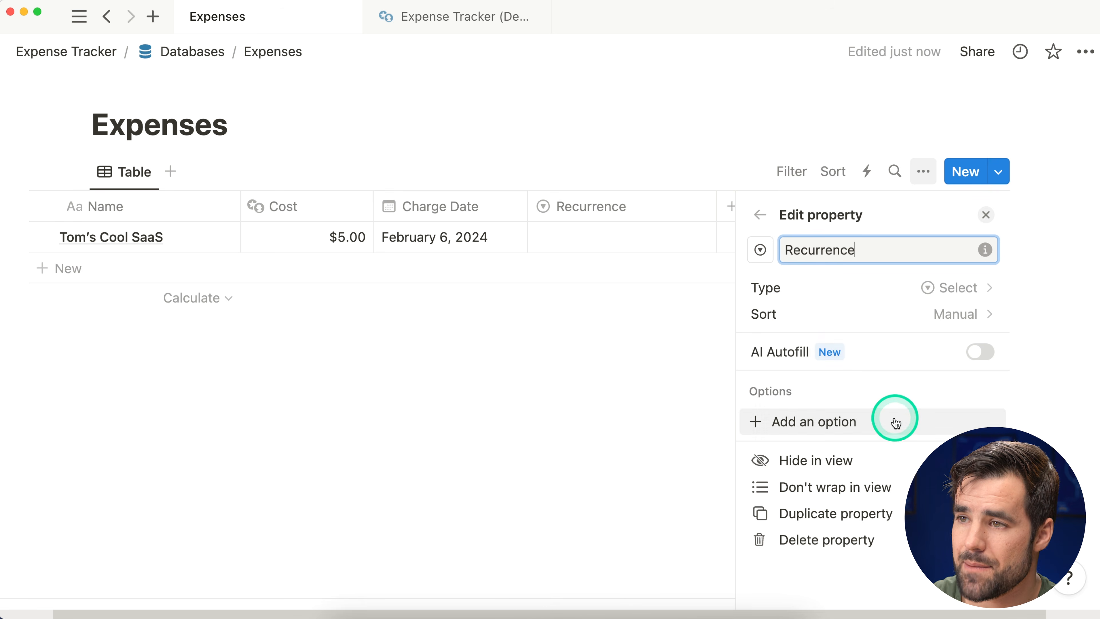
click(985, 215)
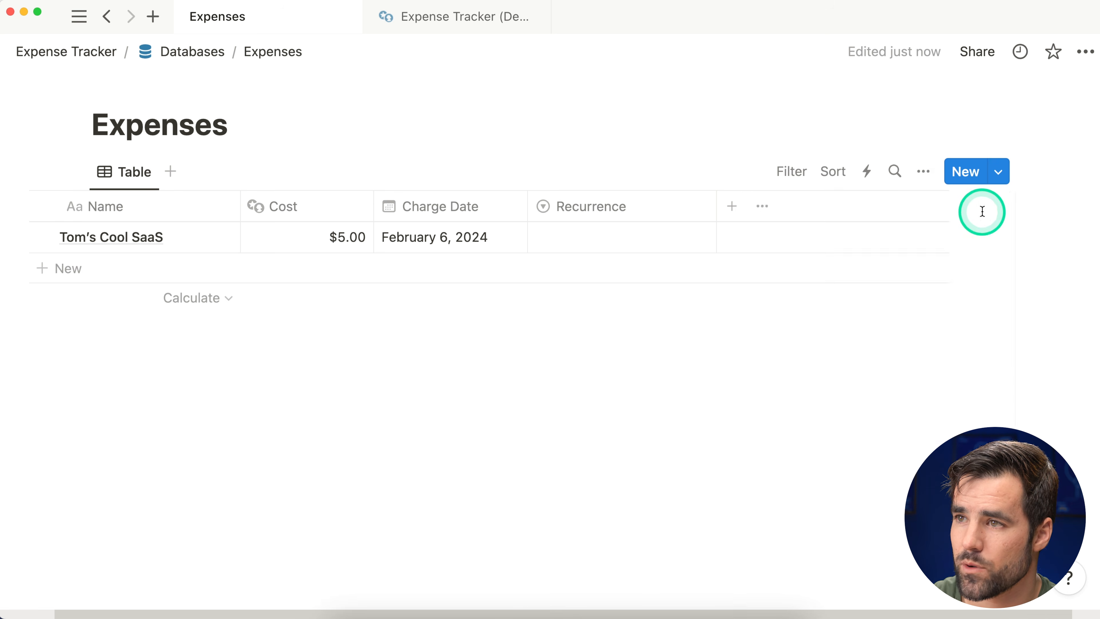
Step: Create Monthly and Yearly options in the row's Recurrence cell
click(686, 248)
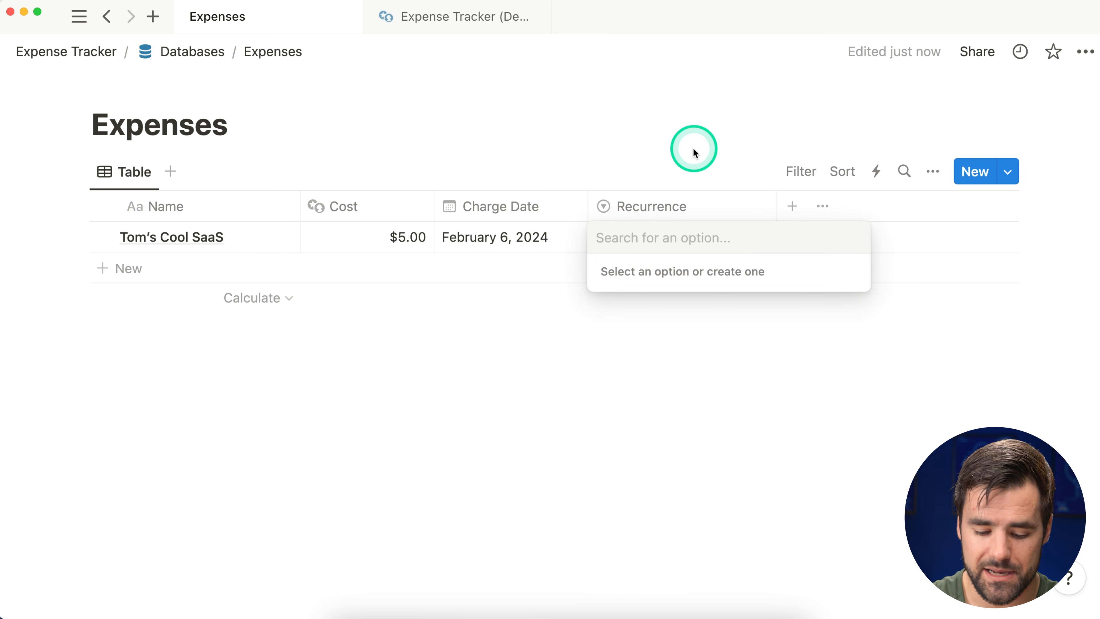
text(Monthly)
key(Return)
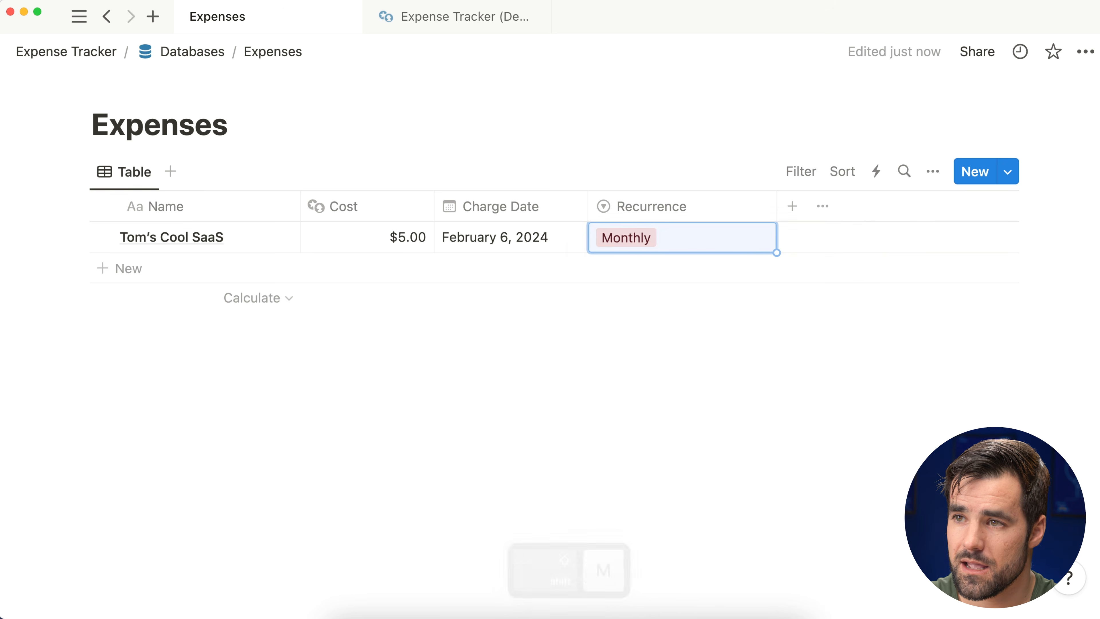
click(631, 257)
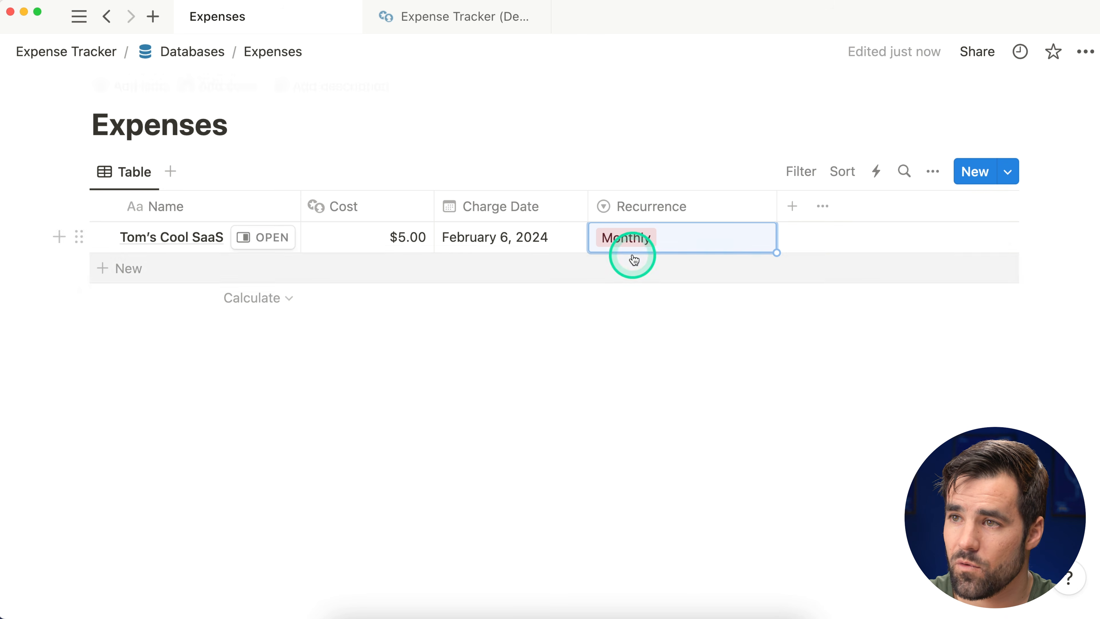
text(Yearly)
key(Return)
Step: Colour Yearly green and Monthly blue, and set the row's Recurrence to Monthly
click(695, 238)
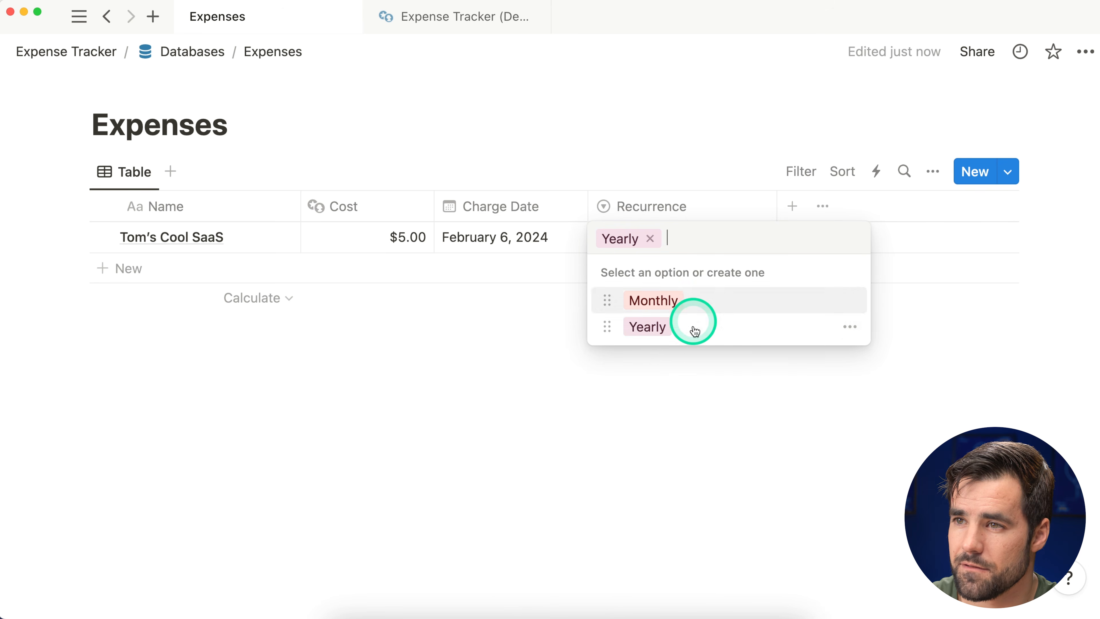
click(850, 335)
click(837, 484)
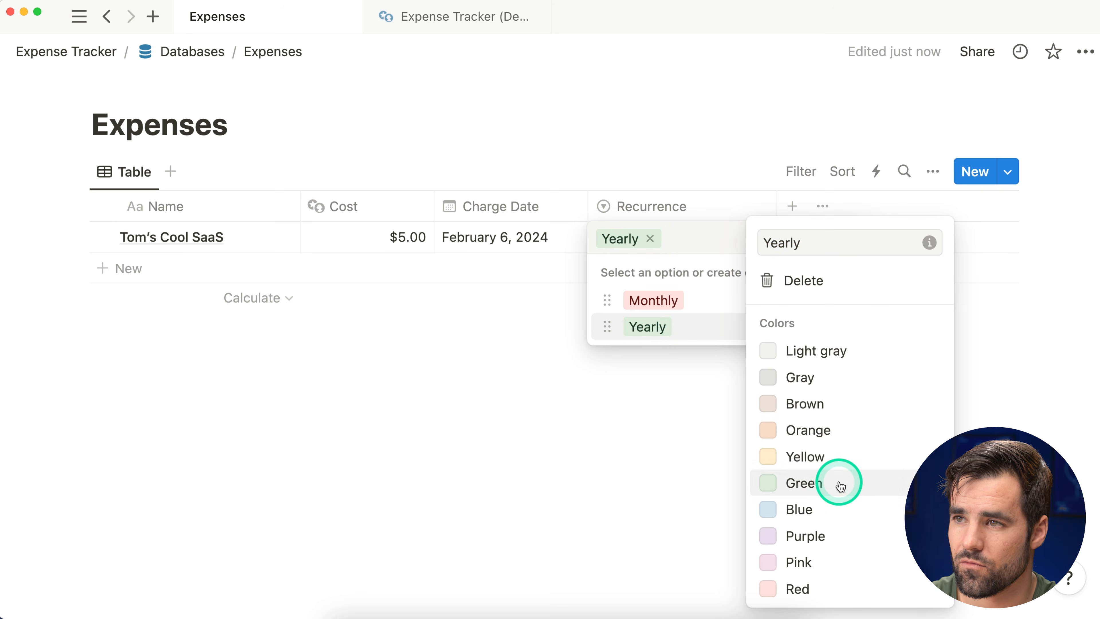
click(720, 337)
click(852, 302)
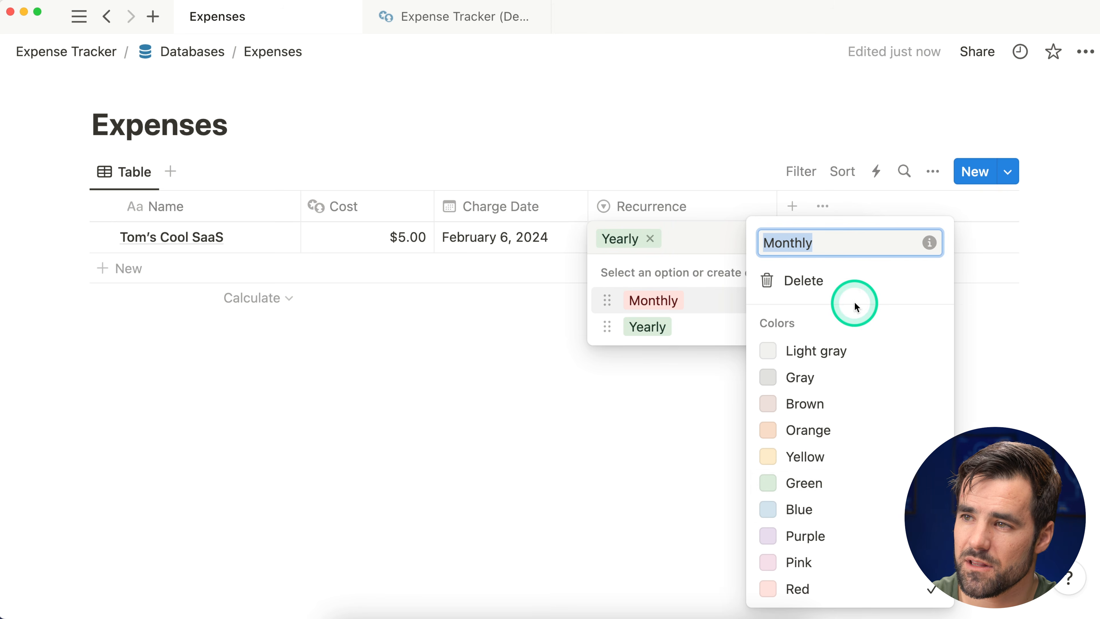
click(842, 509)
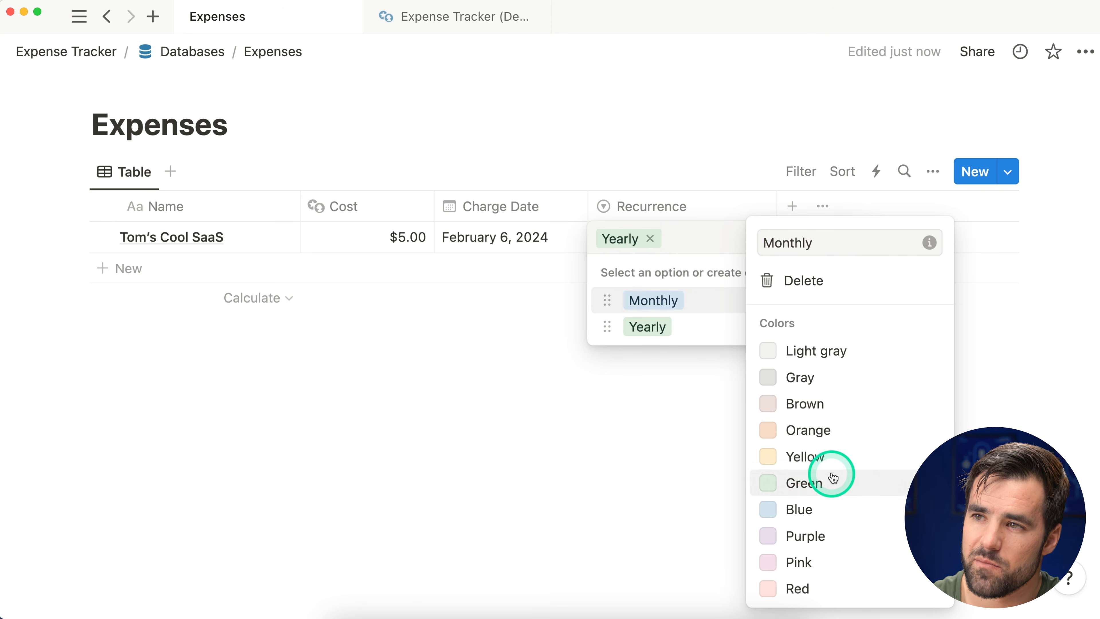
click(707, 342)
click(707, 300)
Step: Narrow the Recurrence and Cost columns
drag(776, 203, 727, 209)
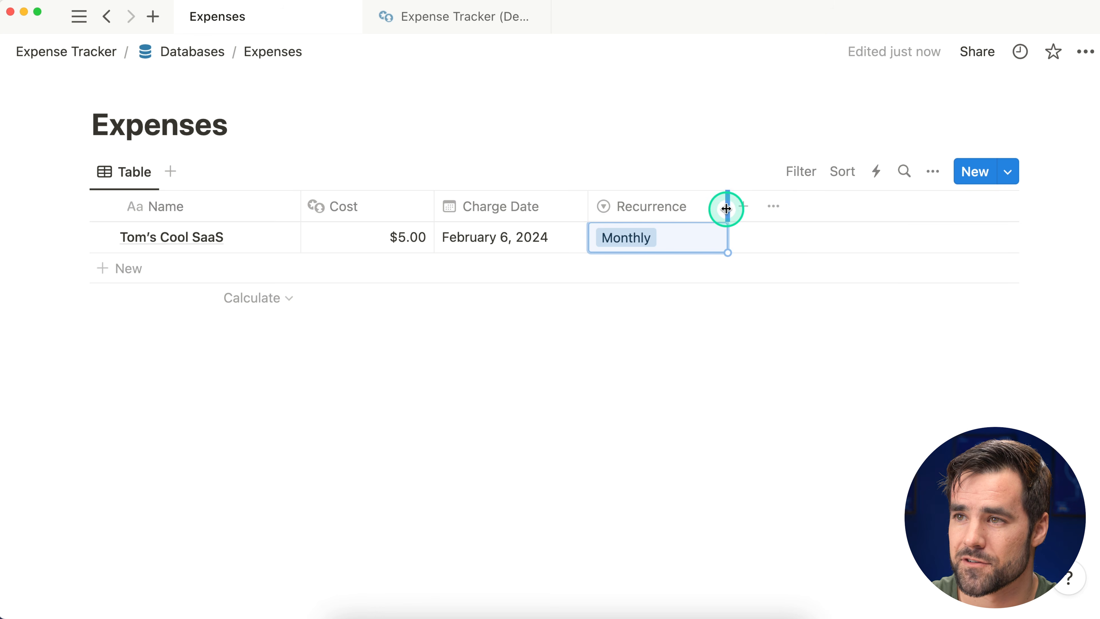
drag(727, 206, 715, 206)
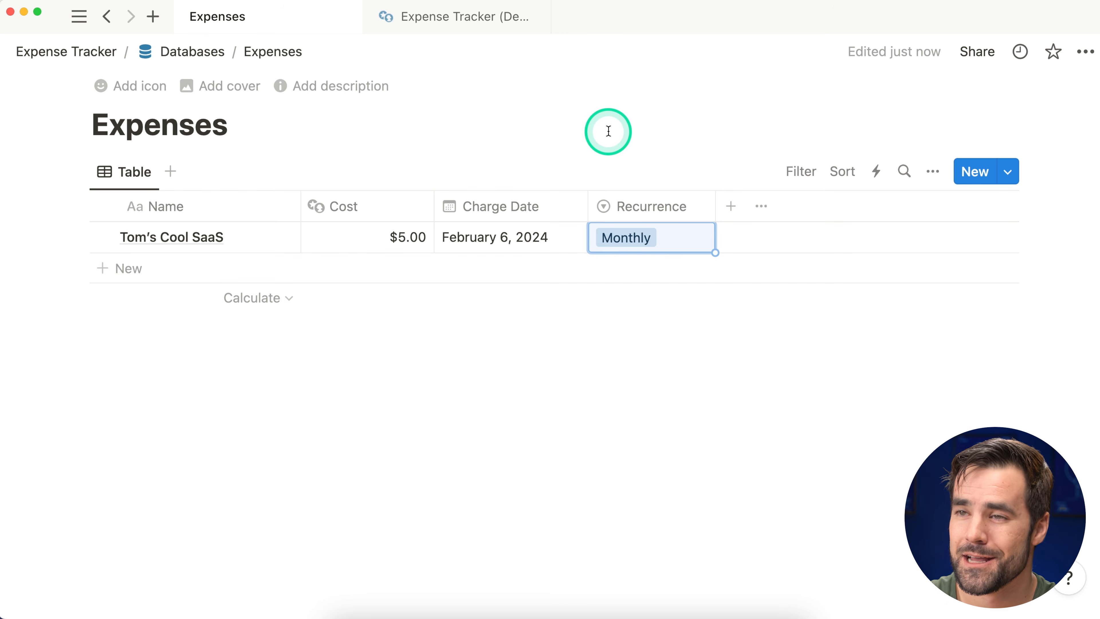
drag(434, 196, 396, 200)
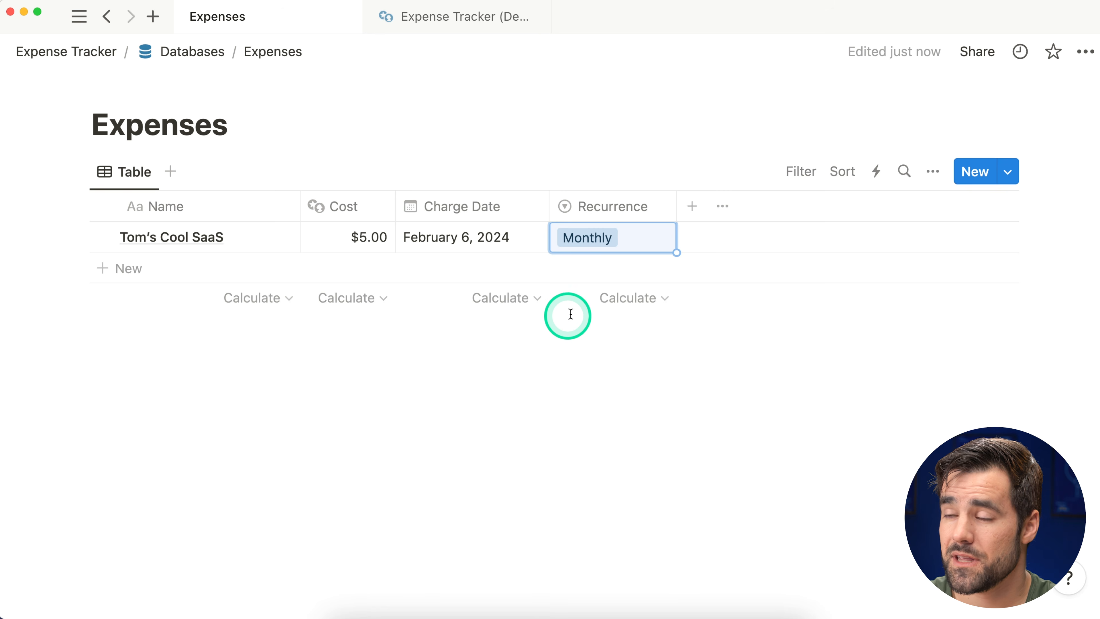
click(693, 207)
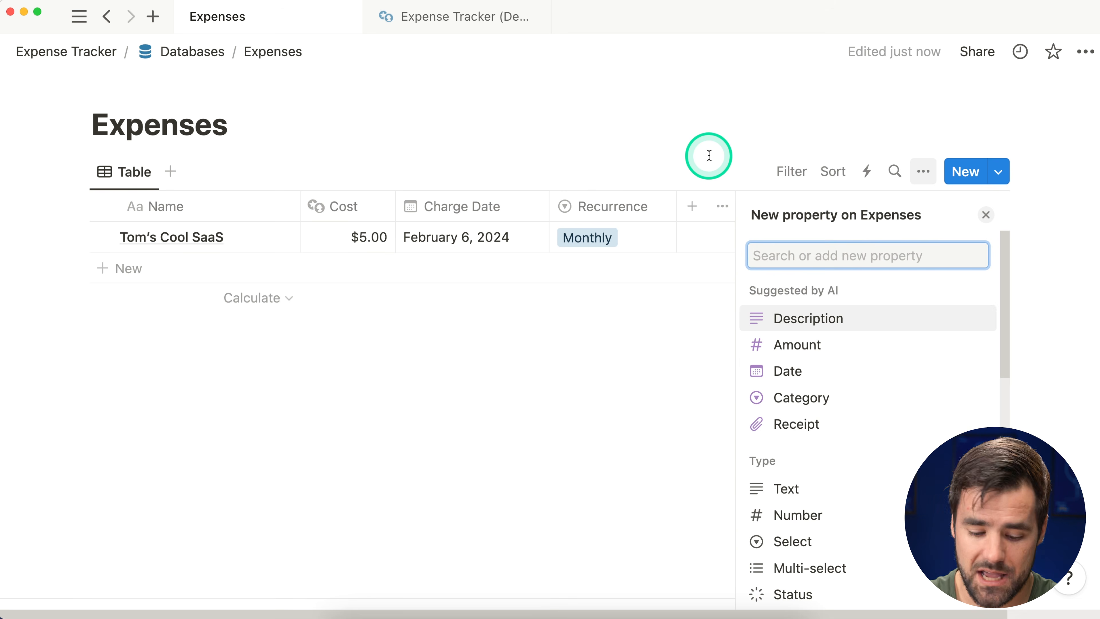
Step: Add a Select property named Payment Source
text(S)
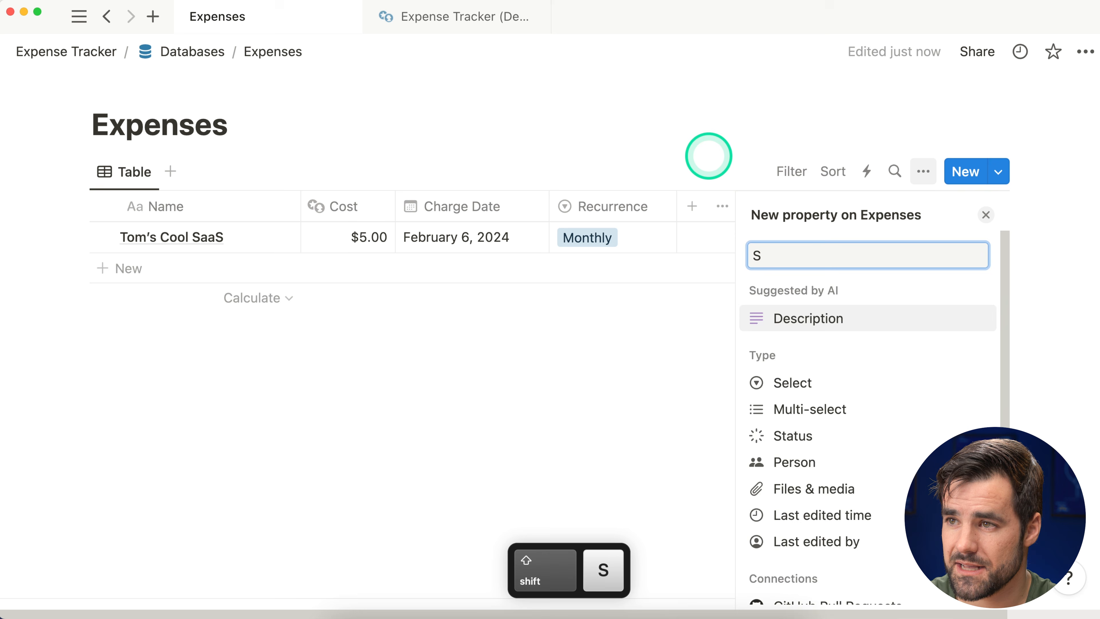
text(lelect)
click(835, 317)
click(897, 256)
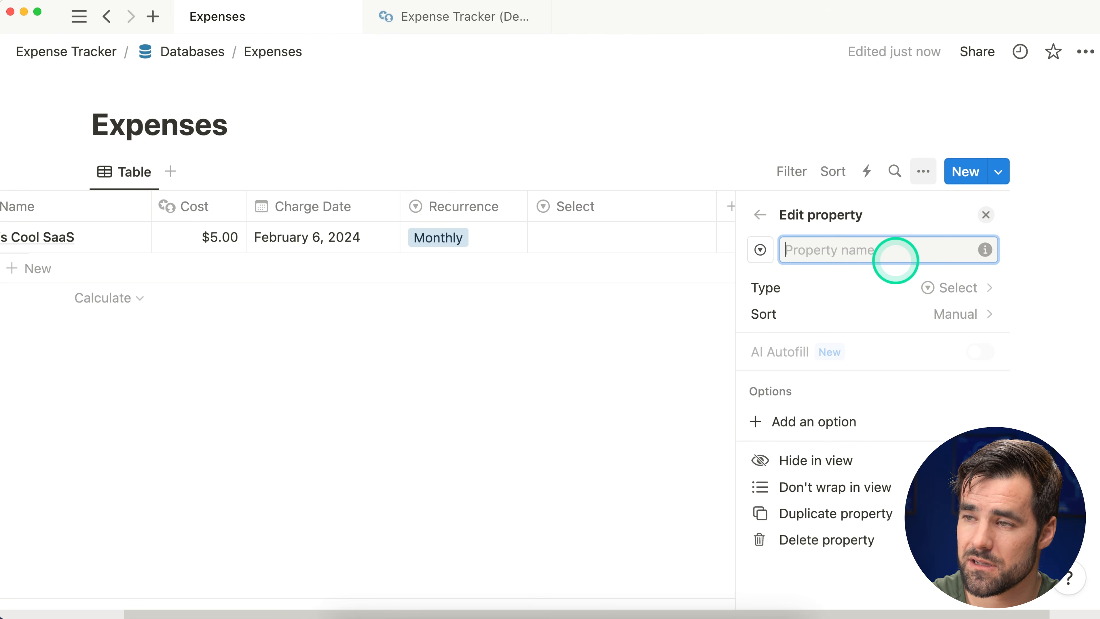
text(Payment Source)
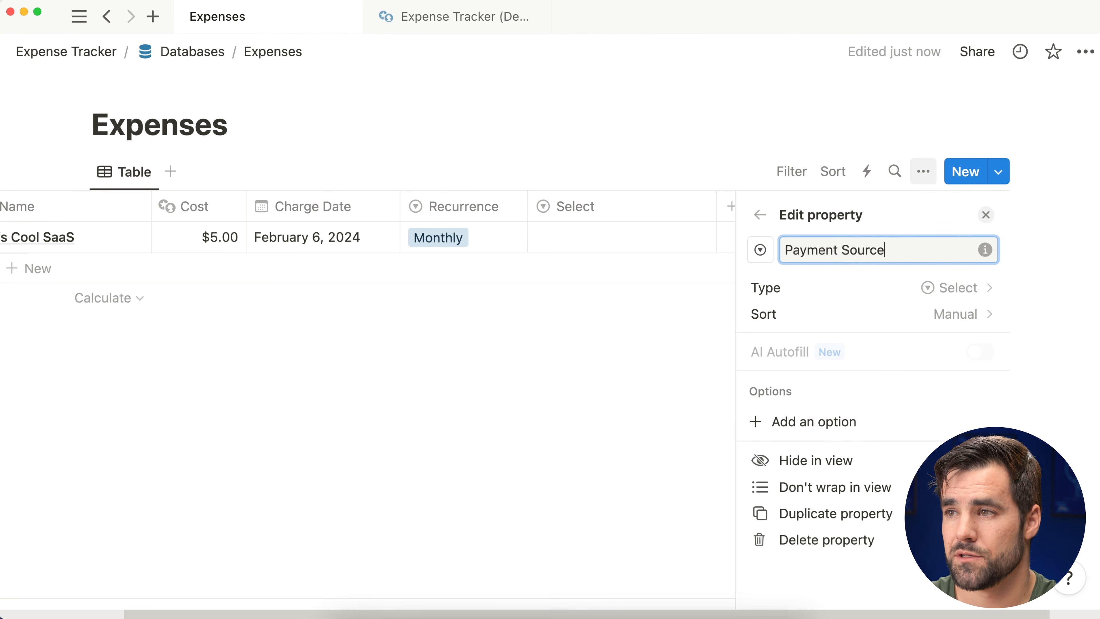
Step: Give Payment Source the options Chase Business Card, Karat Card and Business Checking
click(873, 419)
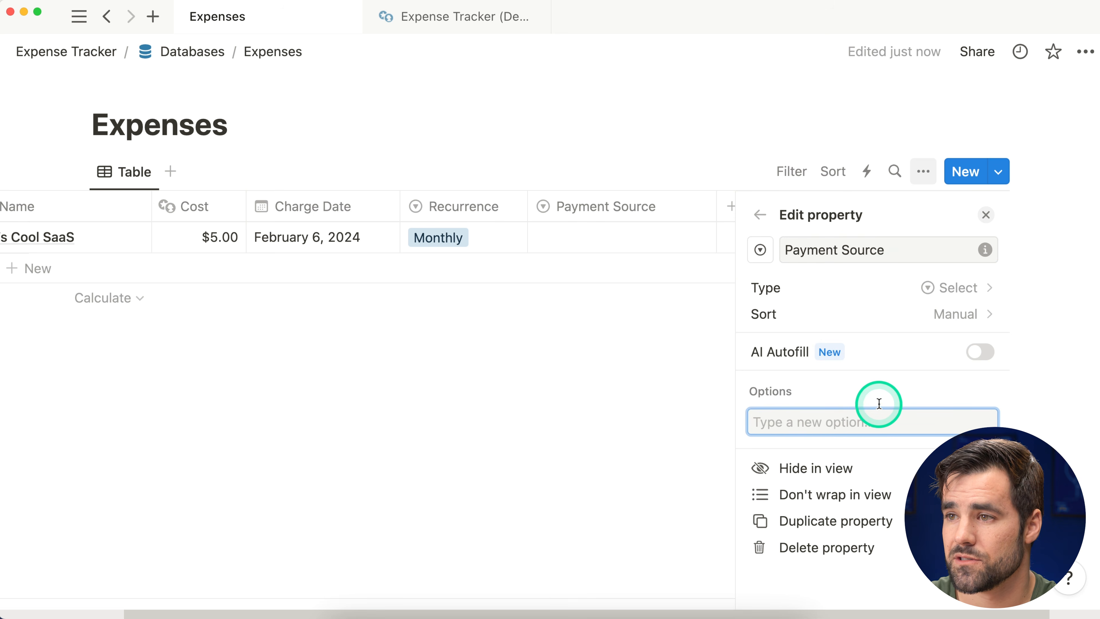
text(Chase )
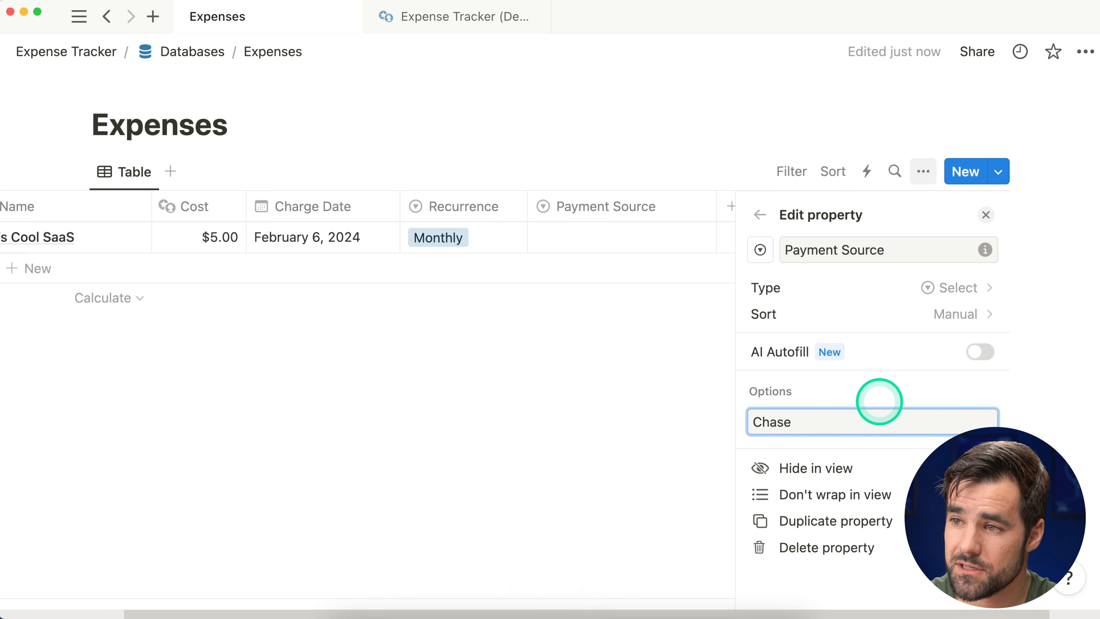
text(Business Card)
key(Return)
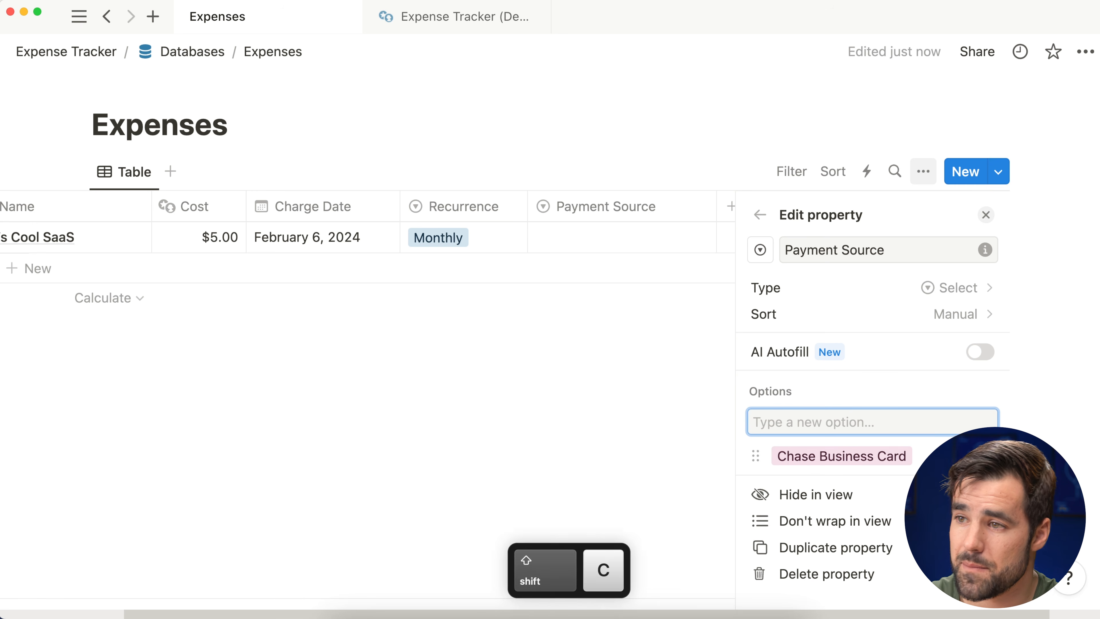
text(Karat Card)
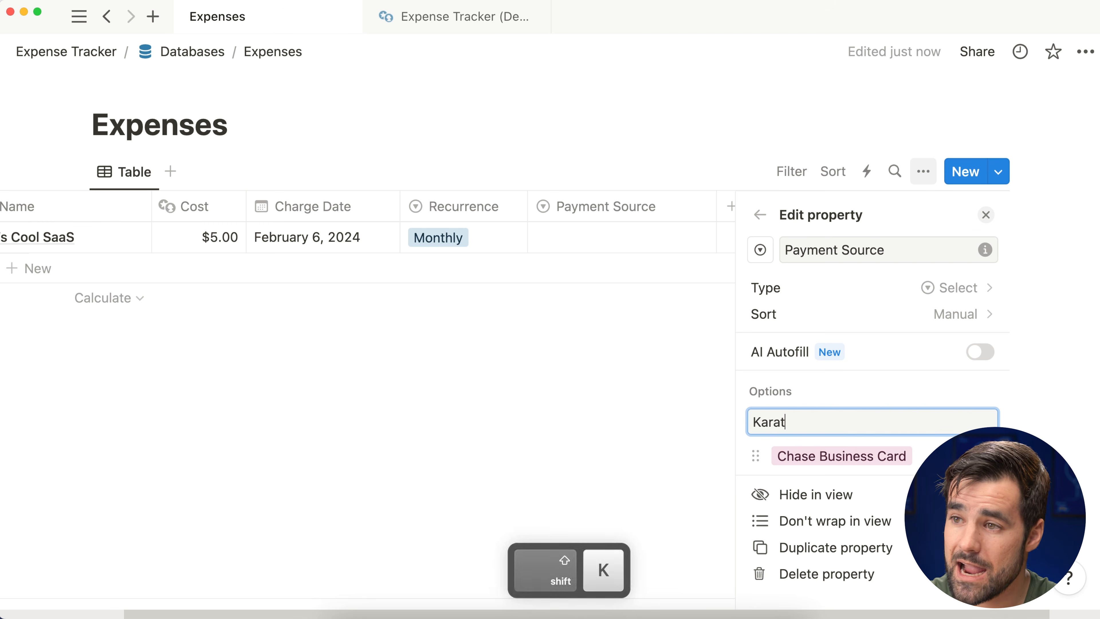
key(Return)
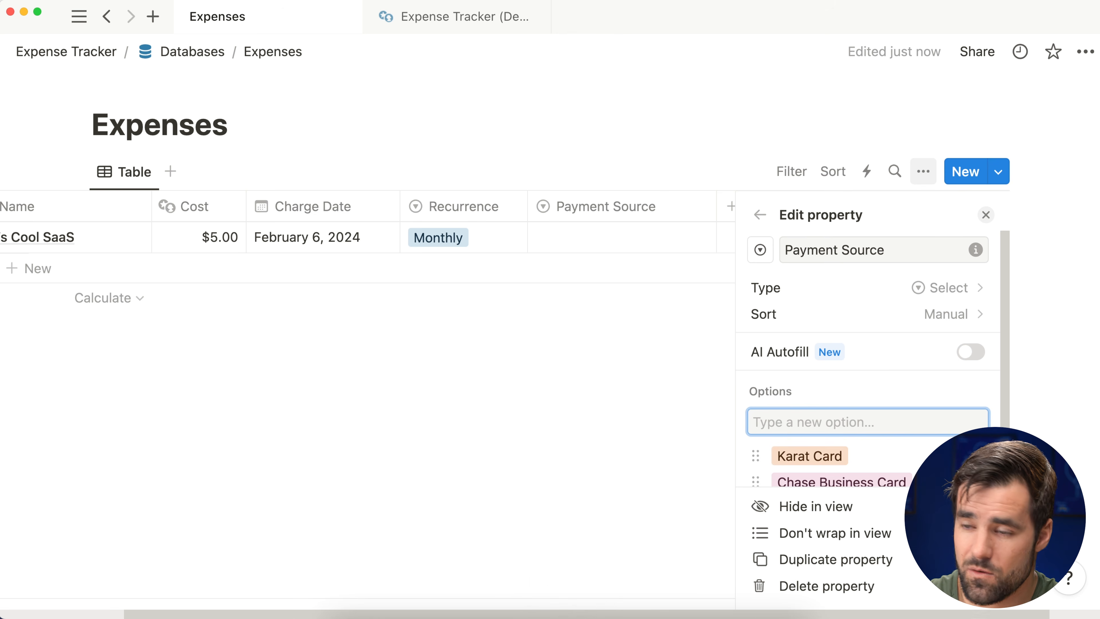
text(Bsuin)
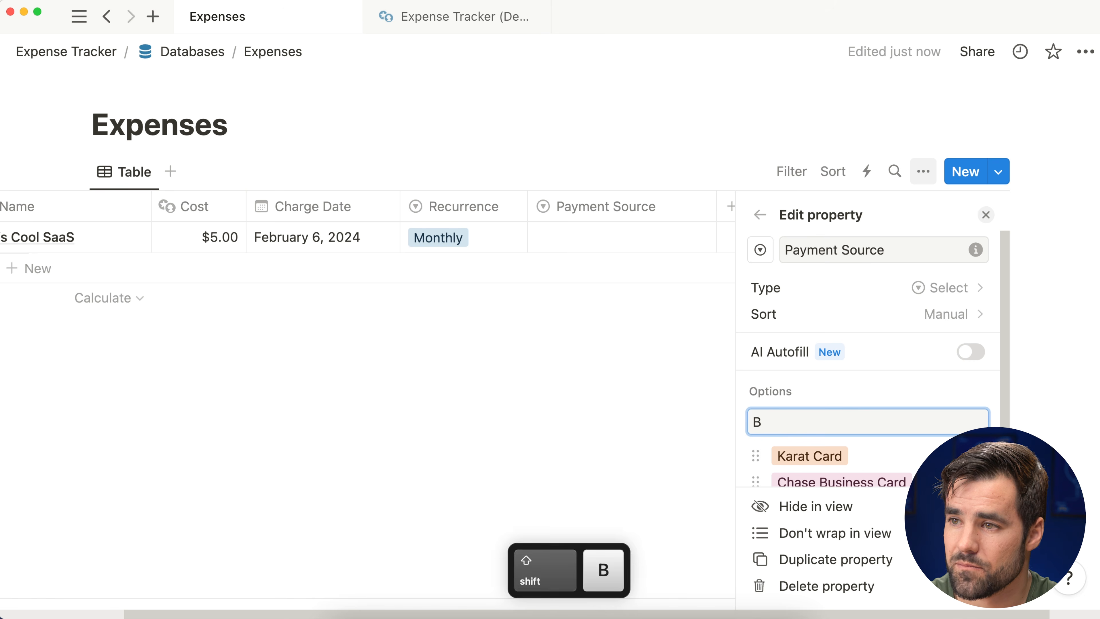
text(usiness Checking)
key(Return)
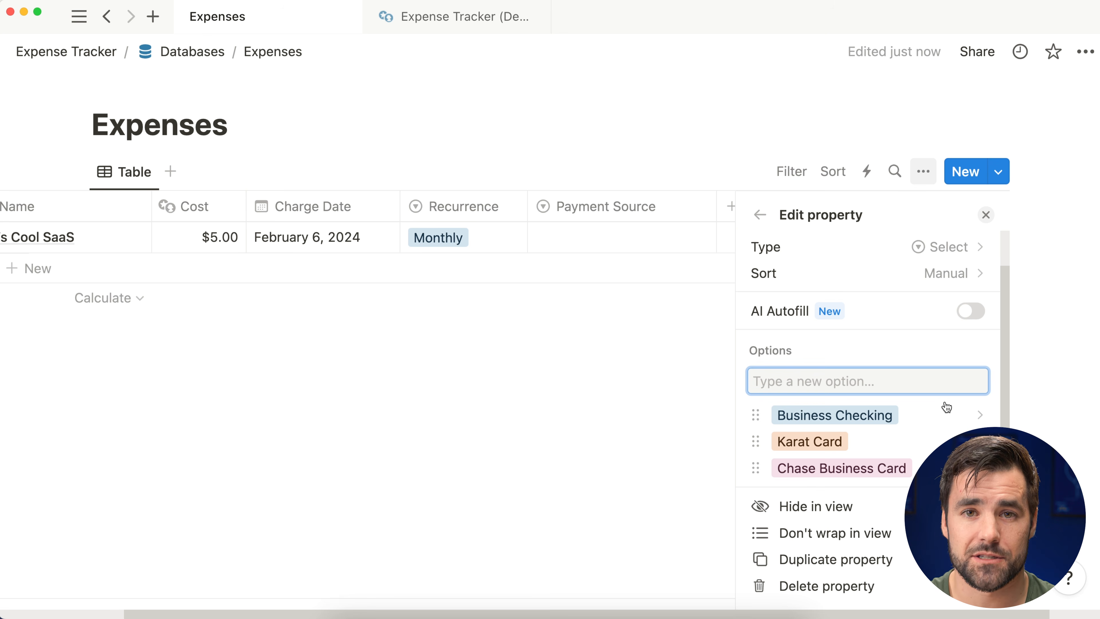
click(986, 214)
click(710, 246)
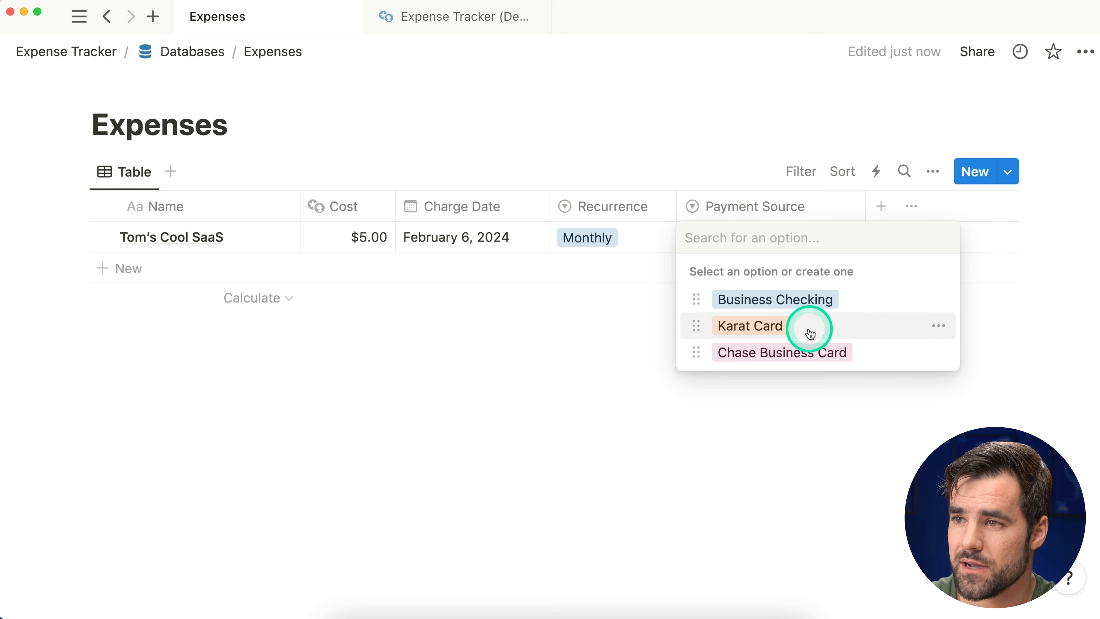
Step: Set Payment Source to Chase Business Card, narrow Payment Source and Name, and freeze the Name column
click(806, 353)
drag(863, 203, 846, 208)
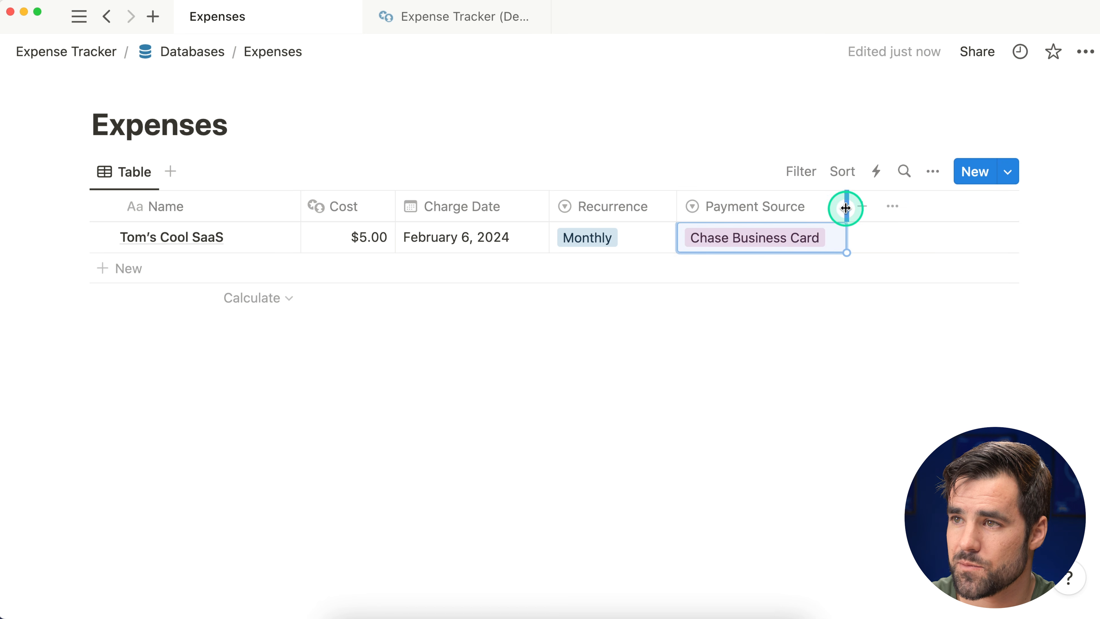
drag(300, 206, 254, 214)
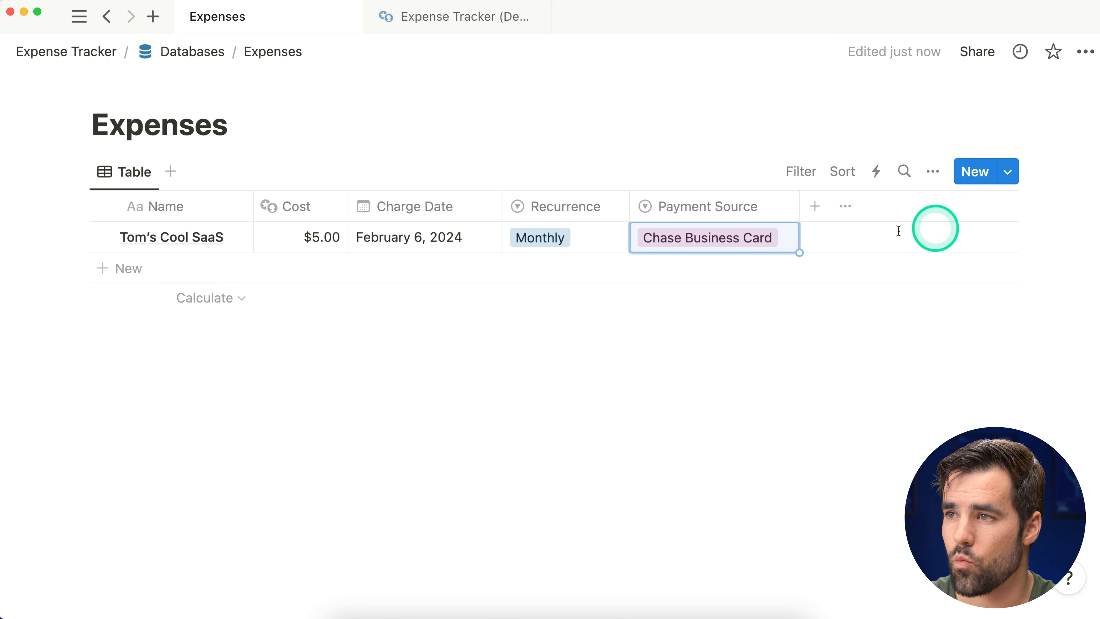
click(193, 217)
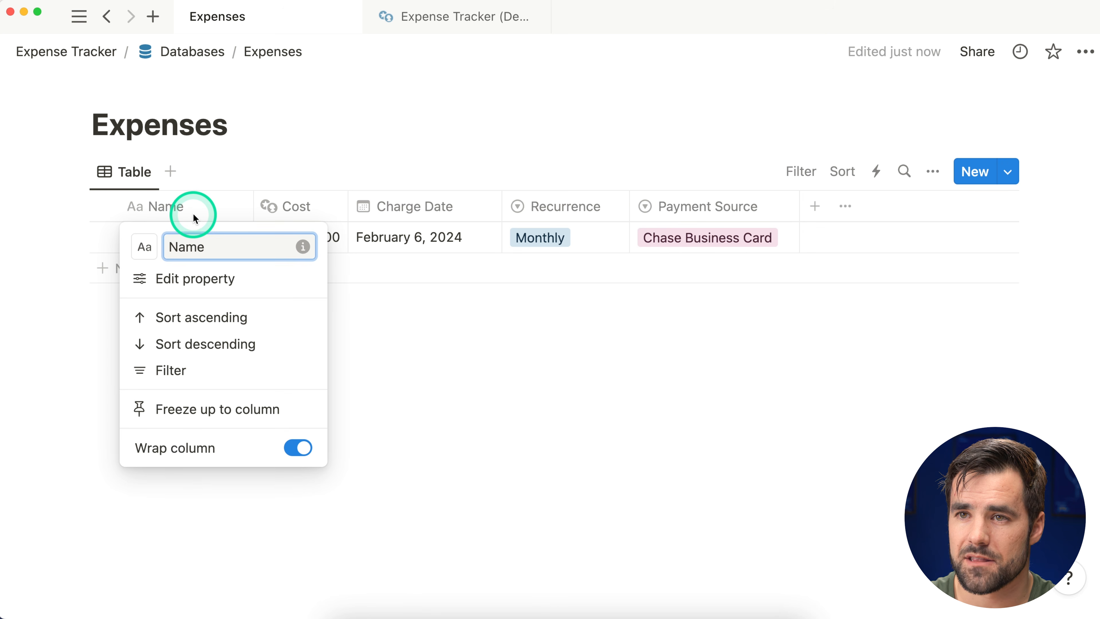
click(295, 406)
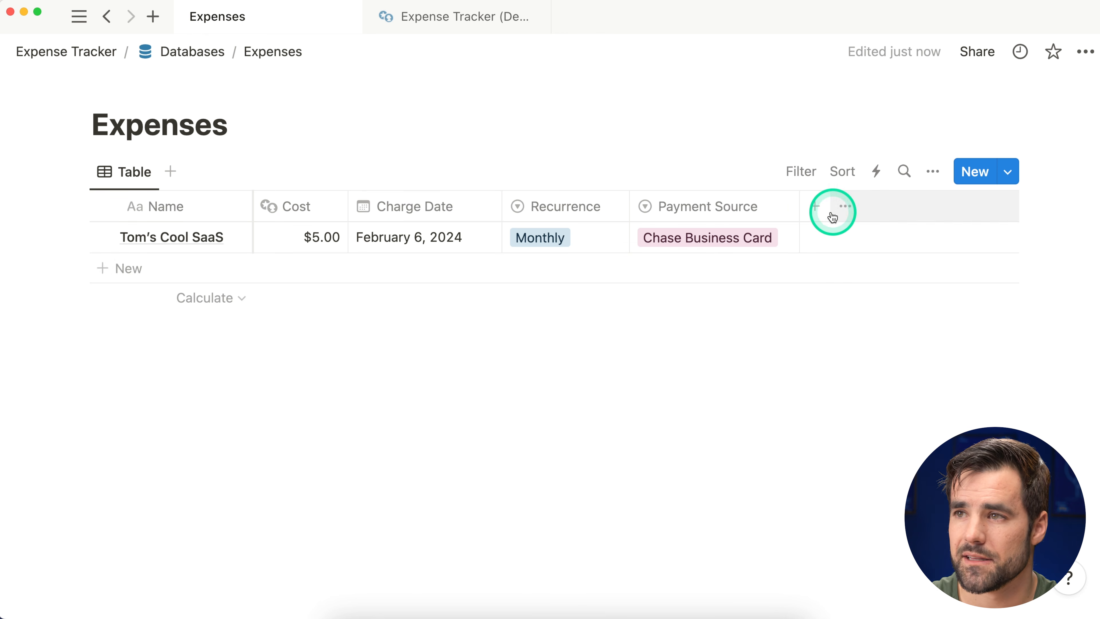
Step: Add a Status-type property to the Expenses table
click(816, 208)
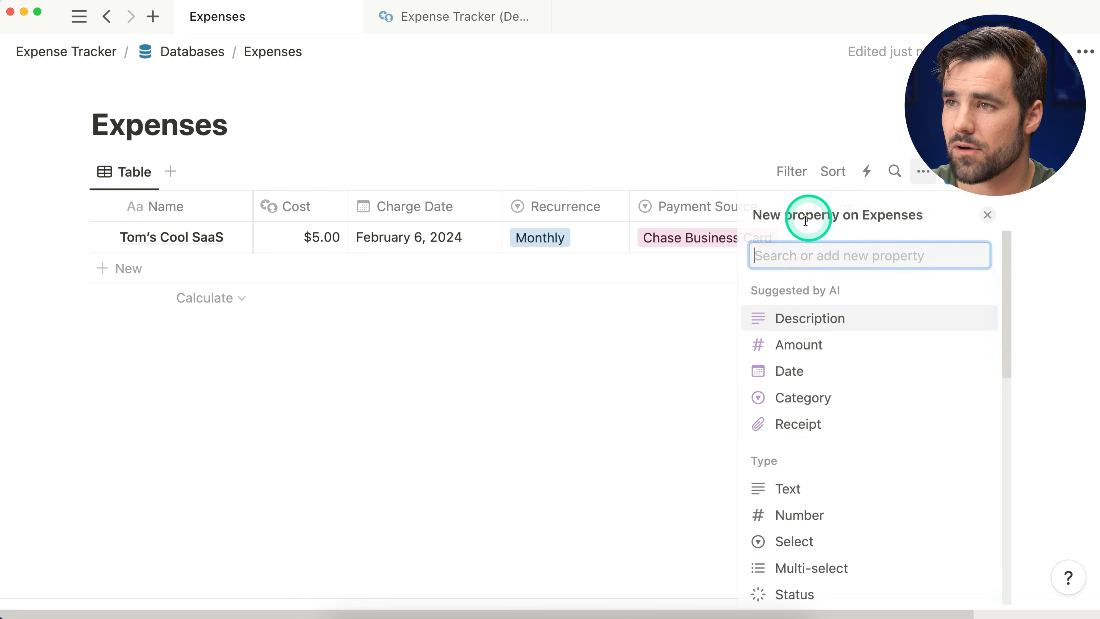
text(Stats)
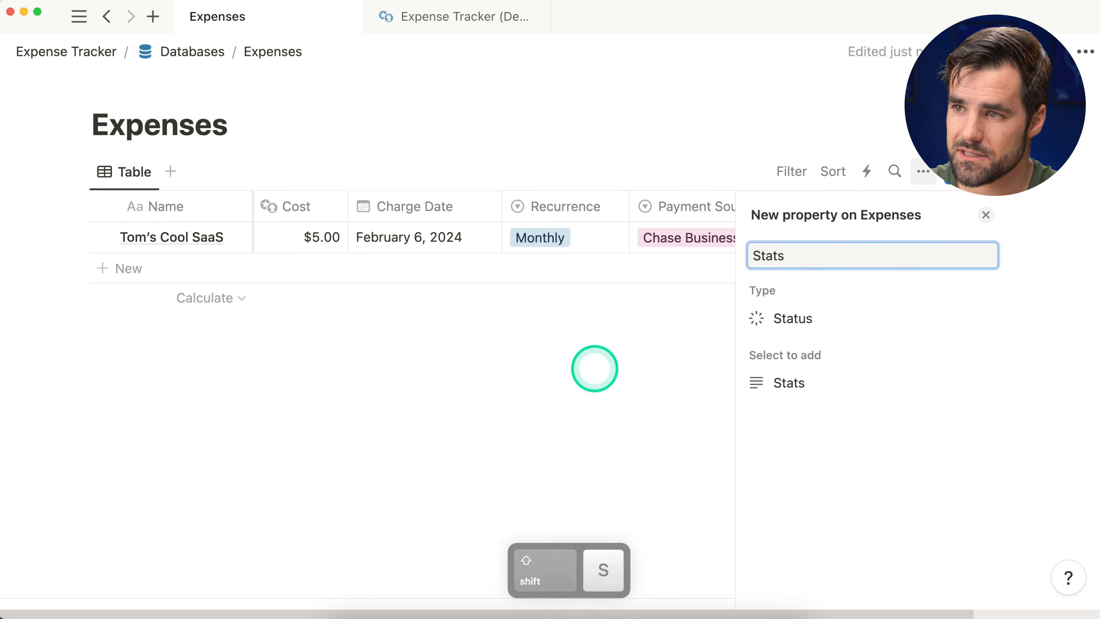
click(858, 319)
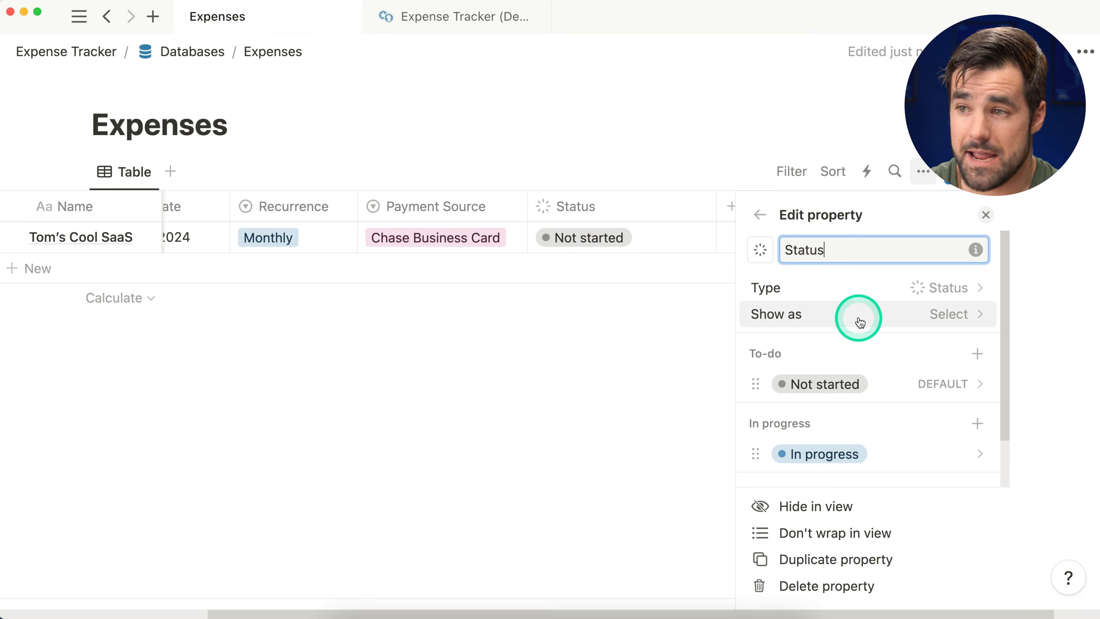
Step: Move the Not started and Done options into the In progress group
scroll(895, 381, down, 1)
drag(1002, 290, 1009, 349)
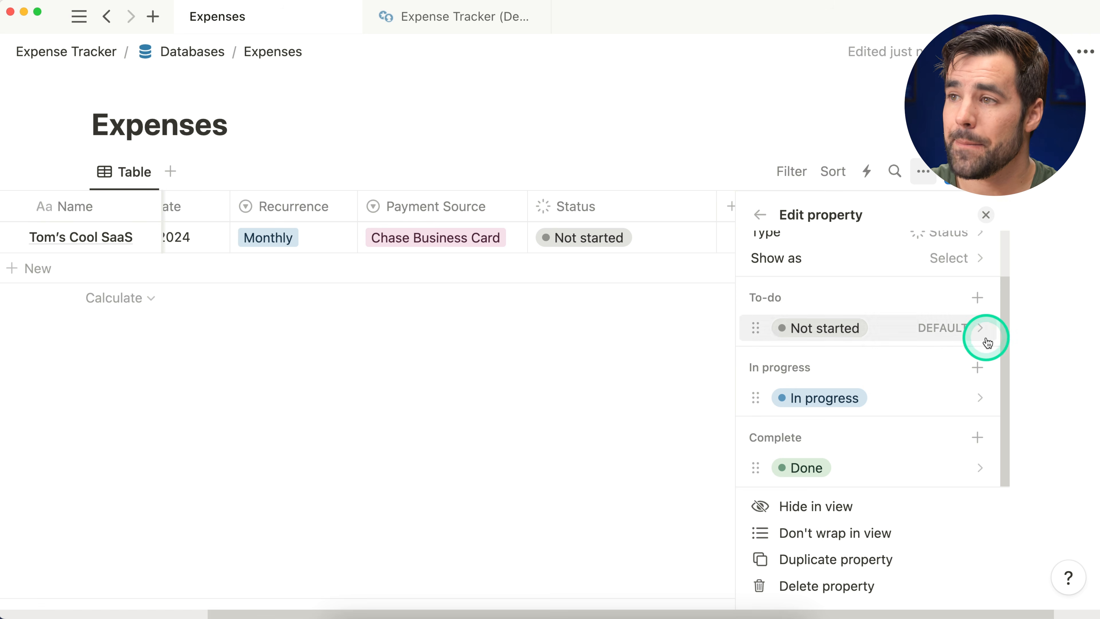
drag(754, 328, 791, 409)
scroll(754, 433, down, 1)
drag(752, 475, 754, 424)
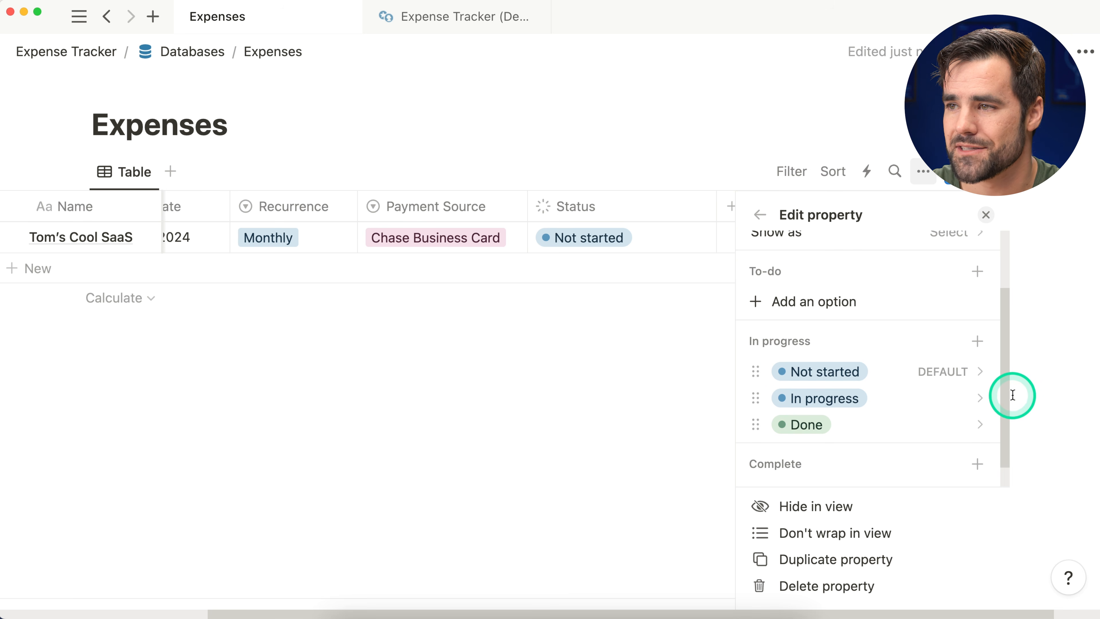
drag(1007, 391, 1010, 430)
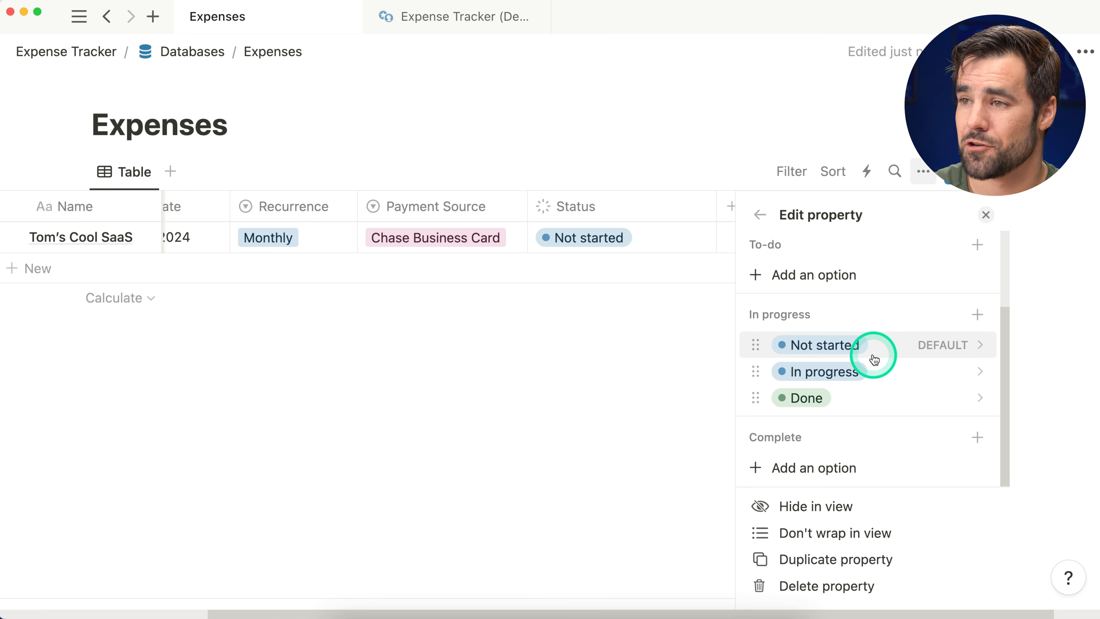
Step: Rename Not started to a green Active and In progress to a yellow Maybe Cancel
click(980, 347)
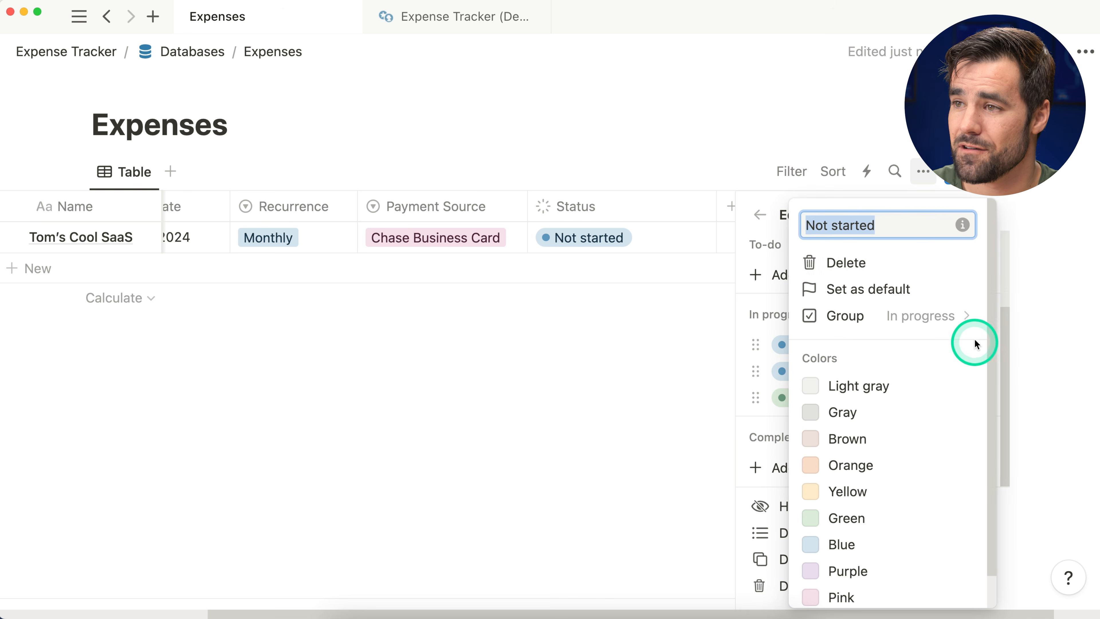
text(Active)
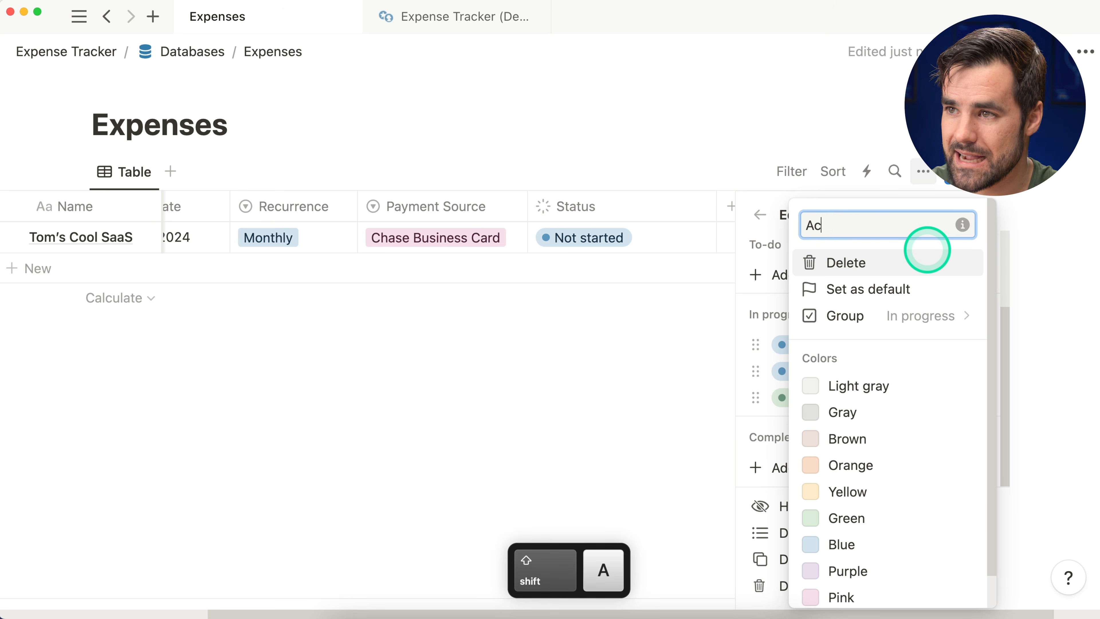
click(864, 518)
click(762, 346)
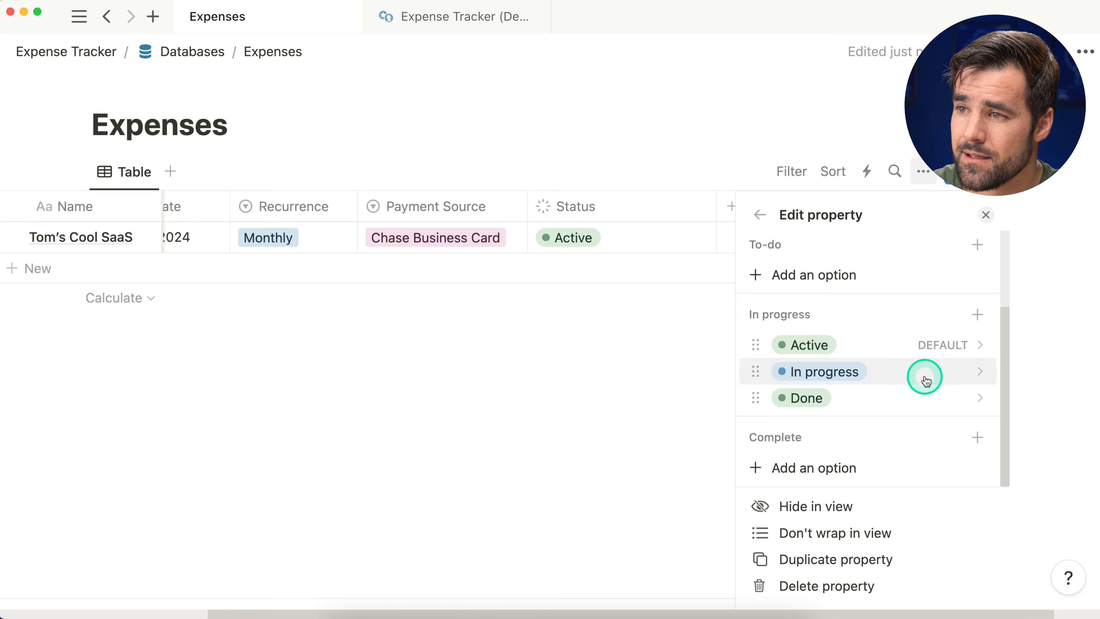
click(924, 373)
text(Maybe )
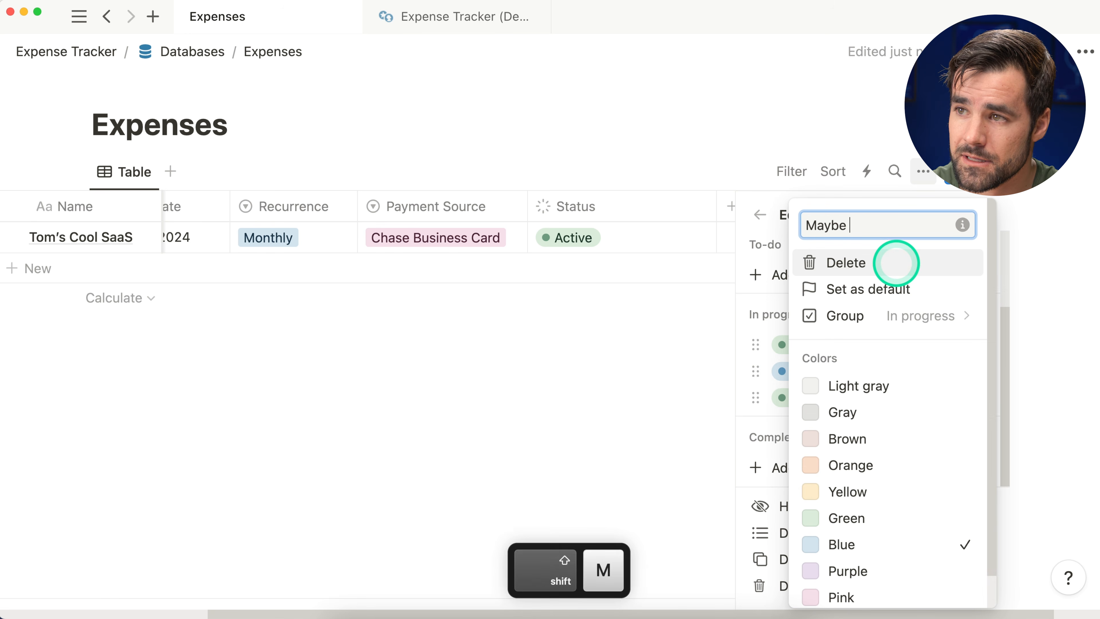
text(Cancel)
click(864, 494)
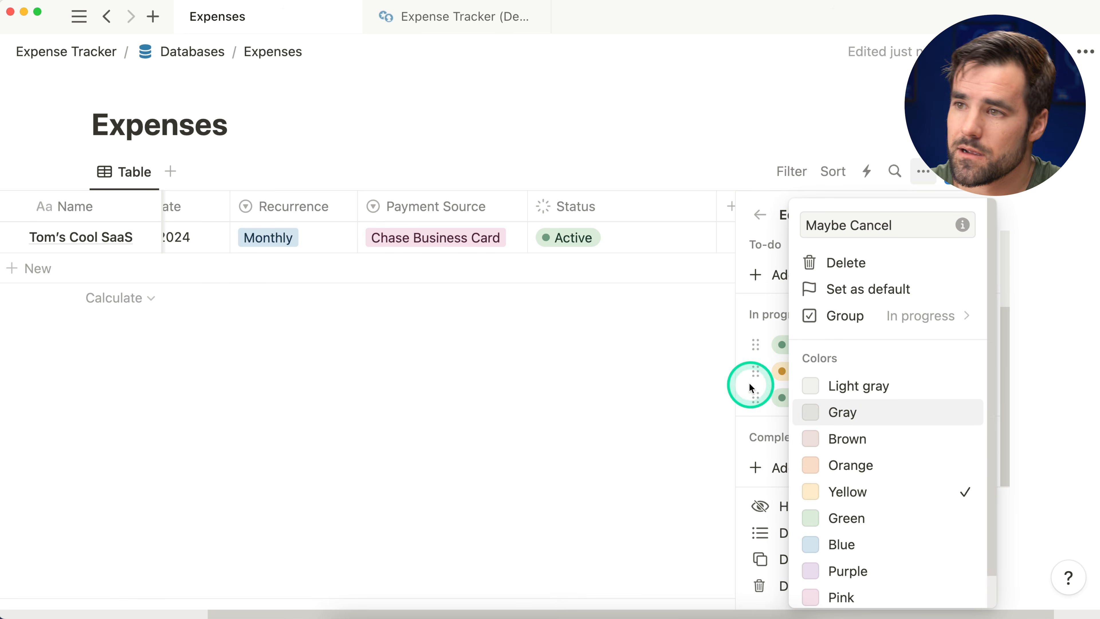
click(769, 369)
Step: Rename Done to a red Cancelled option and close the property settings
click(910, 408)
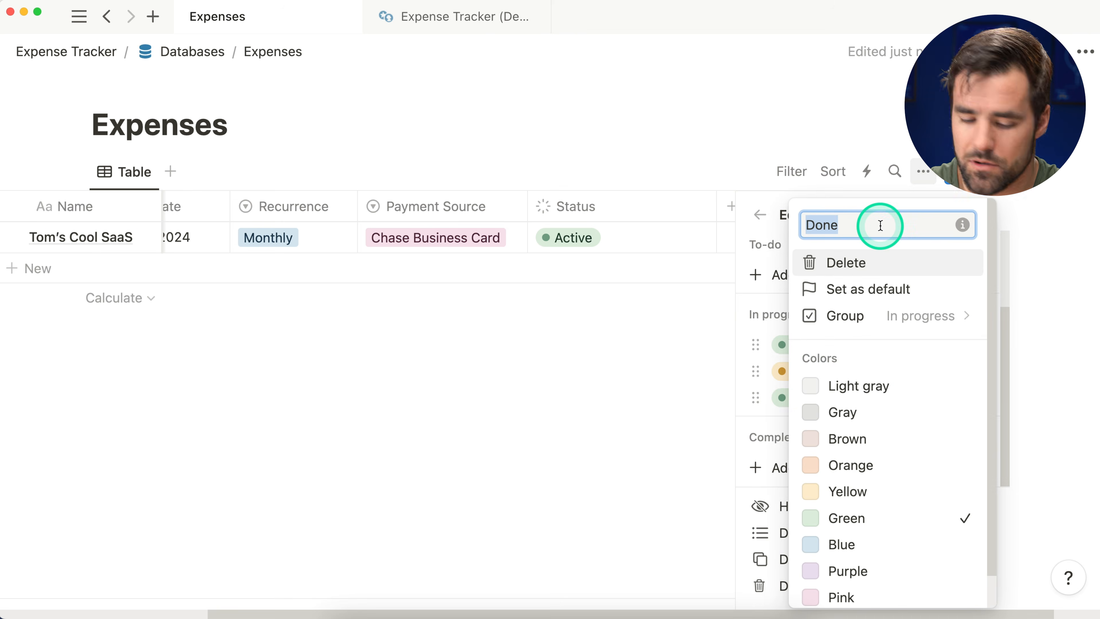
text(Cancelled)
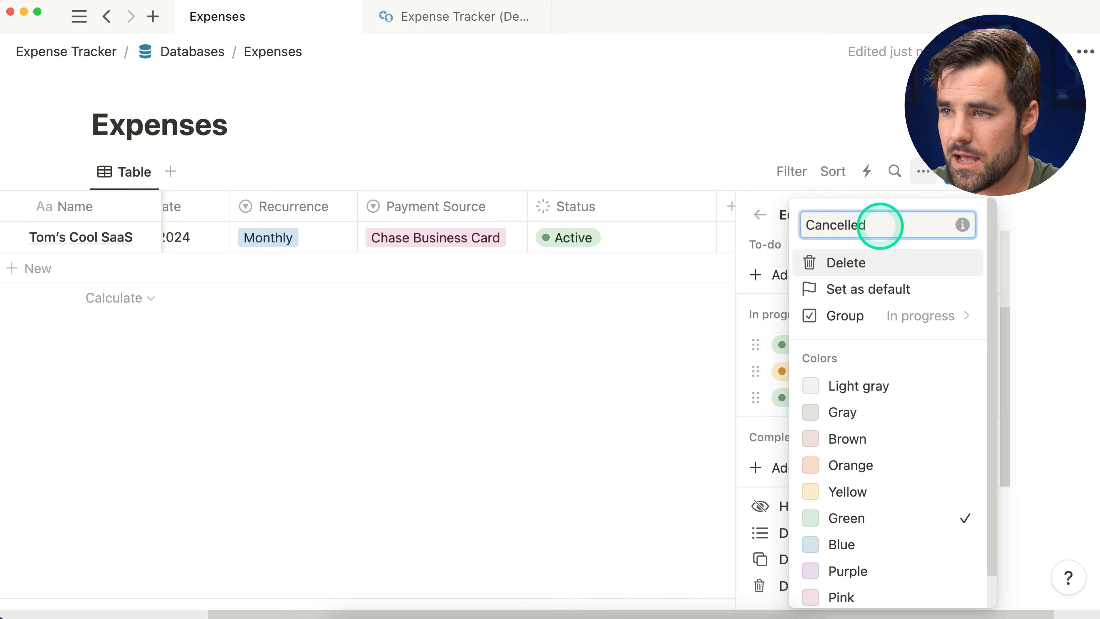
scroll(925, 368, down, 2)
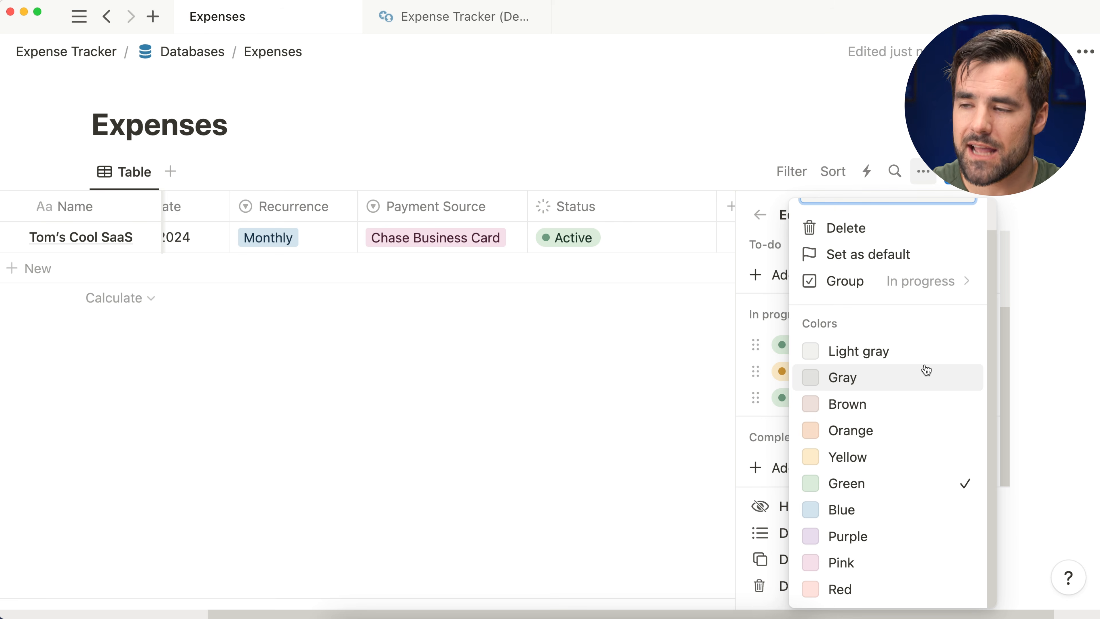
click(897, 590)
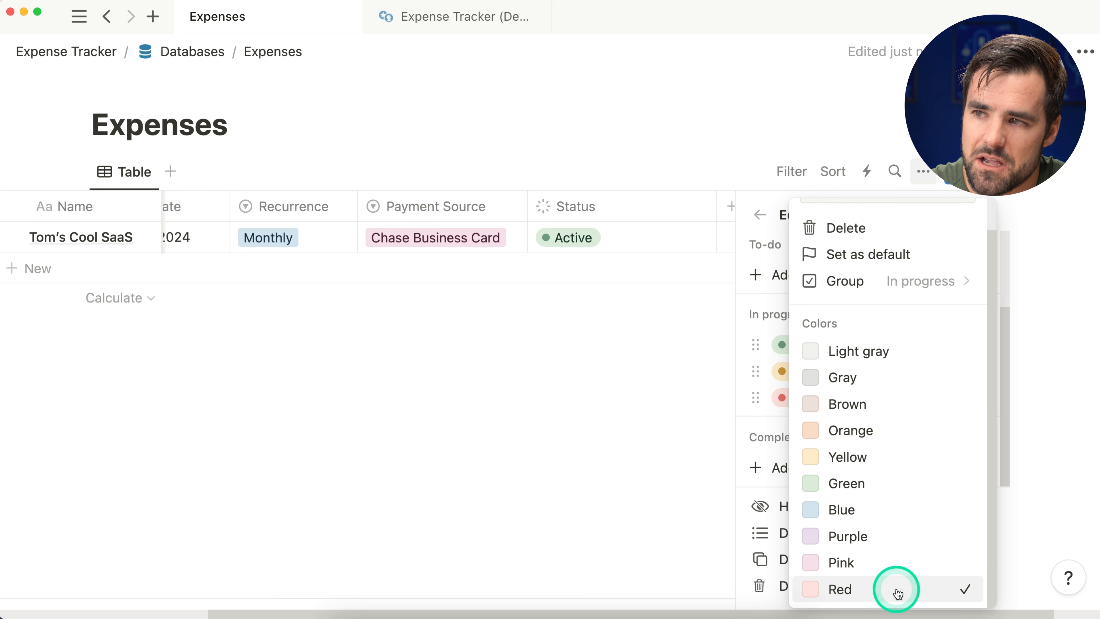
click(774, 387)
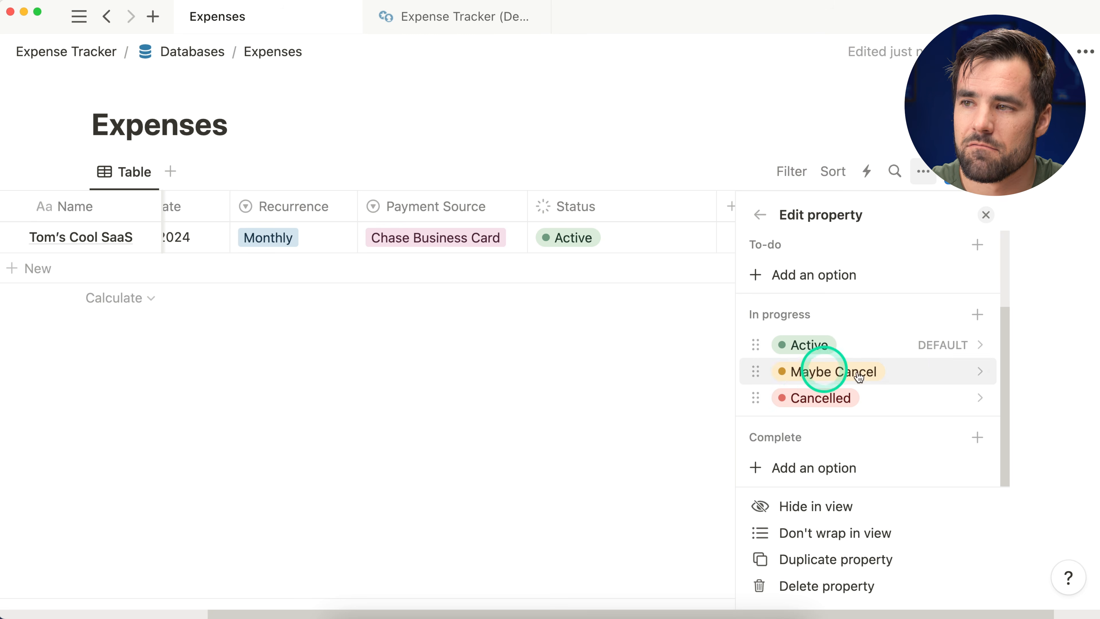
click(986, 215)
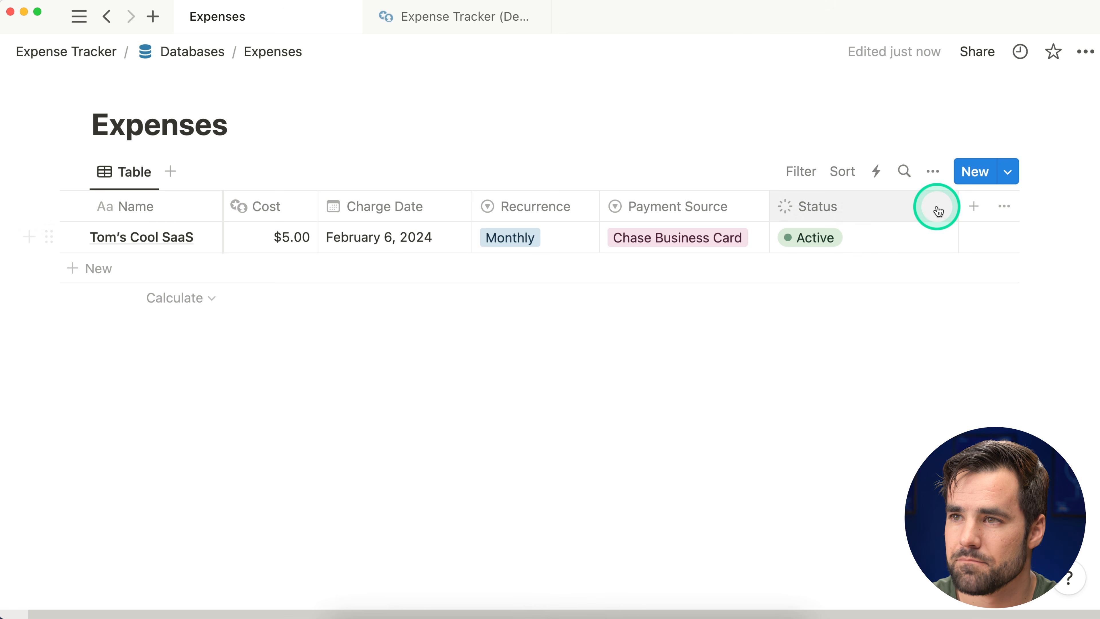
Step: Resize the Payment Source and Status columns so the whole table fits in view
drag(959, 209, 1088, 209)
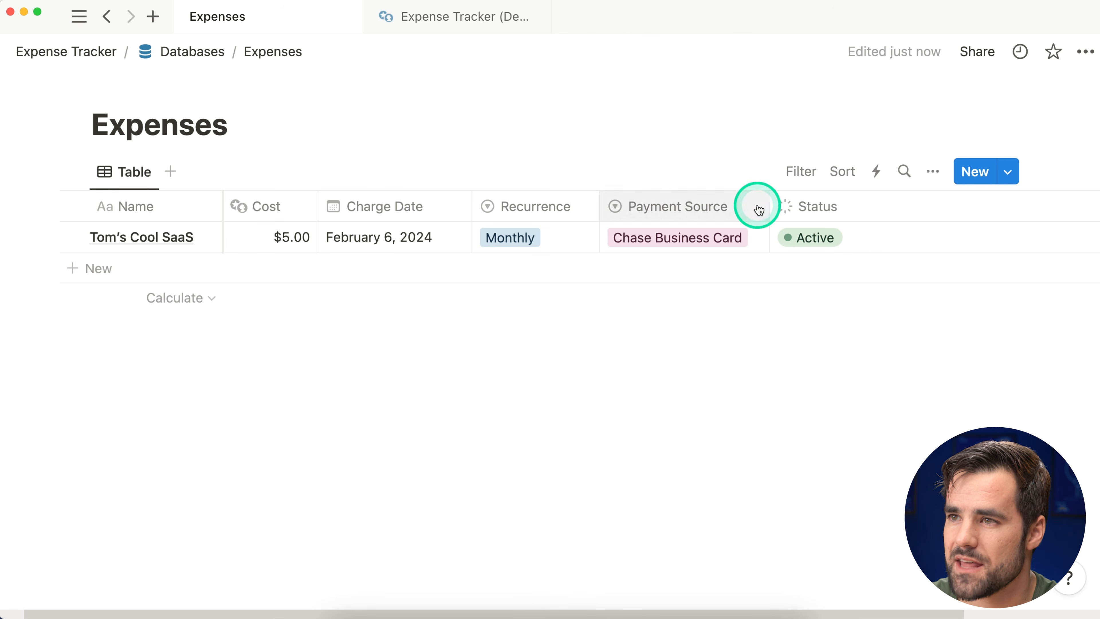
drag(769, 207, 1009, 206)
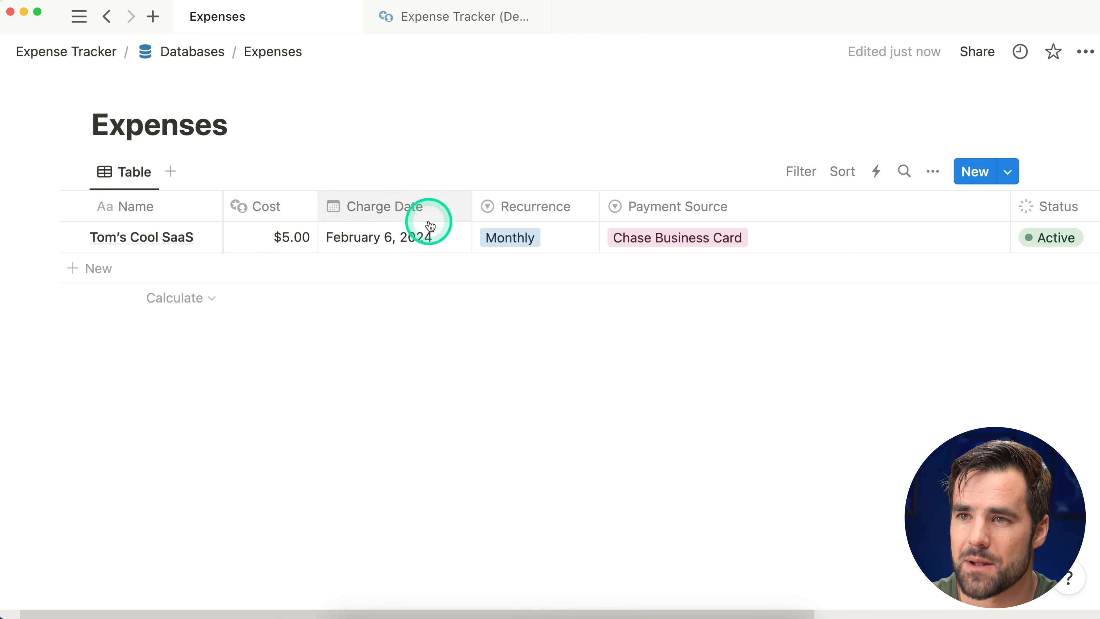
scroll(437, 228, right, 5)
scroll(444, 235, left, 3)
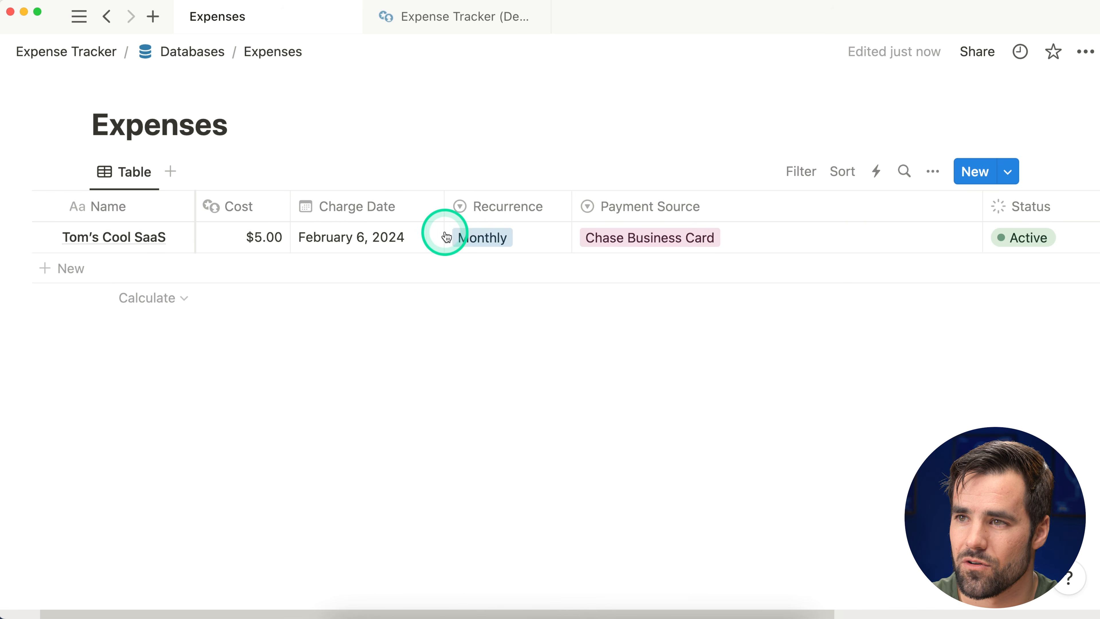
scroll(412, 238, right, 6)
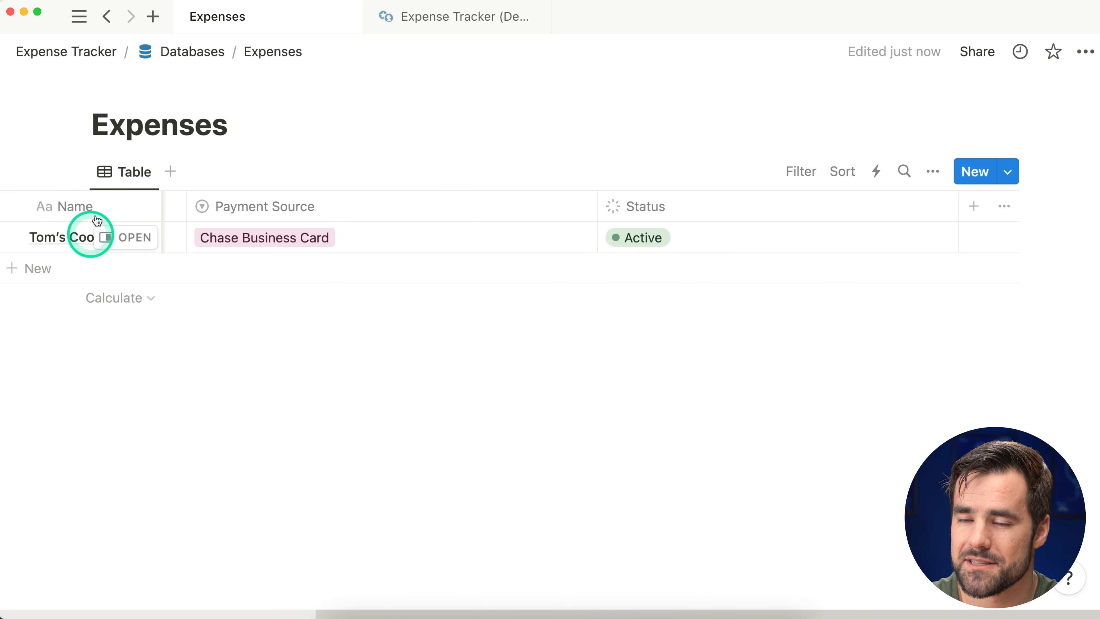
scroll(284, 232, left, 4)
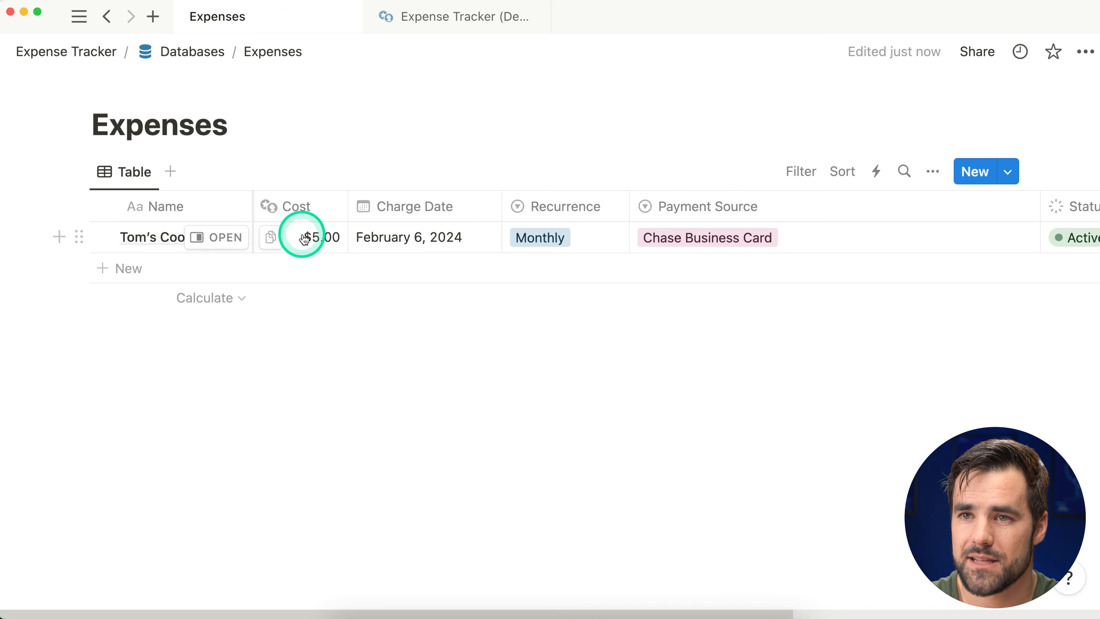
scroll(356, 241, right, 5)
drag(596, 207, 353, 225)
drag(968, 206, 717, 223)
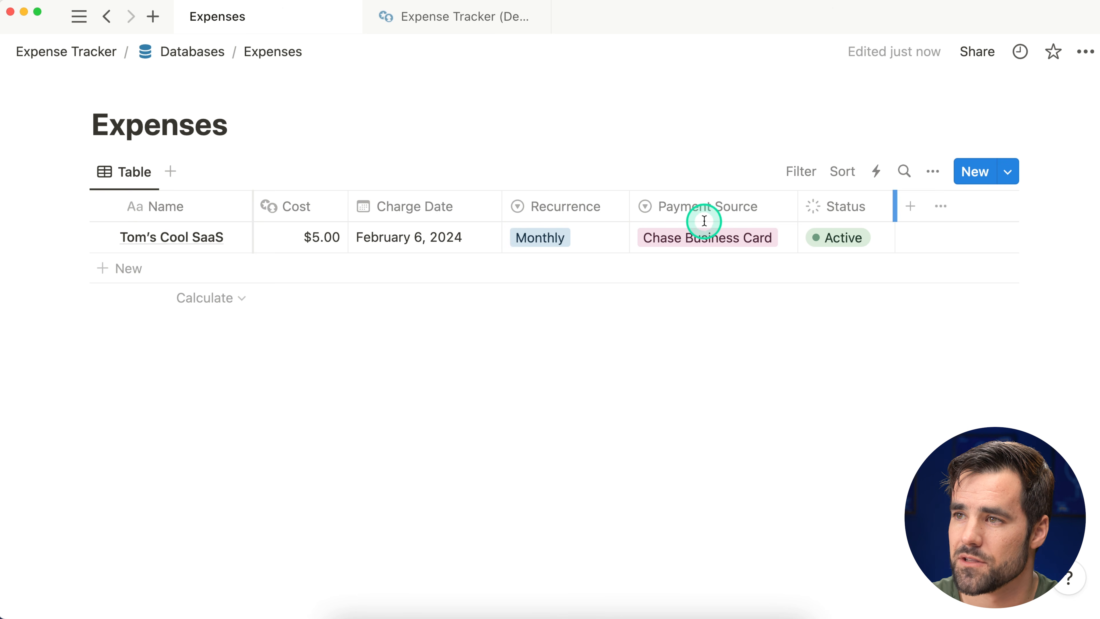
Step: Try Maybe Cancel in the Status cell, widen Status slightly, then set it back to Active
click(840, 237)
click(862, 300)
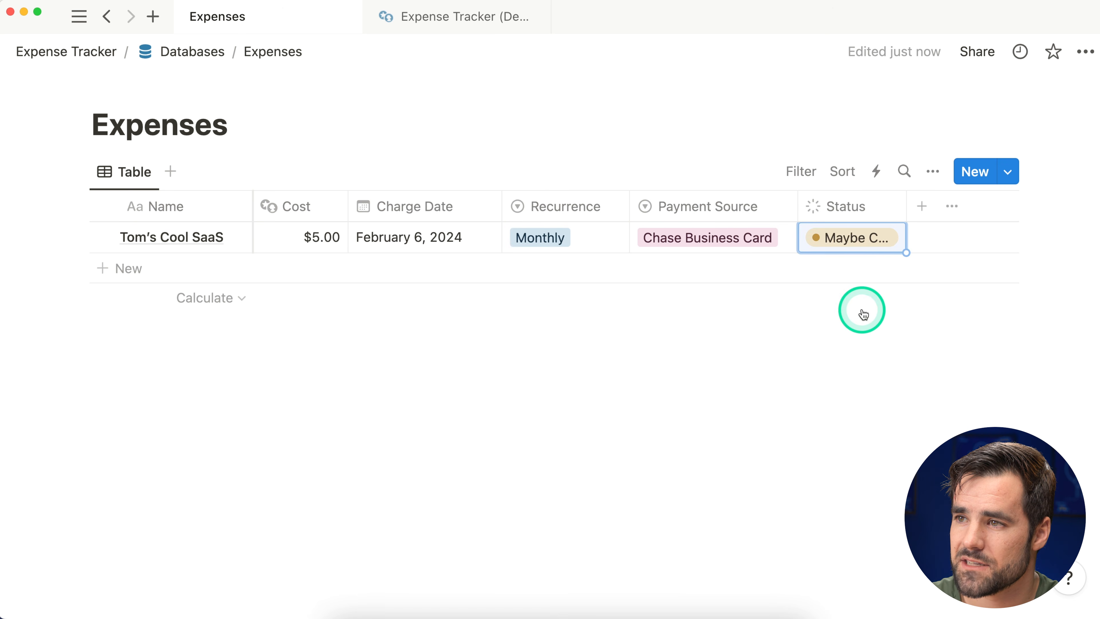
drag(906, 207, 933, 211)
click(865, 236)
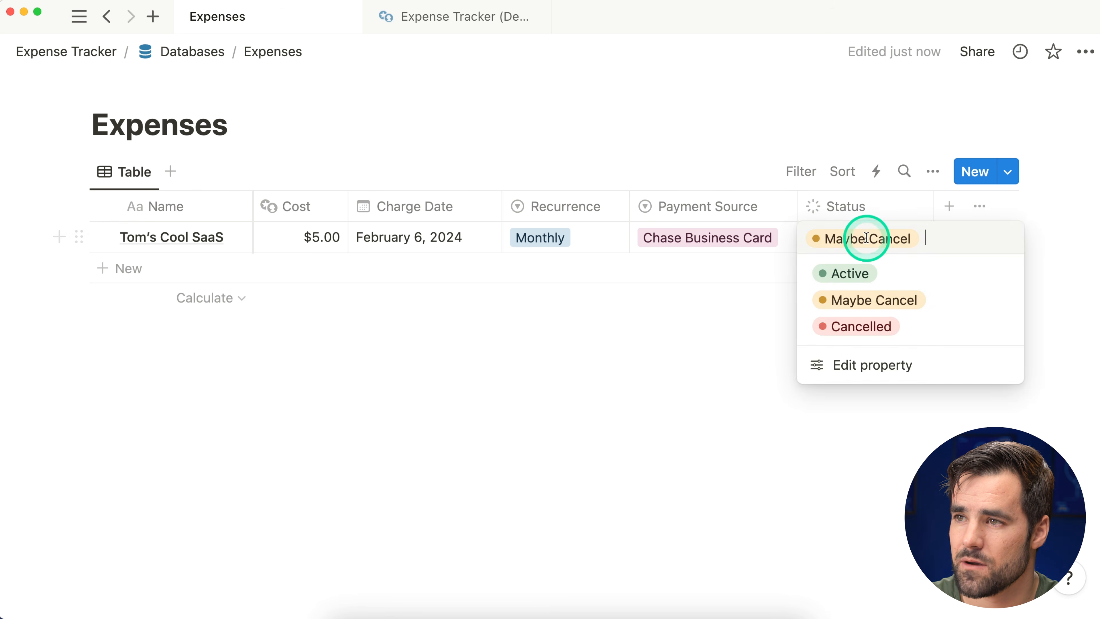
click(851, 274)
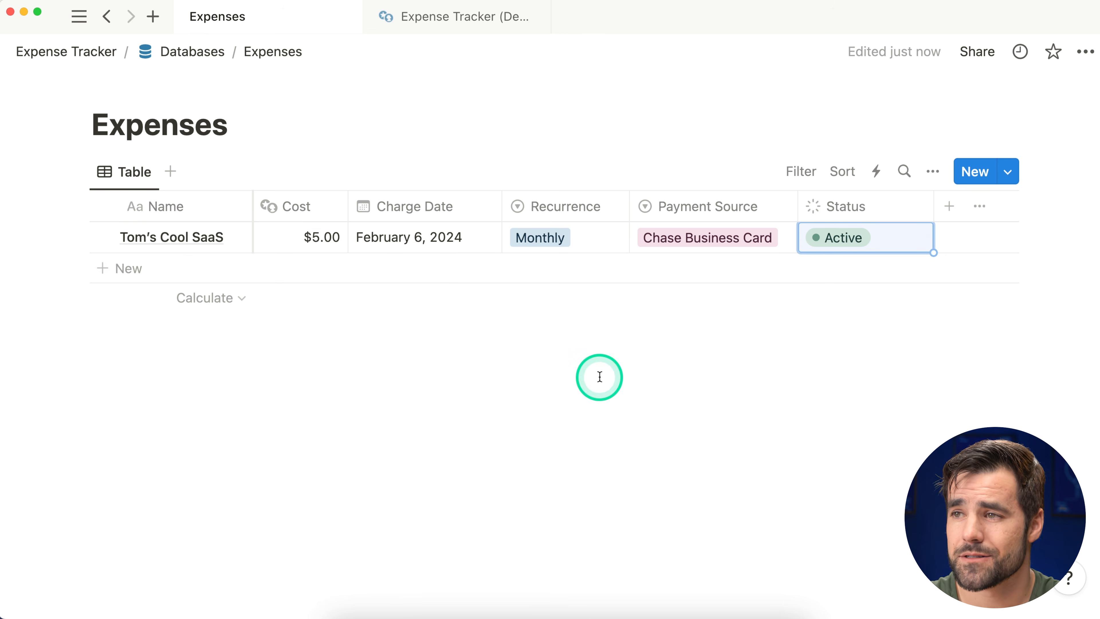
Step: Add a Multi-select property after Status and type Category as its name
click(949, 207)
text(multi)
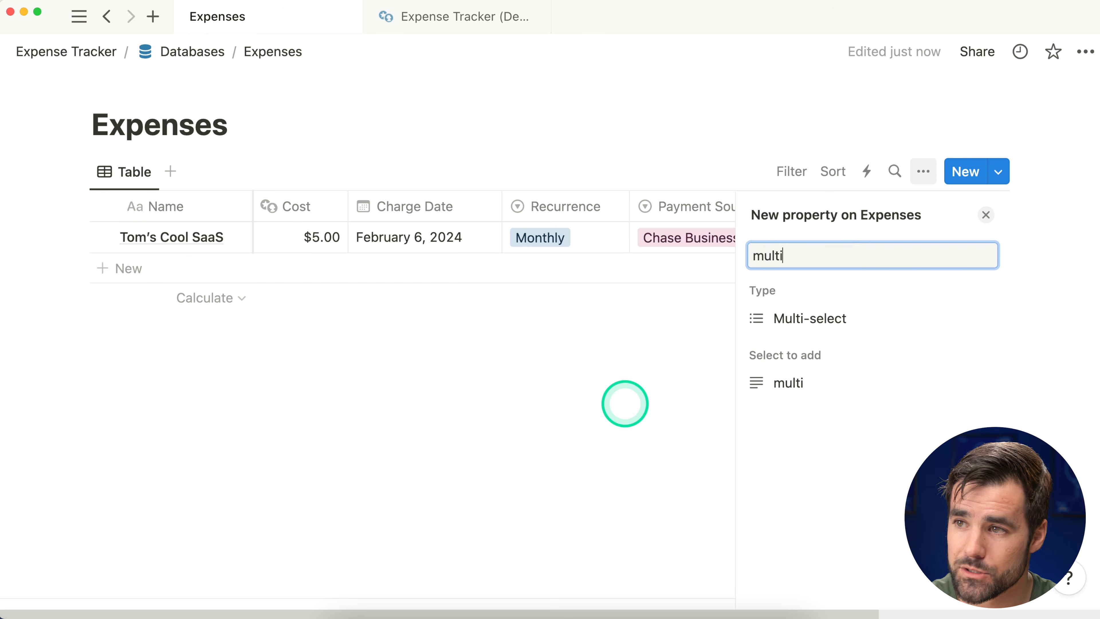
click(832, 321)
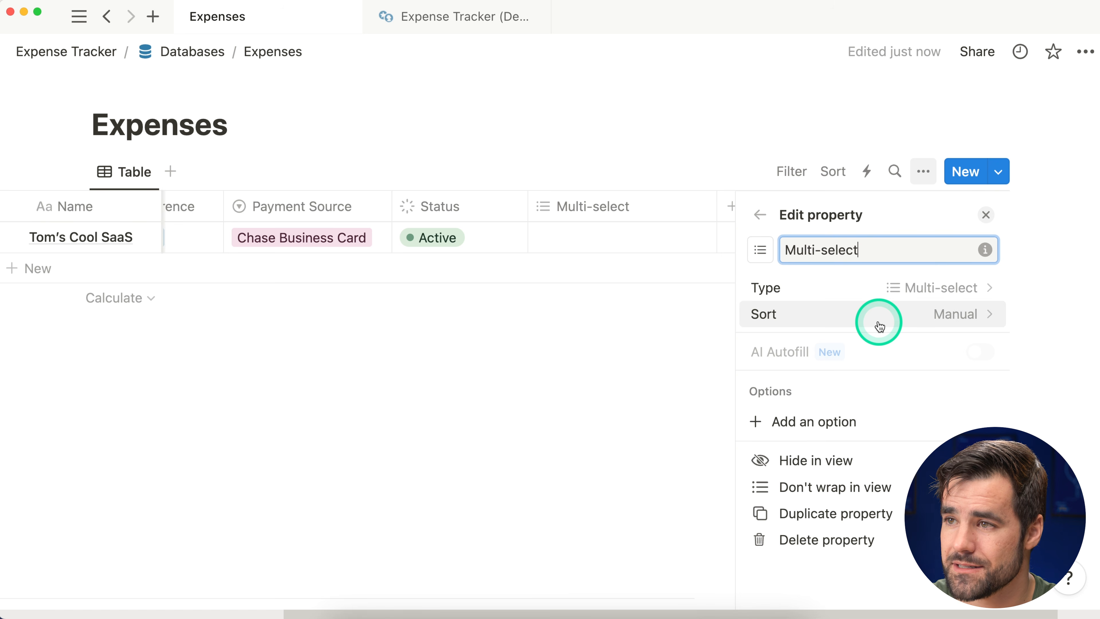
key(BackSpace)
key(BackSpace)
key(BackSpace)
key(BackSpace)
key(BackSpace)
key(BackSpace)
key(BackSpace)
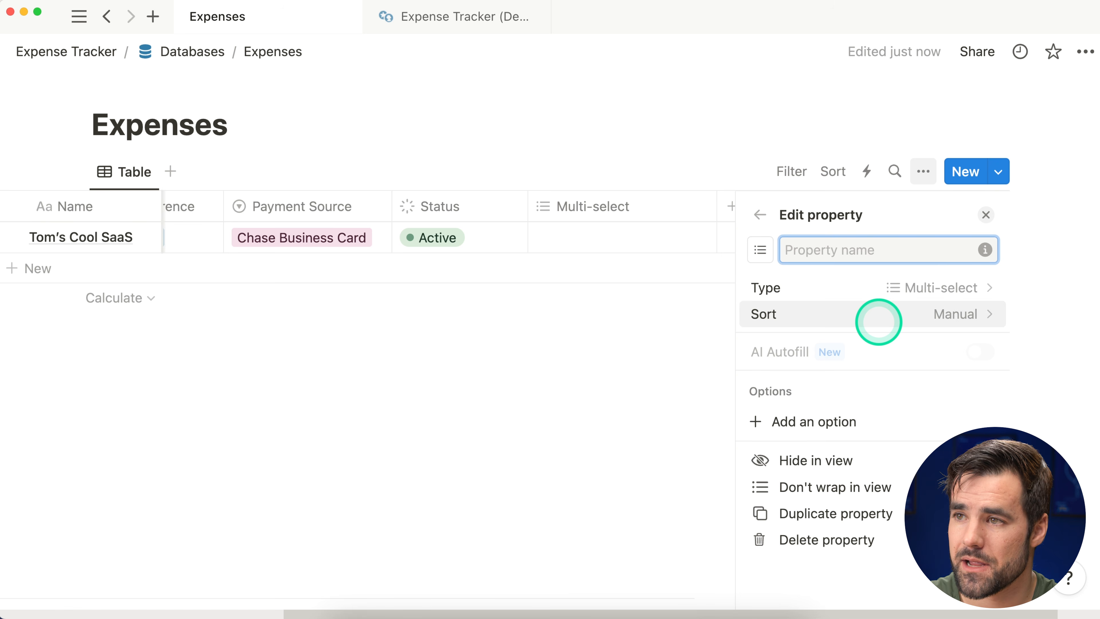
text(cae)
key(BackSpace)
key(BackSpace)
key(BackSpace)
text(Categoy)
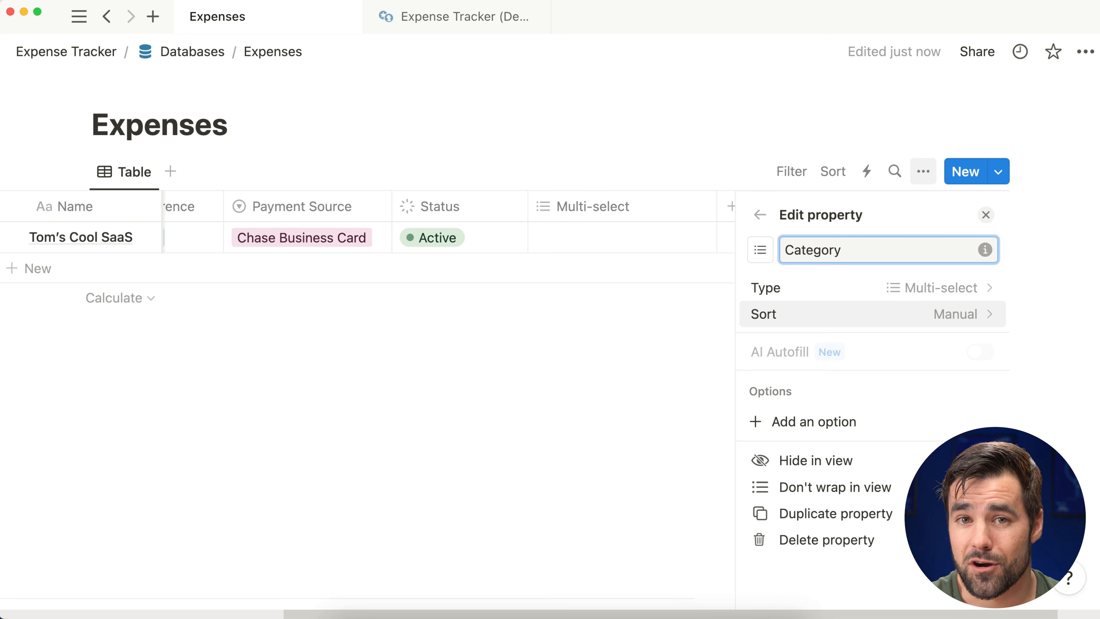
click(884, 323)
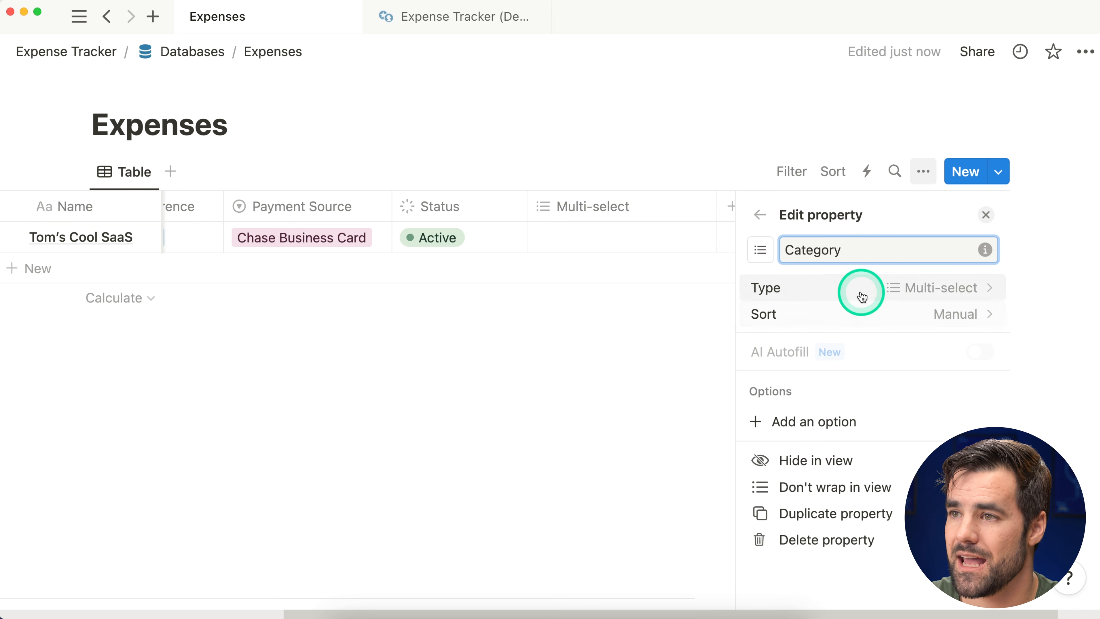
Step: Tag Tom's Cool SaaS with the categories Dev, Marketing, Website and Content
click(986, 215)
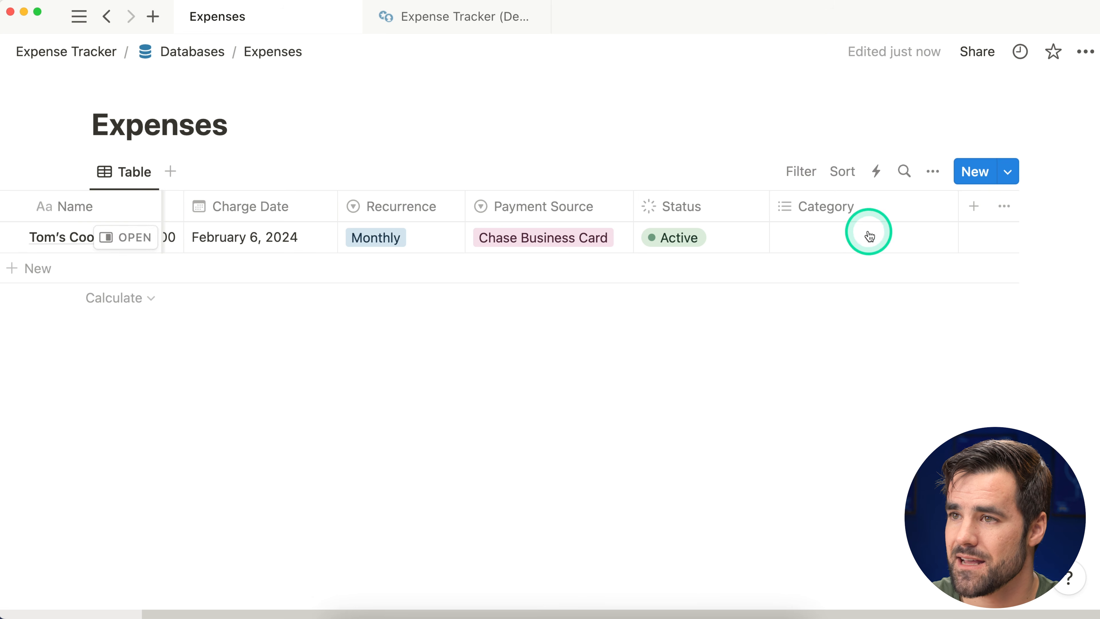
click(837, 239)
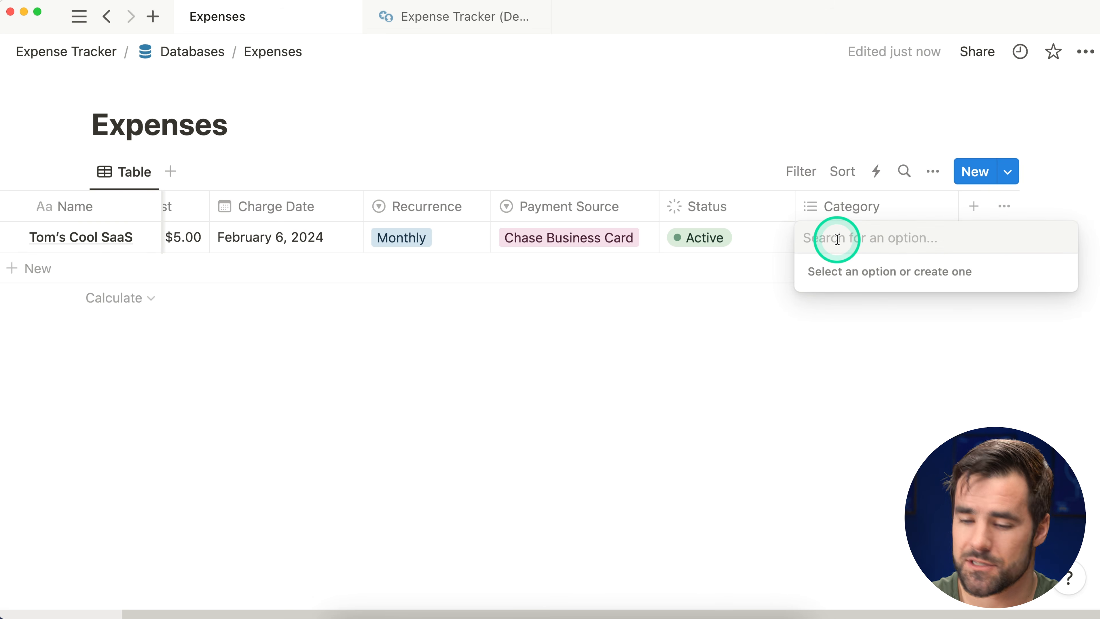
text(Dev)
key(Return)
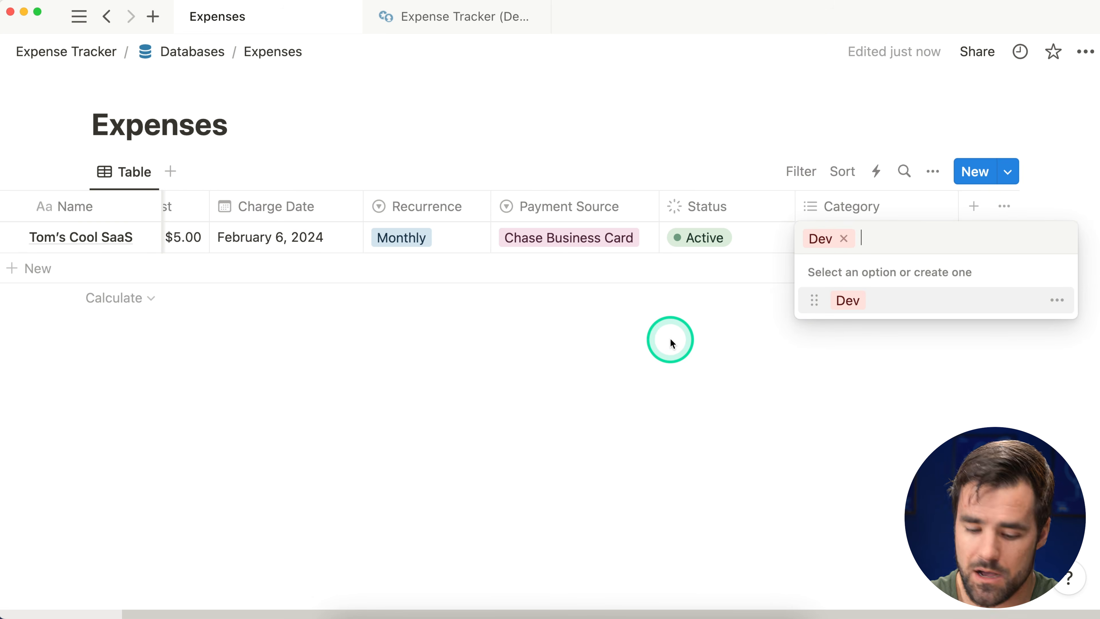
text(Marketing)
key(Return)
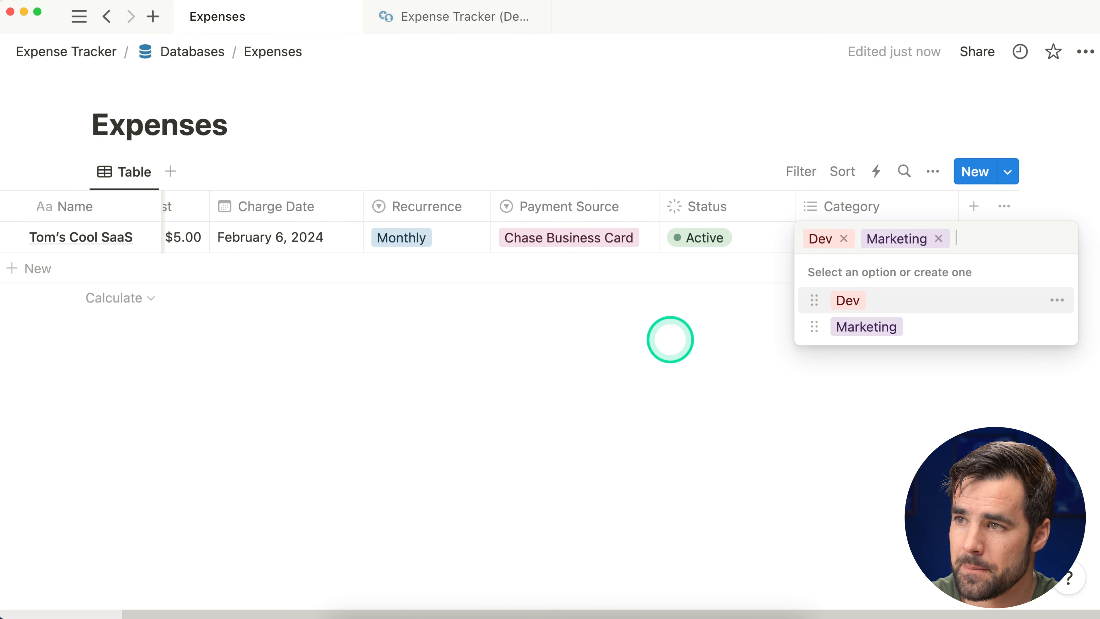
text(Website)
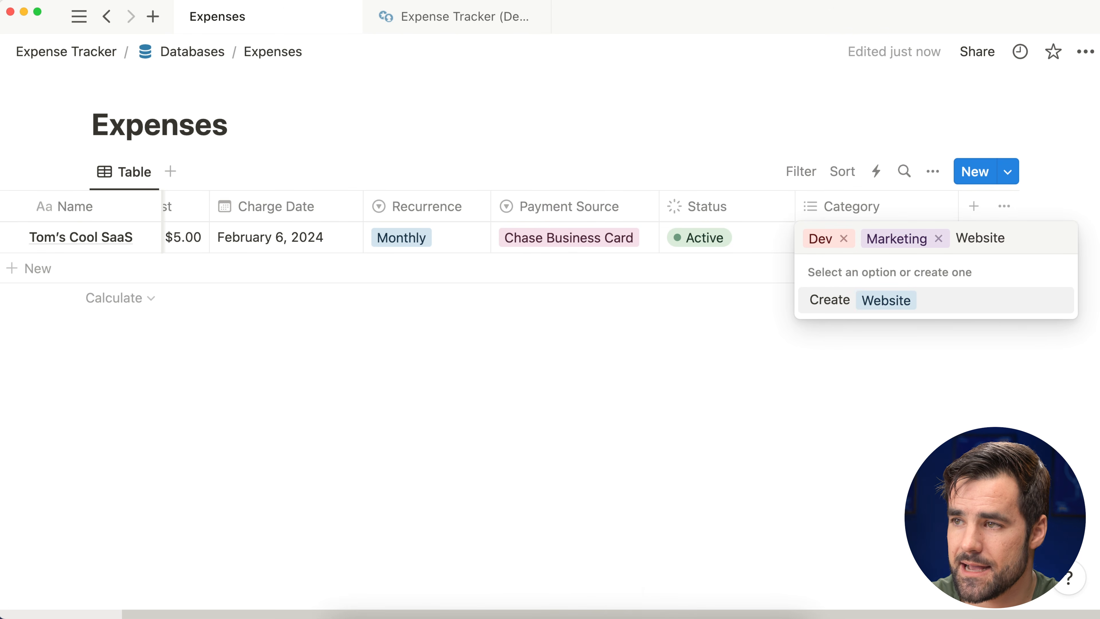
key(Return)
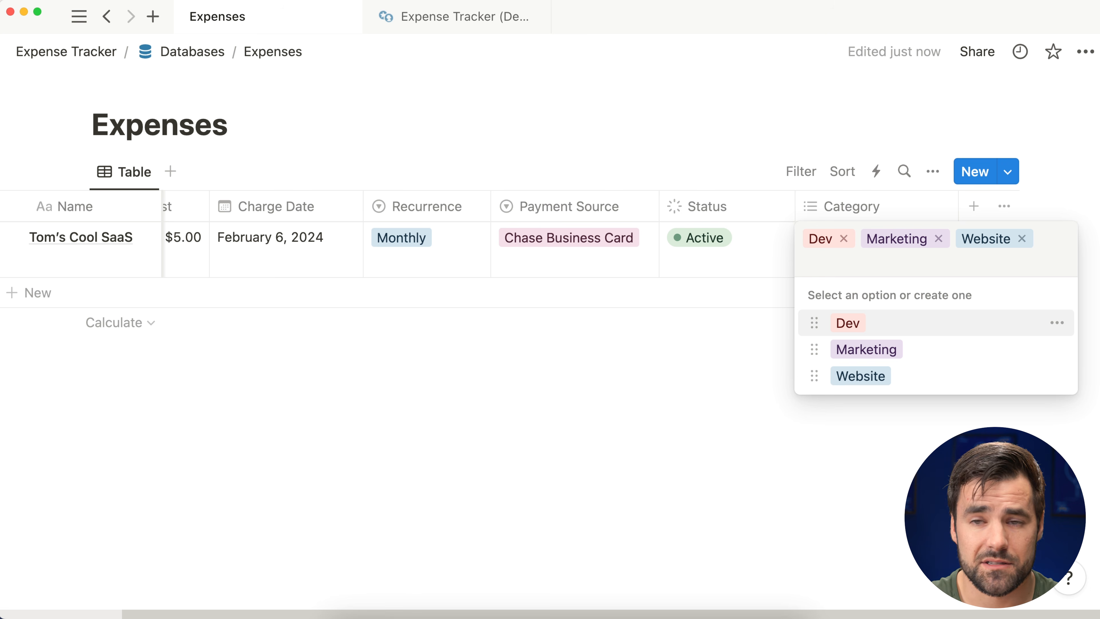
text(Content)
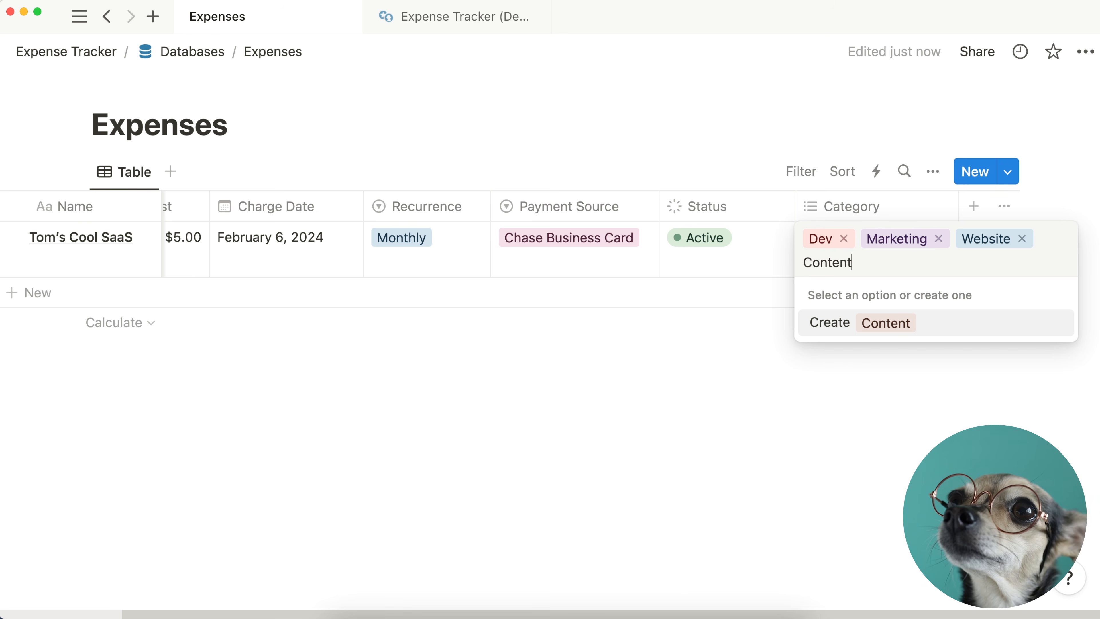
key(Return)
Step: Add an Owner person property to Expenses, limited to 1 person
click(646, 442)
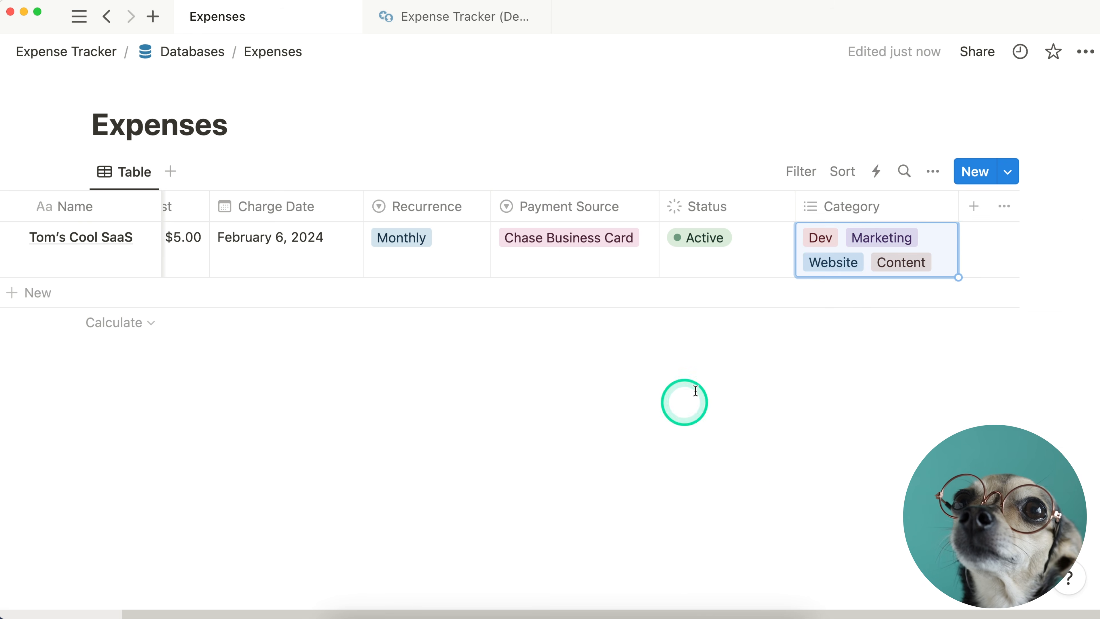
drag(958, 211, 951, 211)
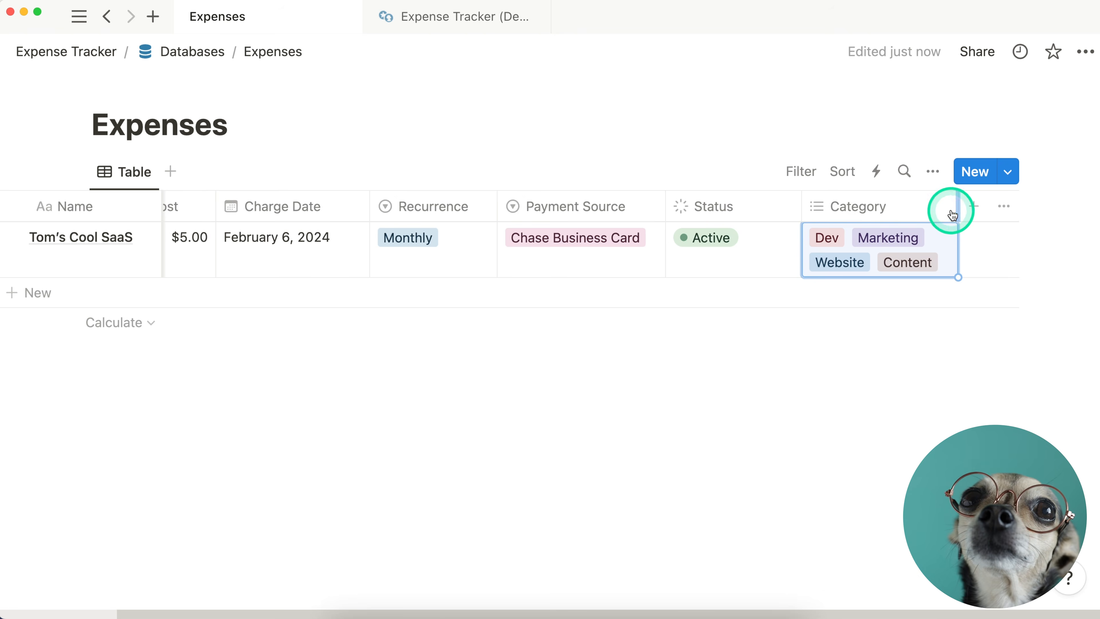
click(973, 212)
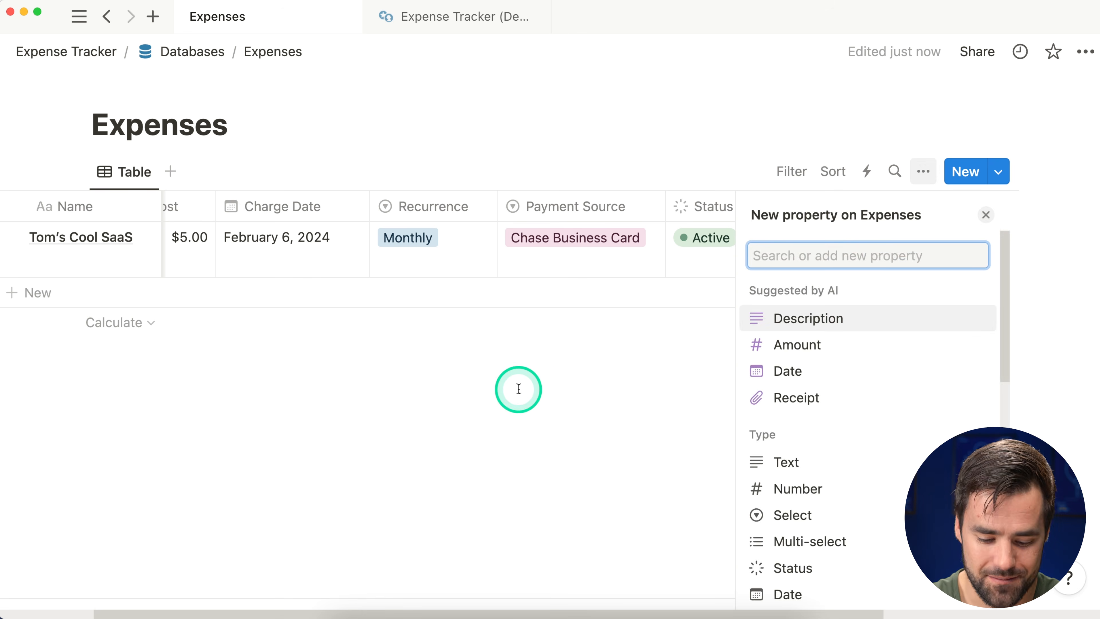
text(per)
click(817, 314)
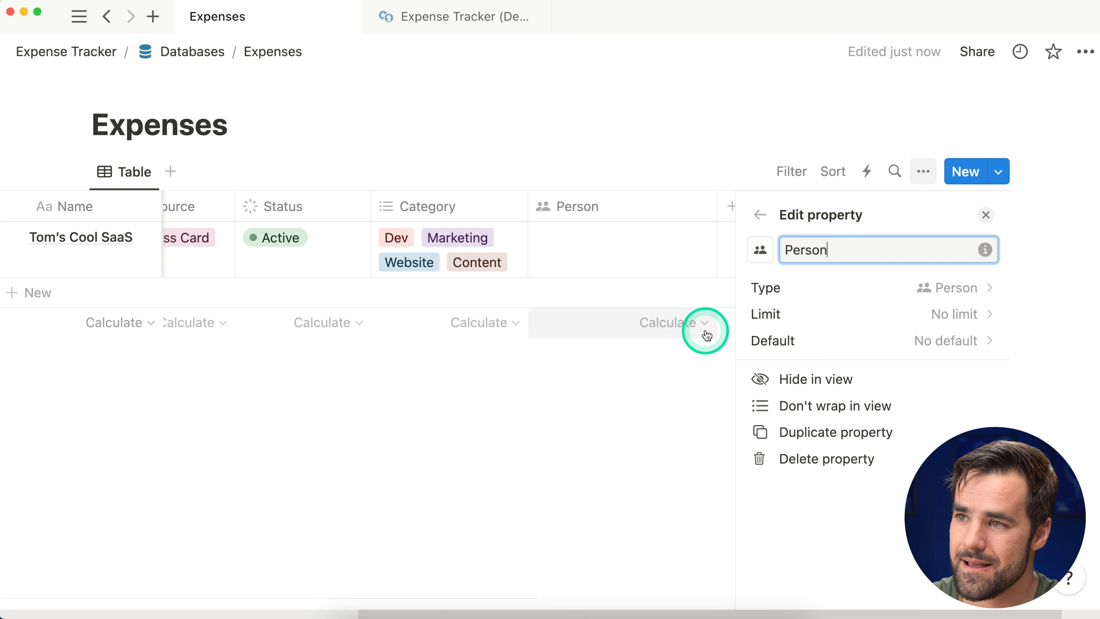
key(BackSpace)
key(BackSpace)
key(BackSpace)
key(BackSpace)
key(BackSpace)
key(BackSpace)
text(Owner)
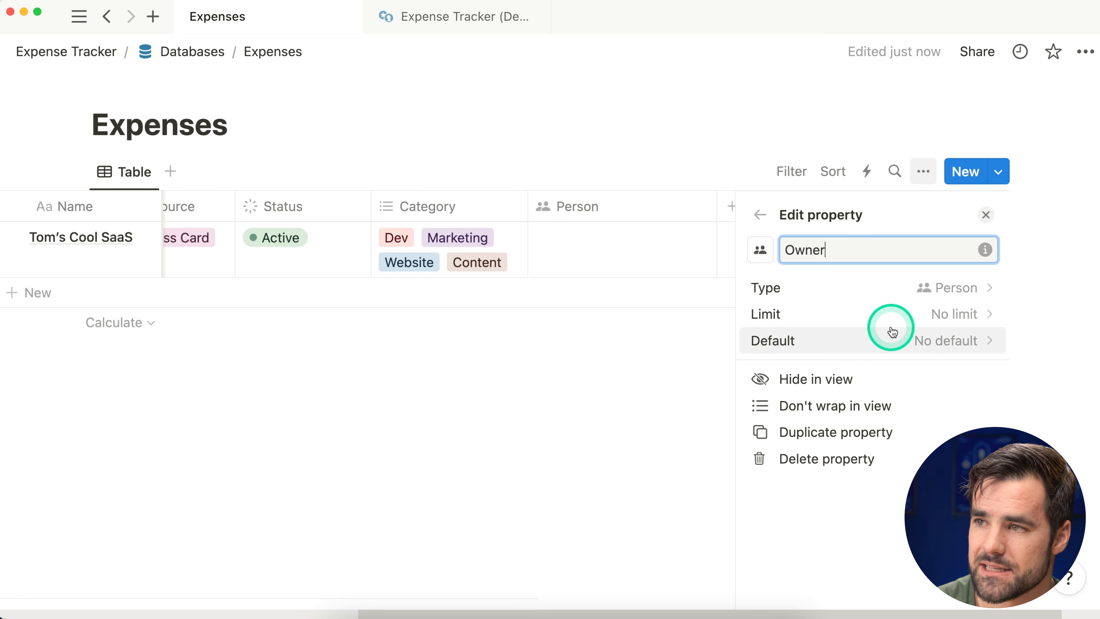
click(863, 319)
click(854, 348)
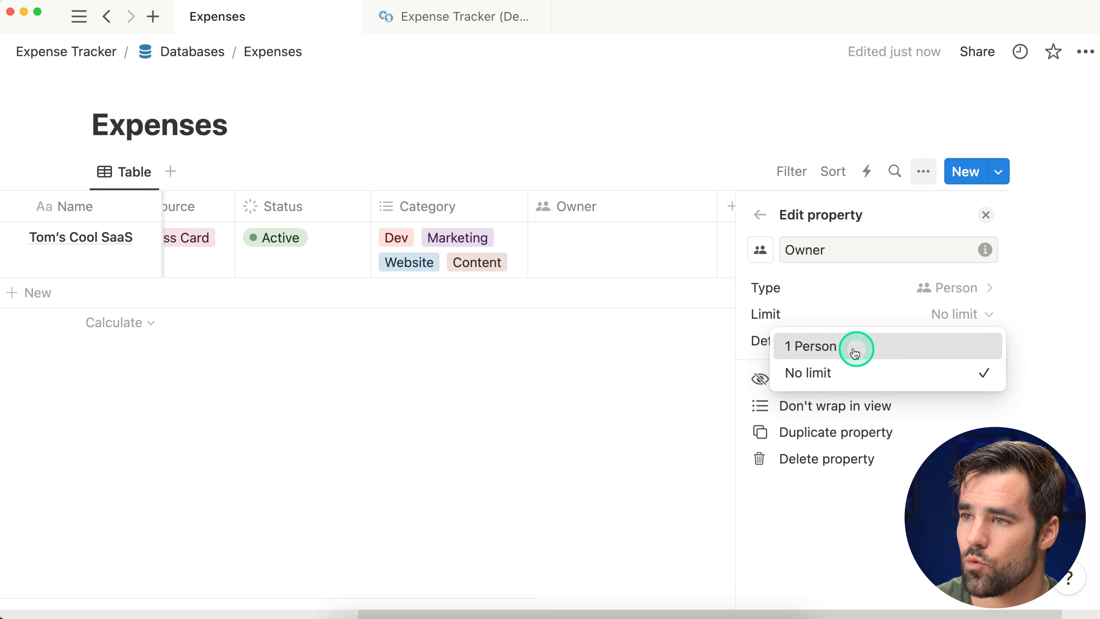
click(986, 215)
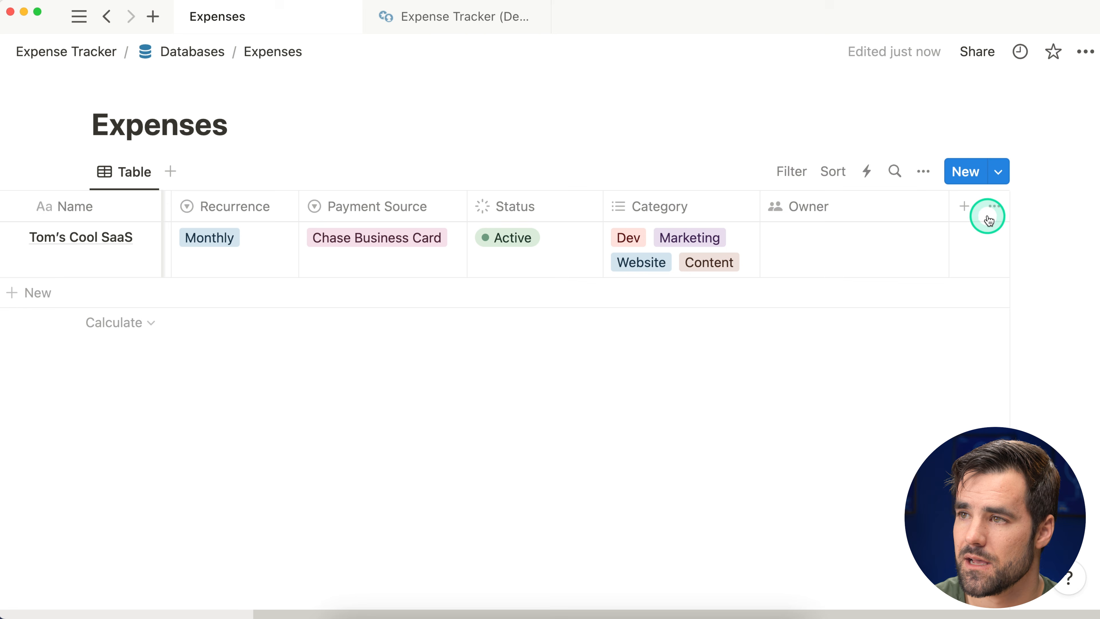
Step: Assign an owner to Tom's Cool SaaS and narrow the Owner column
click(831, 244)
click(861, 300)
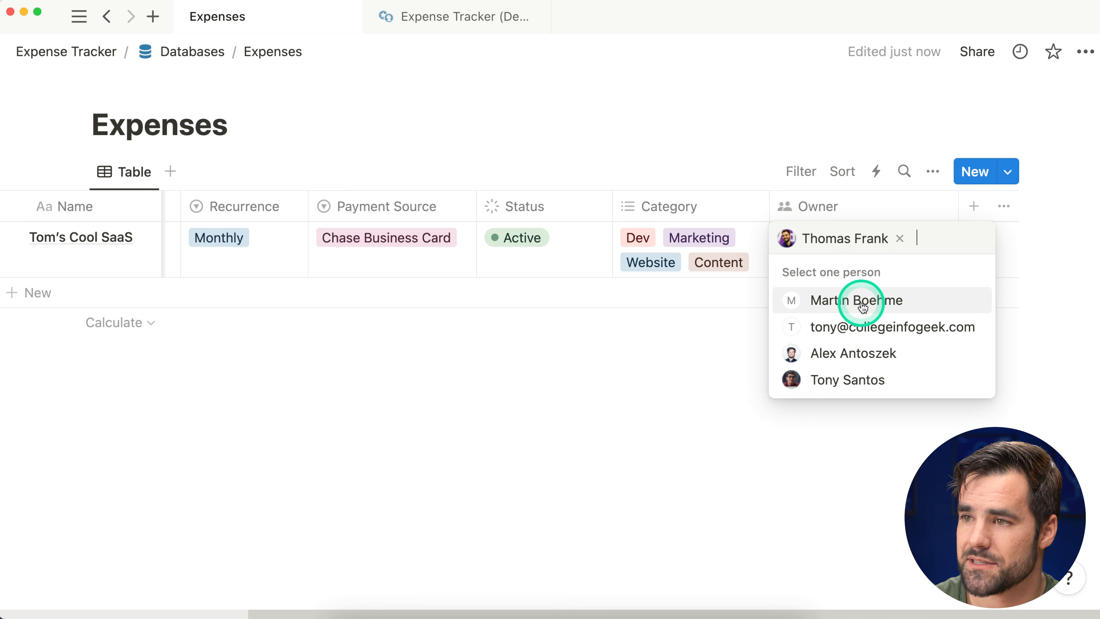
click(645, 376)
drag(958, 204, 914, 209)
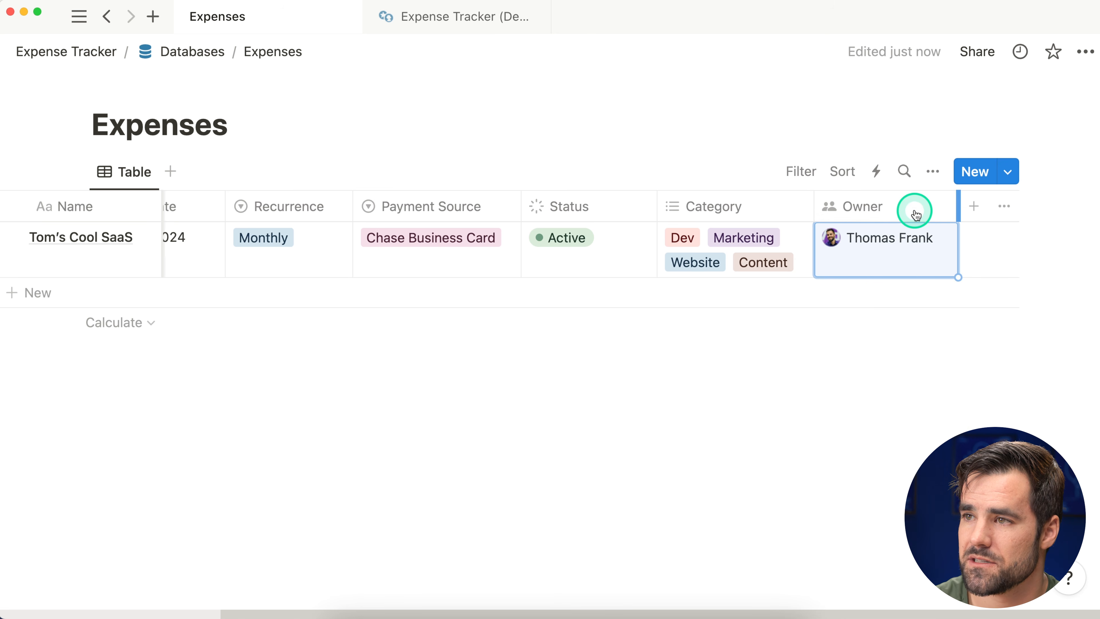
click(973, 207)
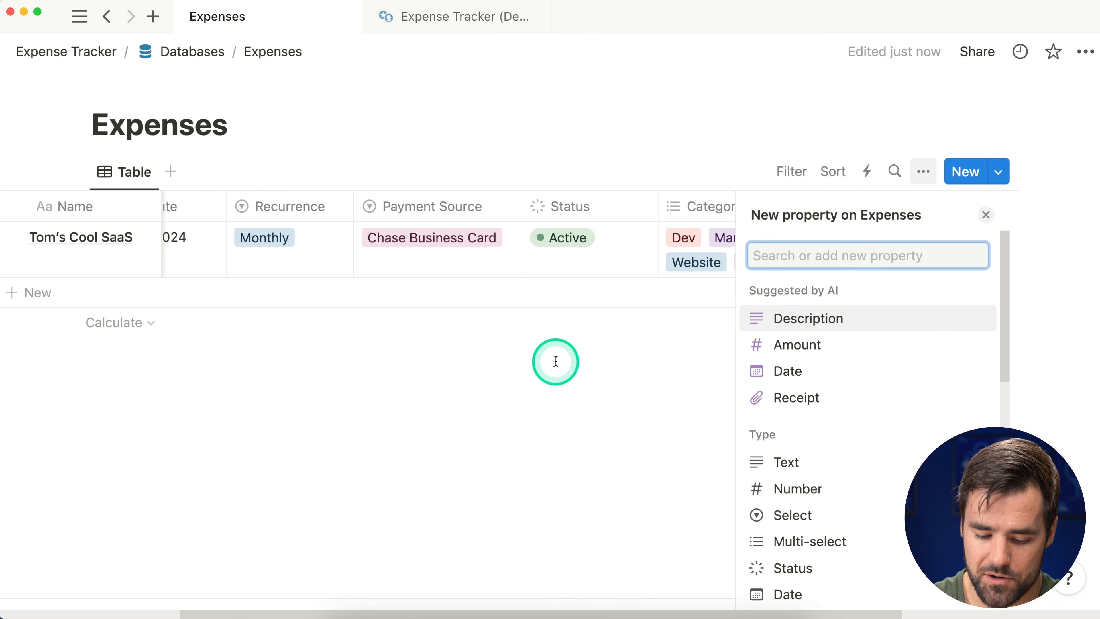
Step: Create a person-type property named Used By
text(per)
click(762, 323)
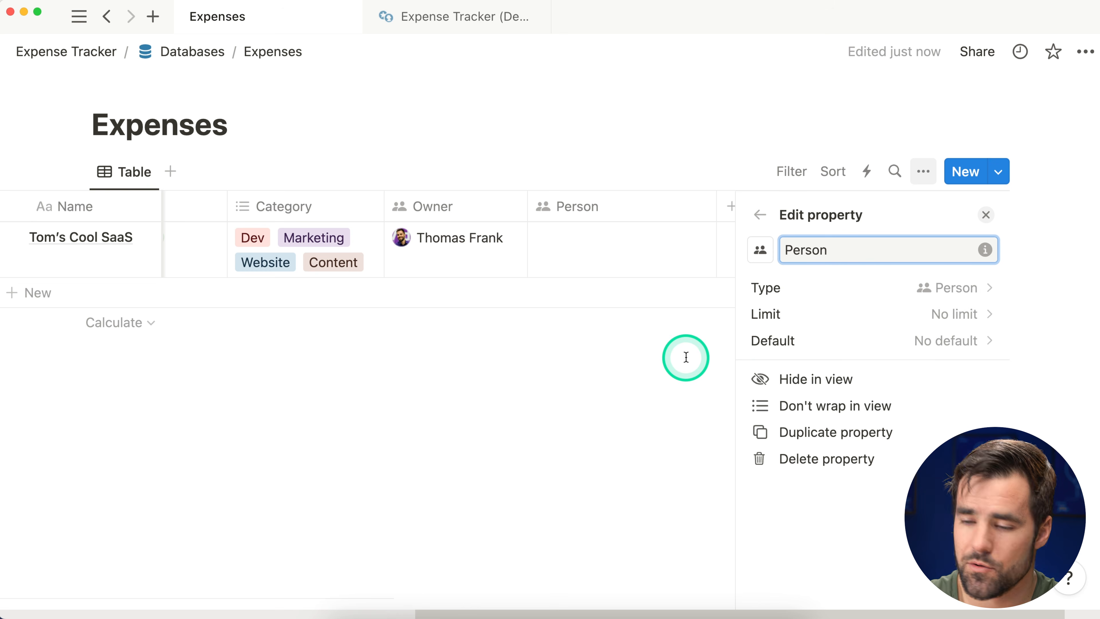
key(BackSpace)
key(BackSpace)
key(BackSpace)
text(Used By)
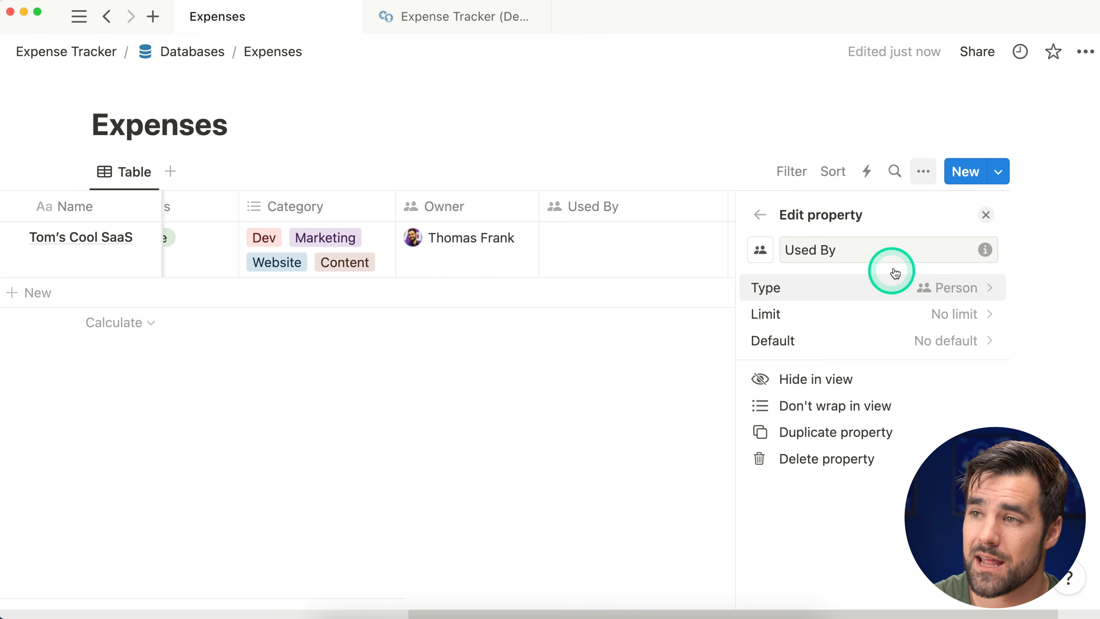
click(985, 215)
Step: Add four people to Tom's Cool SaaS's Used By cell and narrow the column
click(810, 232)
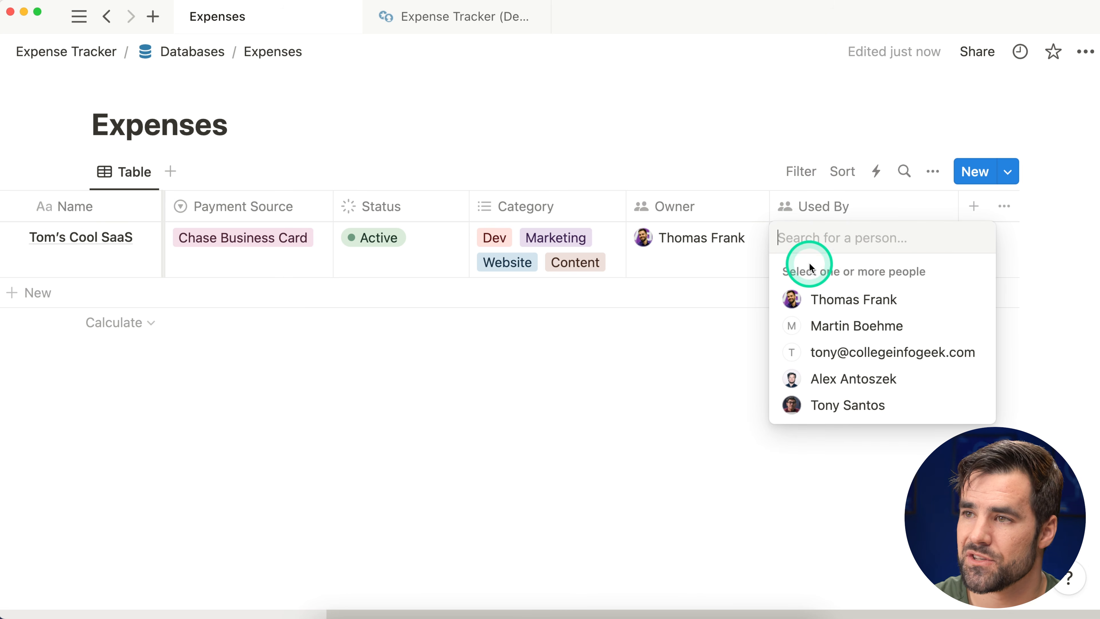
click(864, 405)
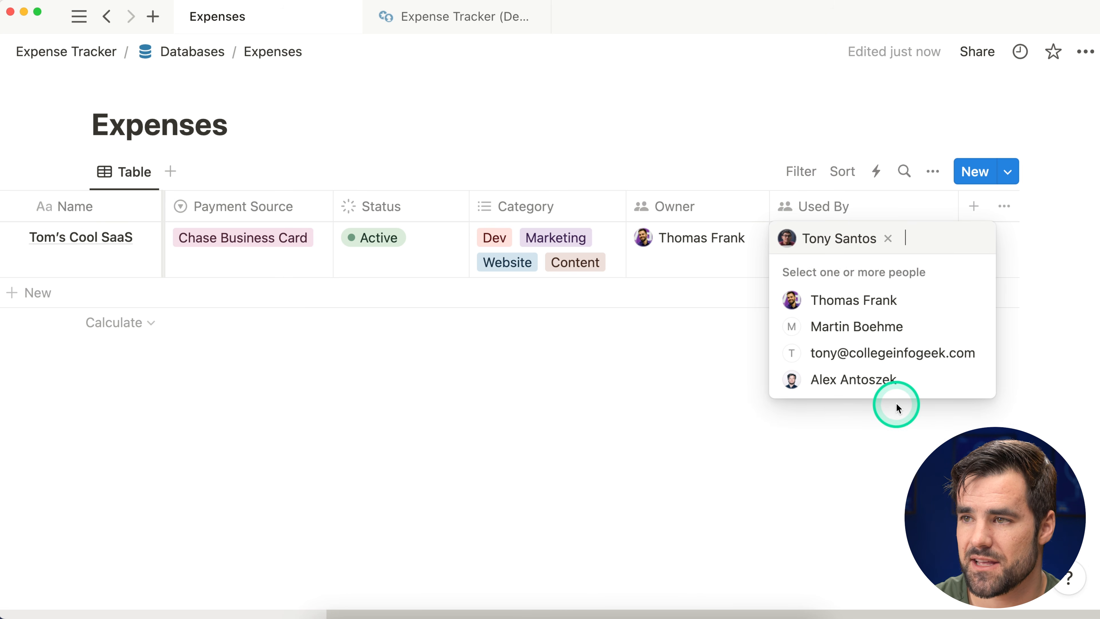
click(927, 377)
click(928, 350)
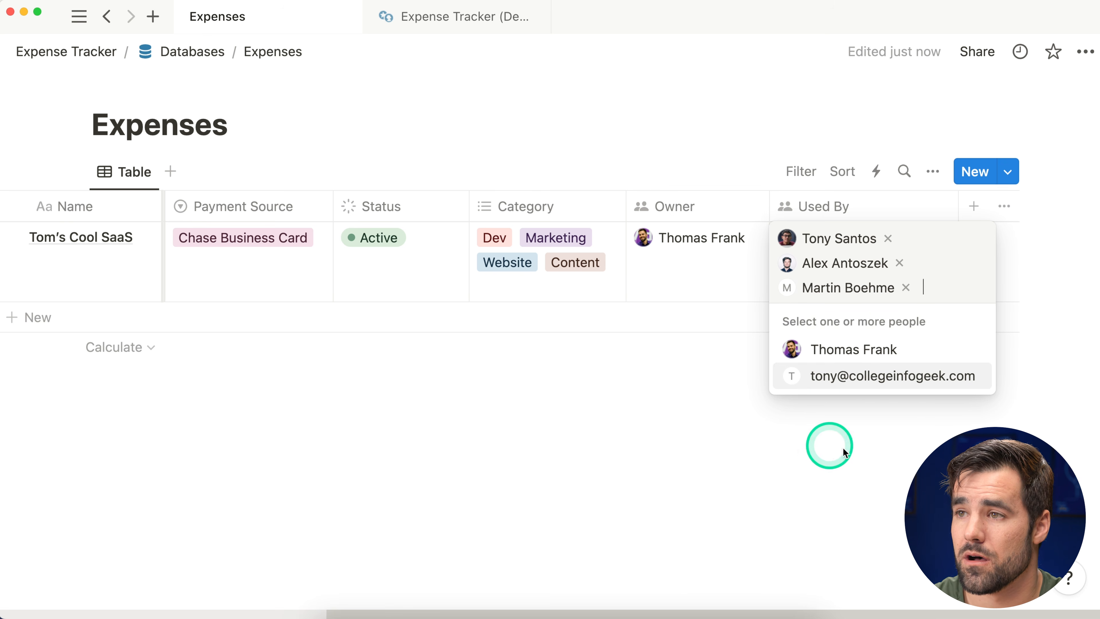
click(911, 356)
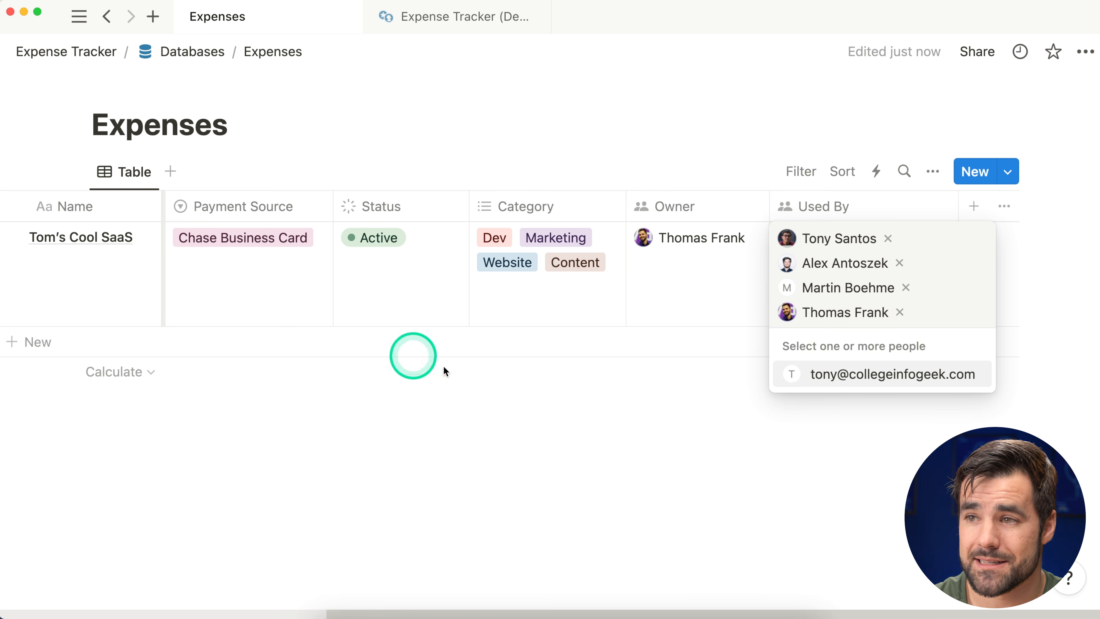
key(Escape)
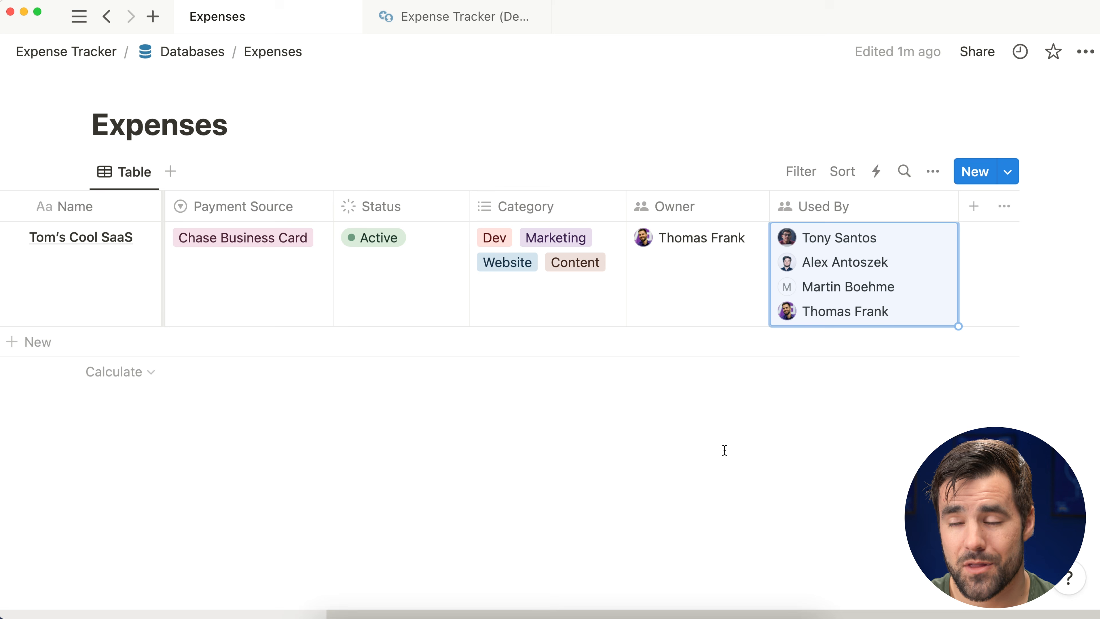
drag(958, 204, 946, 214)
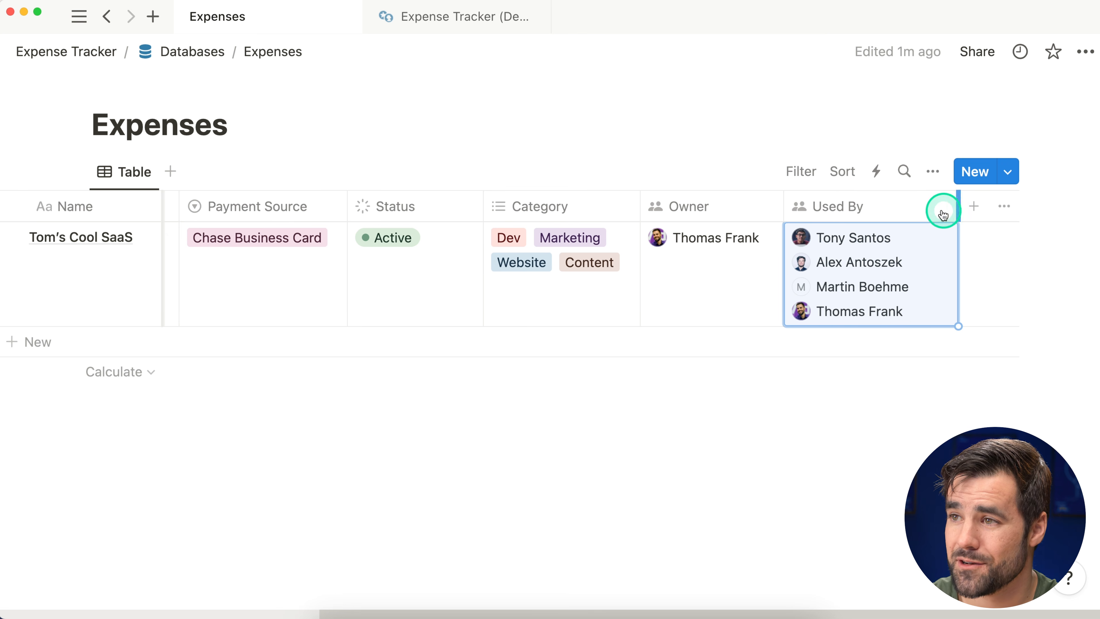
Step: Create a URL-type property named Link after Used By
click(974, 207)
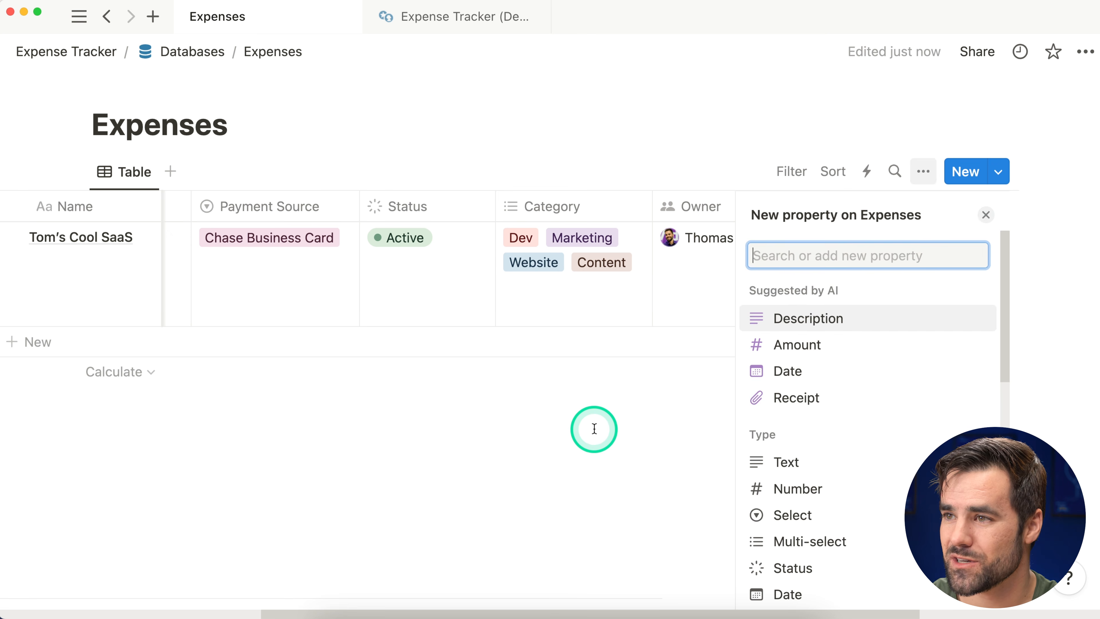
text(URL)
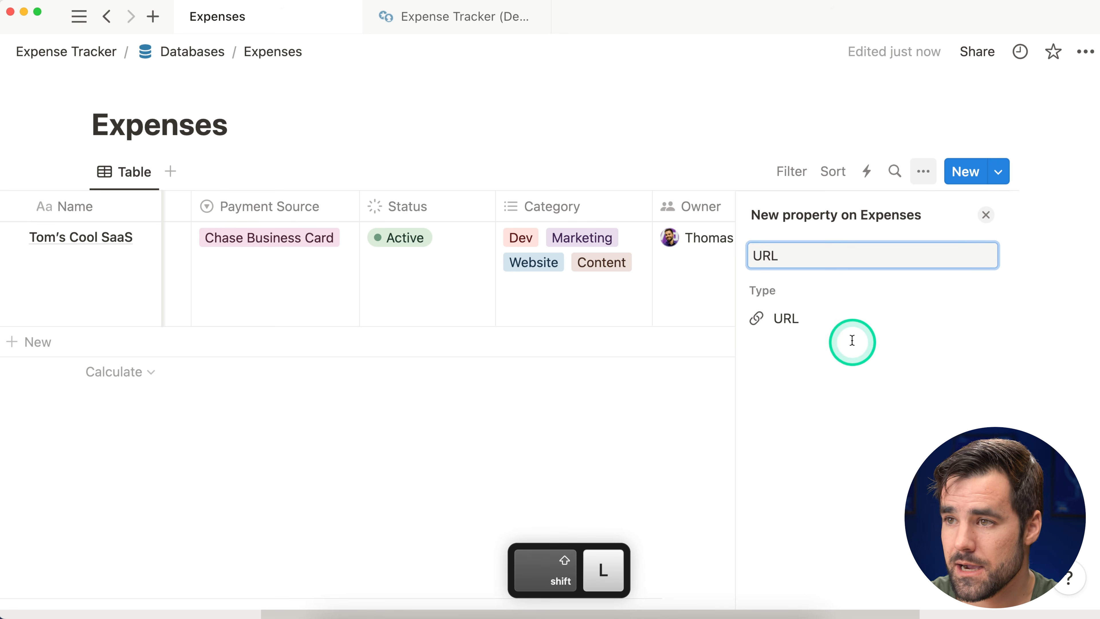
click(854, 332)
text(Link)
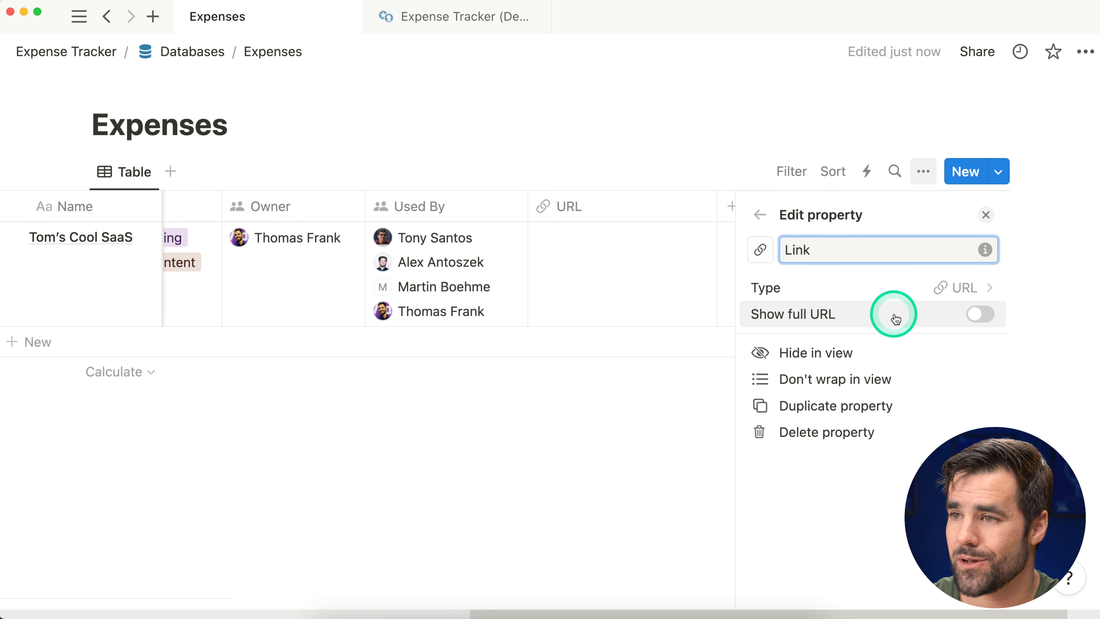
click(986, 215)
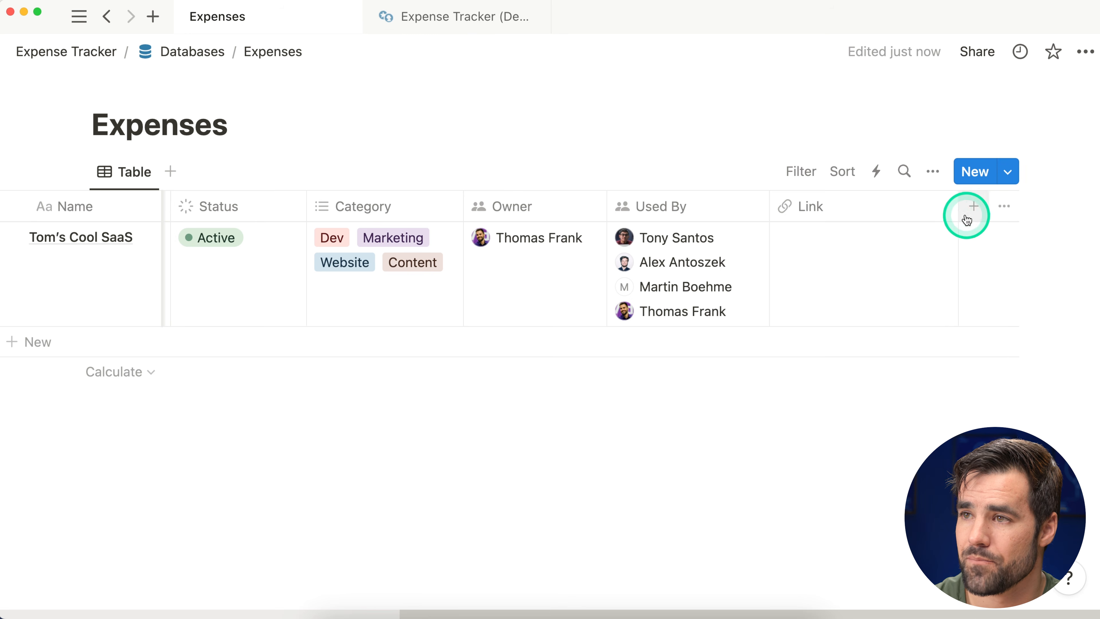
scroll(956, 212, left, 2)
Step: Add a text property named Notes to the Expenses table
click(959, 203)
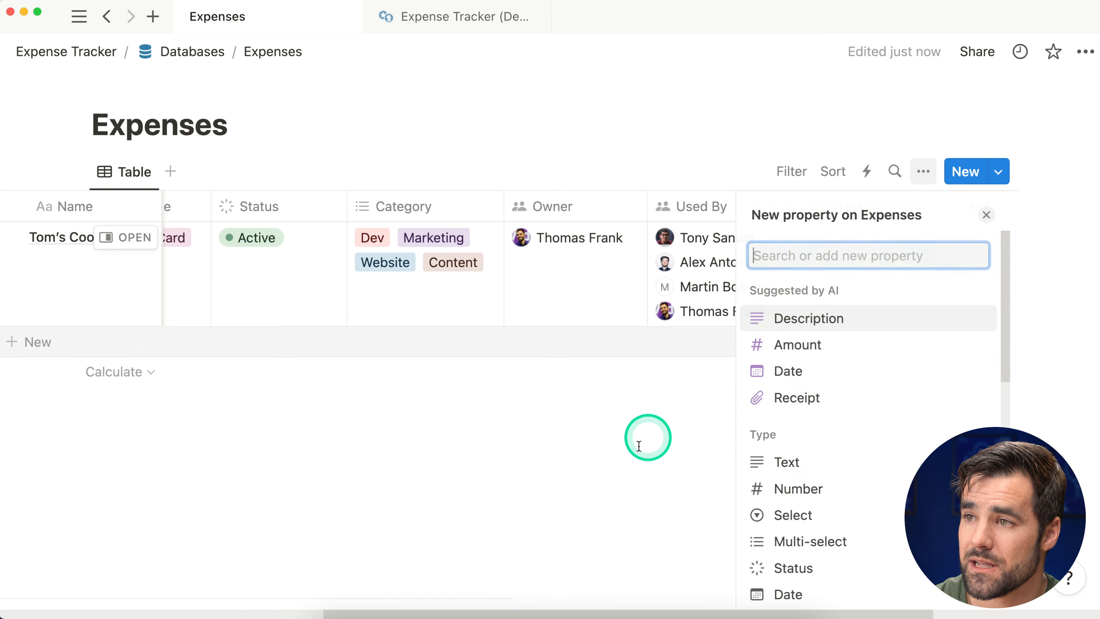
click(829, 462)
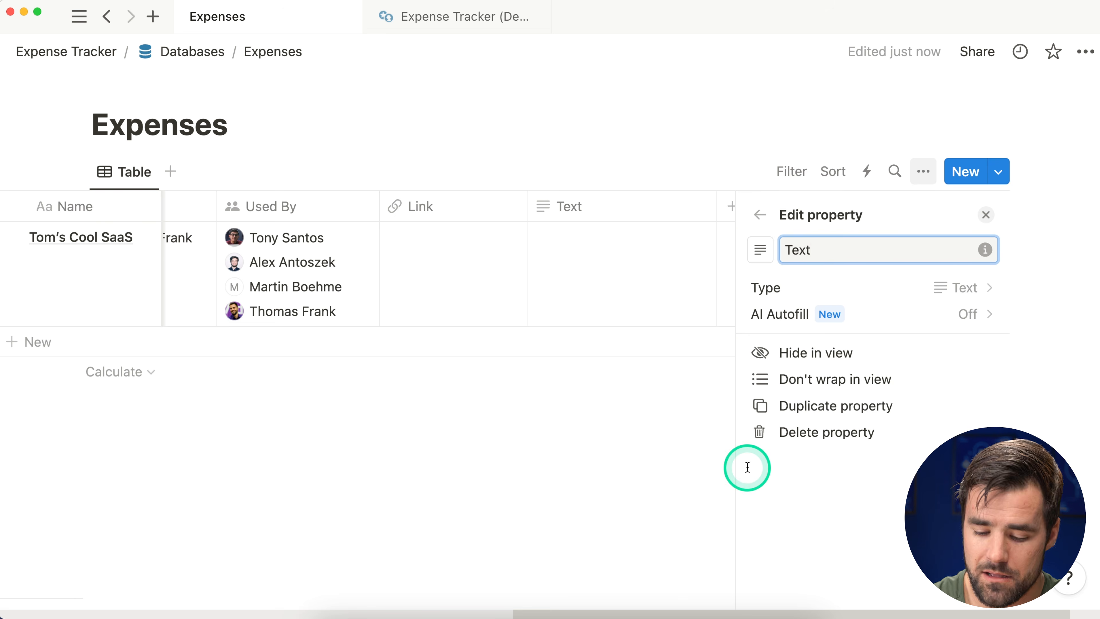
text(Notes)
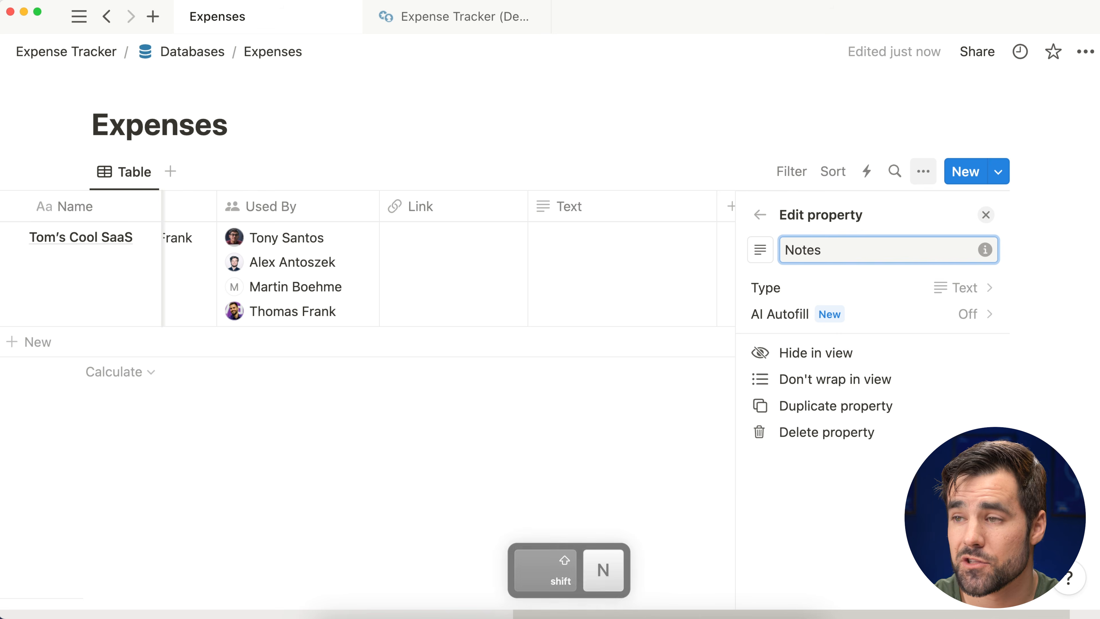
click(987, 215)
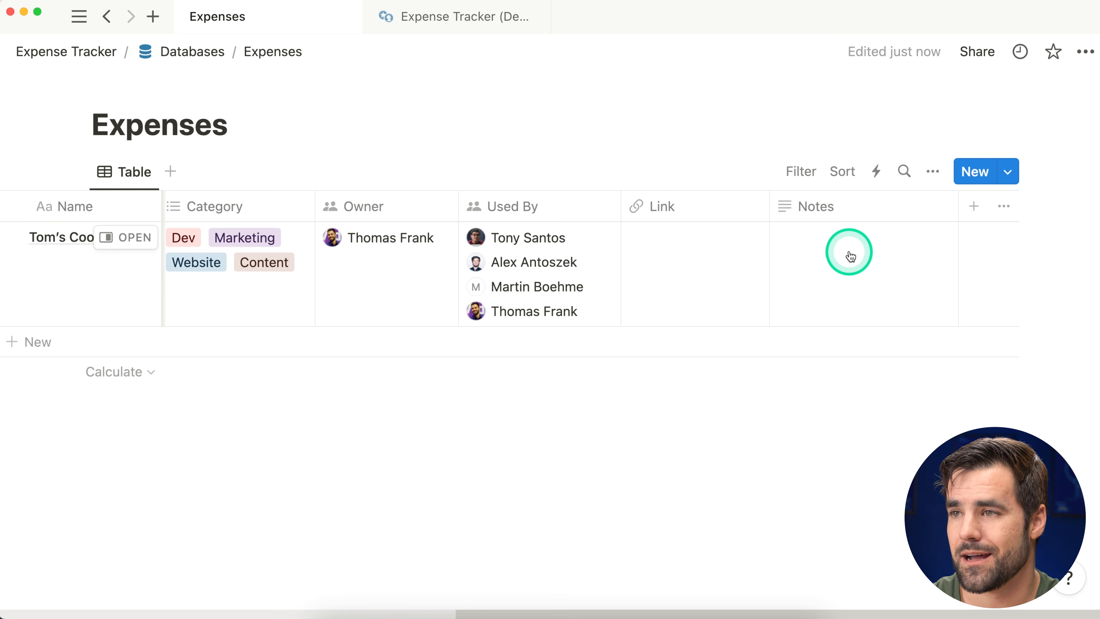
Step: Write a short don't-cancel note in Tom's Cool SaaS's Notes cell
click(821, 295)
text(N)
key(Escape)
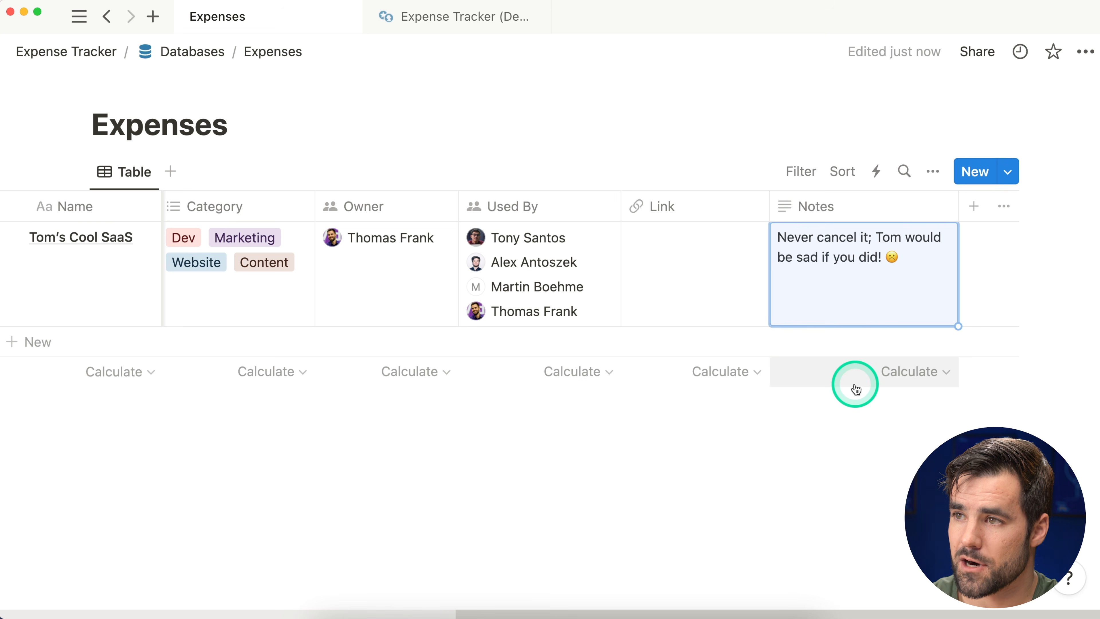
click(980, 208)
scroll(913, 385, down, 3)
click(833, 523)
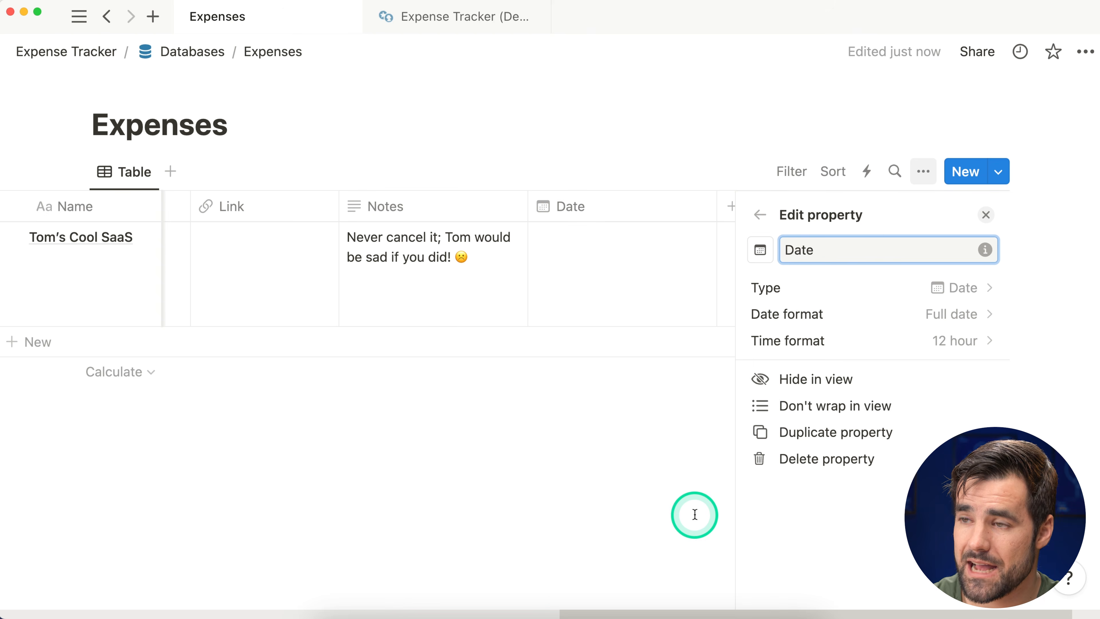
text(Cancel)
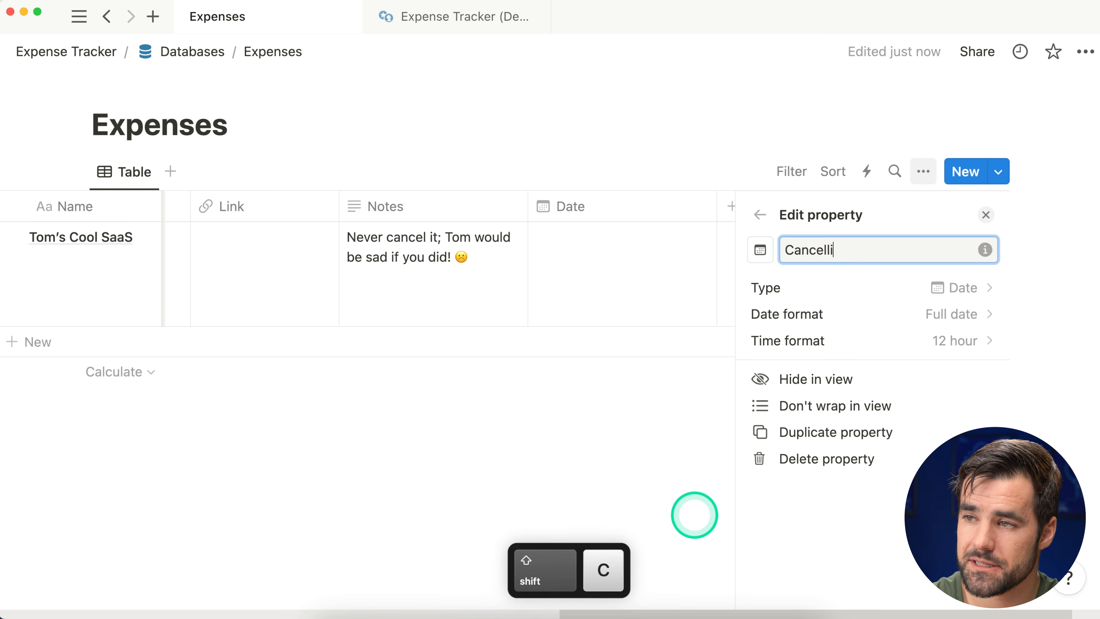
text(ation Date)
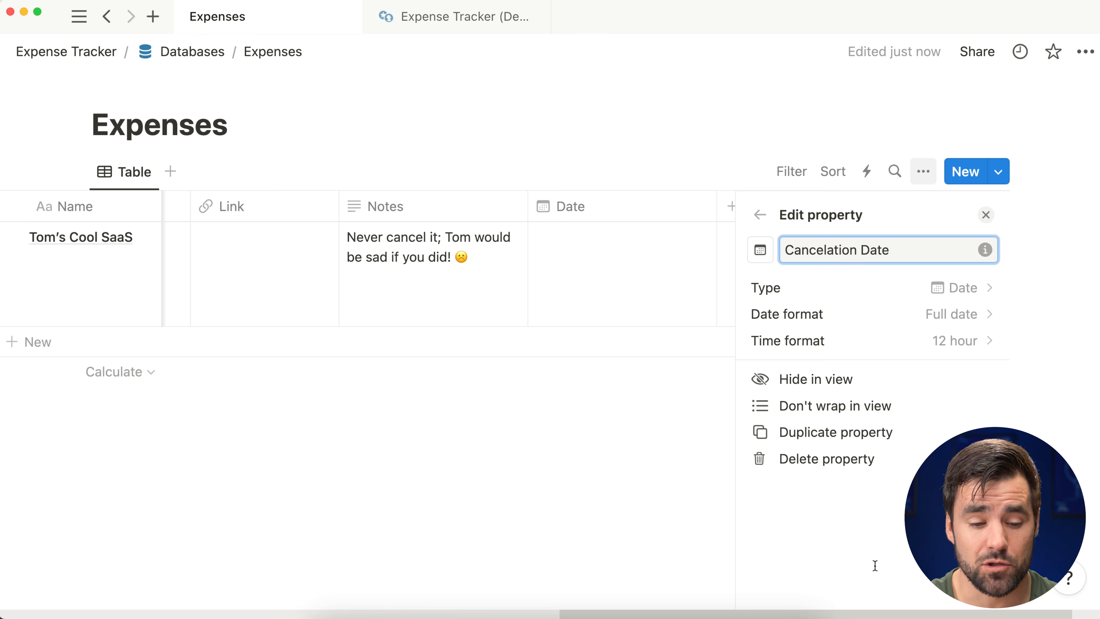
click(1019, 224)
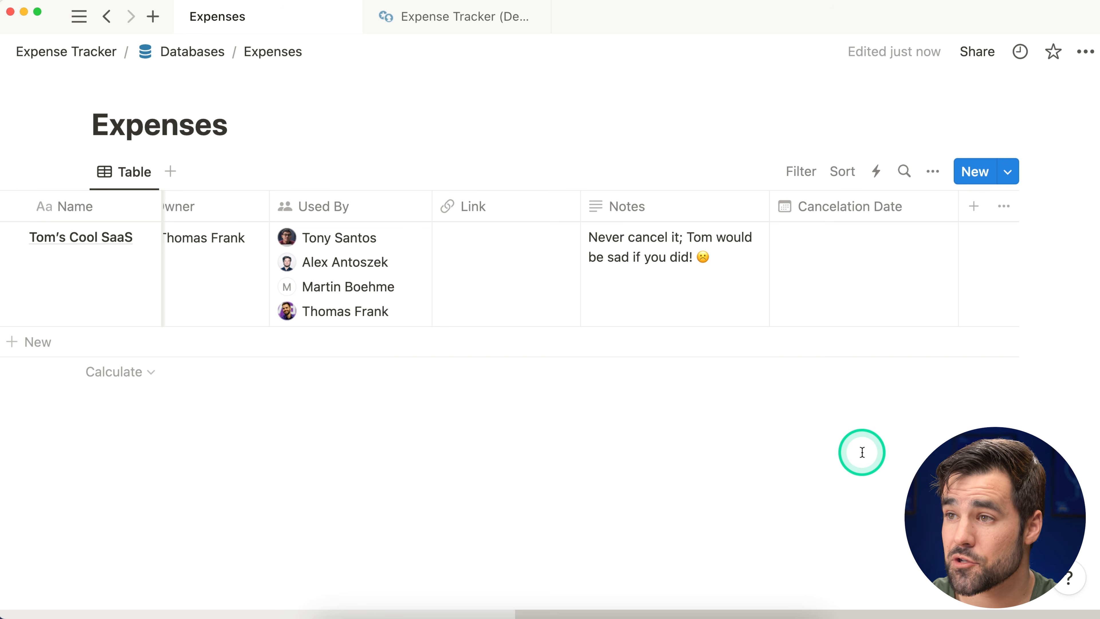
scroll(818, 294, left, 10)
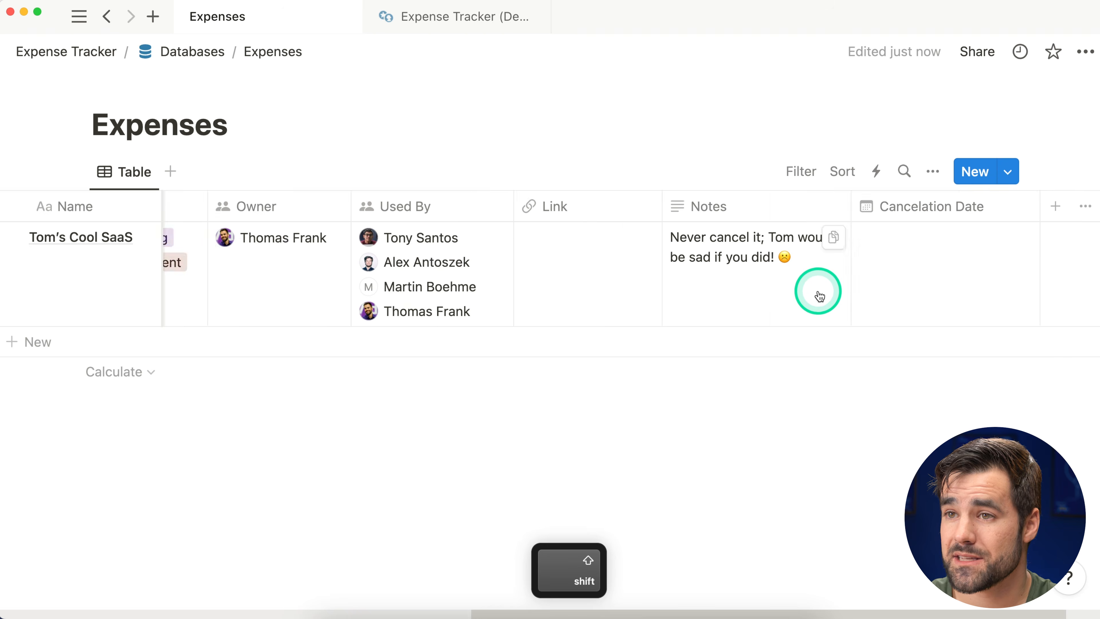
scroll(329, 249, right, 10)
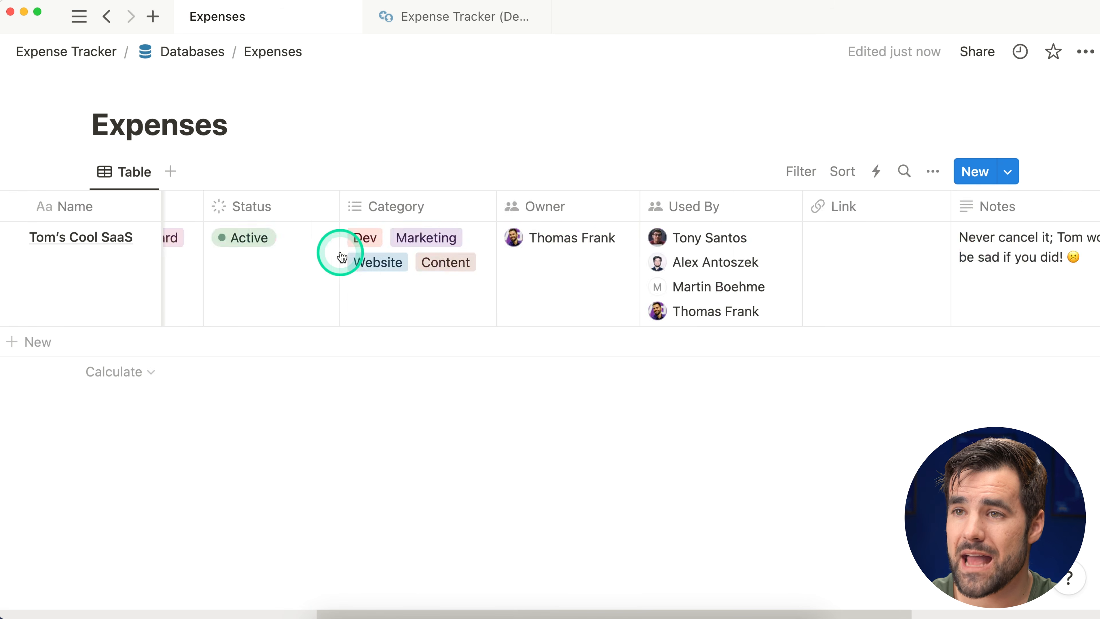
scroll(736, 282, left, 10)
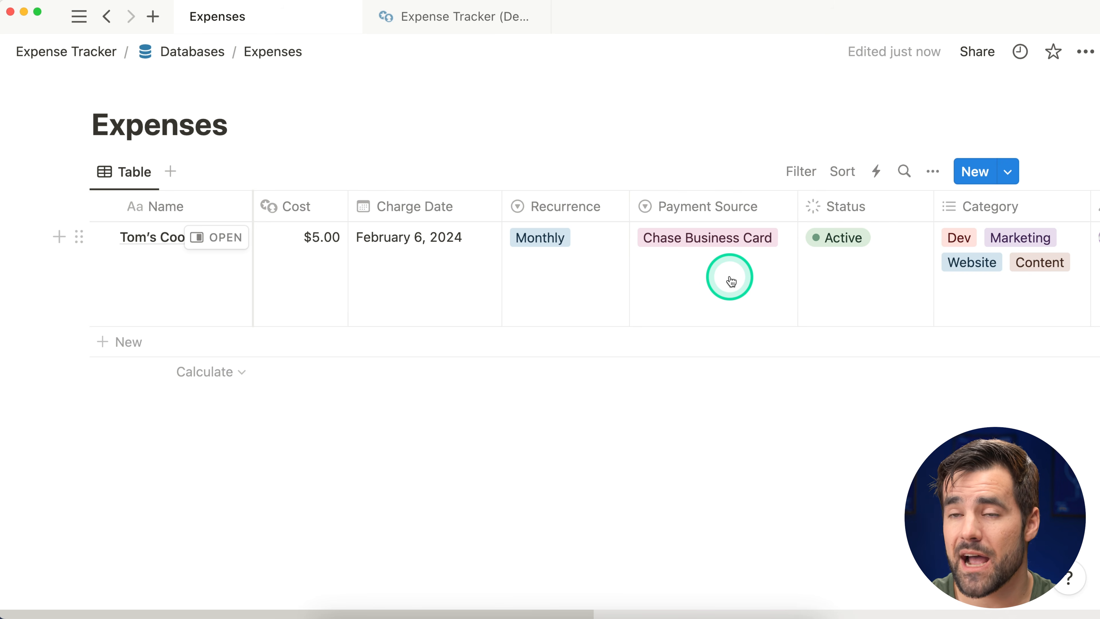
Step: On the Expense Tracker (Demo) page, inspect CloudFlare's Monthly Cost formula without changing it
click(445, 19)
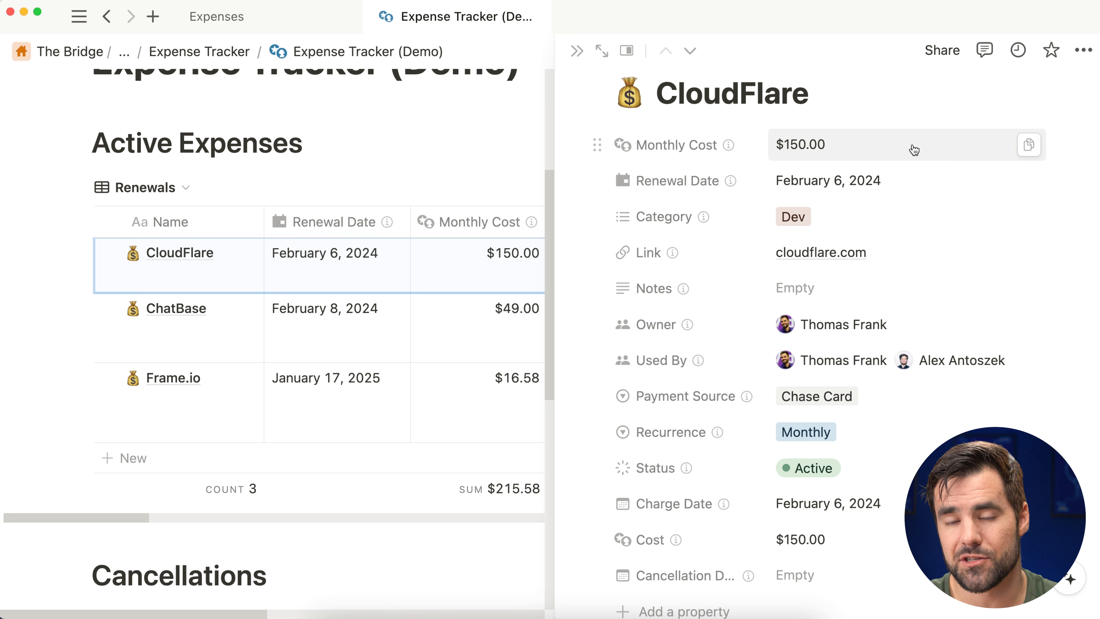
click(929, 185)
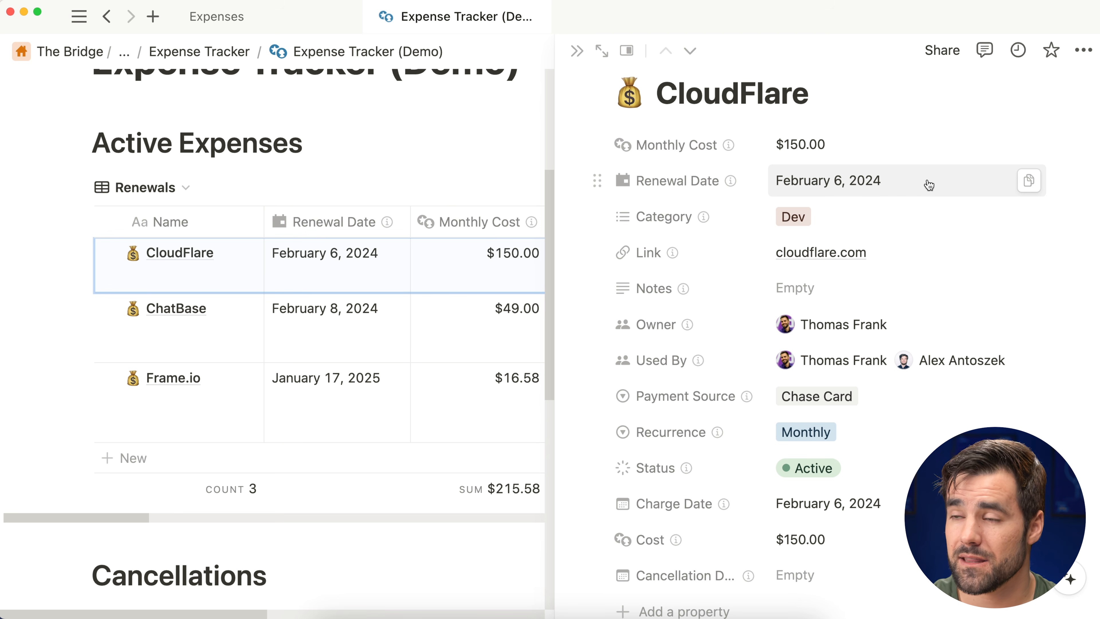
click(897, 145)
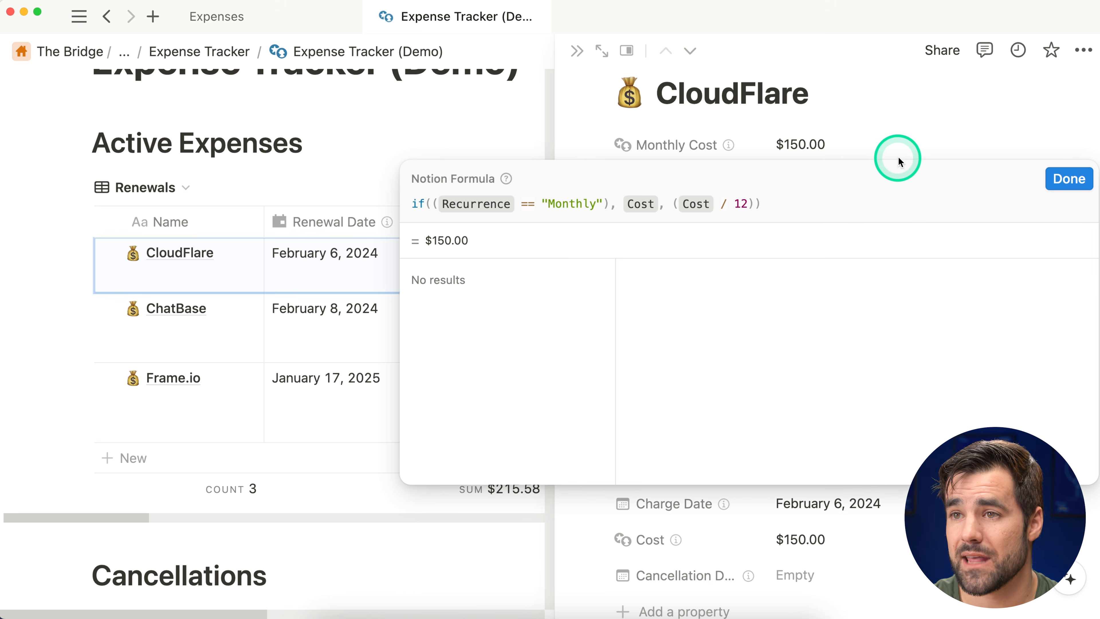
click(1066, 180)
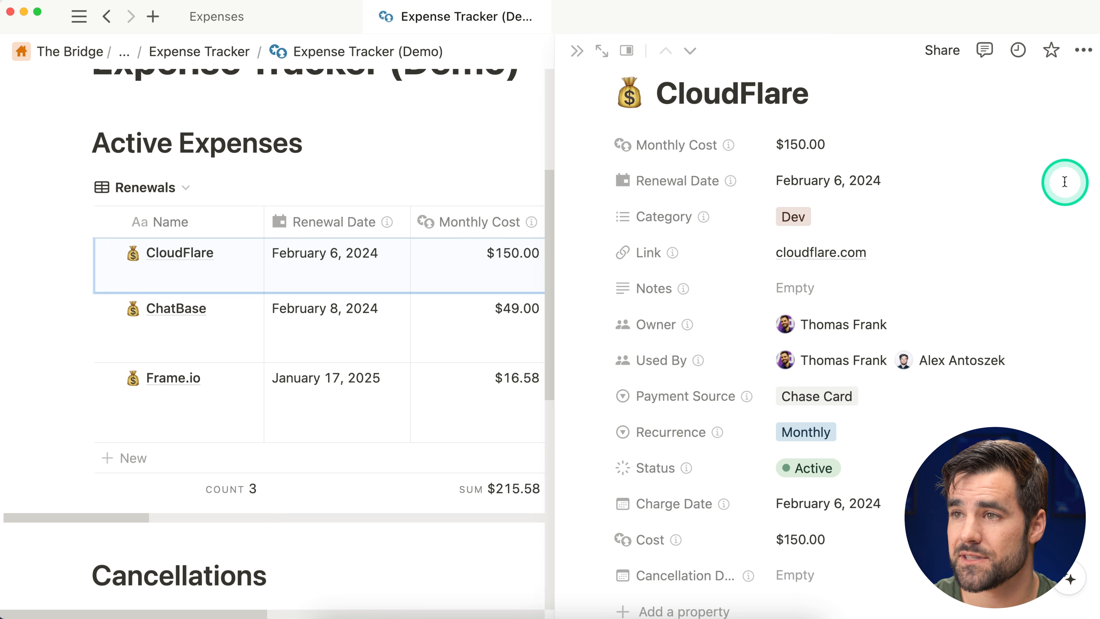
Step: Back in Expenses, create a Formula property named Monthly Cost
click(241, 18)
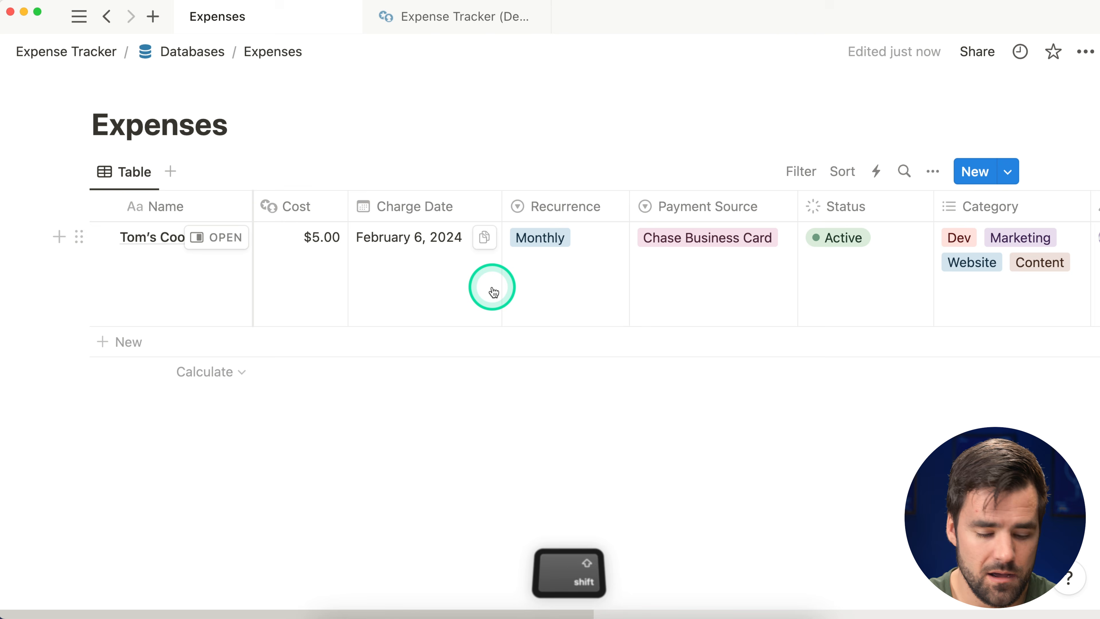
scroll(491, 290, right, 10)
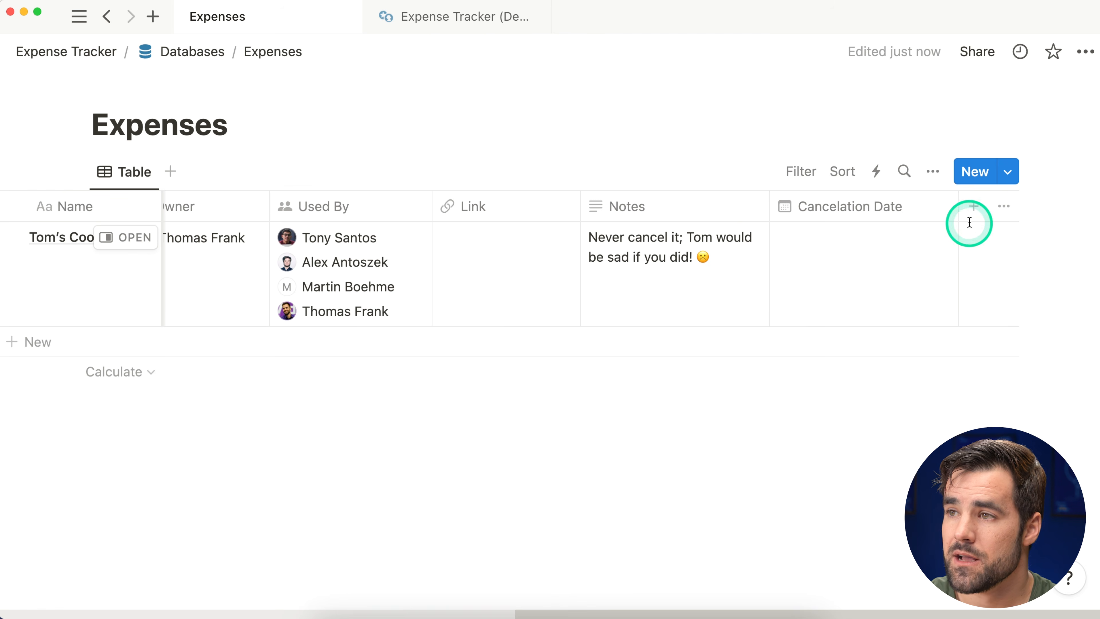
click(973, 206)
text(form)
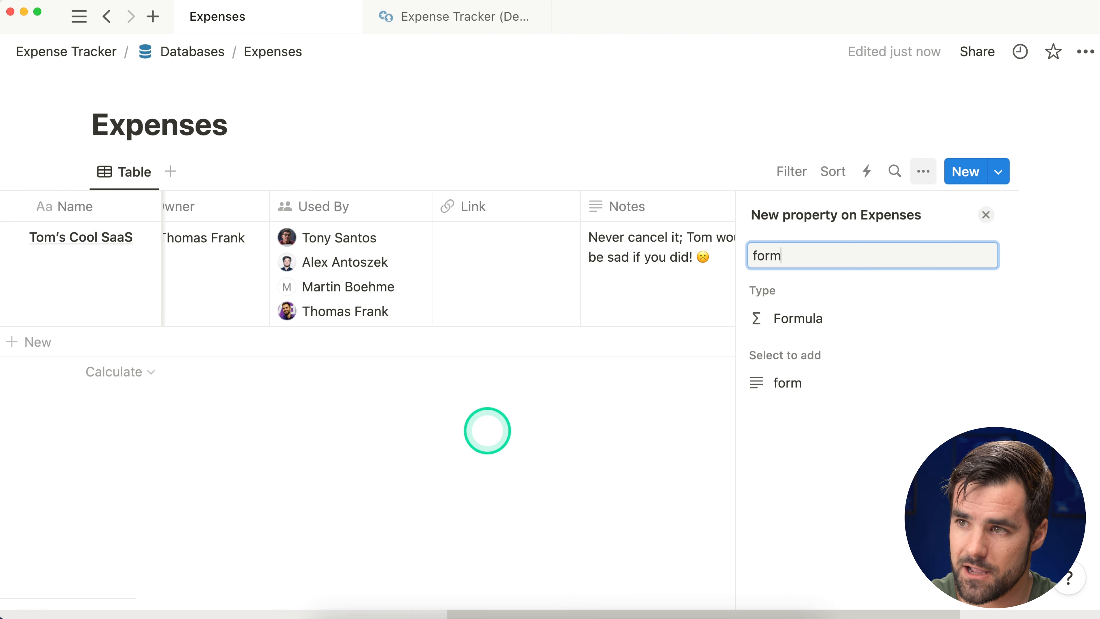
click(845, 318)
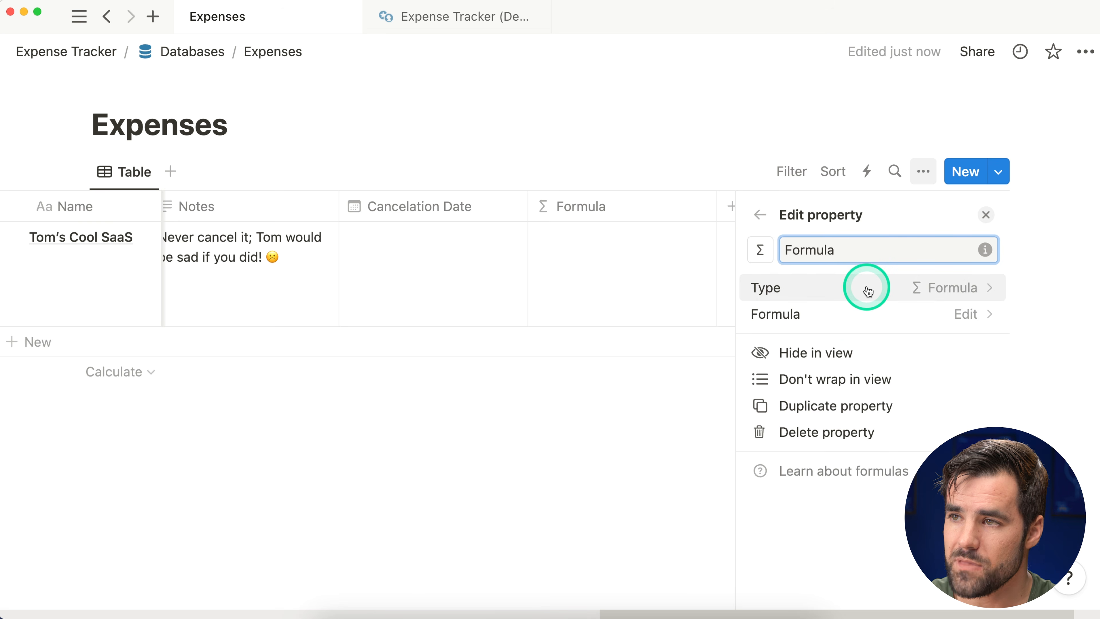
text(Monthly Cost)
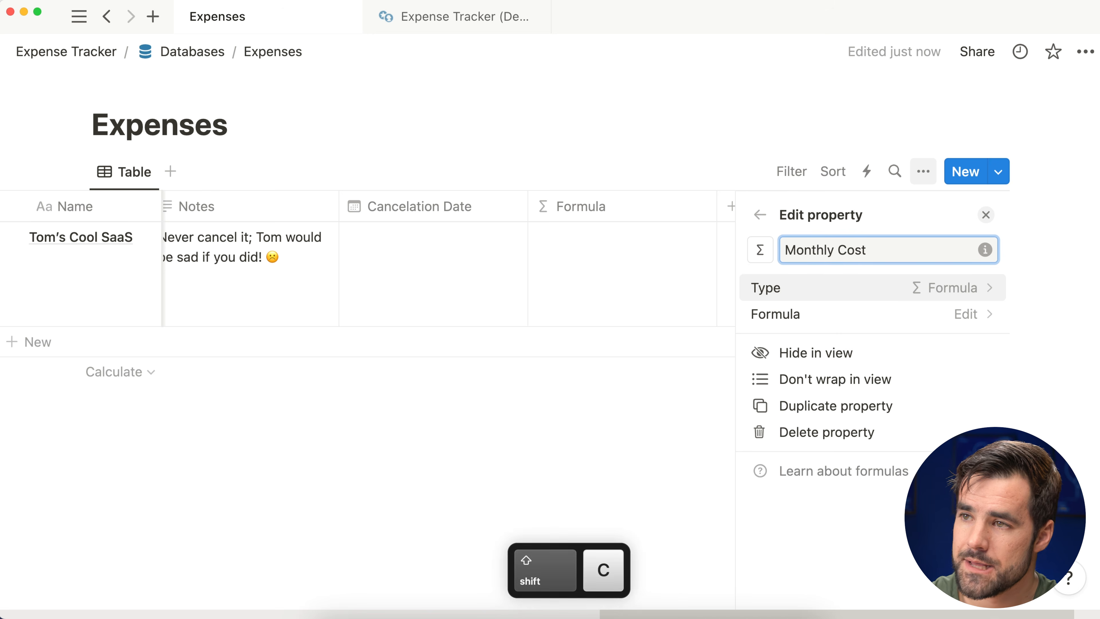
Step: Give Monthly Cost a money icon and drag its column toward Name
click(760, 249)
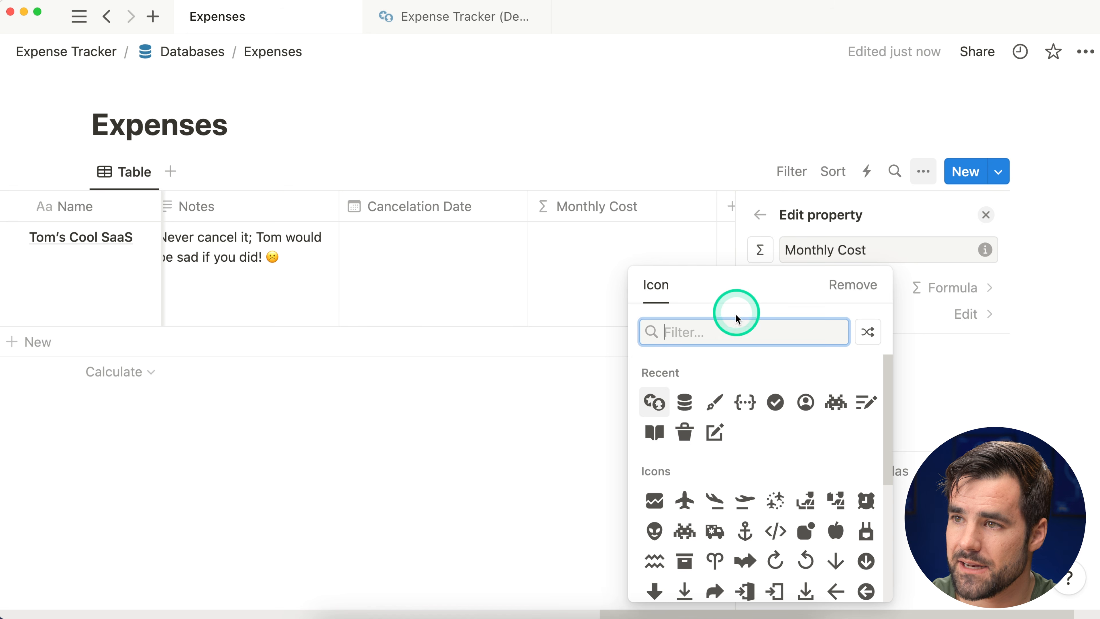
click(738, 331)
text(money)
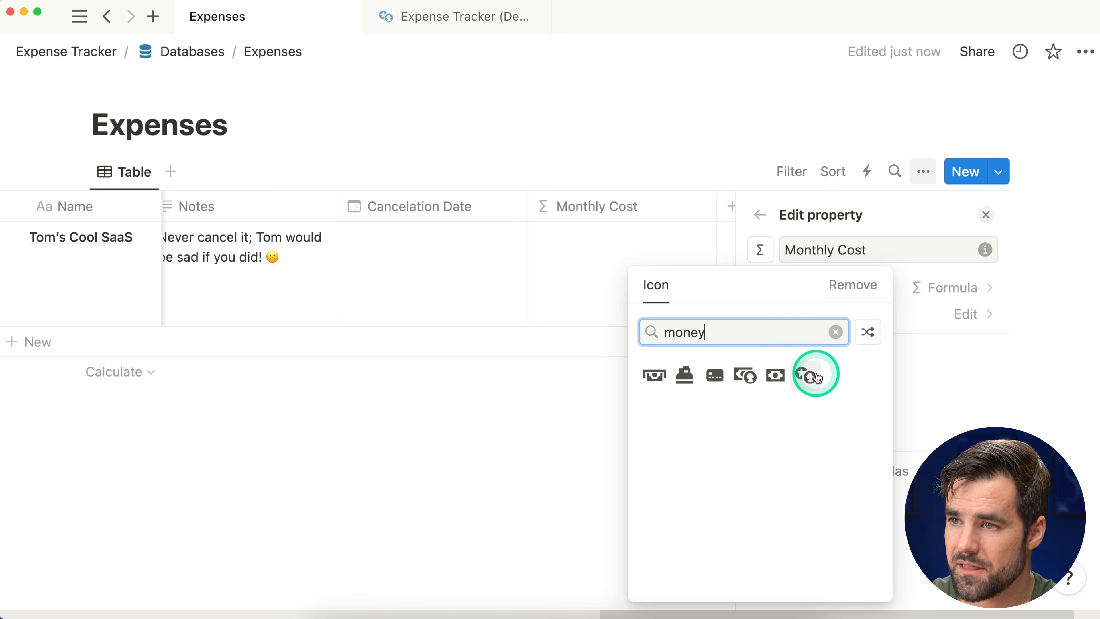
click(816, 375)
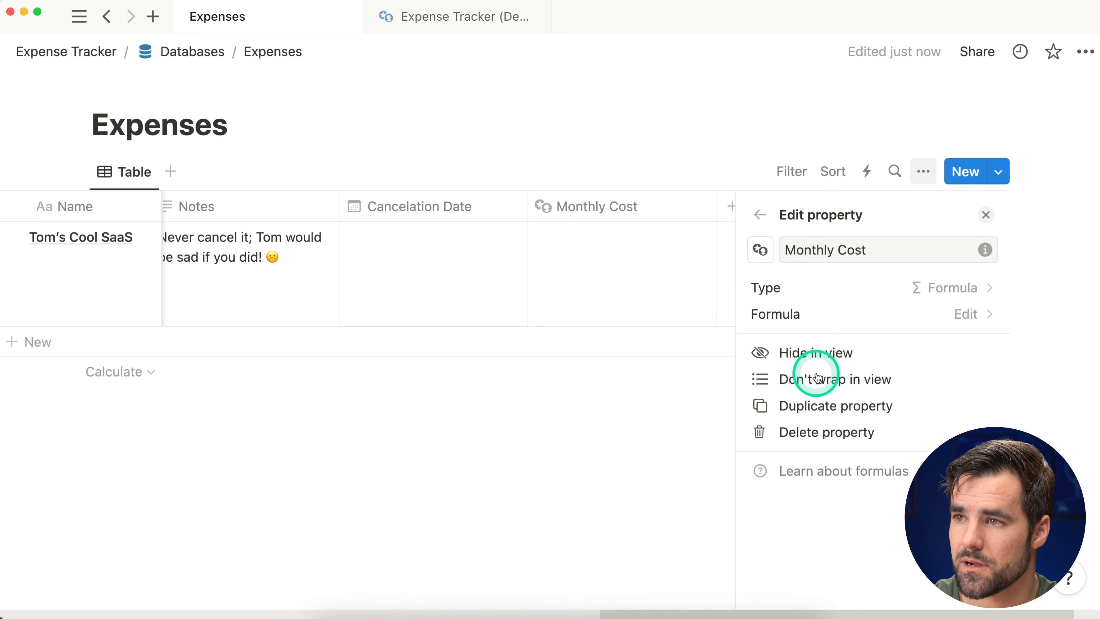
click(986, 215)
drag(866, 227, 278, 225)
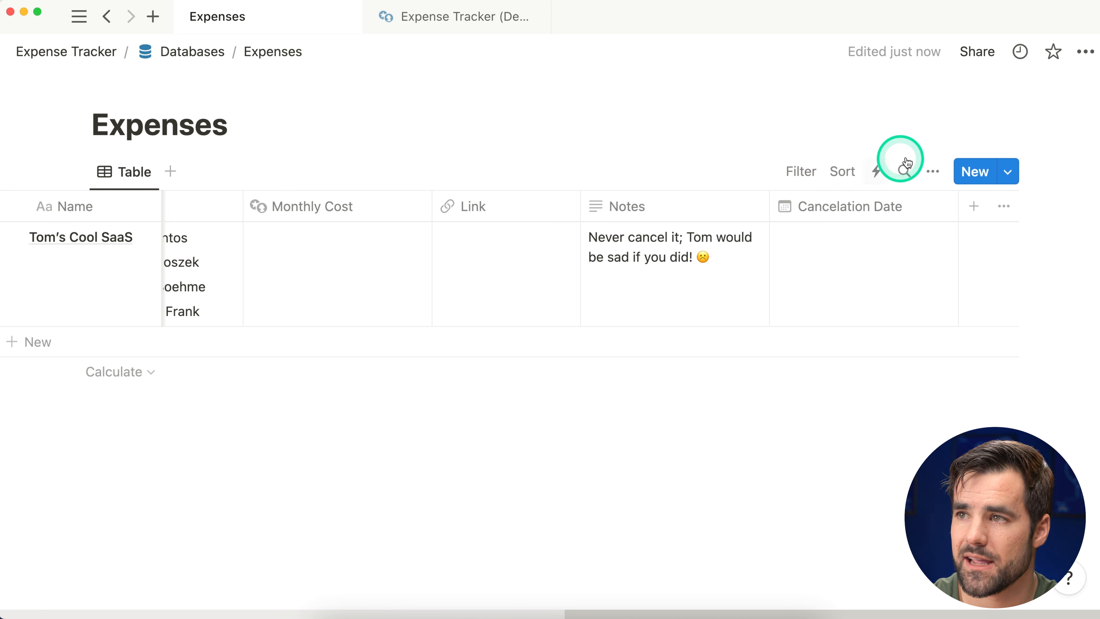
Step: Move Monthly Cost to the top of the property order, then put Name first again
click(930, 183)
click(860, 331)
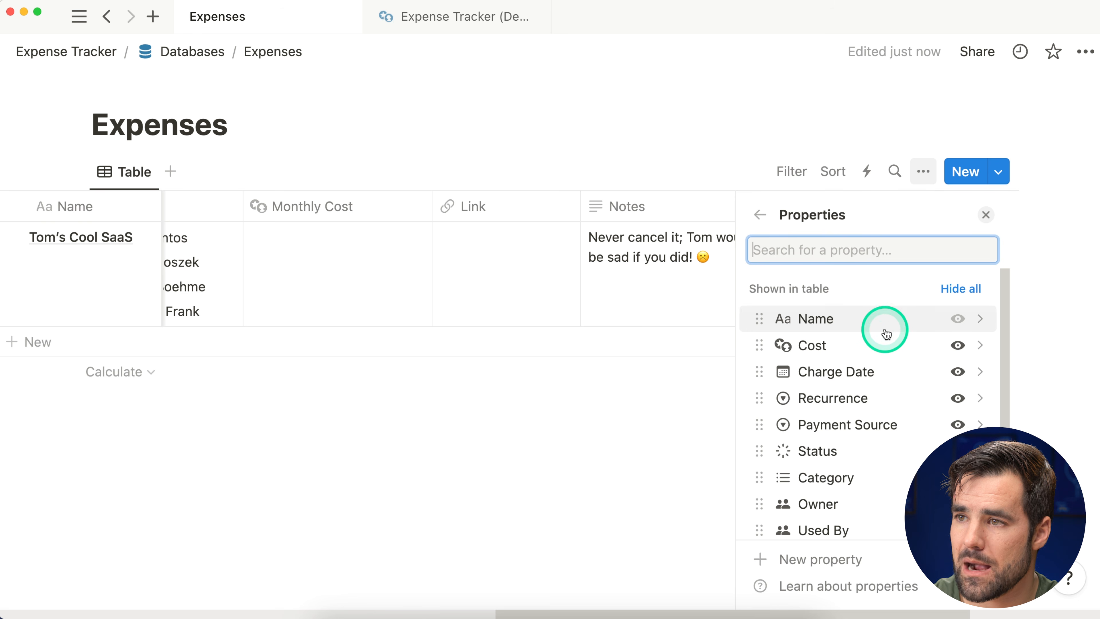
scroll(874, 365, down, 5)
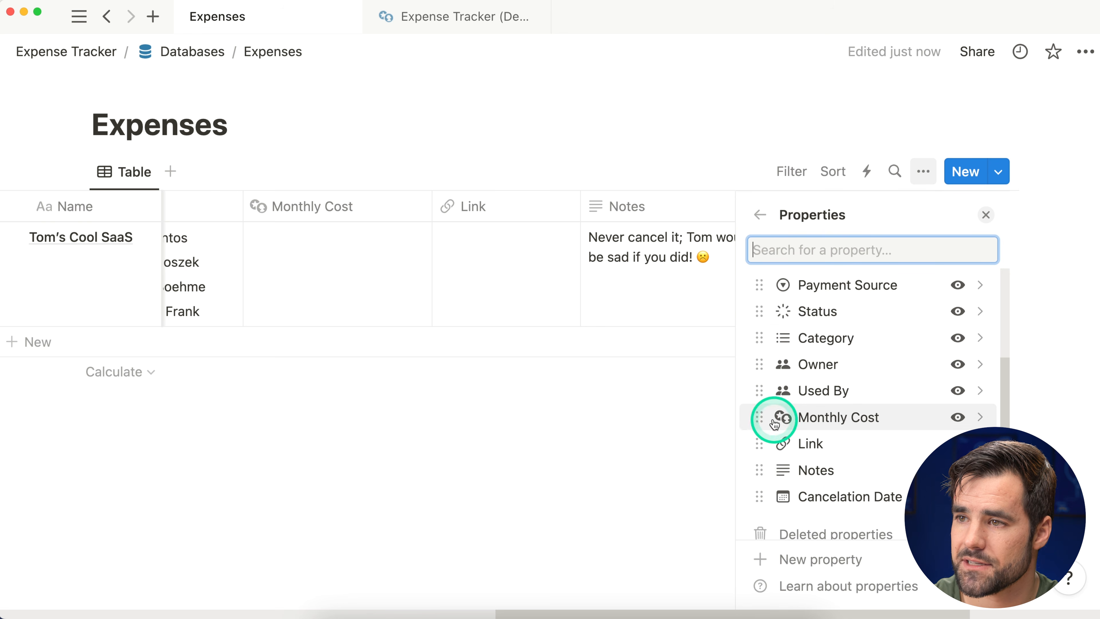
drag(759, 395, 762, 320)
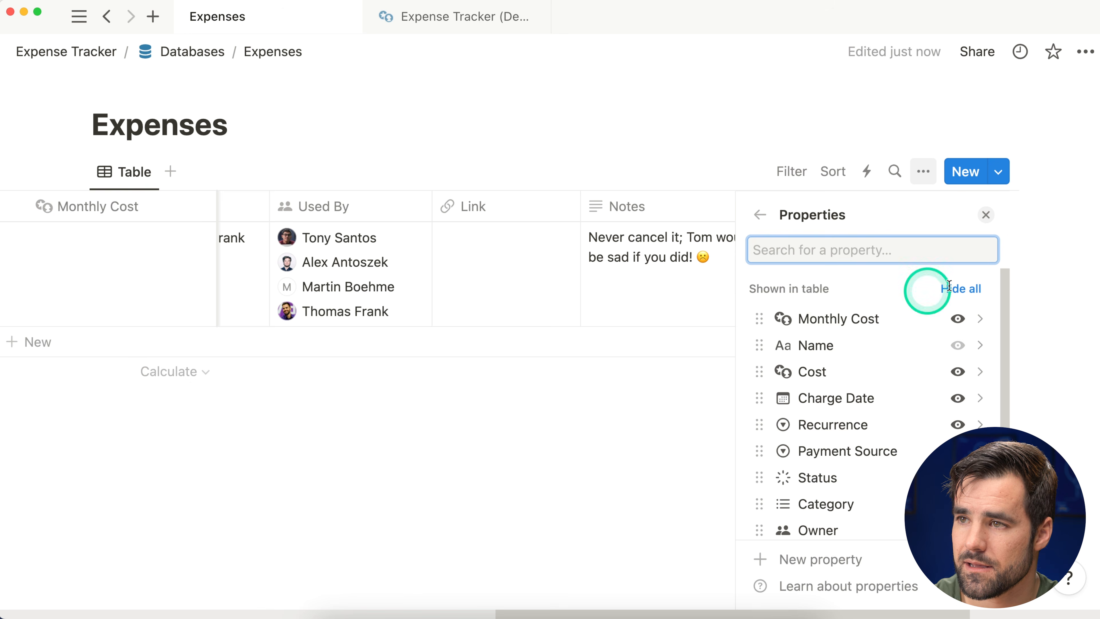
click(985, 215)
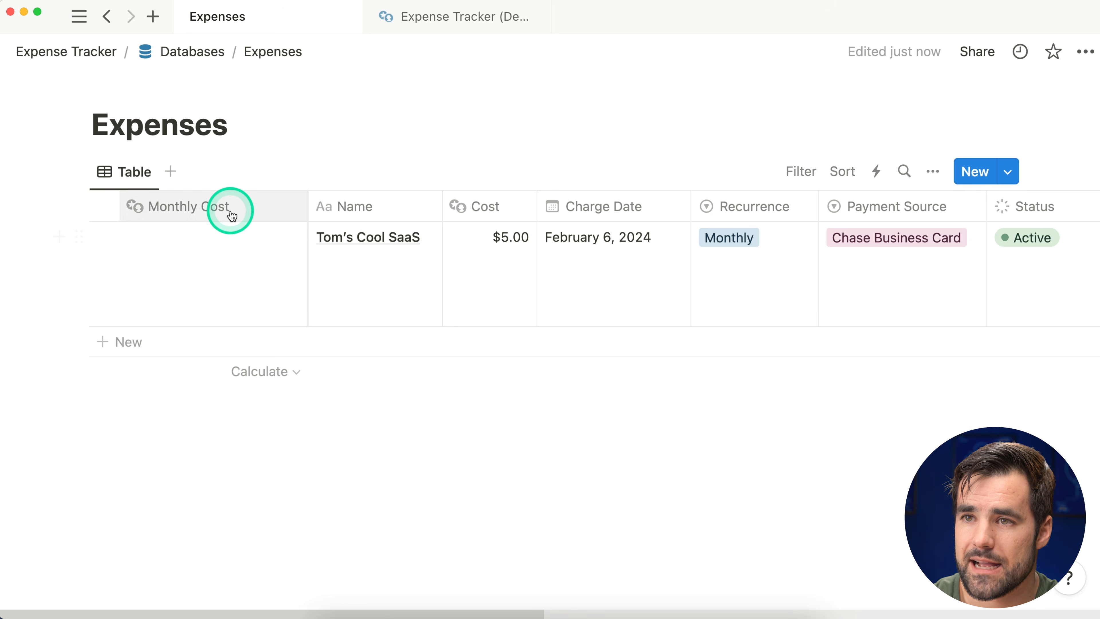
drag(329, 209, 162, 222)
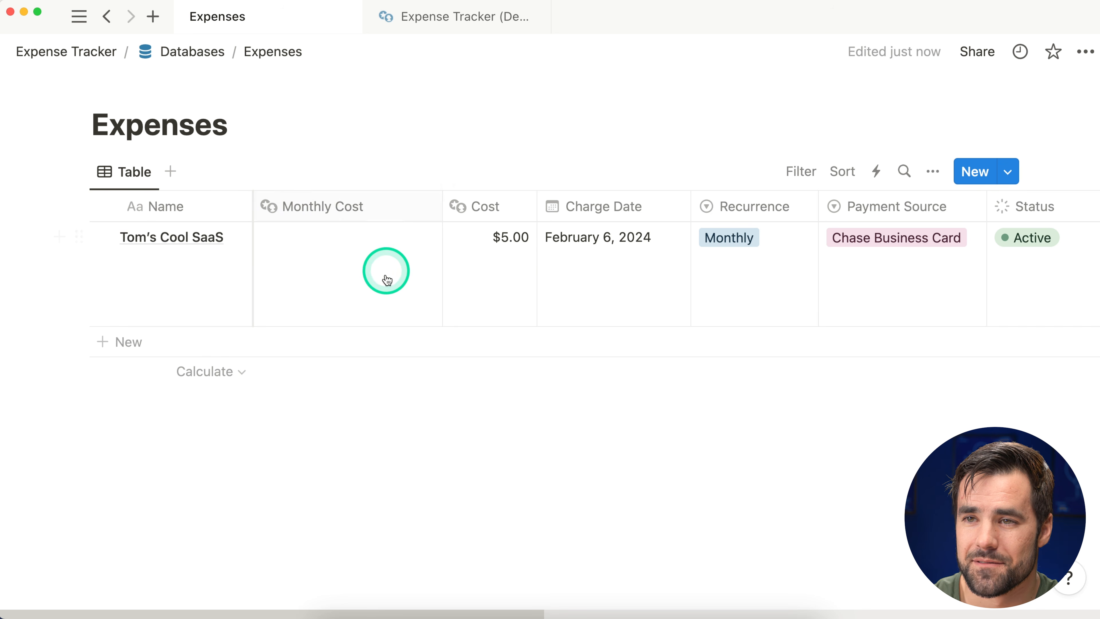
Step: Write if(Recurrence == "Yearly", Cost / 12, ...) in the Monthly Cost formula editor
click(368, 289)
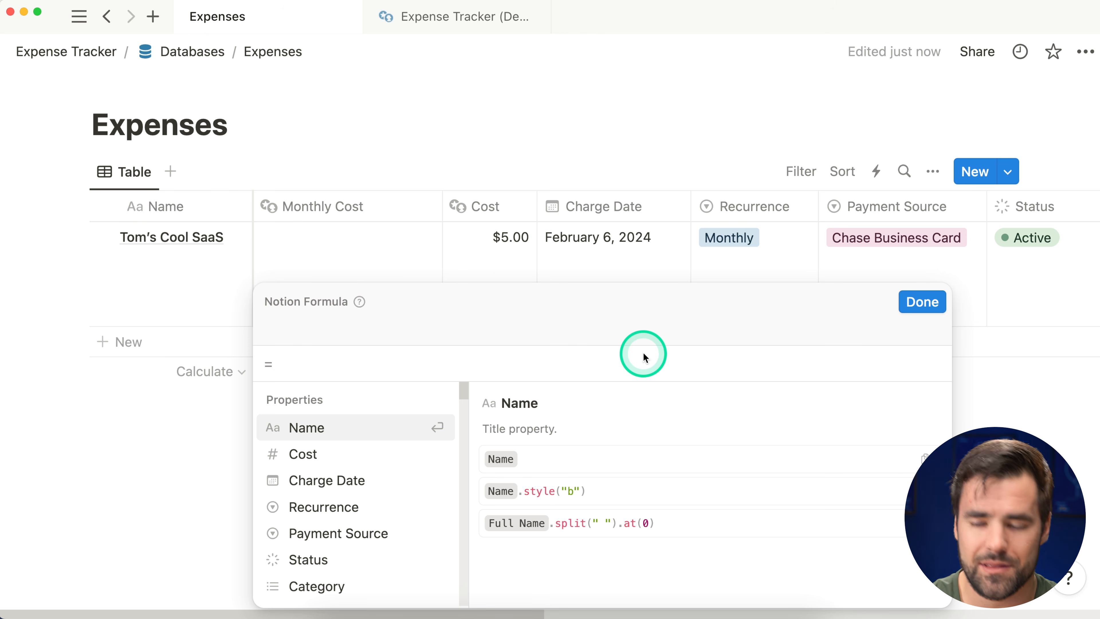
text(if()
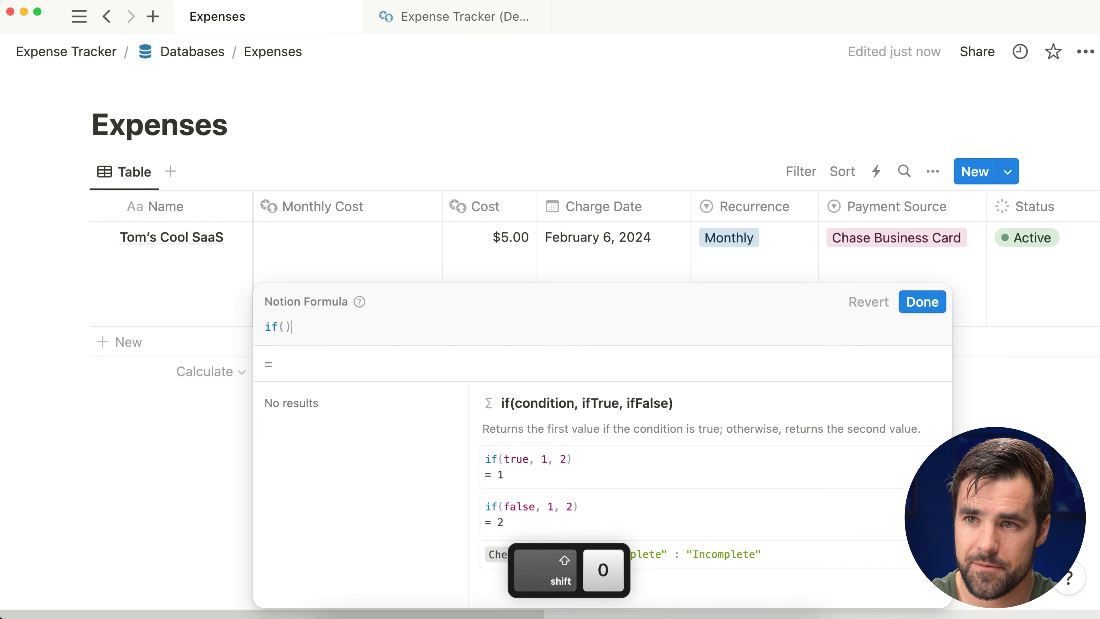
key(shift+Return)
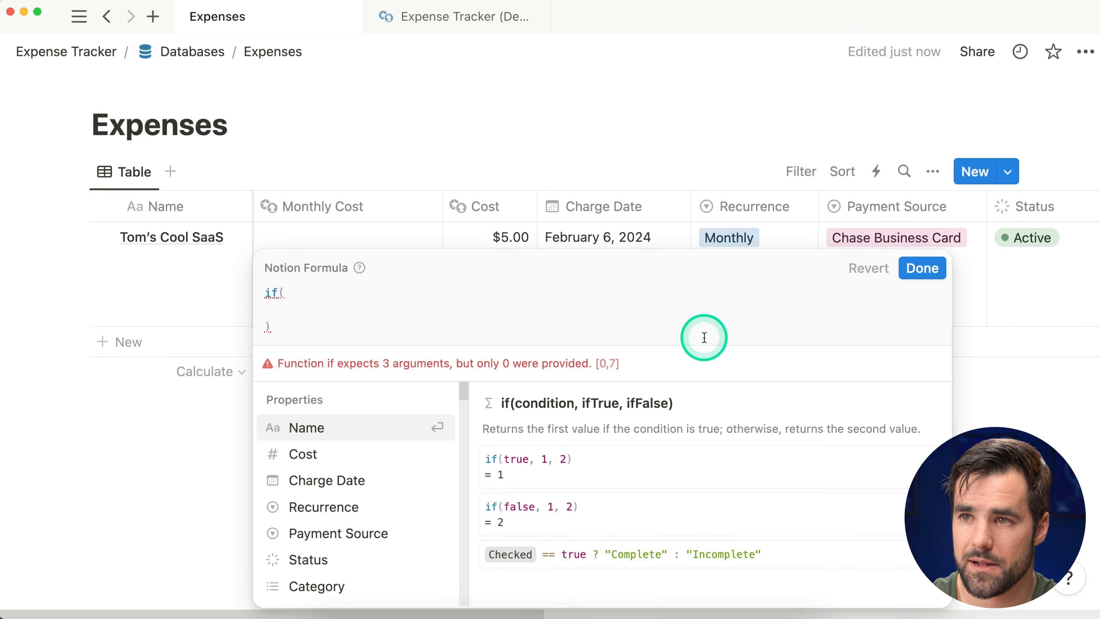
text(recur)
key(Return)
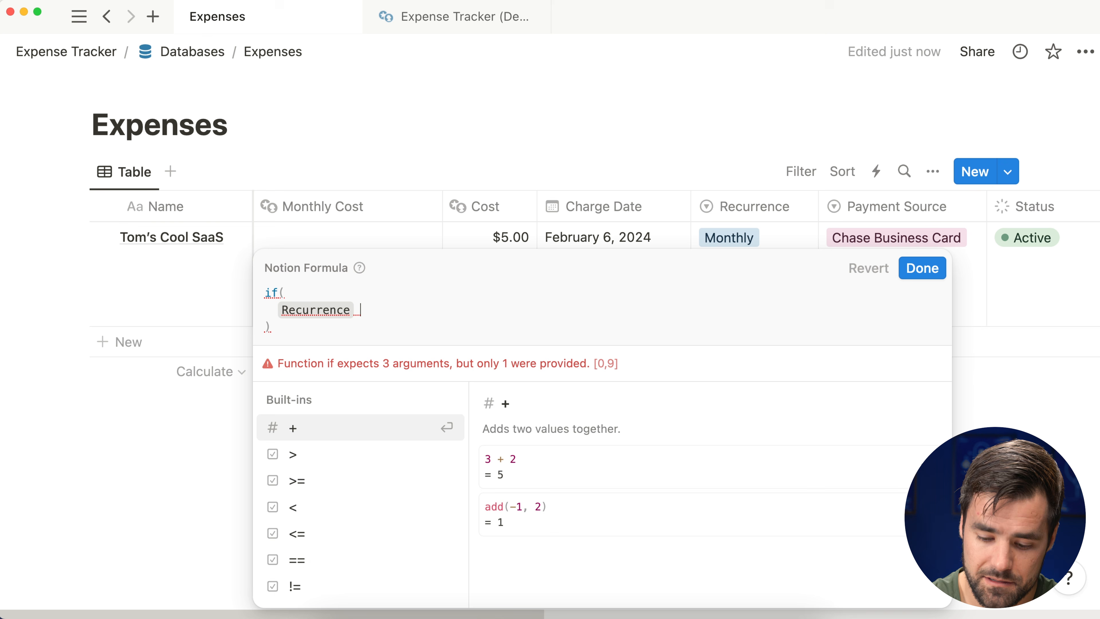
text(==)
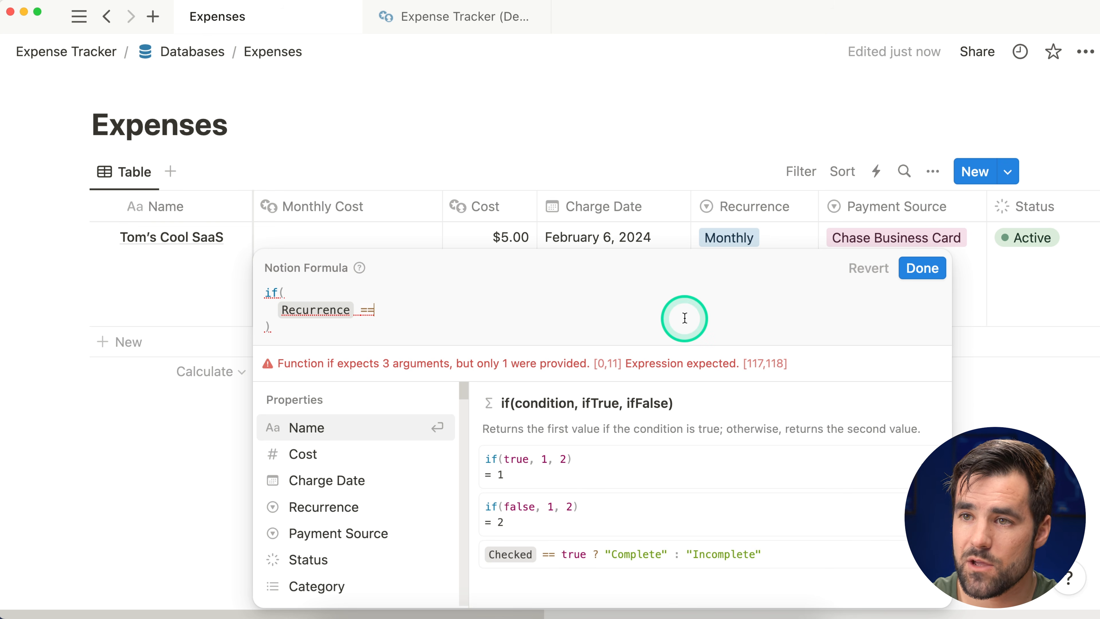
text( "Mont)
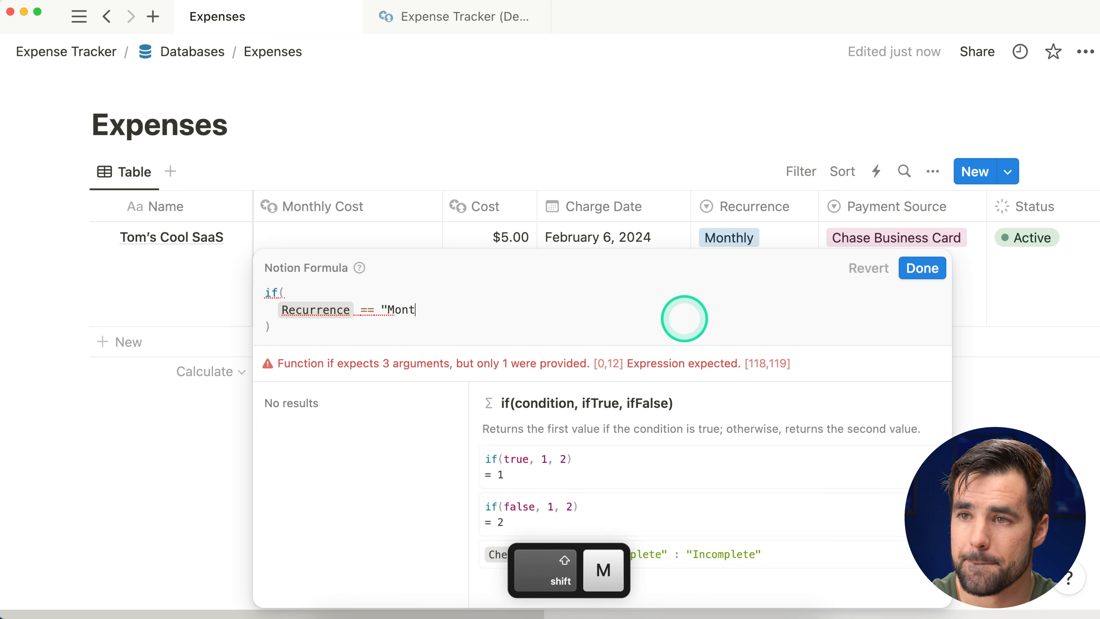
key(BackSpace)
key(BackSpace)
key(BackSpace)
key(BackSpace)
key(BackSpace)
text(Yearly",)
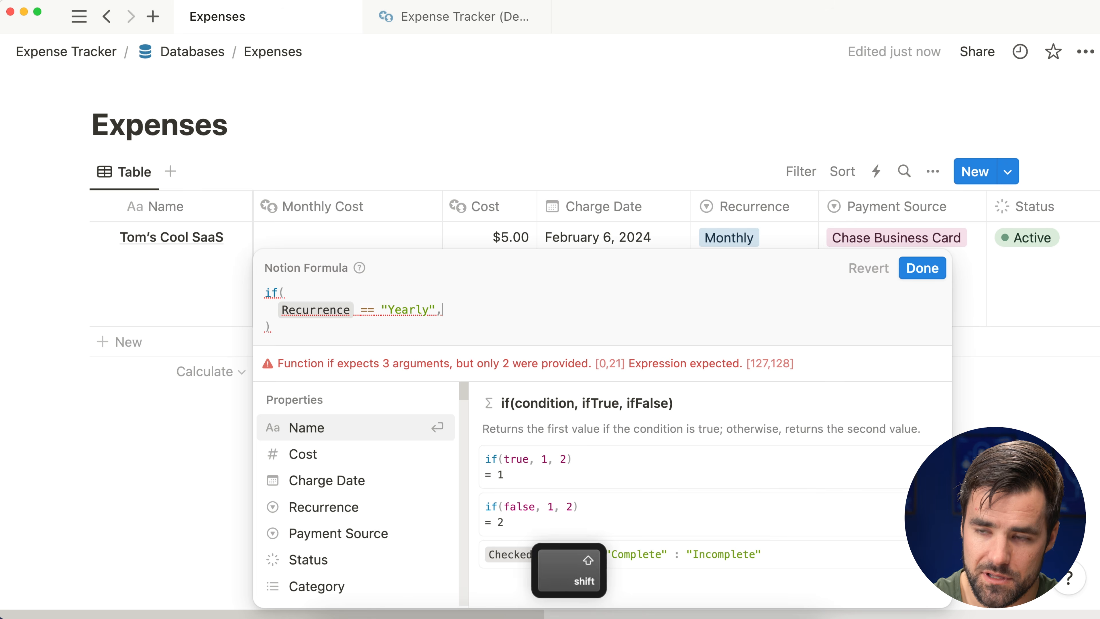
key(shift+Return)
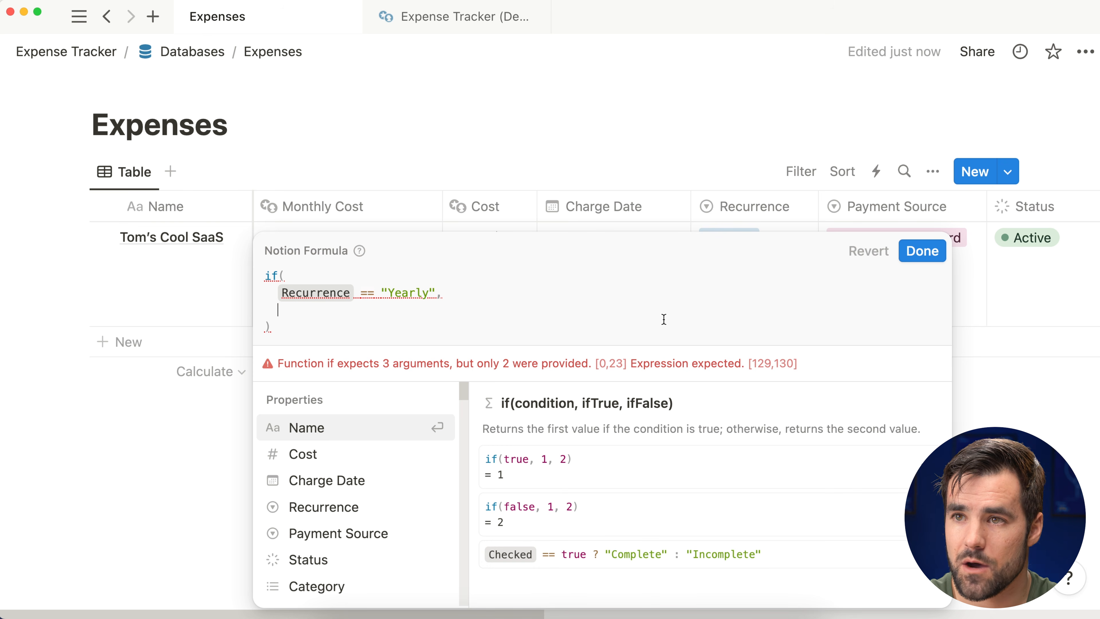
text(cost /)
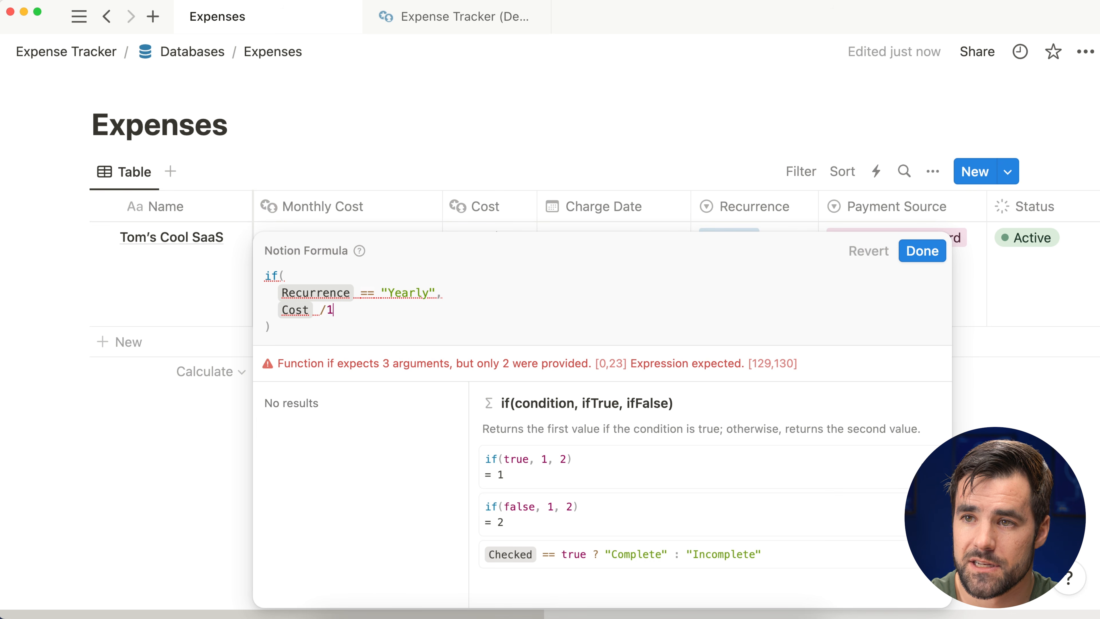
text( 12,)
key(shift+Return)
Step: Finish the formula with Cost as the fallback and narrow the Monthly Cost column
text(cost)
click(923, 236)
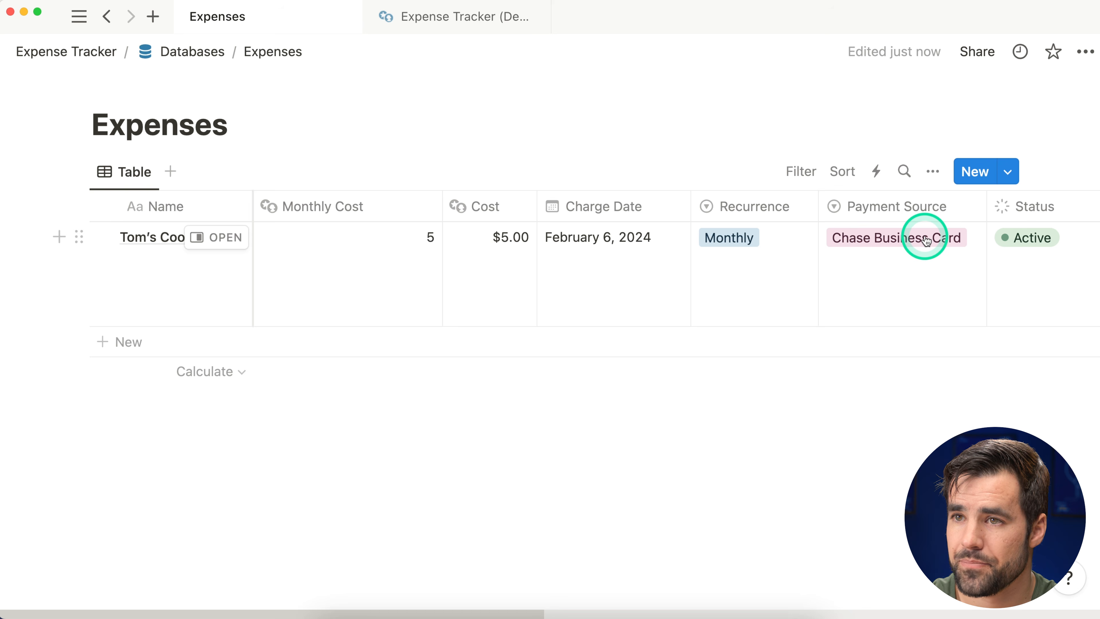
drag(438, 202, 377, 216)
Step: Set Monthly Cost's number format to US Dollar
click(316, 212)
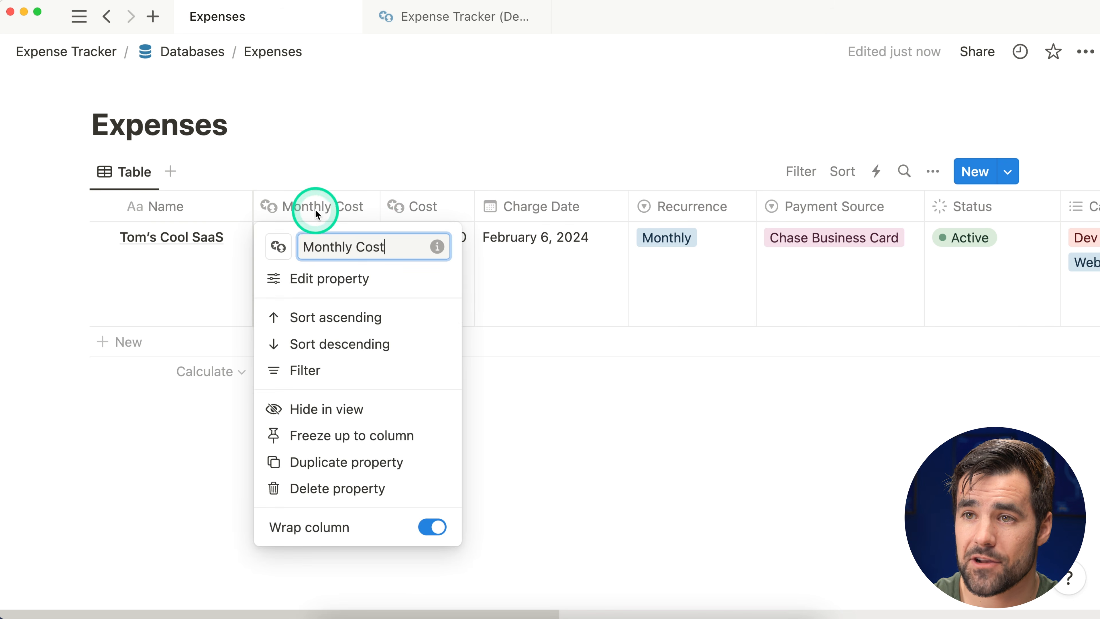
click(400, 286)
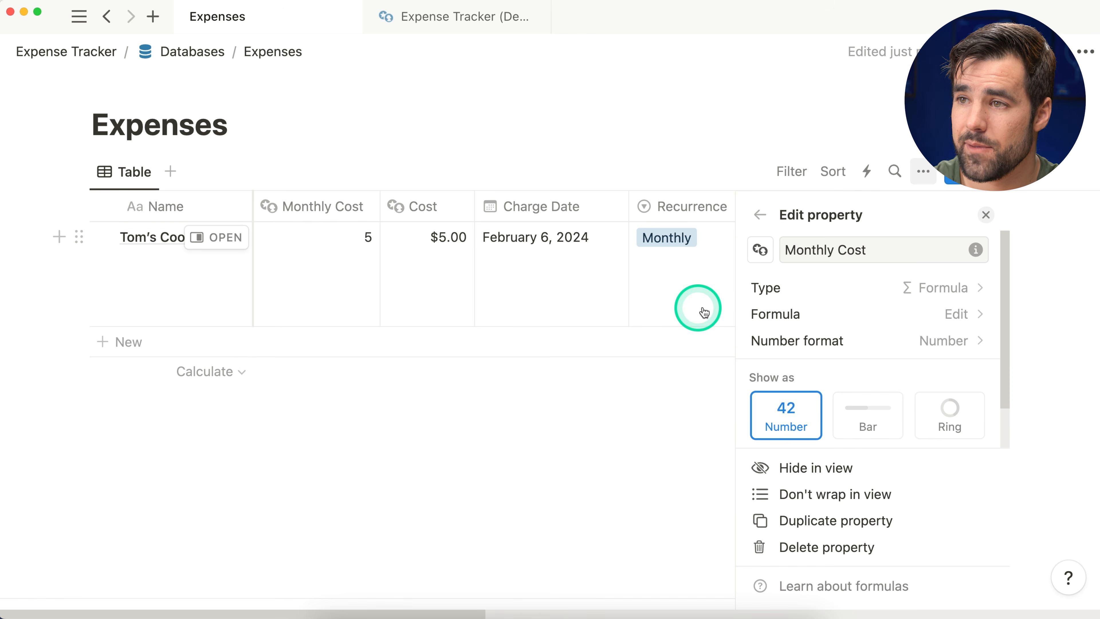
click(902, 344)
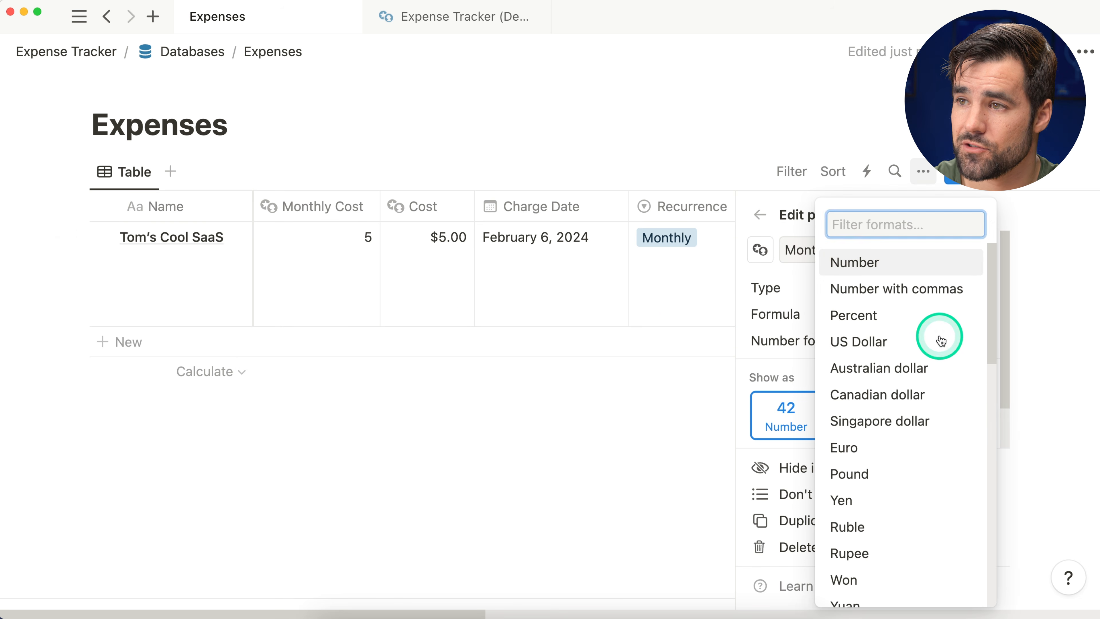
click(937, 340)
click(880, 340)
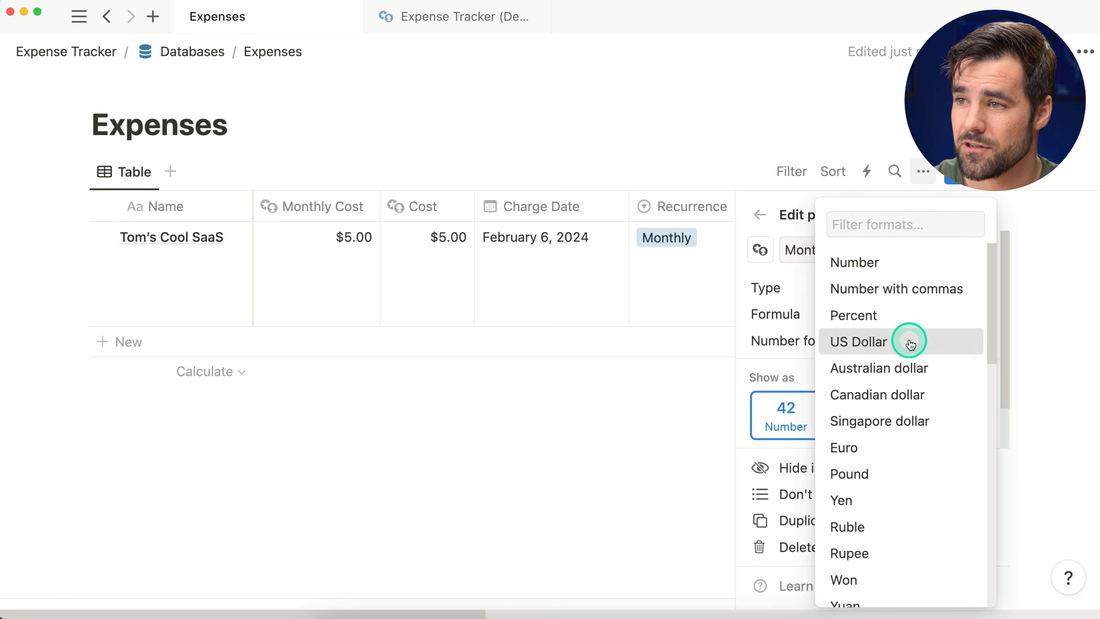
click(914, 350)
click(342, 265)
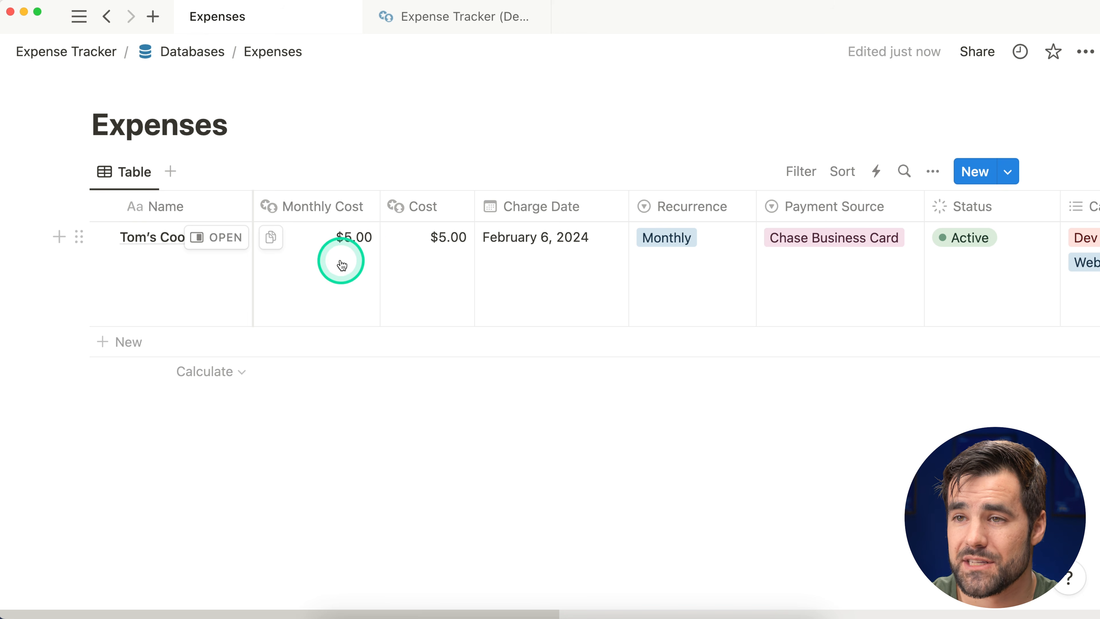
Step: Change Tom's Cool SaaS Cost to $50.00 and its Recurrence to Yearly
click(425, 253)
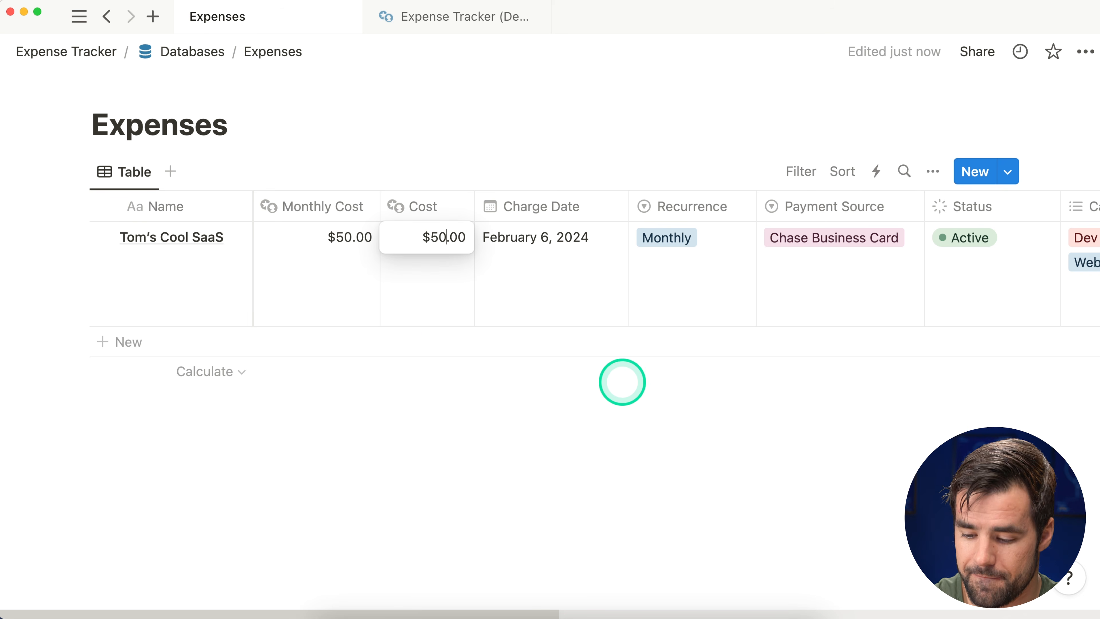
click(622, 382)
click(658, 262)
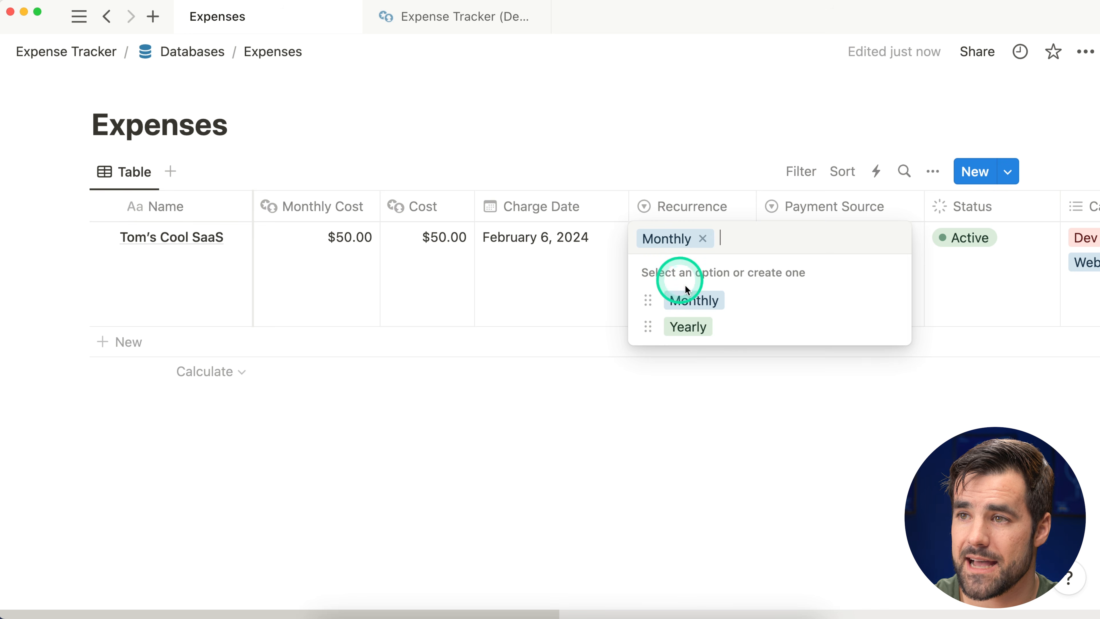
click(723, 326)
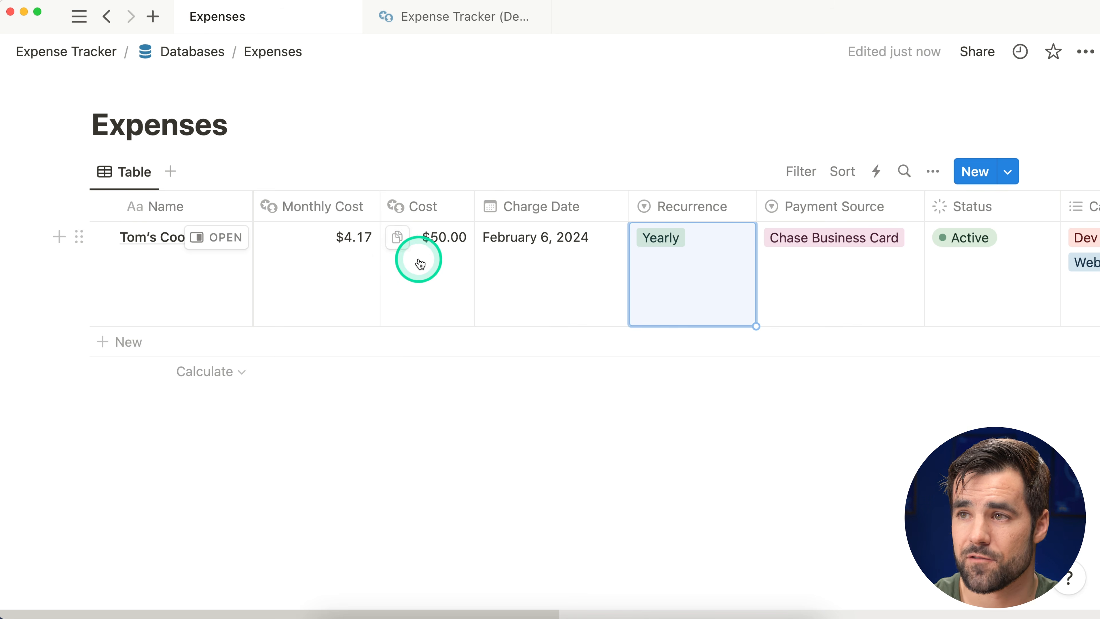
scroll(419, 260, right, 10)
scroll(419, 260, right, 5)
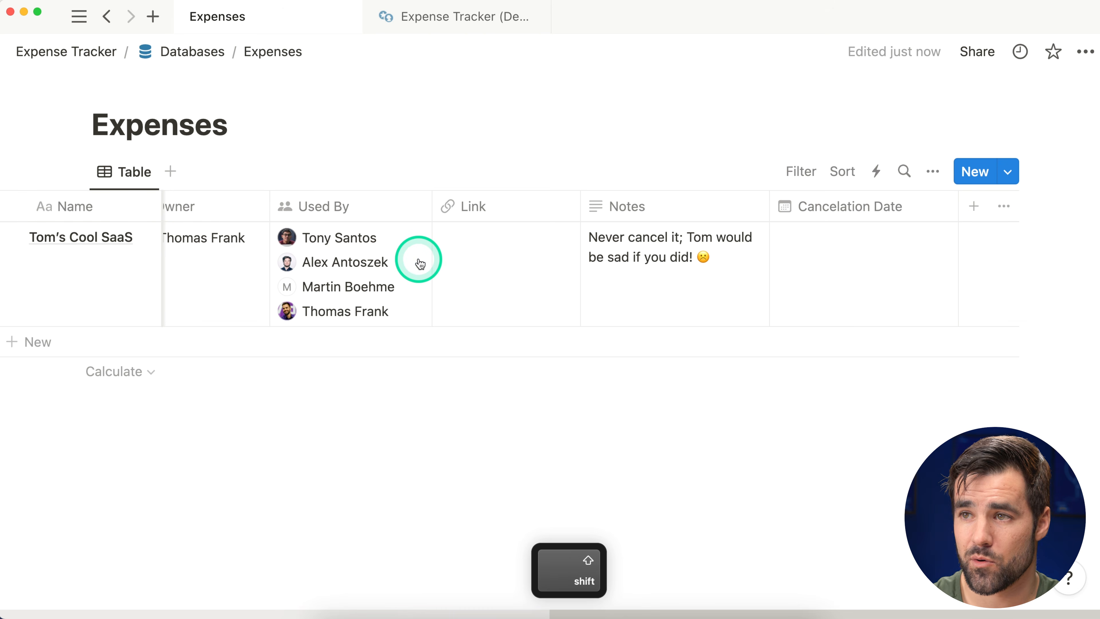
Step: Add a Formula property named Recurrence Date with a calendar icon to the Expenses table
click(975, 206)
text(form)
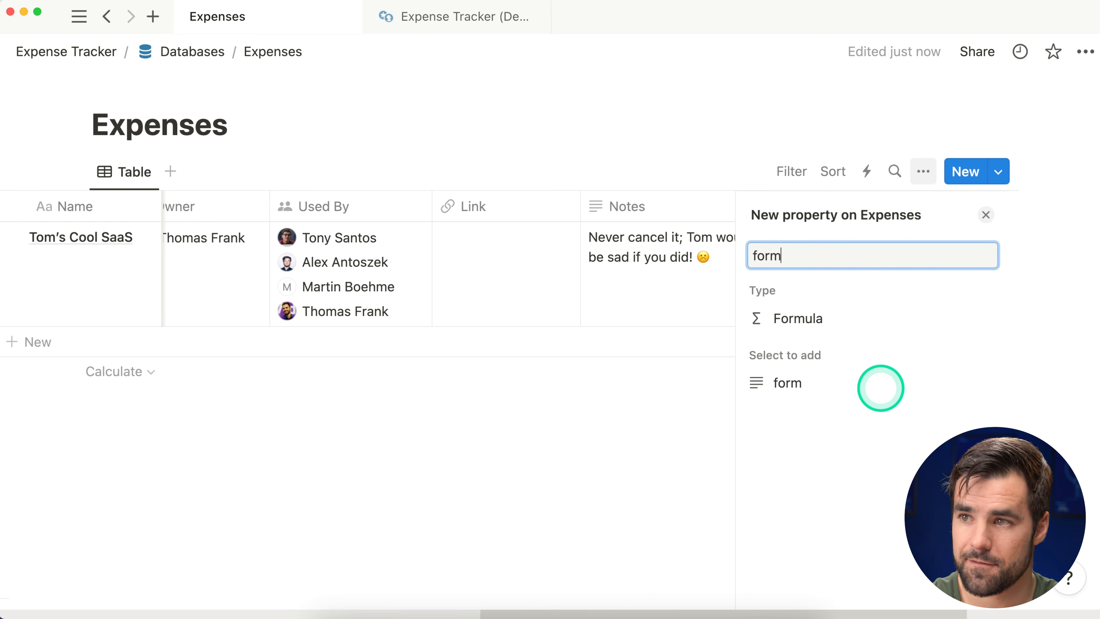
click(840, 323)
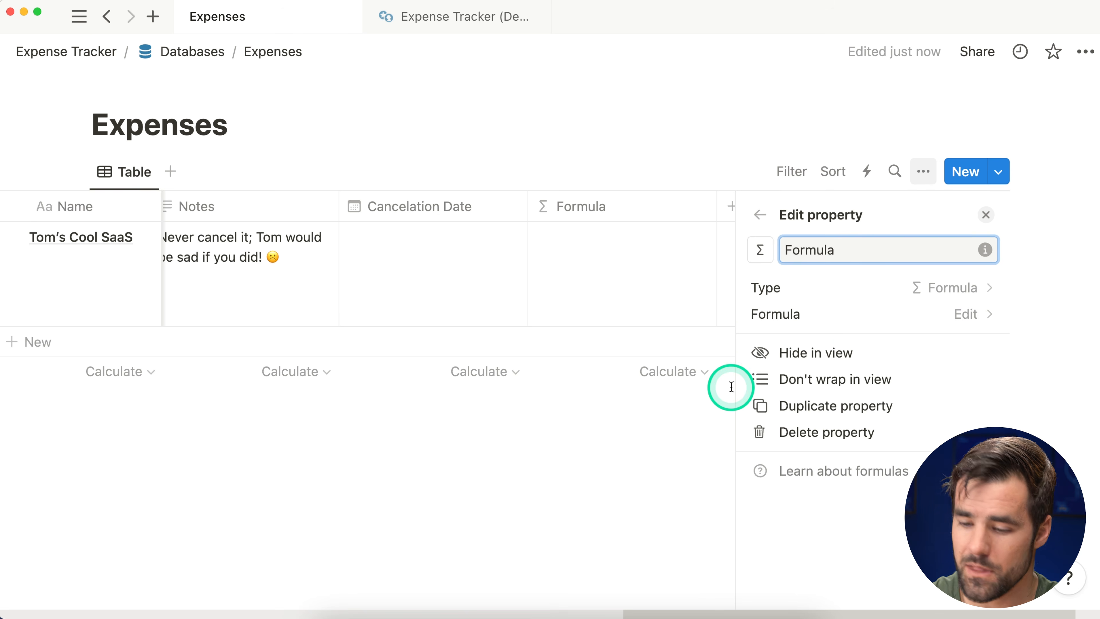
text(Recurrence Date)
click(761, 250)
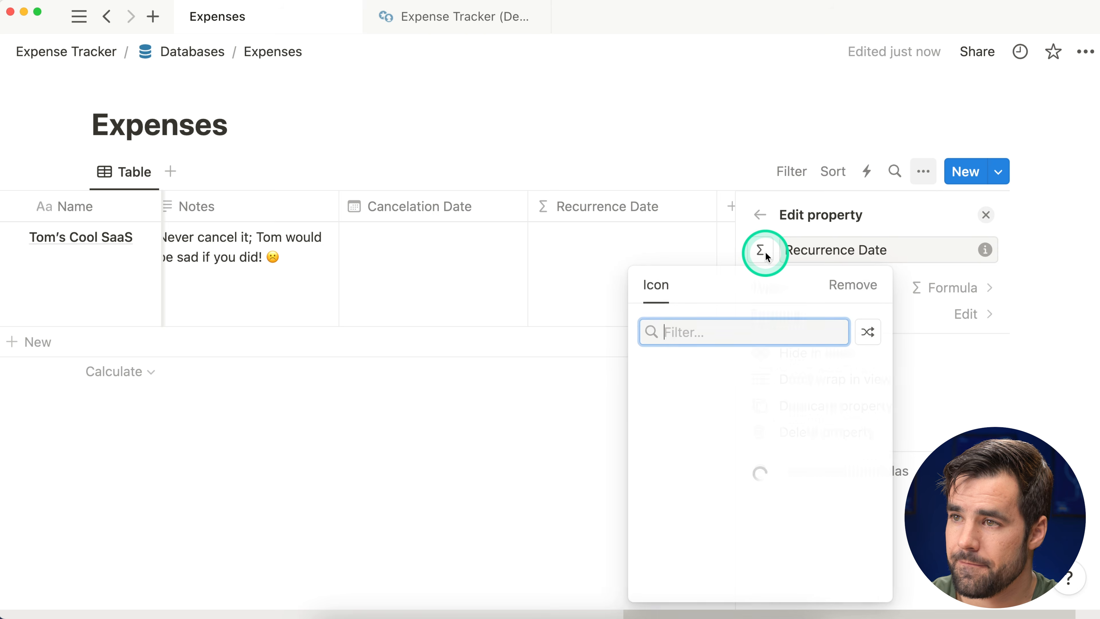
text(calen)
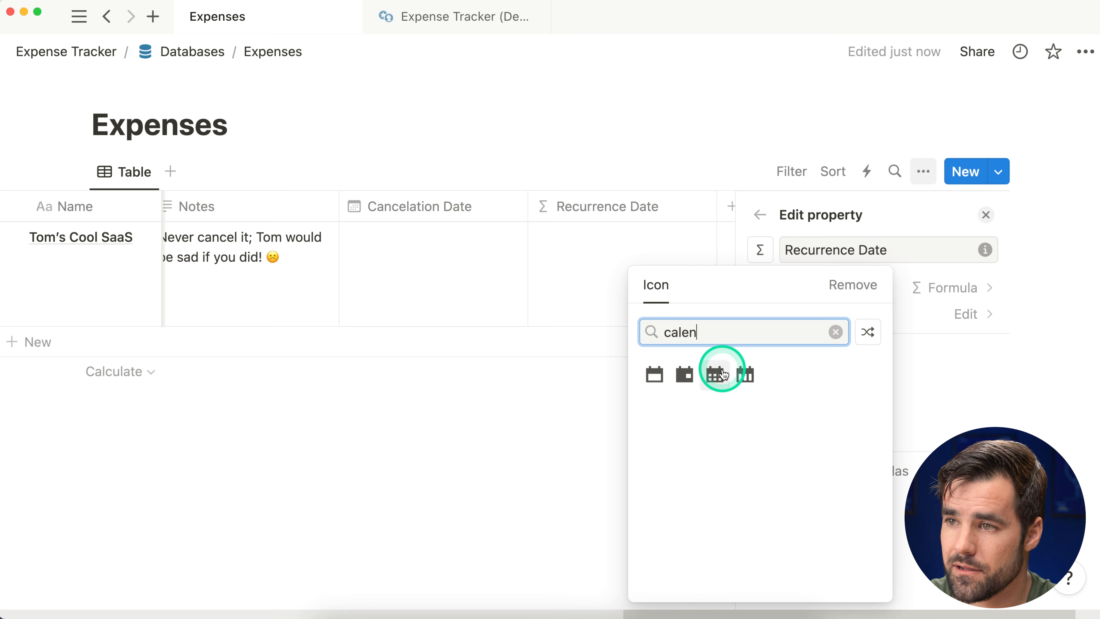
click(714, 374)
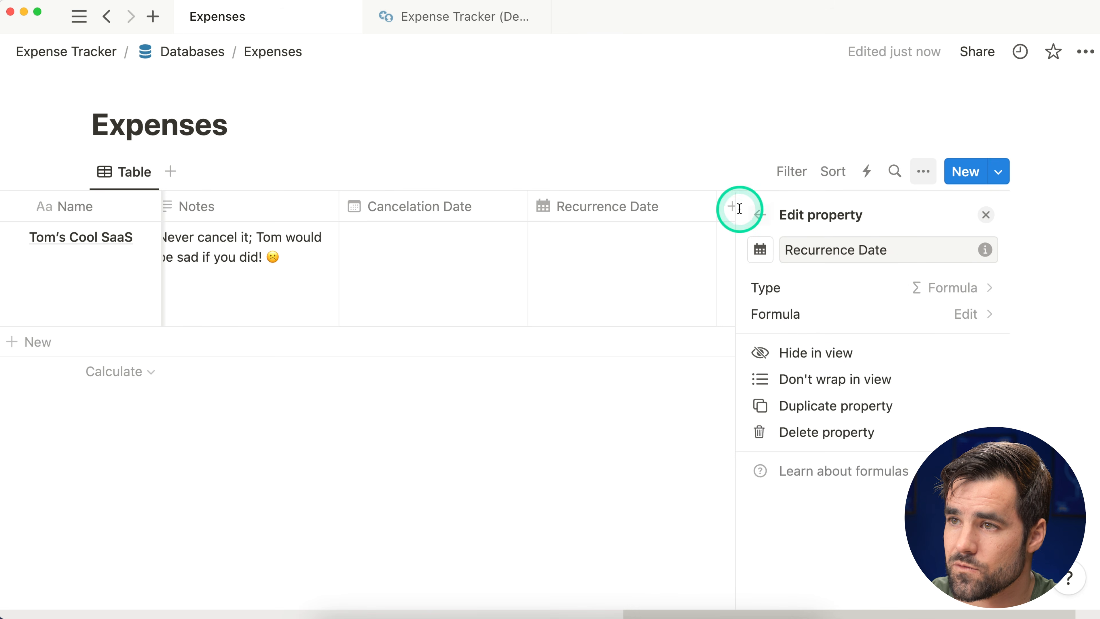
click(760, 215)
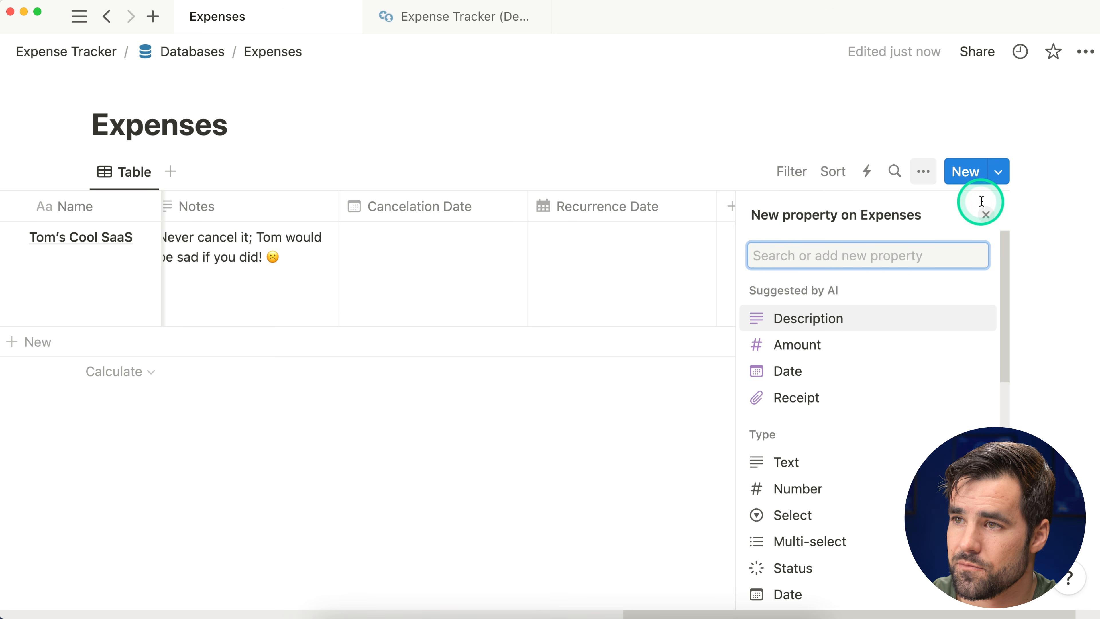
click(986, 215)
Step: Reorder the table properties so Recurrence Date sits directly after Name
click(924, 171)
click(881, 325)
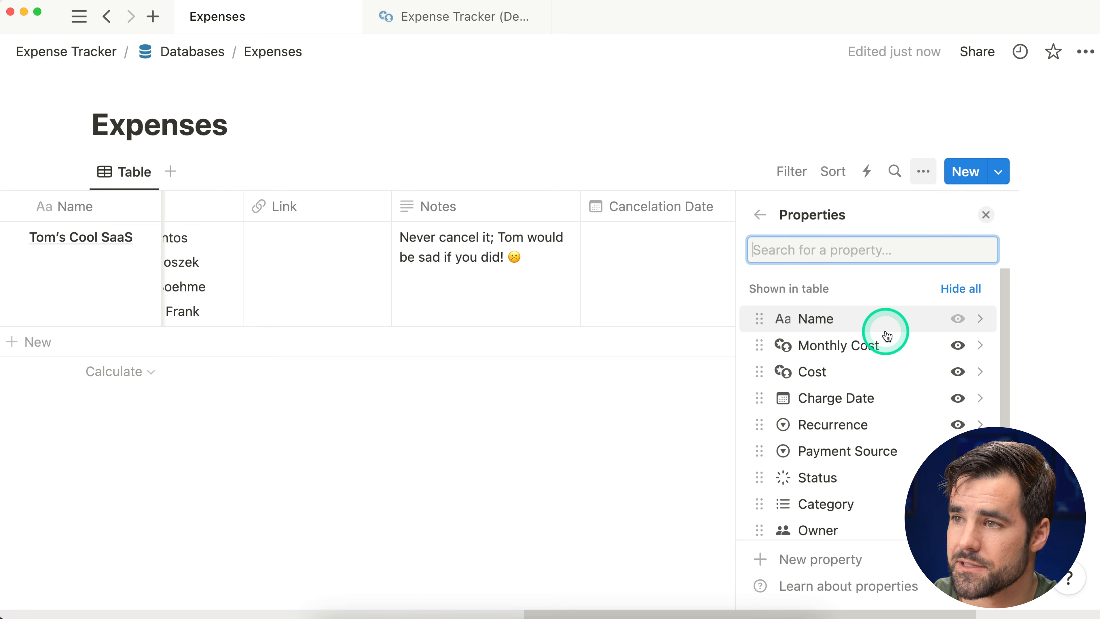
scroll(885, 363, down, 5)
drag(759, 456, 761, 354)
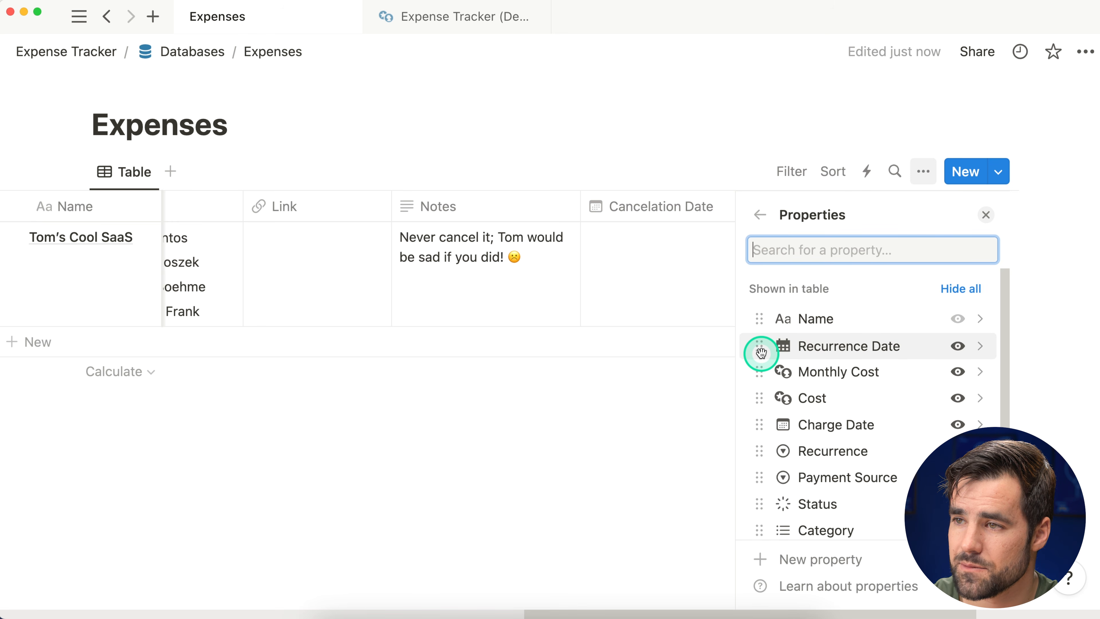
click(987, 215)
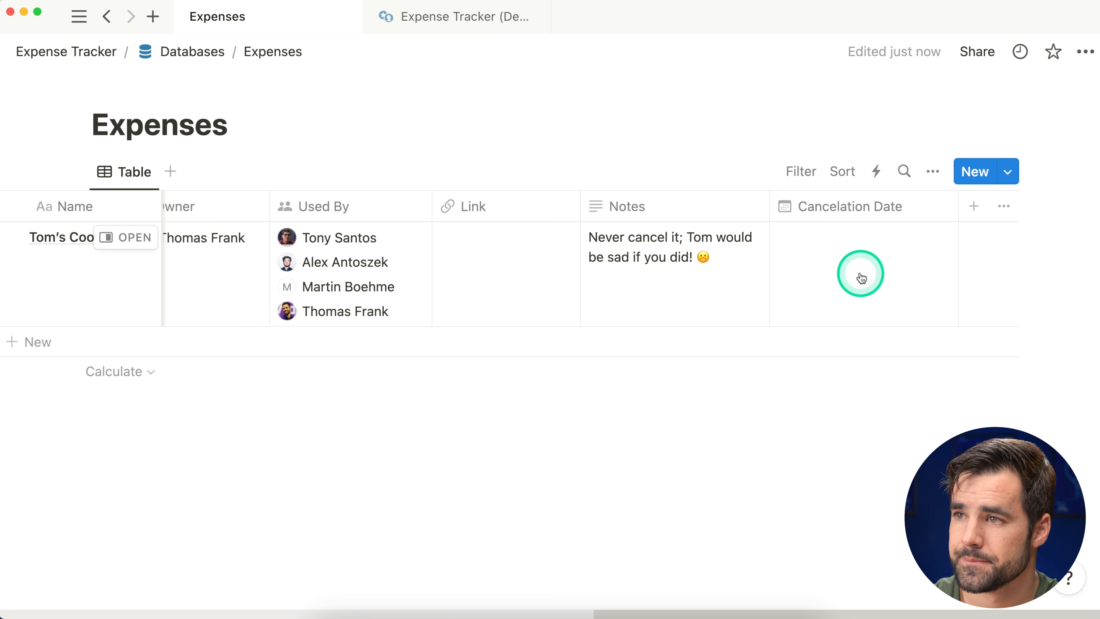
scroll(606, 268, left, 10)
Step: On Expense Tracker (Demo), open CloudFlare's Renewal Date formula and scroll through its code
click(436, 16)
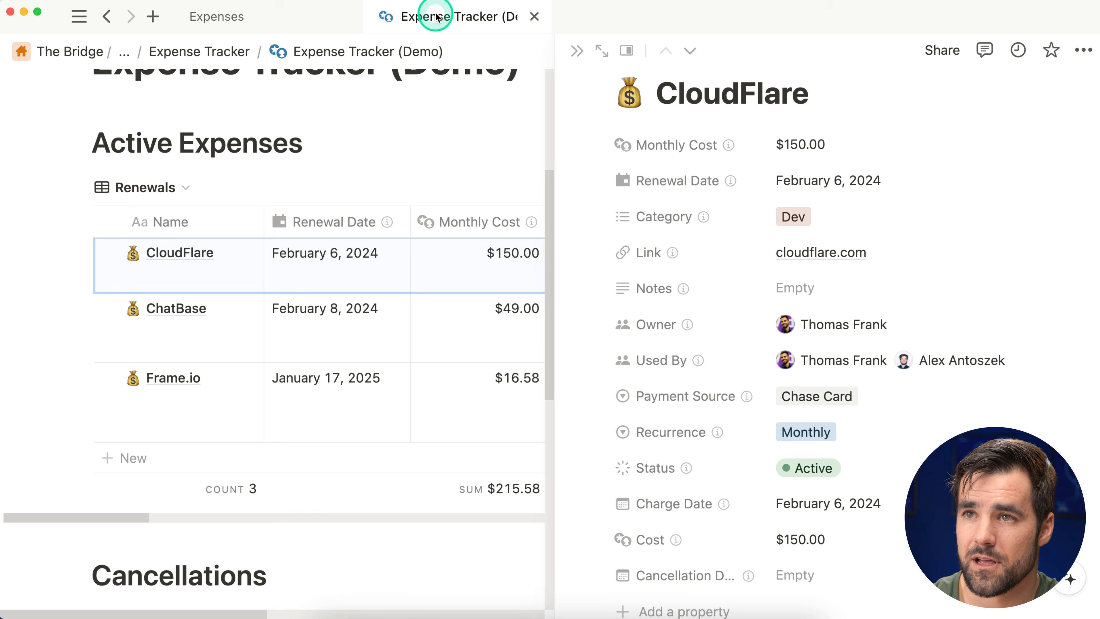
click(914, 182)
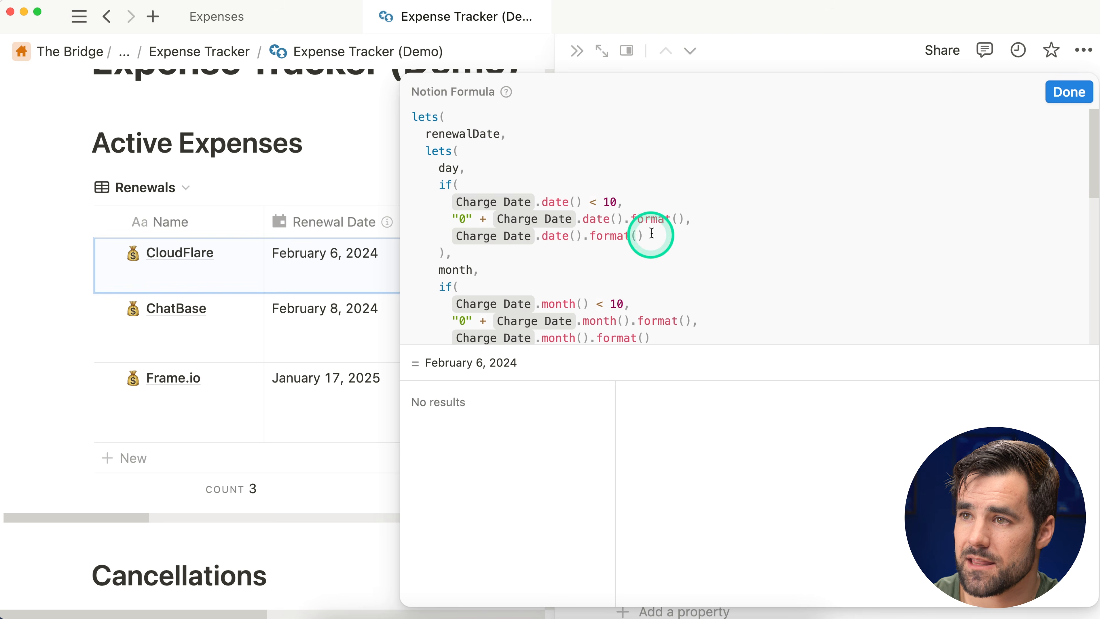
scroll(714, 223, down, 10)
scroll(757, 227, up, 10)
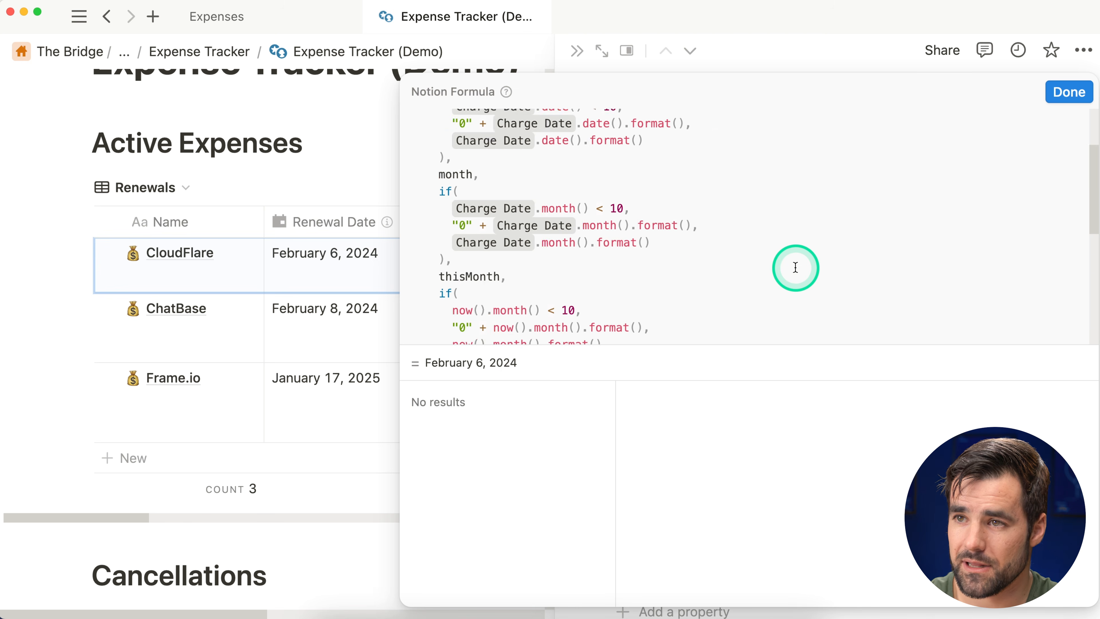
scroll(774, 260, down, 3)
click(774, 263)
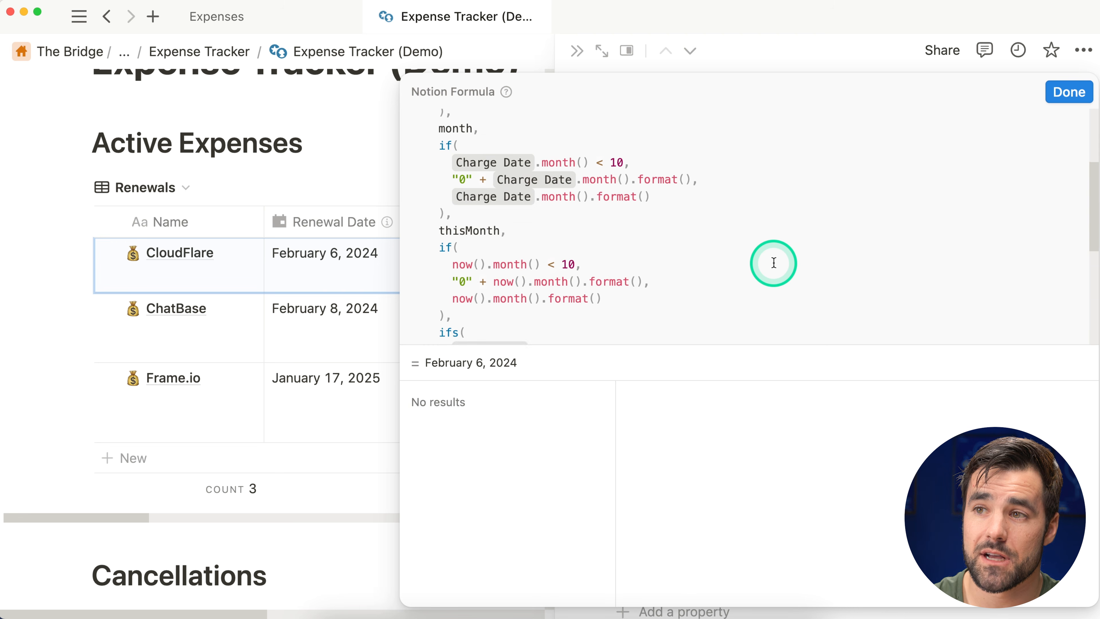
scroll(774, 263, down, 2)
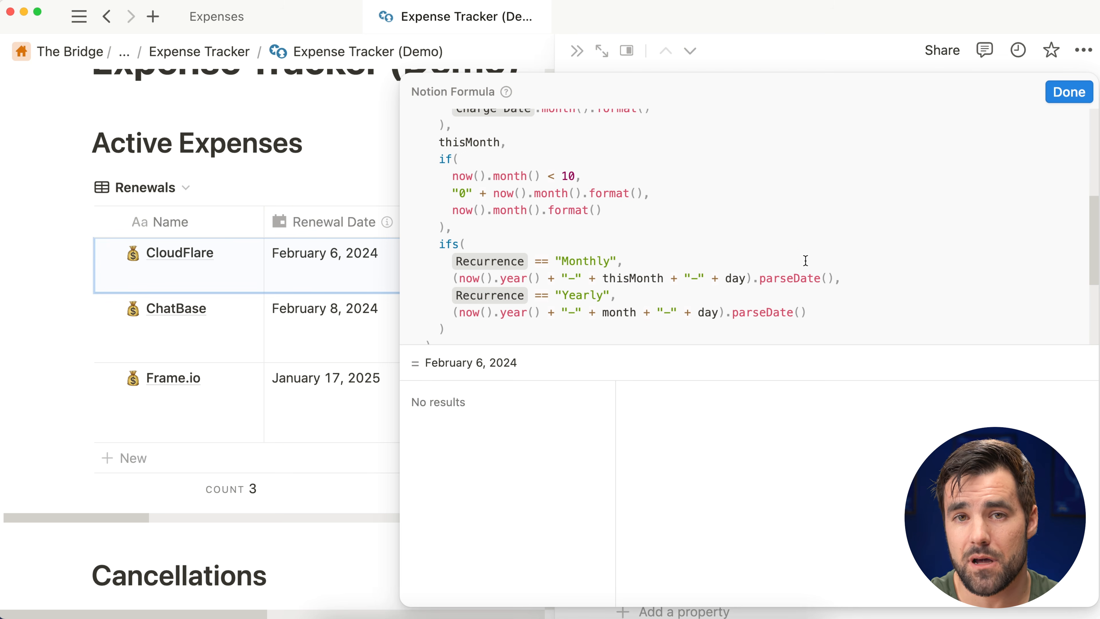
Step: Show the documentation for the ifs function used in the Renewal Date formula
click(589, 261)
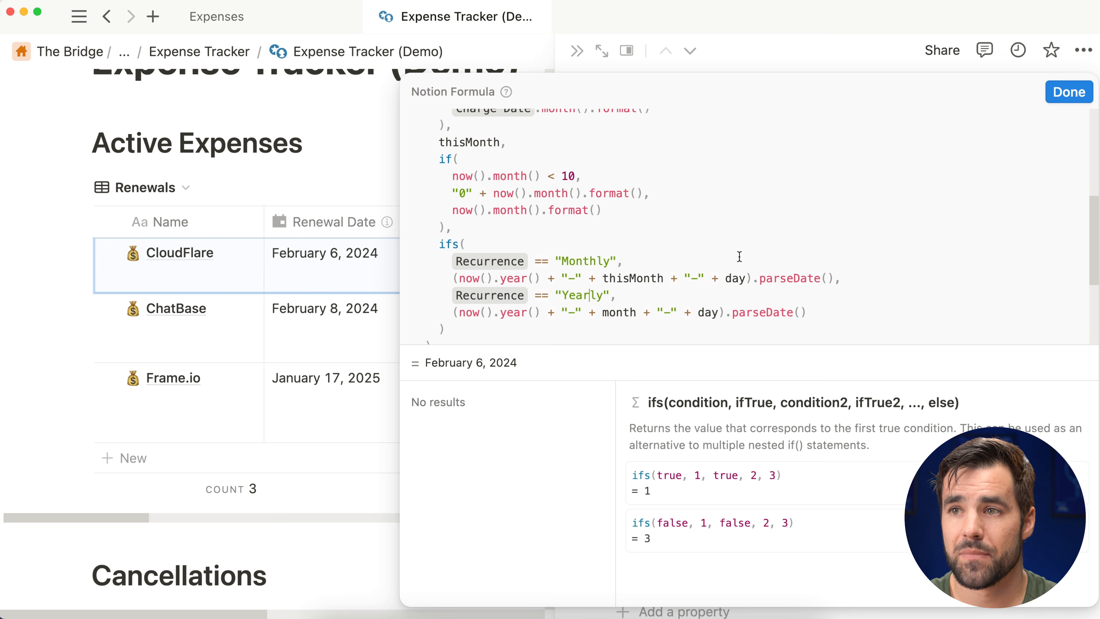
scroll(740, 254, up, 1)
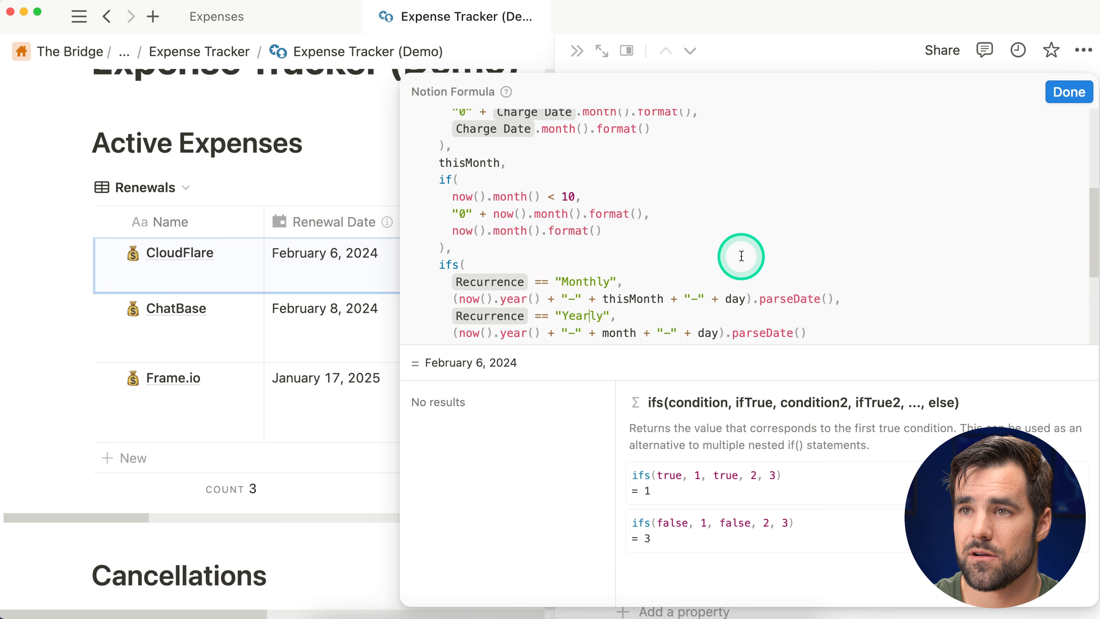
scroll(741, 255, up, 4)
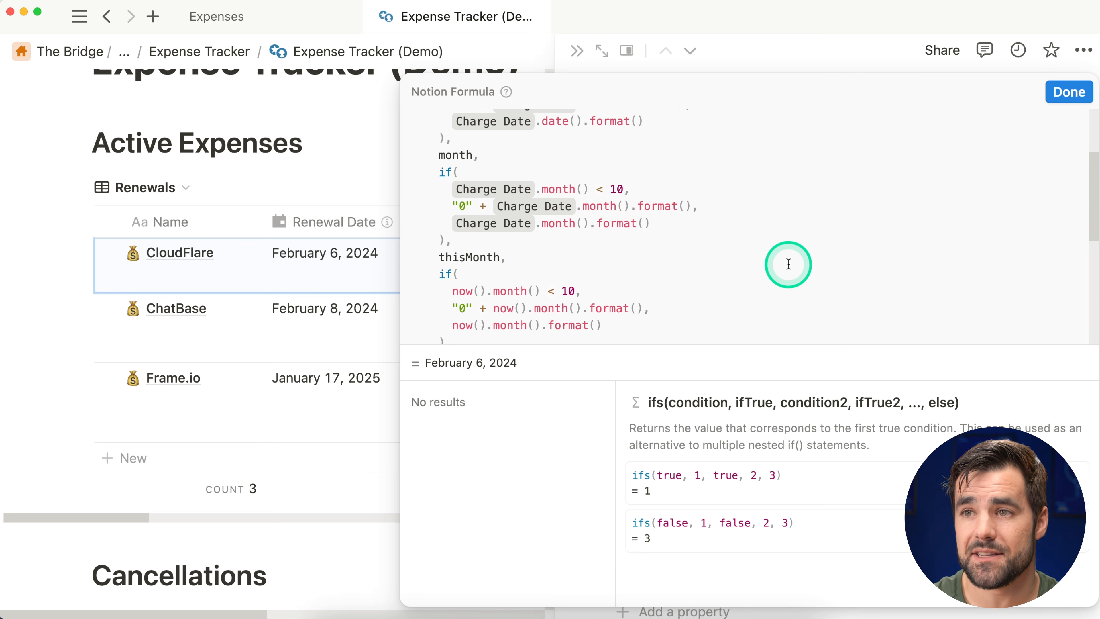
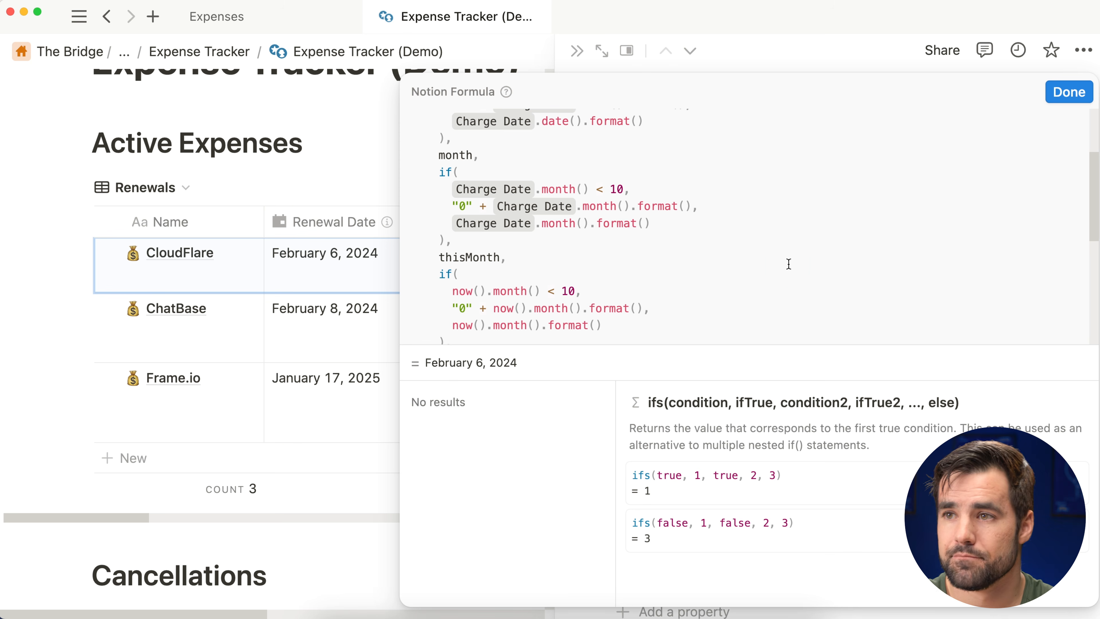
Step: Copy the entire Renewal Date formula, close the editor, and switch to the Expenses database
scroll(790, 273, up, 3)
click(689, 199)
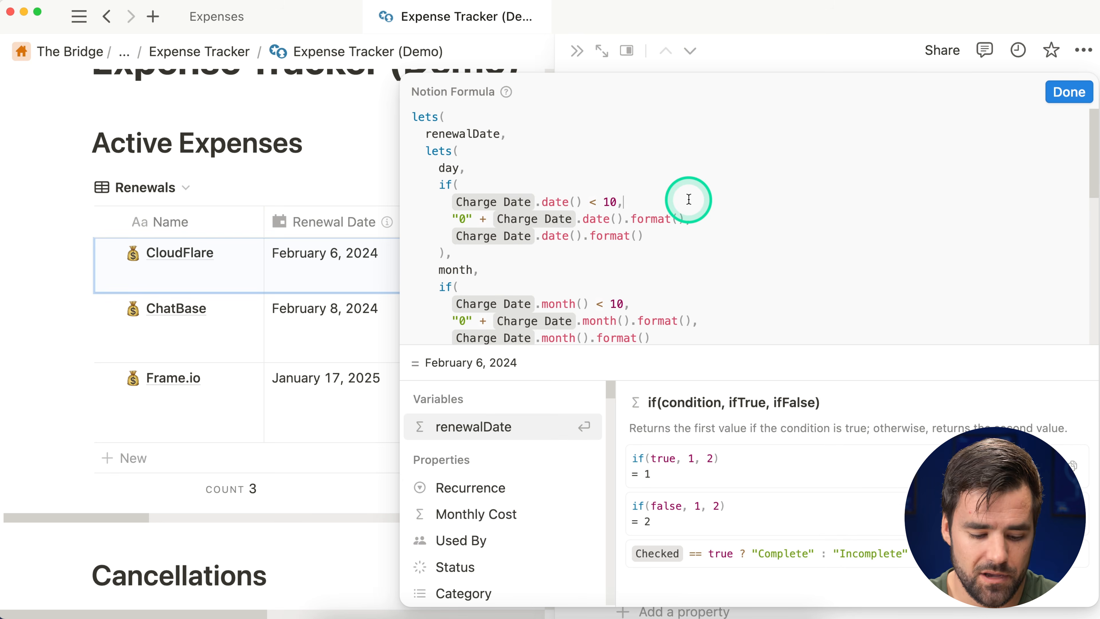
key(super+a)
key(super+c)
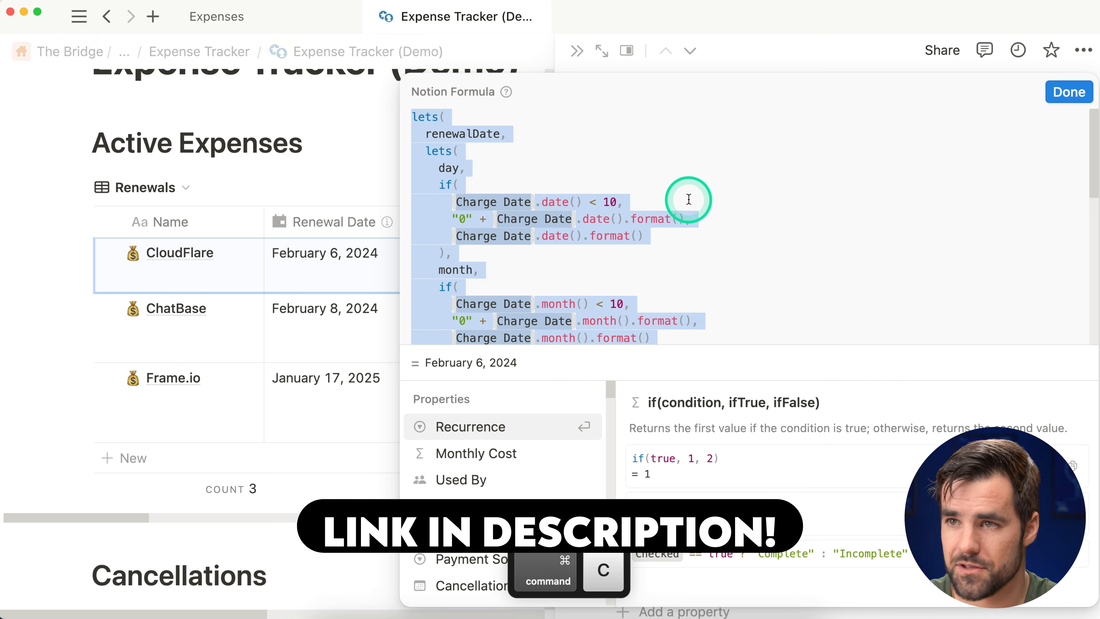
click(1068, 96)
click(242, 26)
Step: Paste the copied renewal formula into the Recurrence Date property for Tom's Cool SaaS
click(314, 278)
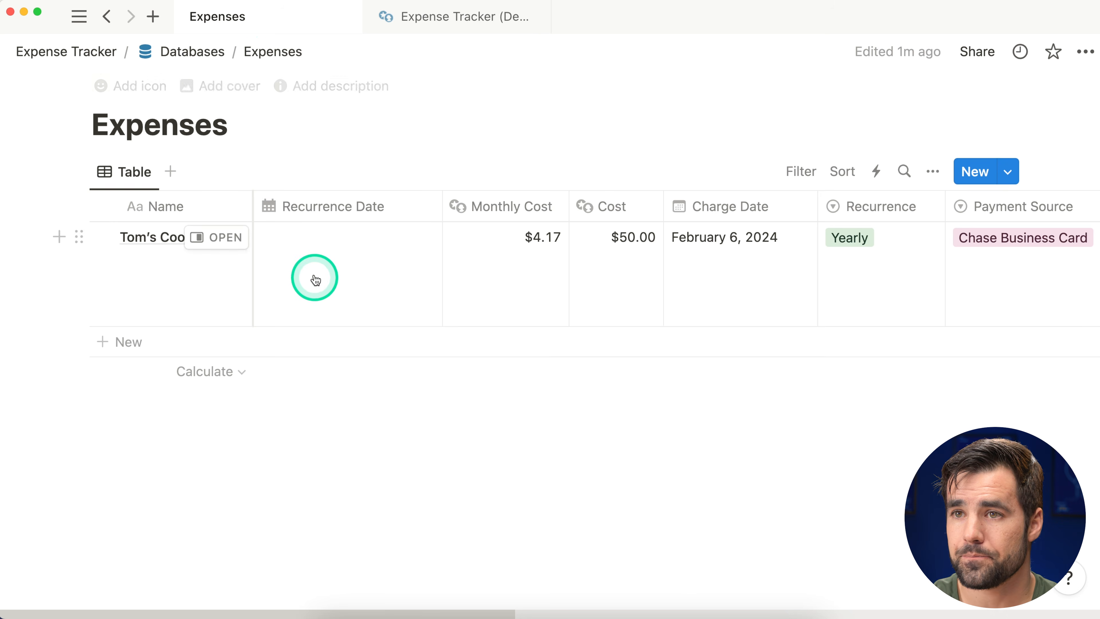
key(super+v)
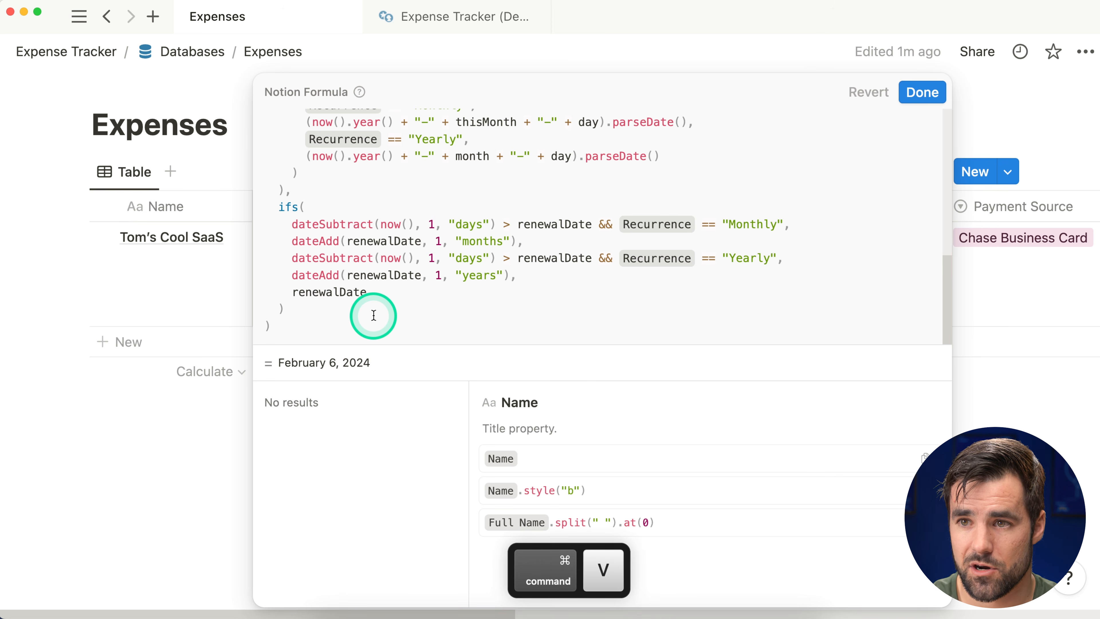
click(922, 92)
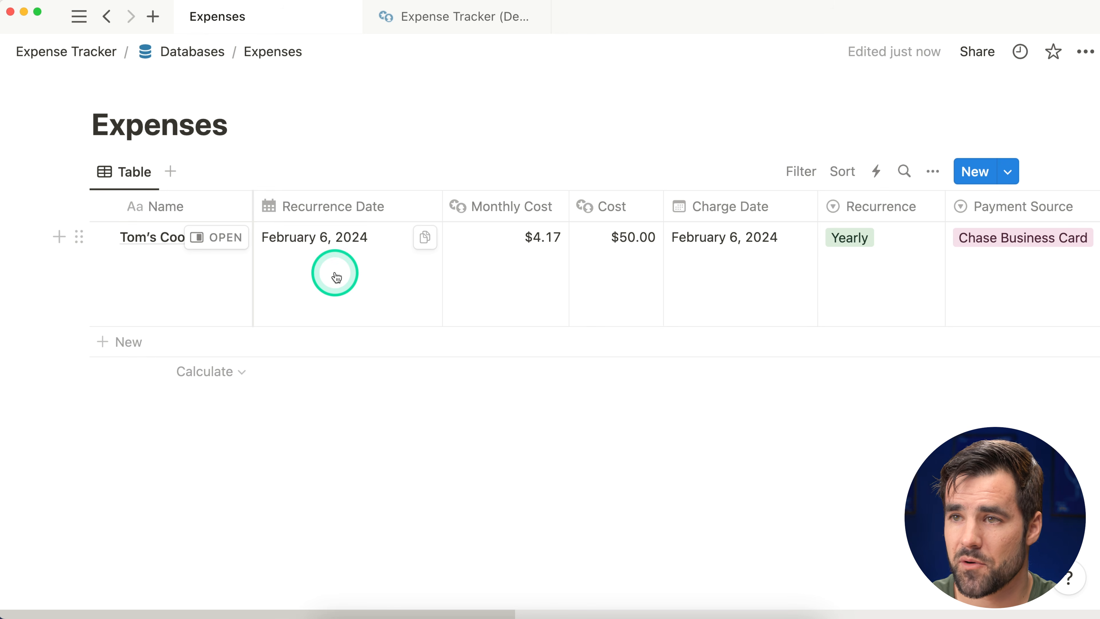
Step: Set Tom's Cool SaaS to charge Monthly from February 5, 2024, and narrow the Recurrence Date column
click(726, 268)
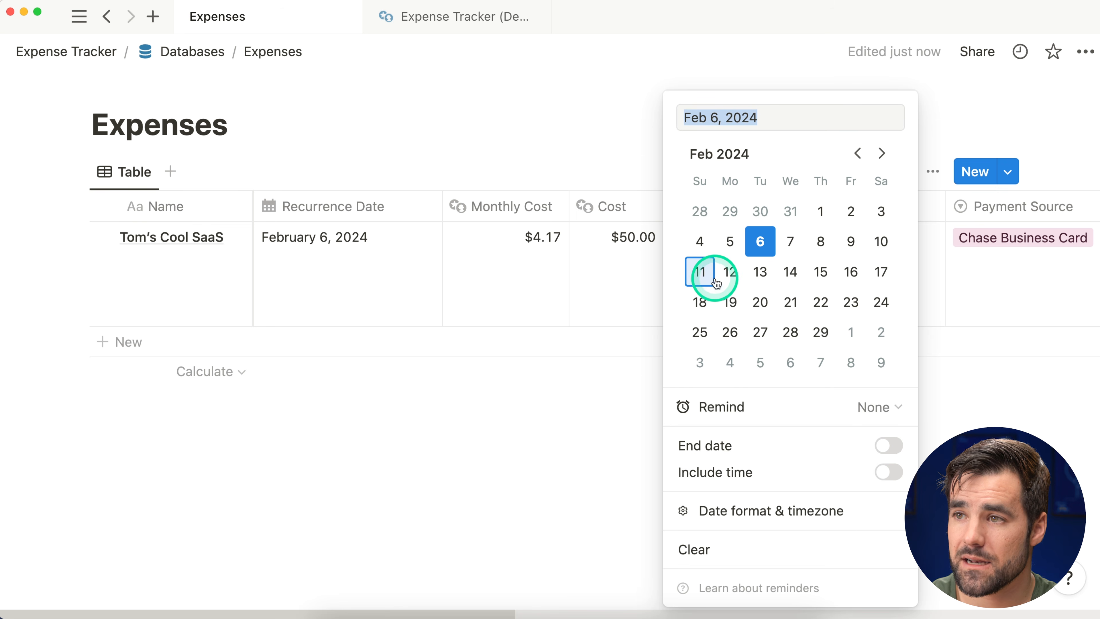
click(736, 251)
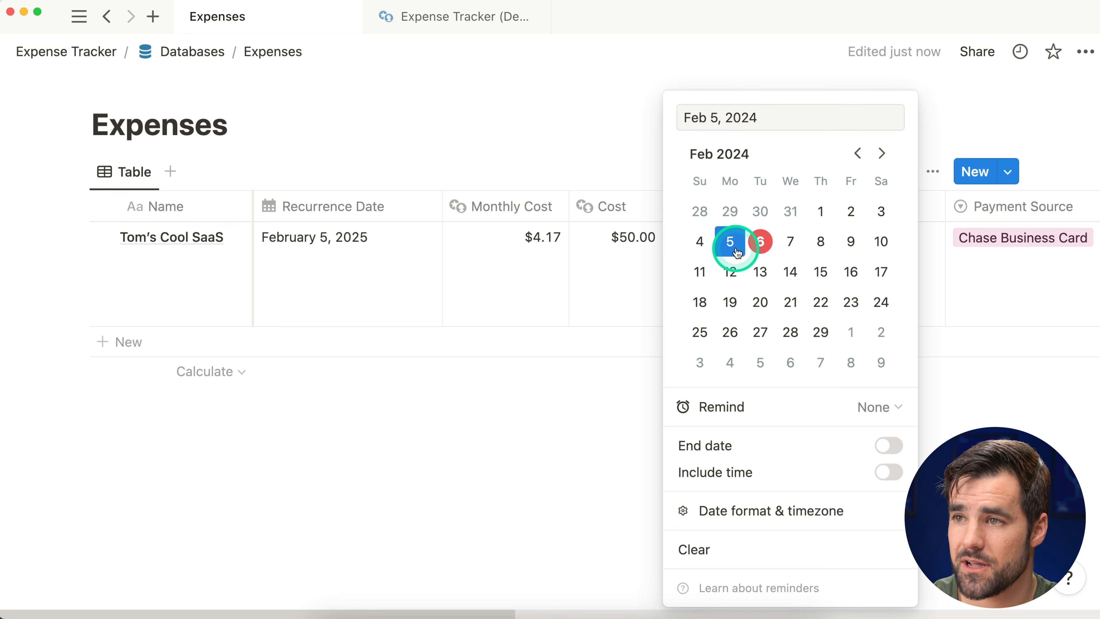
click(553, 452)
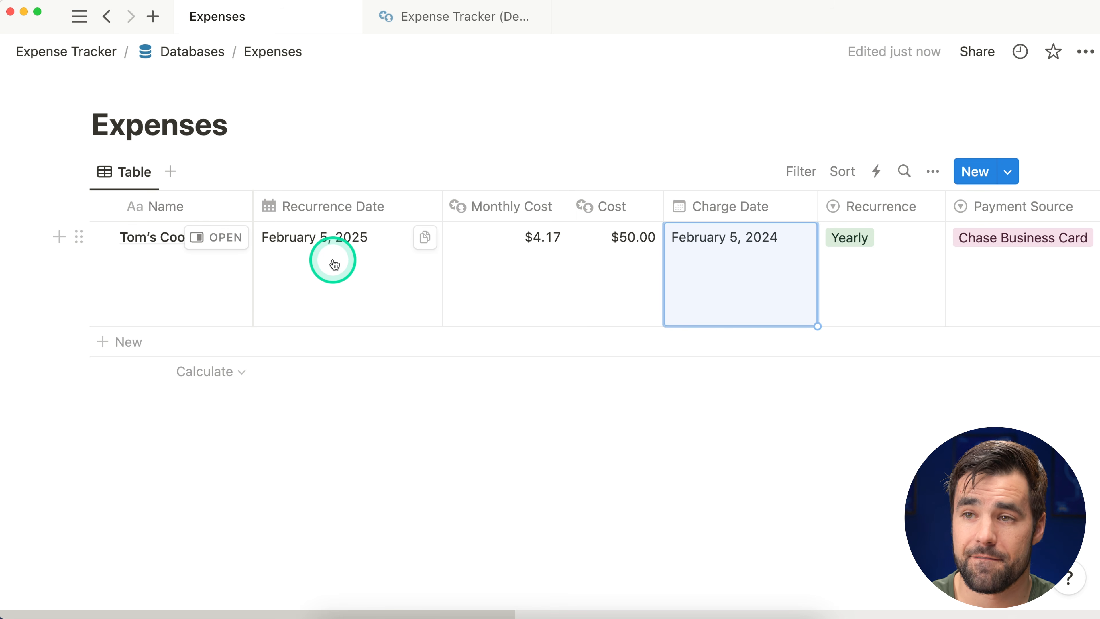
click(855, 240)
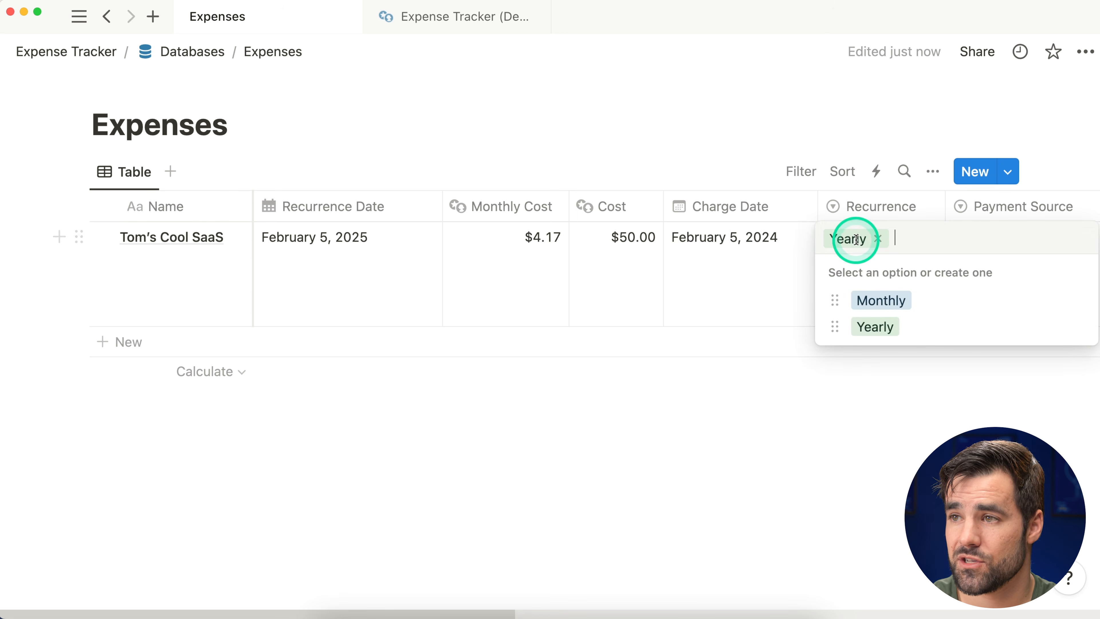
click(891, 302)
click(749, 477)
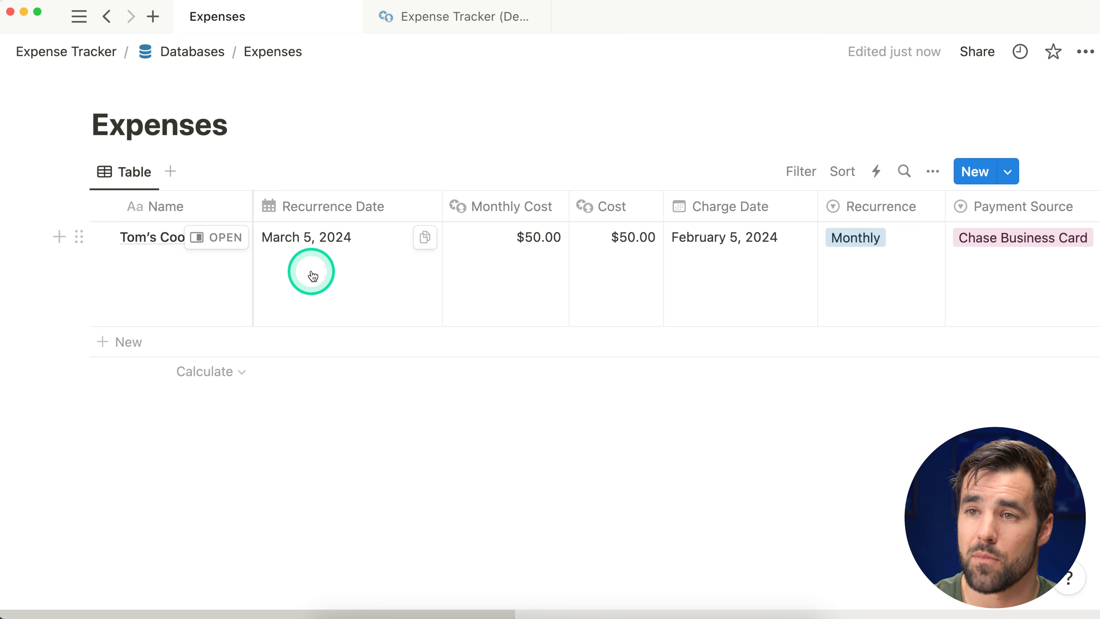
drag(441, 205, 405, 212)
click(440, 24)
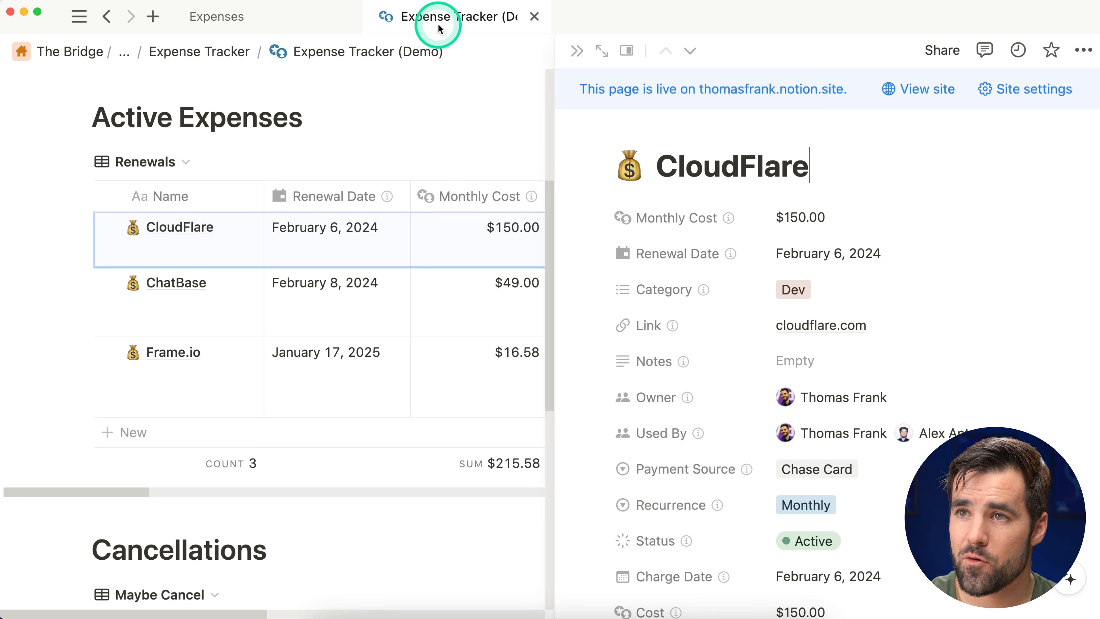
Step: Close the CloudFlare side peek, review the Cancellations section, then check the Expenses database
click(565, 47)
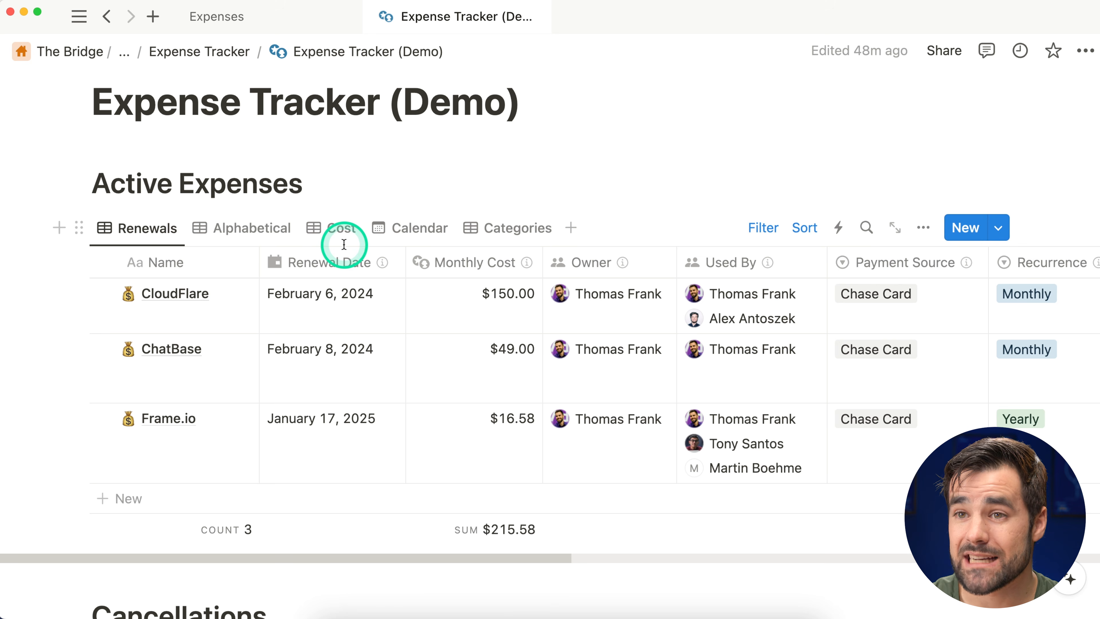
scroll(345, 247, down, 5)
scroll(347, 251, down, 5)
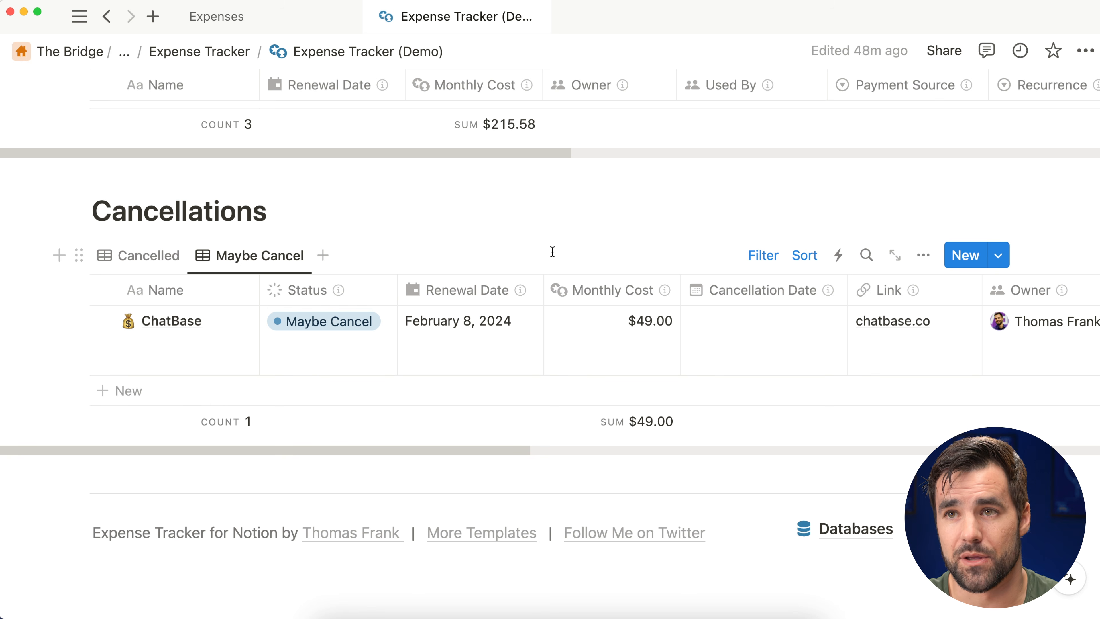
click(261, 29)
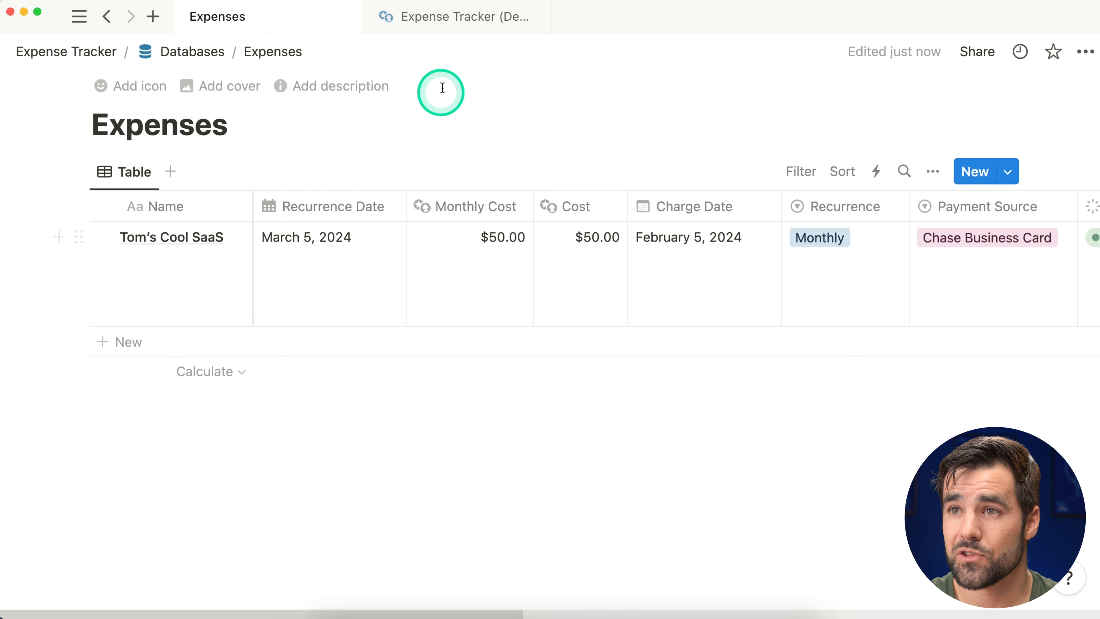
Step: Review the demo's Active Expenses calendar view, then return to the Expenses table
click(456, 25)
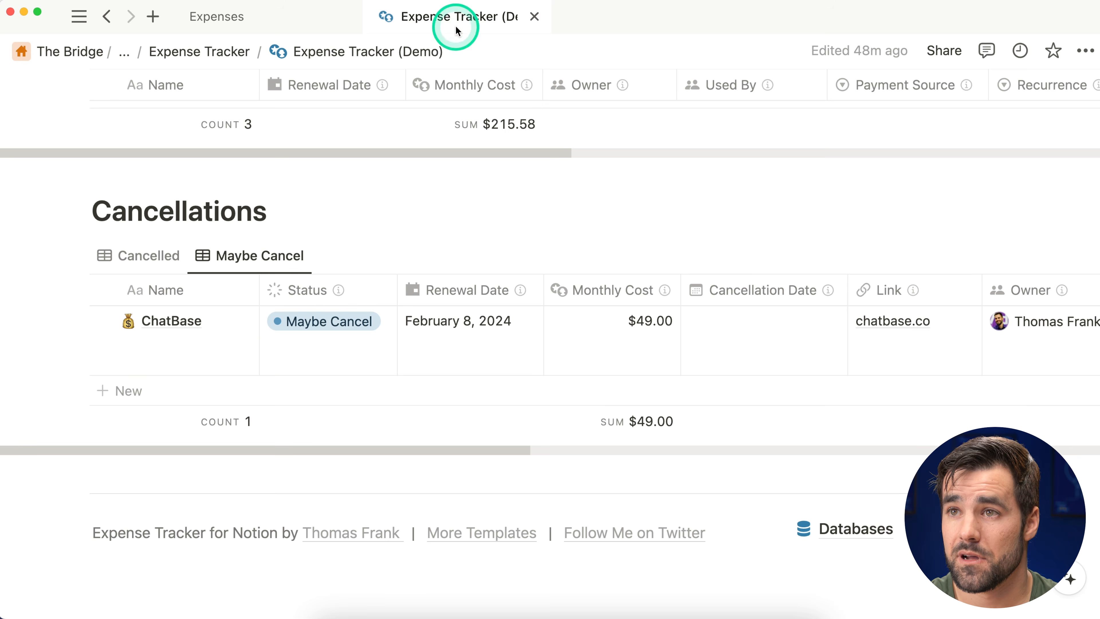
scroll(459, 287, up, 10)
click(422, 229)
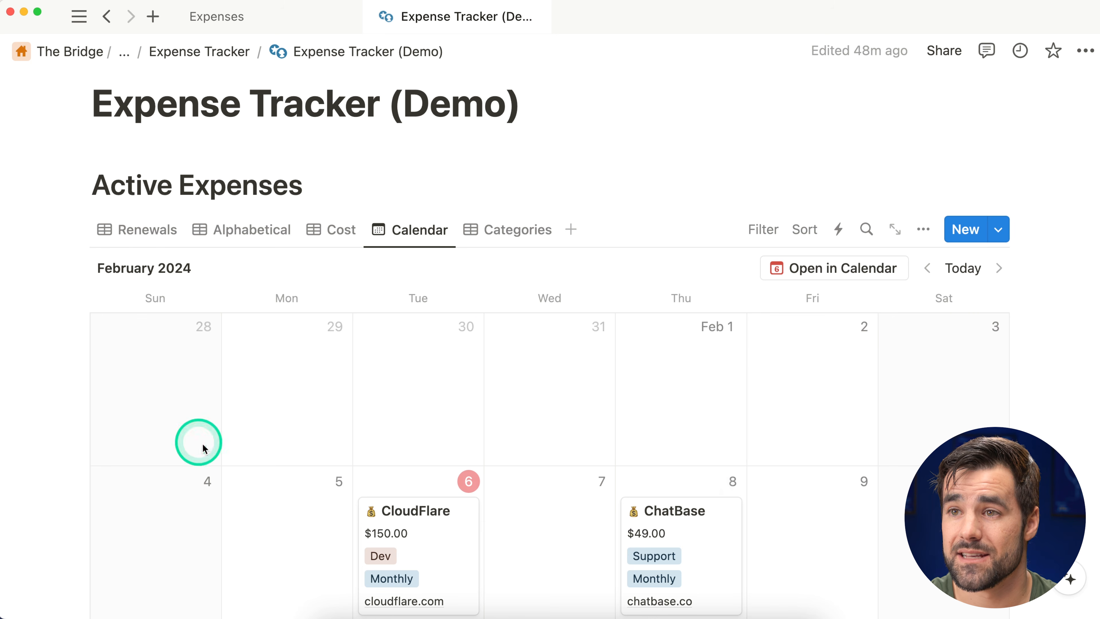
scroll(368, 444, down, 3)
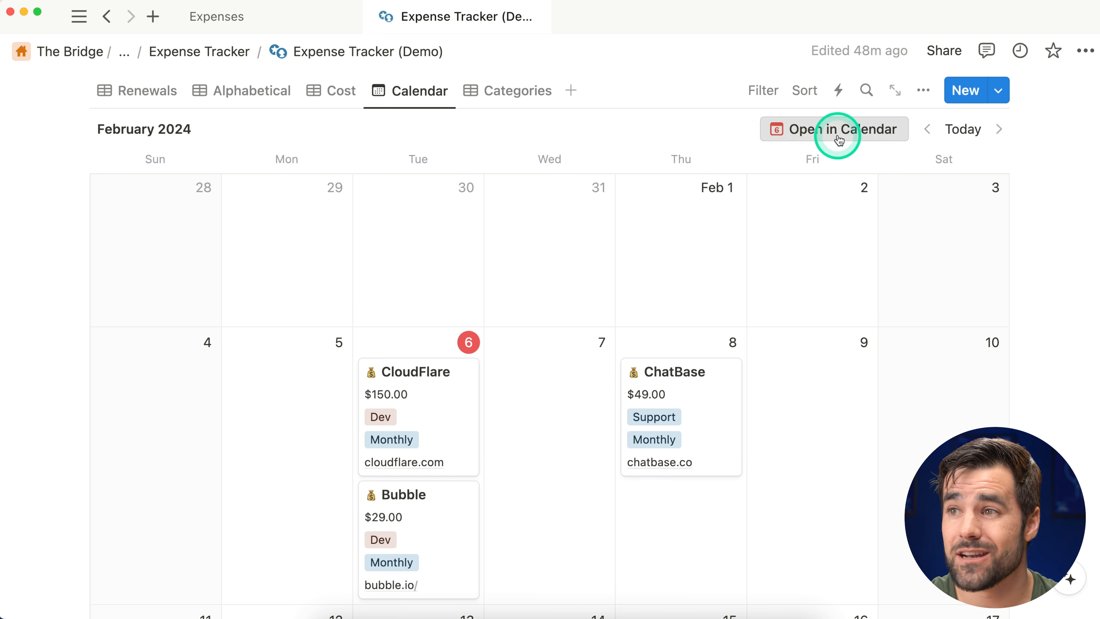
scroll(683, 211, up, 1)
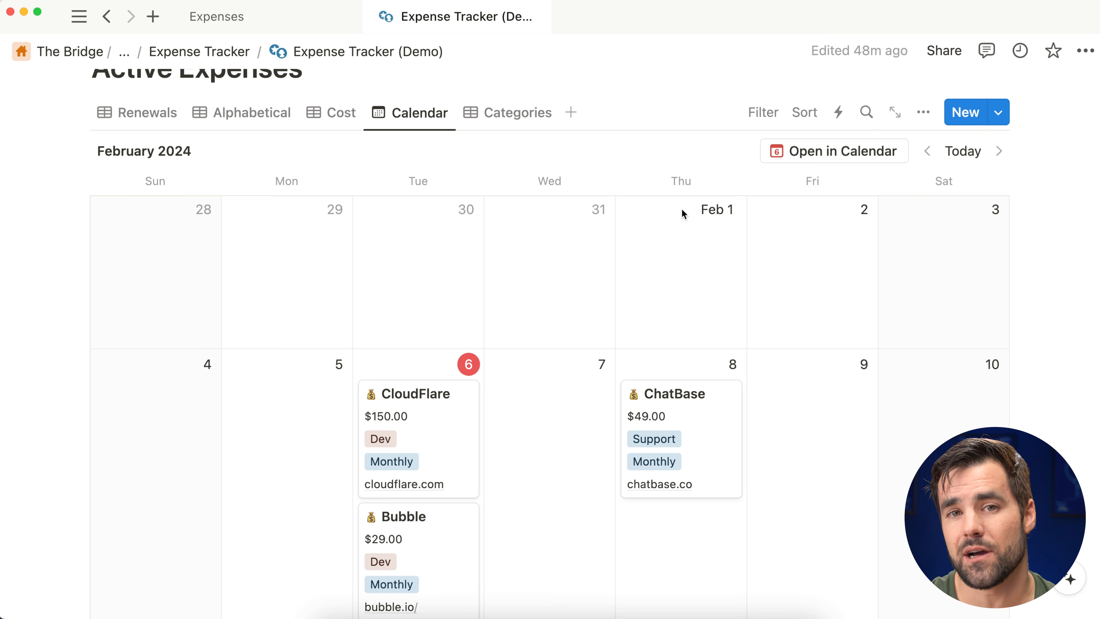
click(275, 16)
click(400, 412)
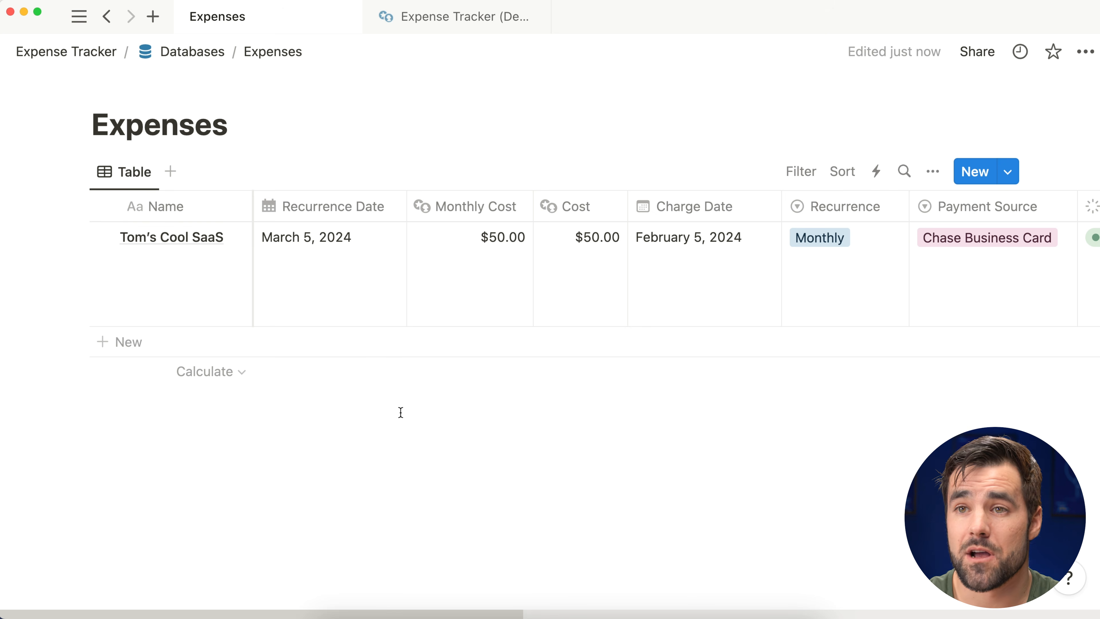
Step: Add a Calendar view to Expenses shown by Recurrence Date, and advance it to March 2024
click(170, 174)
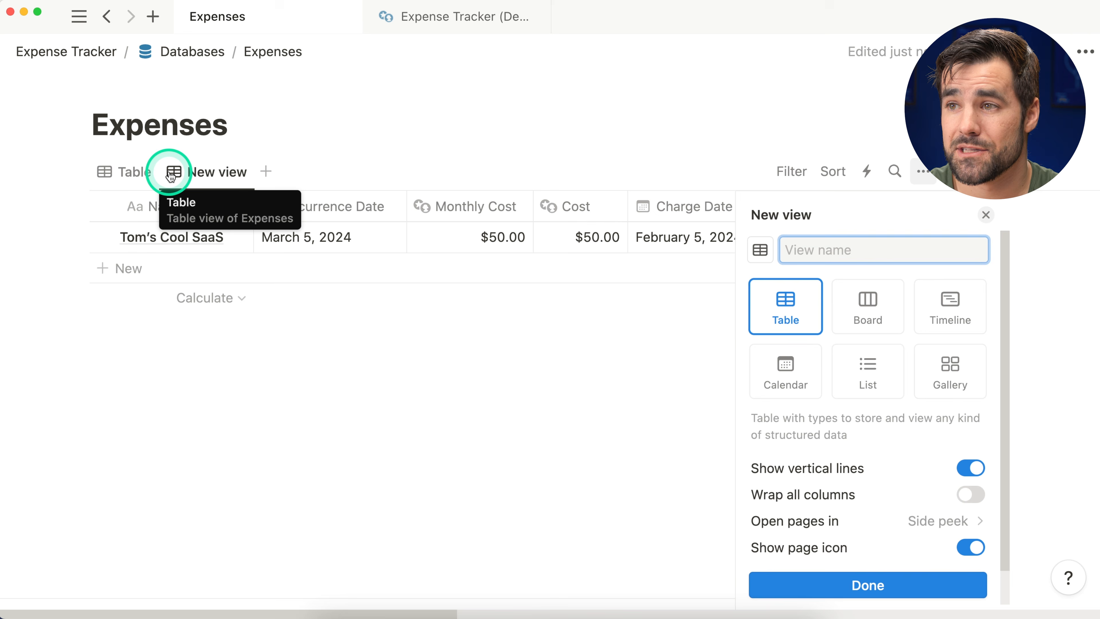
click(805, 379)
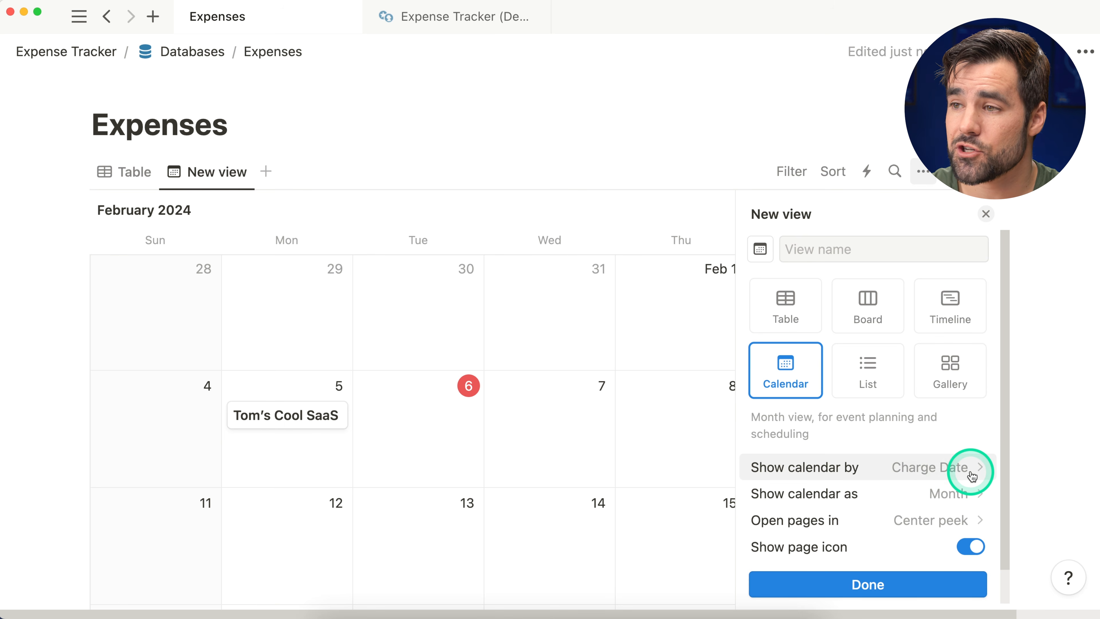
click(925, 468)
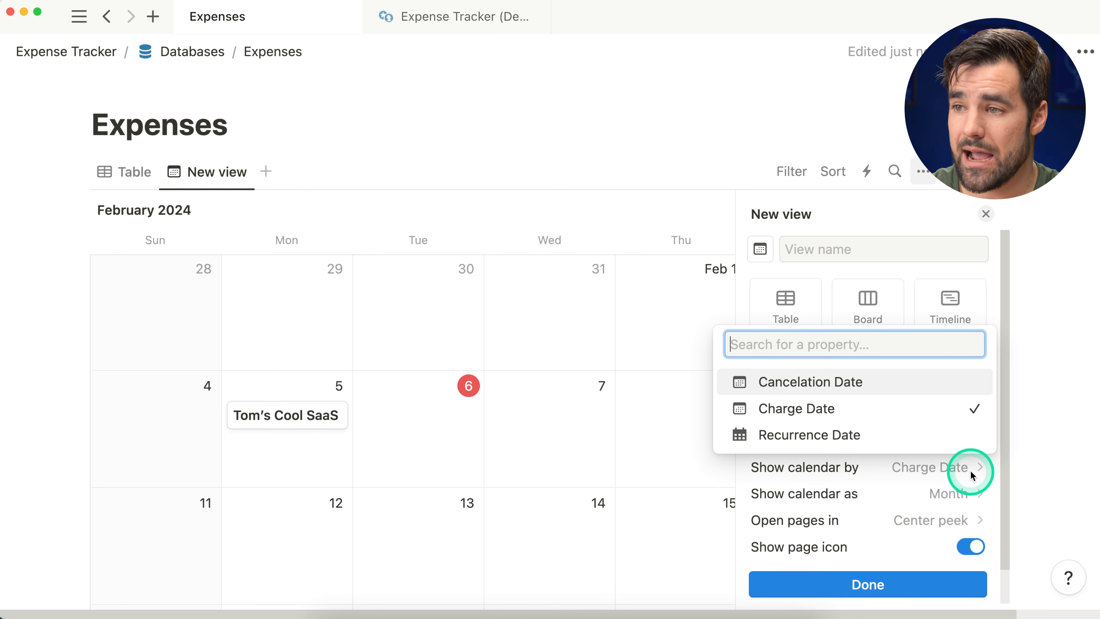
click(891, 434)
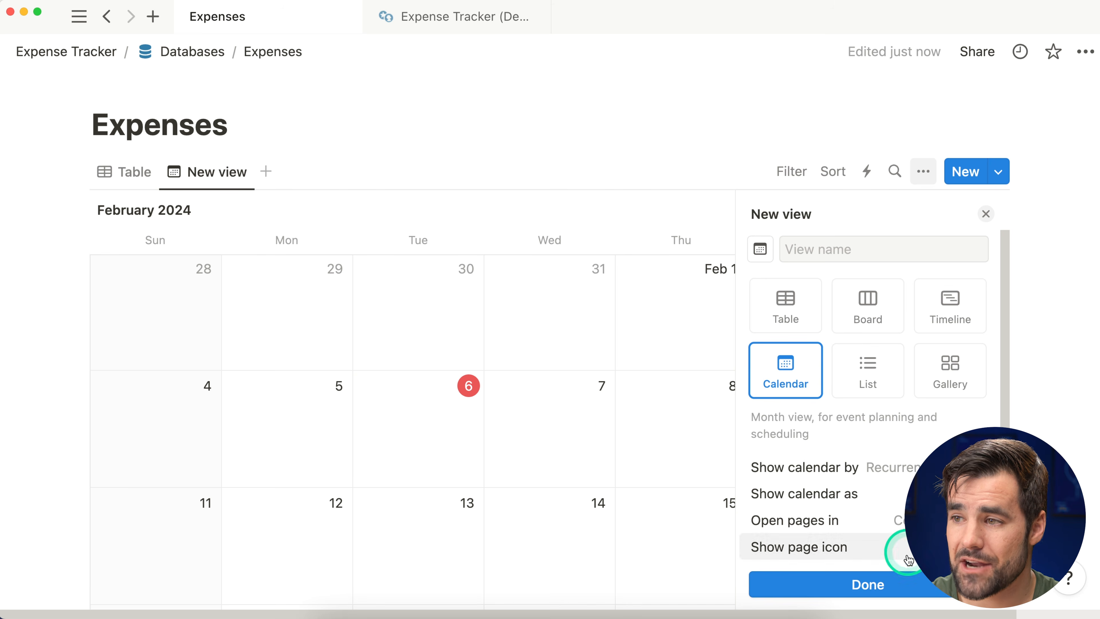
click(904, 585)
click(1021, 234)
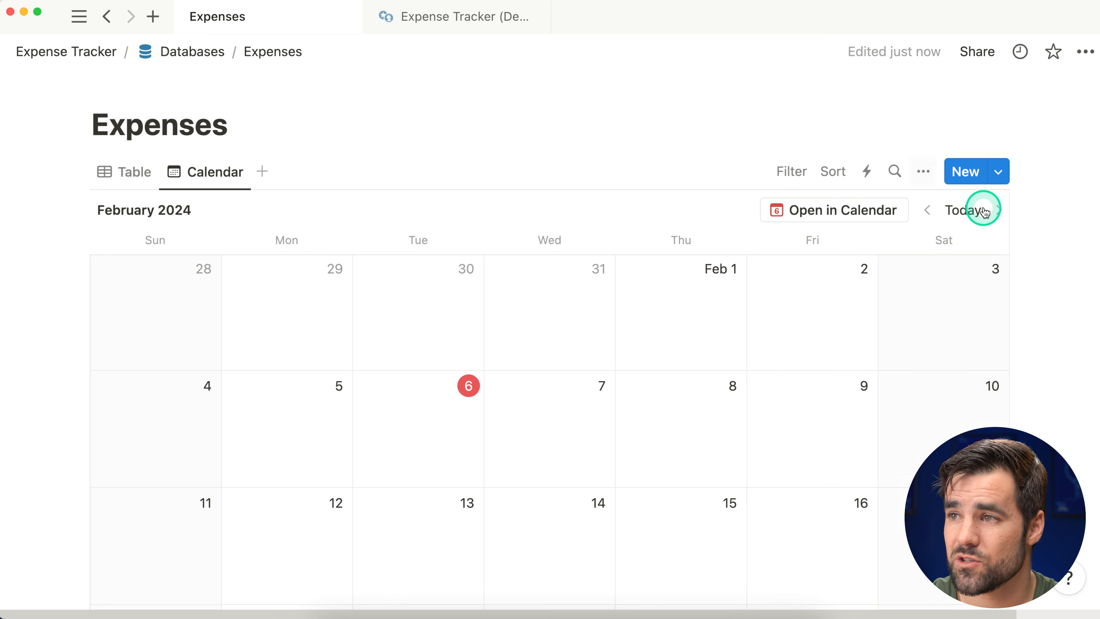
click(999, 209)
scroll(997, 361, down, 2)
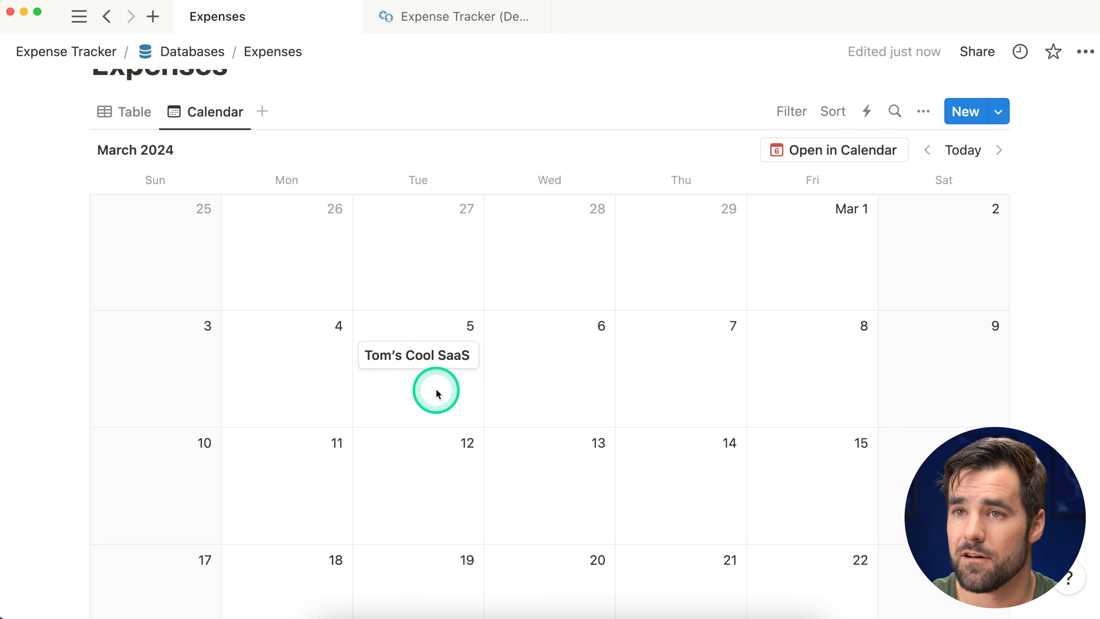
click(499, 613)
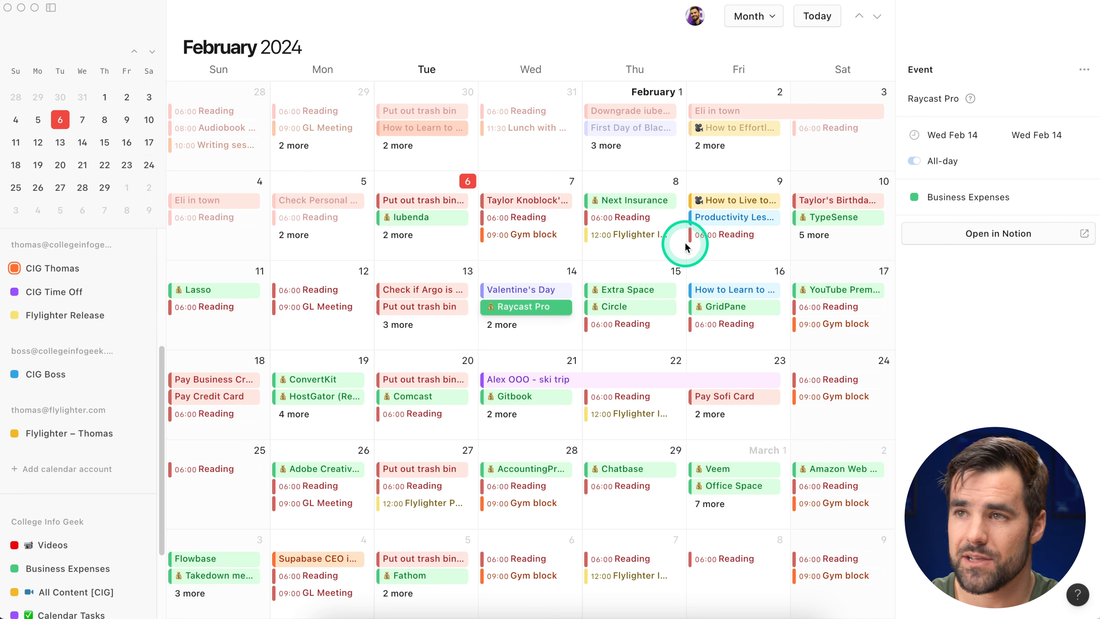
Step: Switch Notion Calendar to a week view and scroll through the week
key(w)
scroll(583, 253, up, 7)
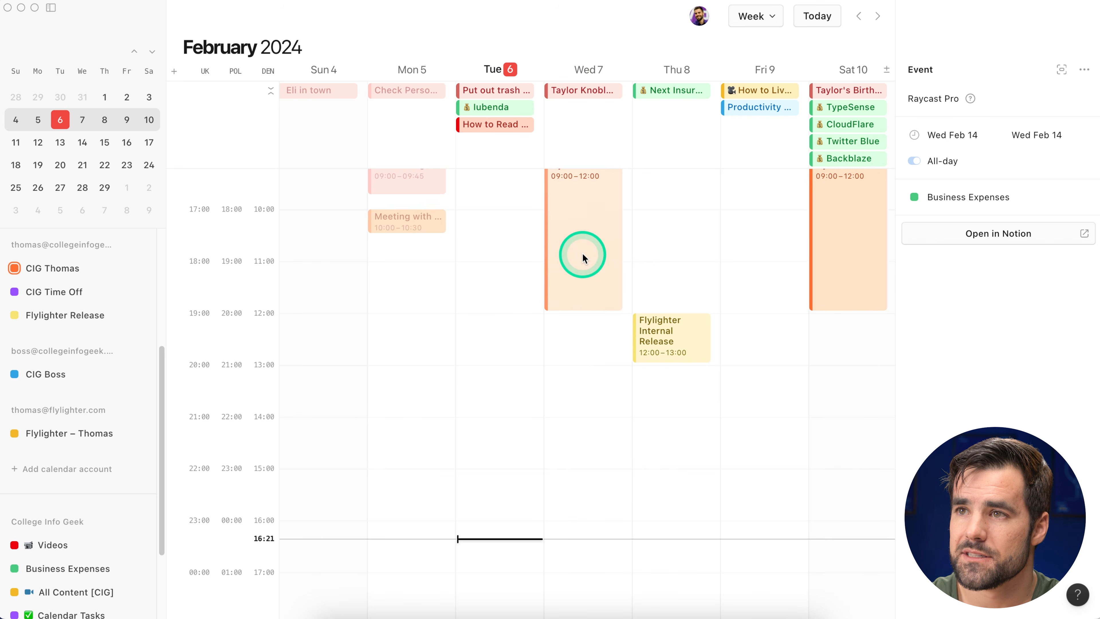
scroll(583, 255, down, 1)
scroll(81, 421, down, 3)
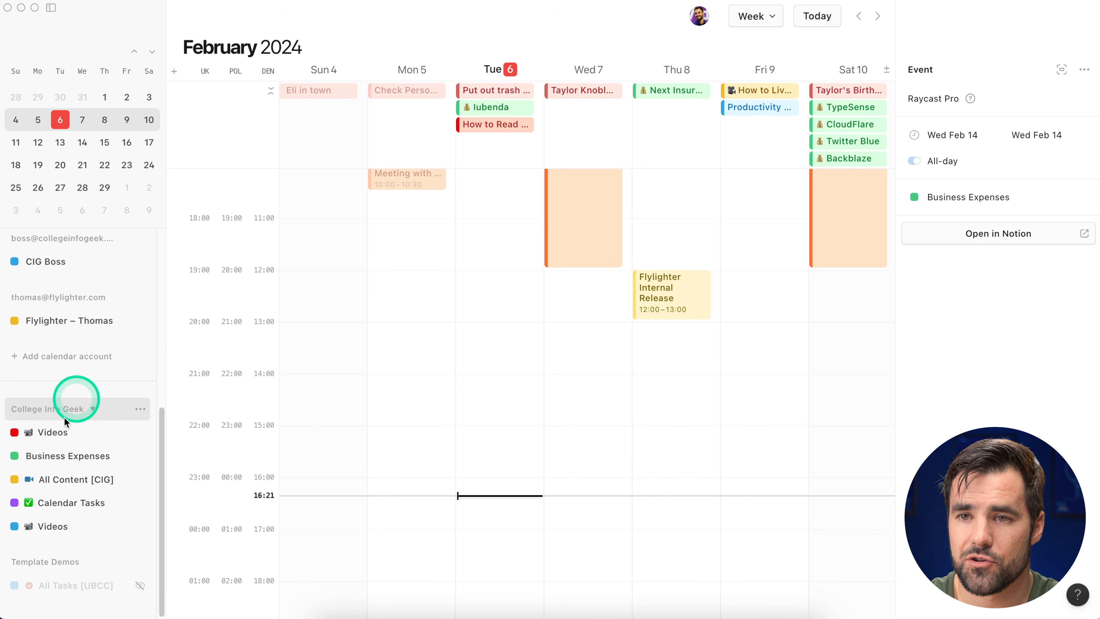
mouse_move(139, 561)
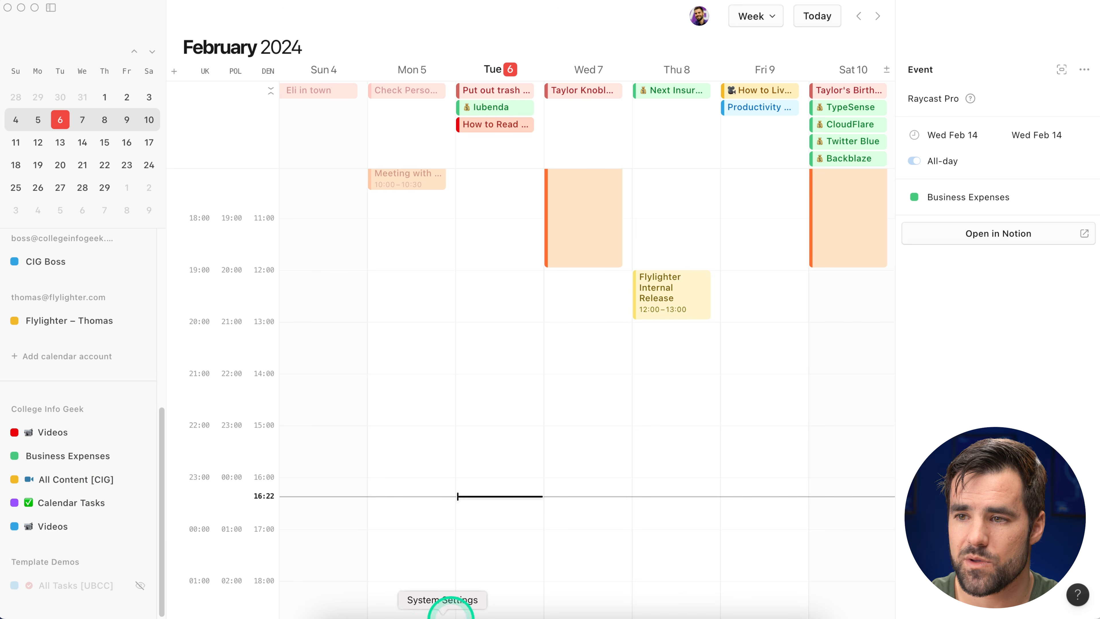
Step: Collapse Notion's sidebar, then open the College Info Geek workspace's ••• options in Notion Calendar
click(473, 614)
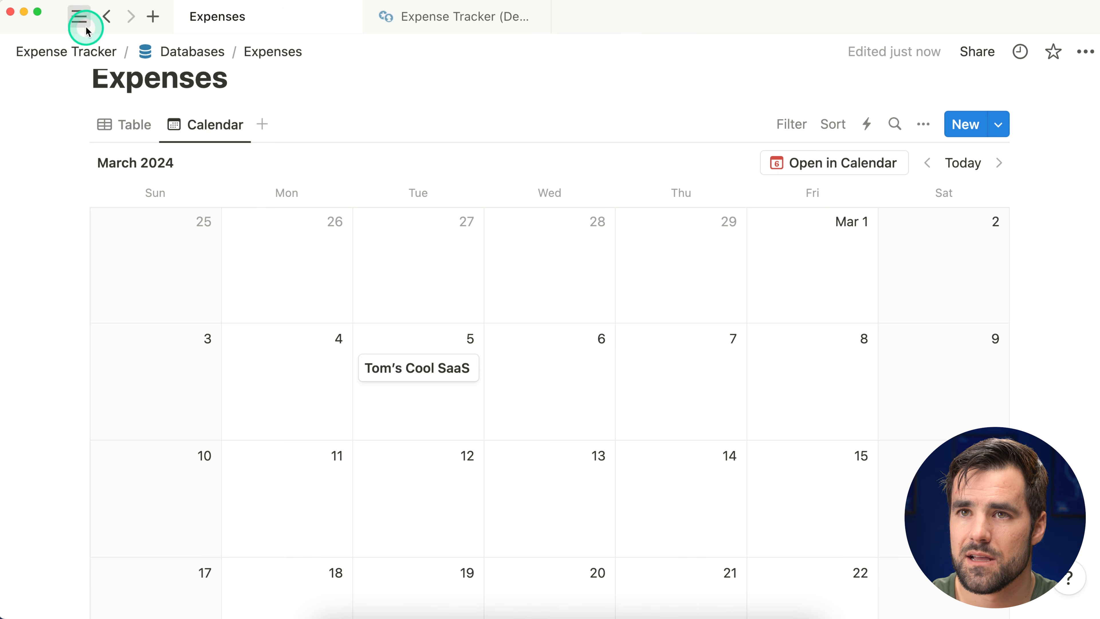
click(80, 15)
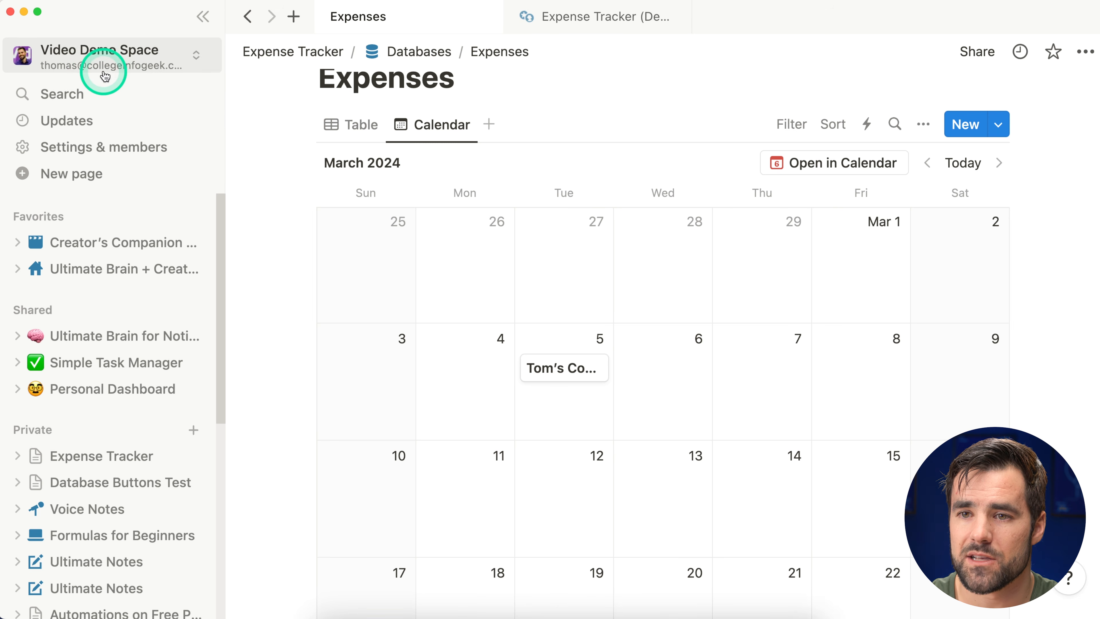
click(202, 16)
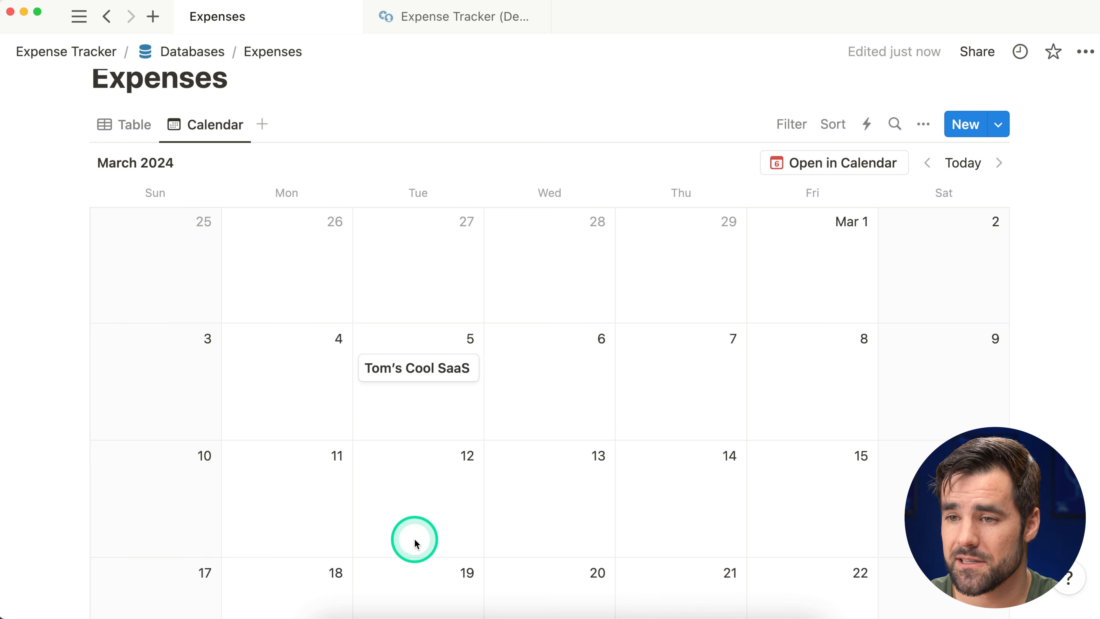
click(499, 617)
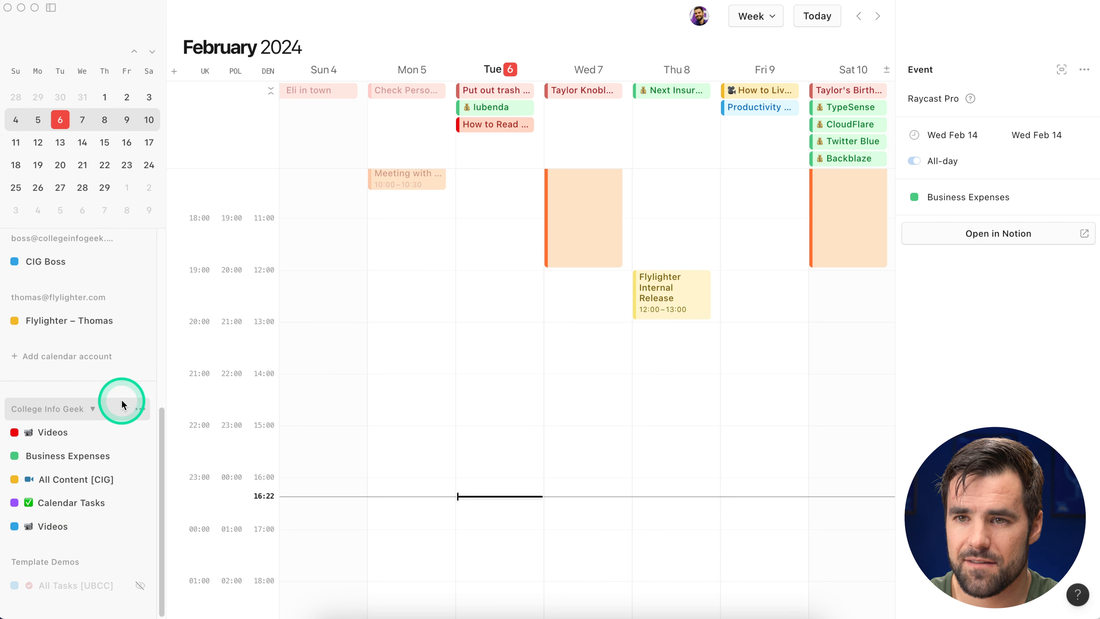
click(140, 410)
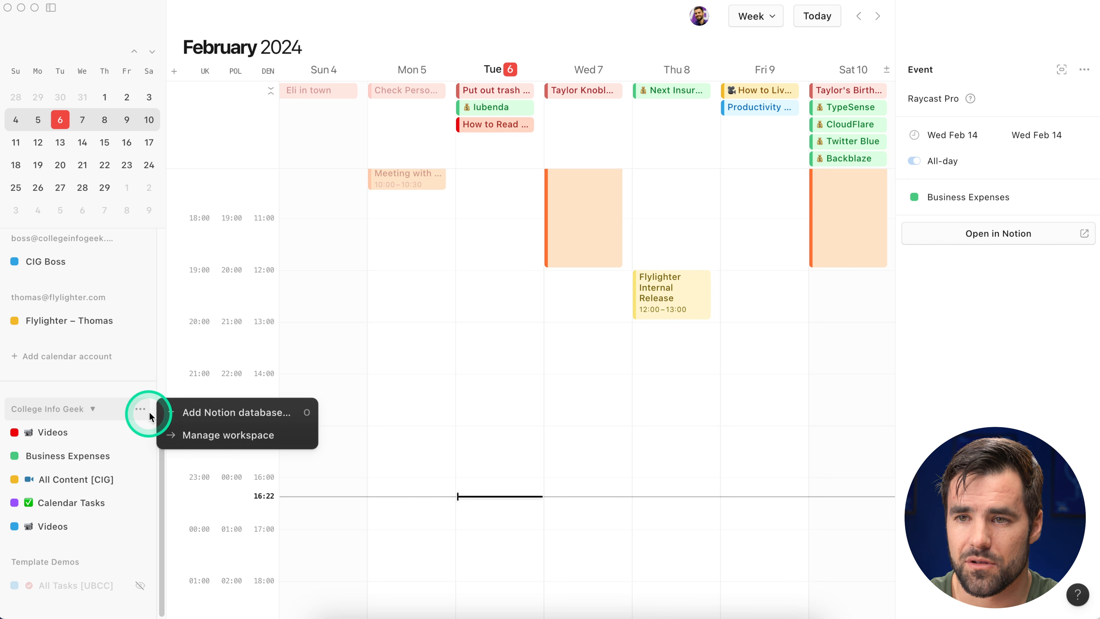
Step: Connect and allow access to the Video Demo Space workspace from Manage workspace, then close Settings
click(236, 437)
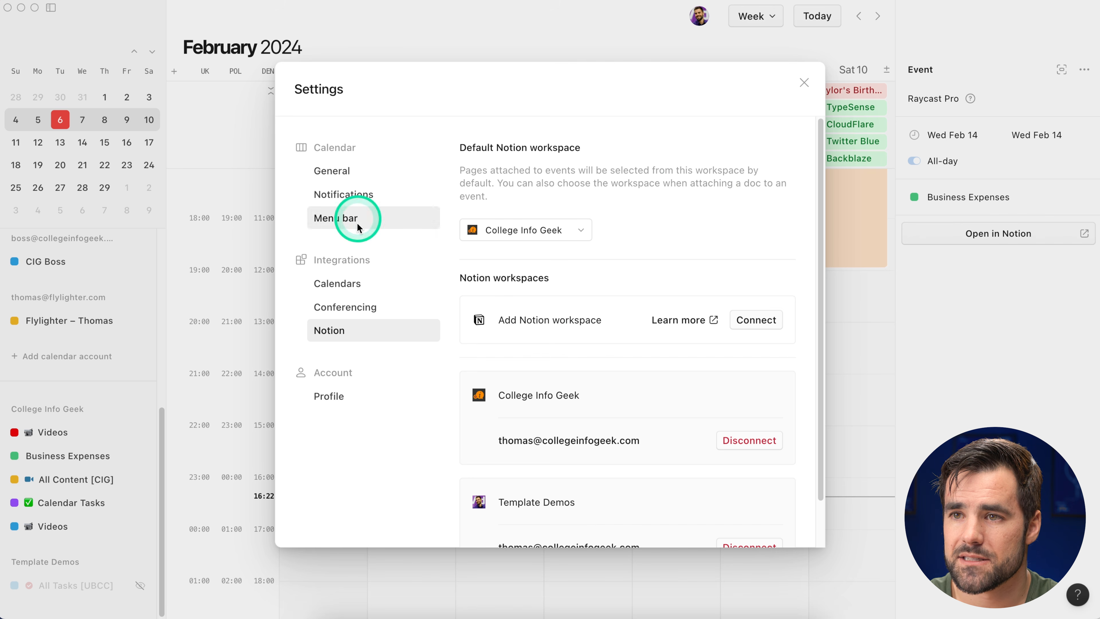
drag(821, 217, 821, 272)
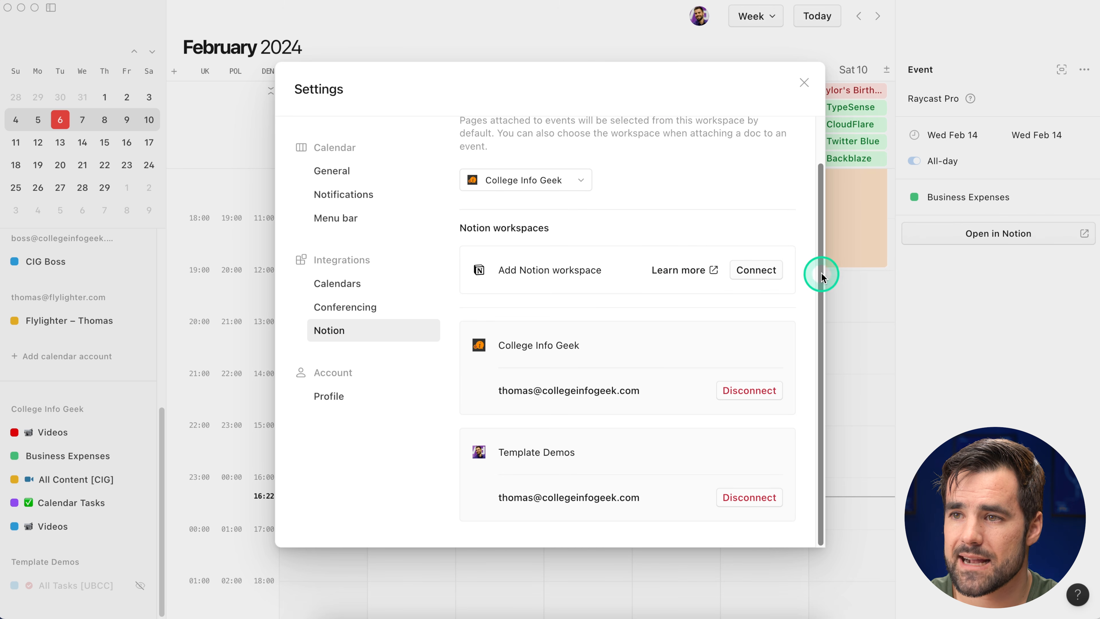
click(754, 269)
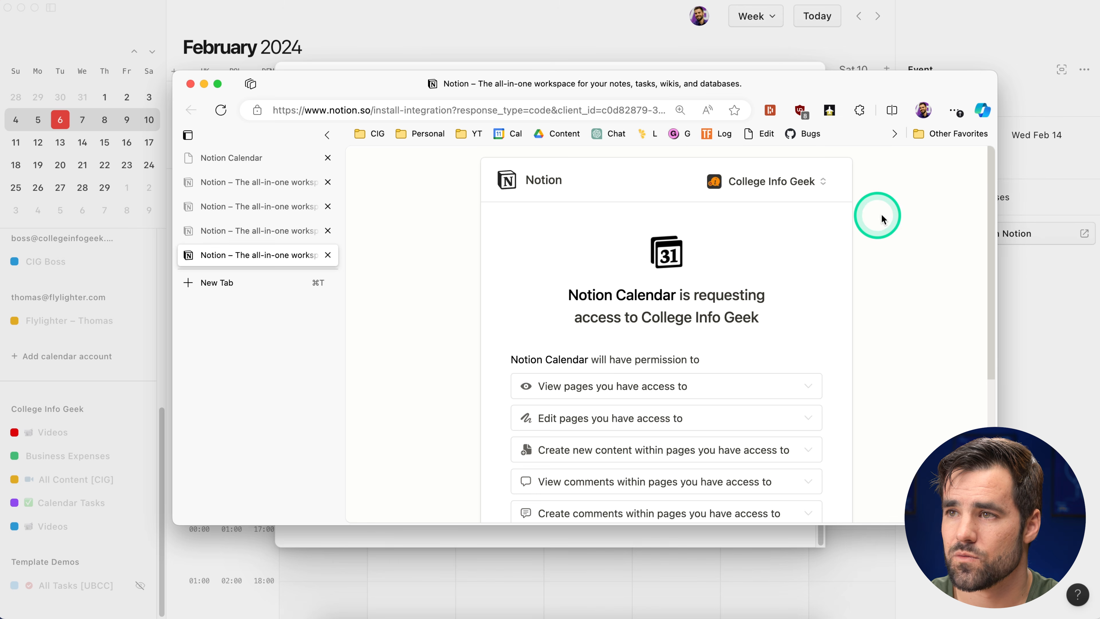
drag(825, 93, 710, 25)
drag(880, 454, 1015, 601)
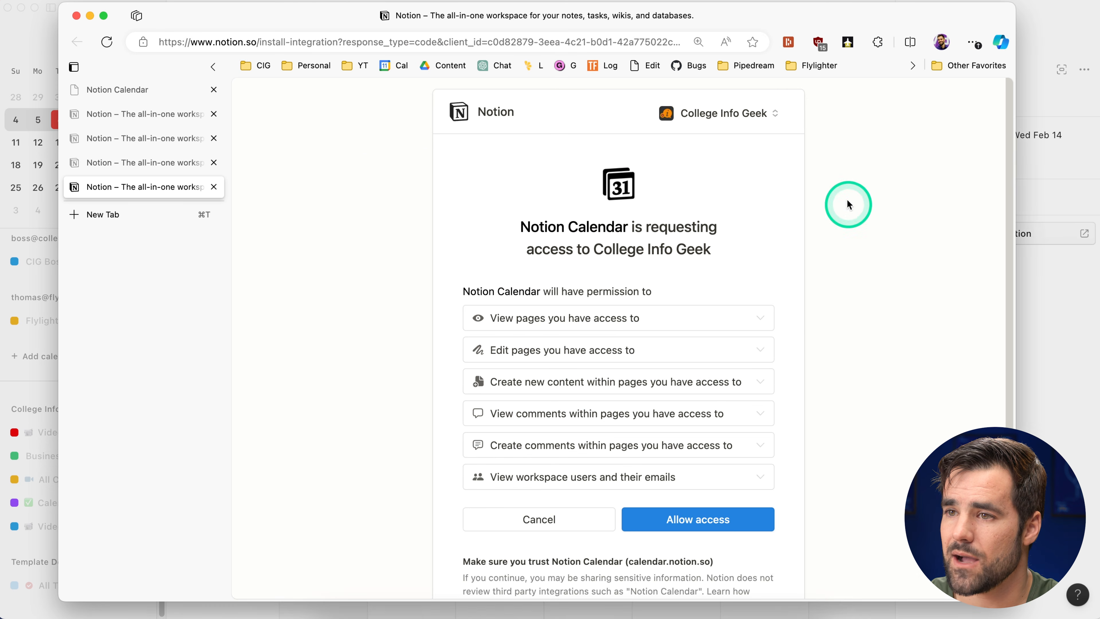
click(740, 115)
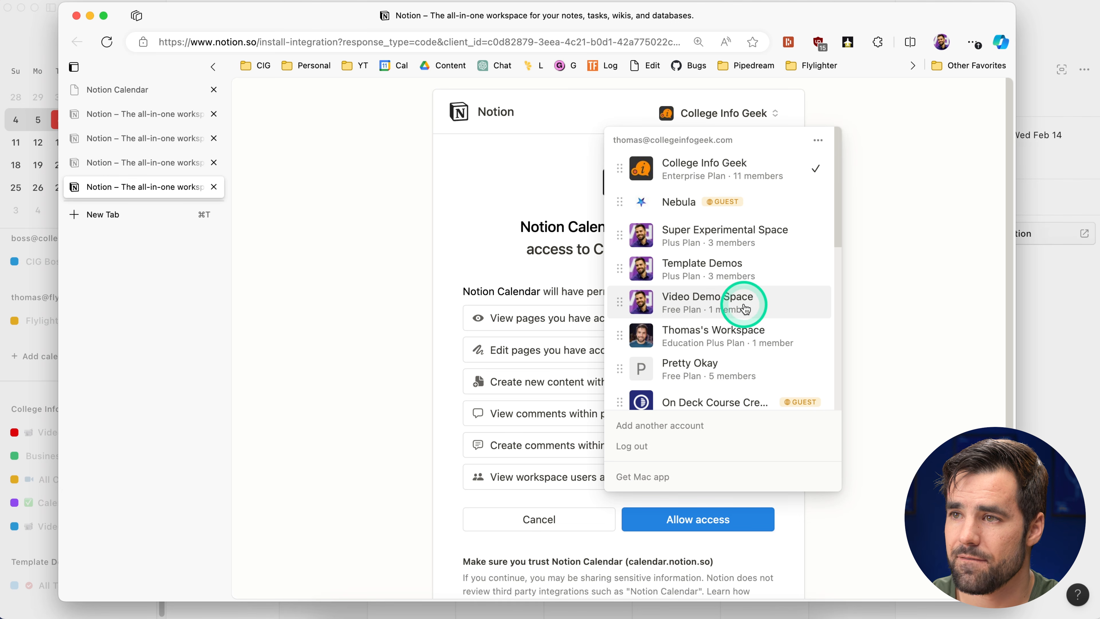
click(781, 306)
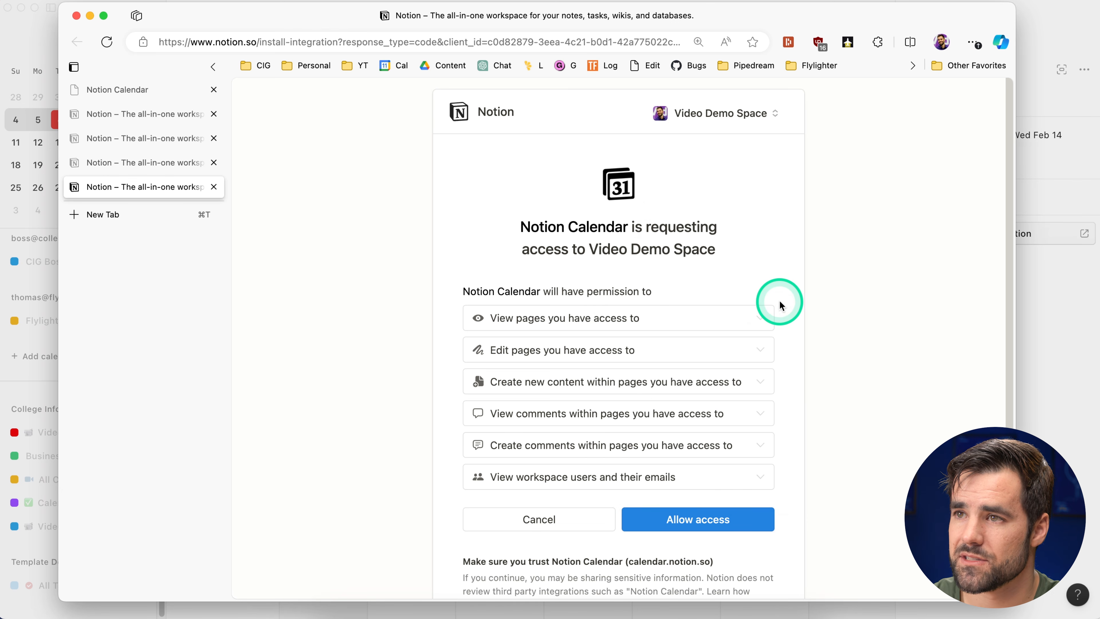
click(716, 518)
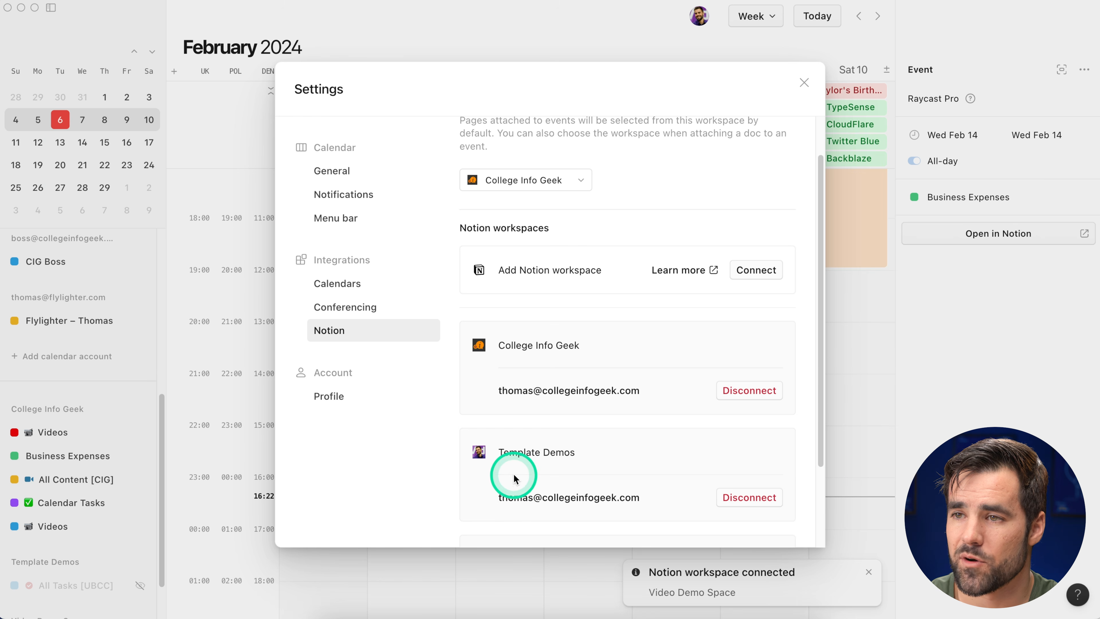
click(804, 82)
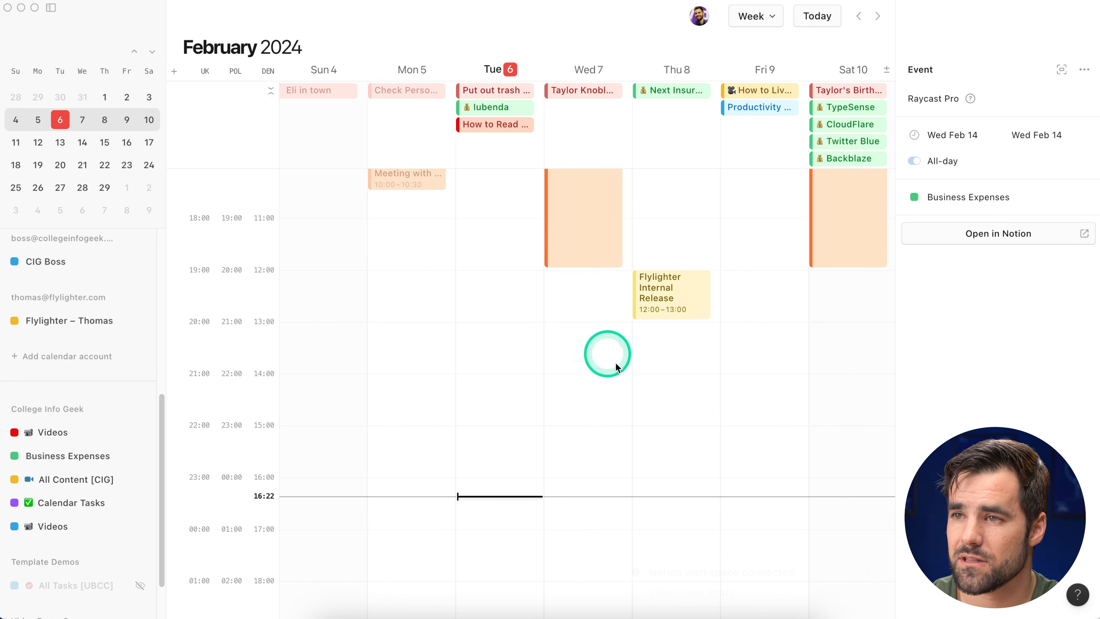
scroll(95, 429, down, 3)
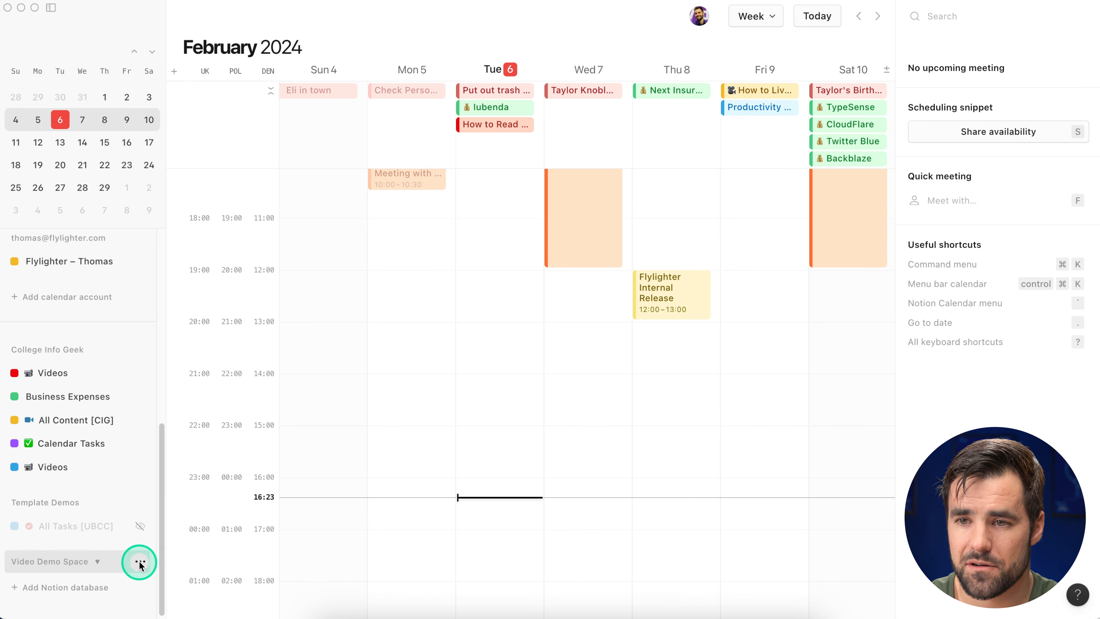
Step: Add the Video Demo Space Expenses database as a calendar in Notion Calendar
click(139, 563)
click(234, 565)
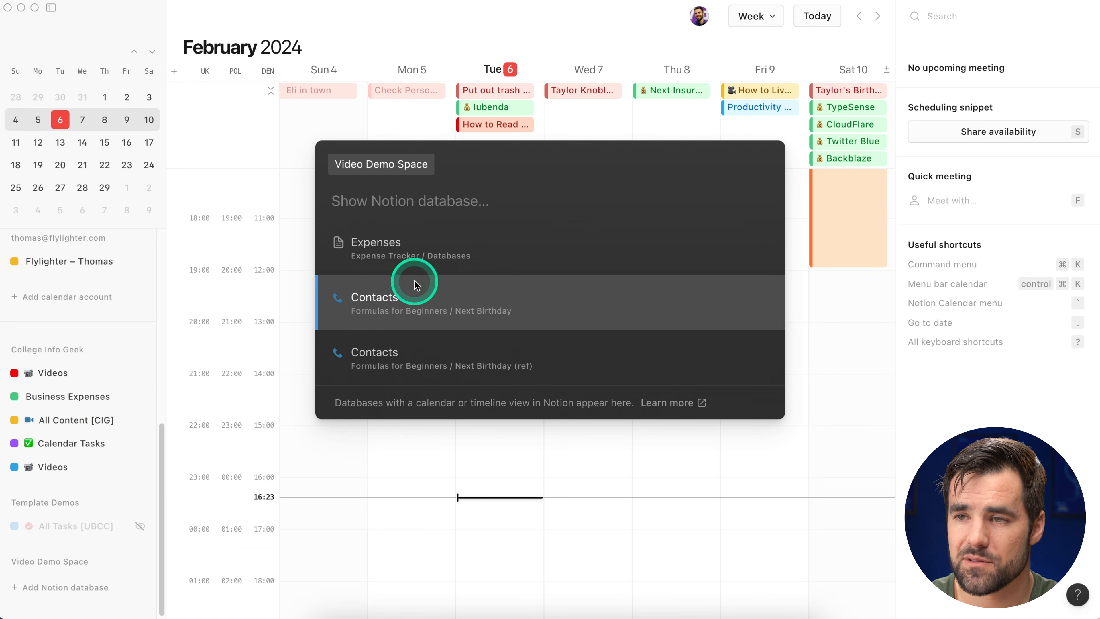
click(413, 241)
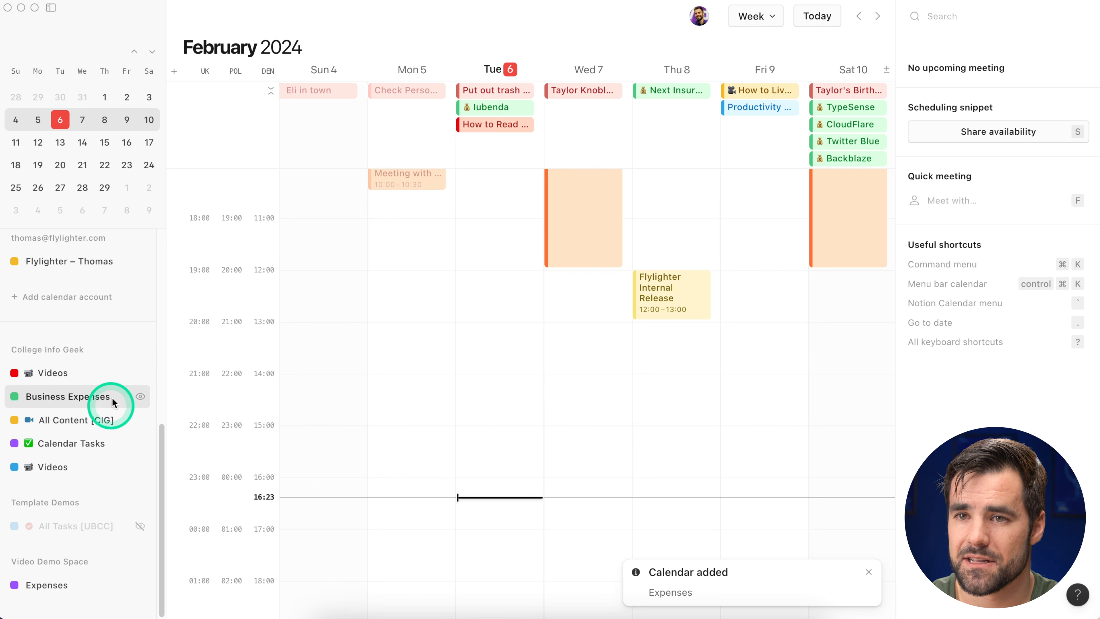
Step: Hide the Business Expenses, Calendar Tasks, All Content [CIG] and both Videos calendars
click(140, 397)
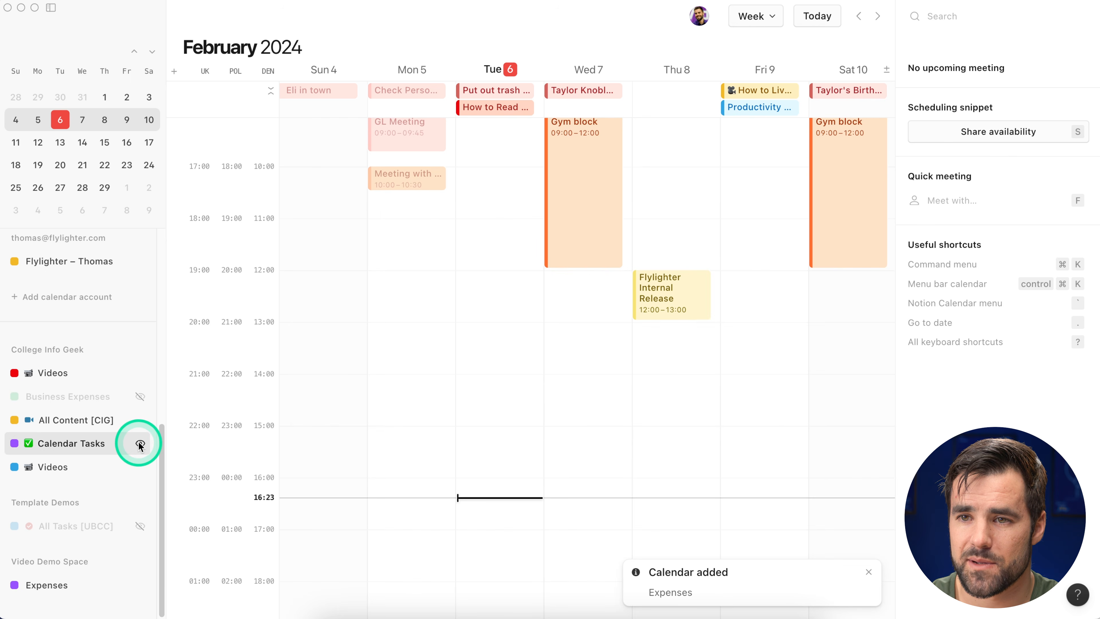
click(139, 444)
click(140, 420)
click(140, 466)
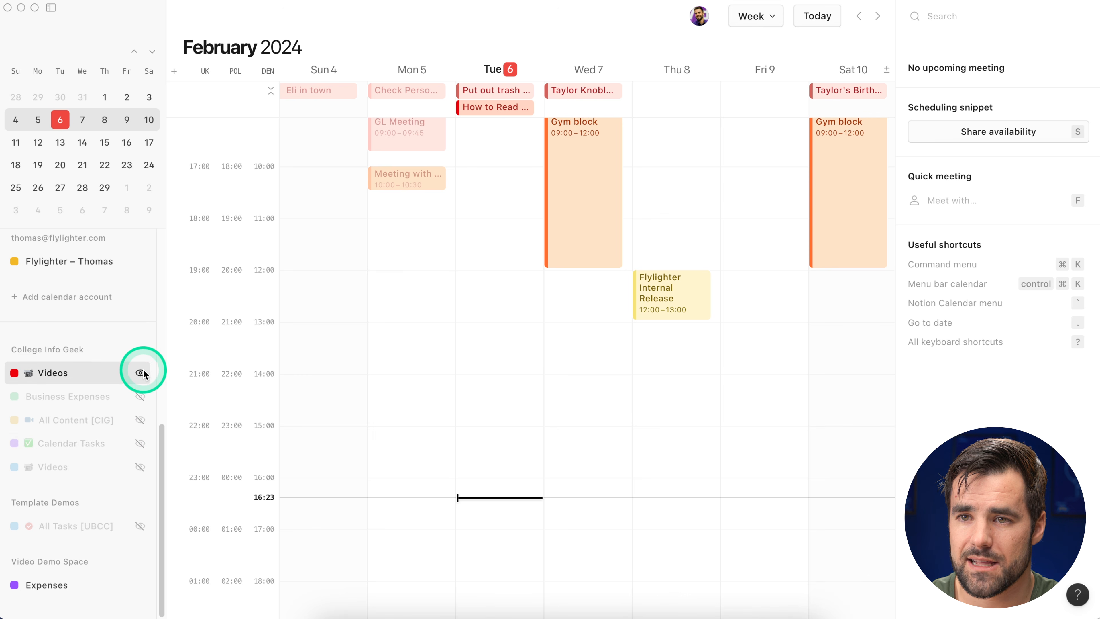
click(140, 372)
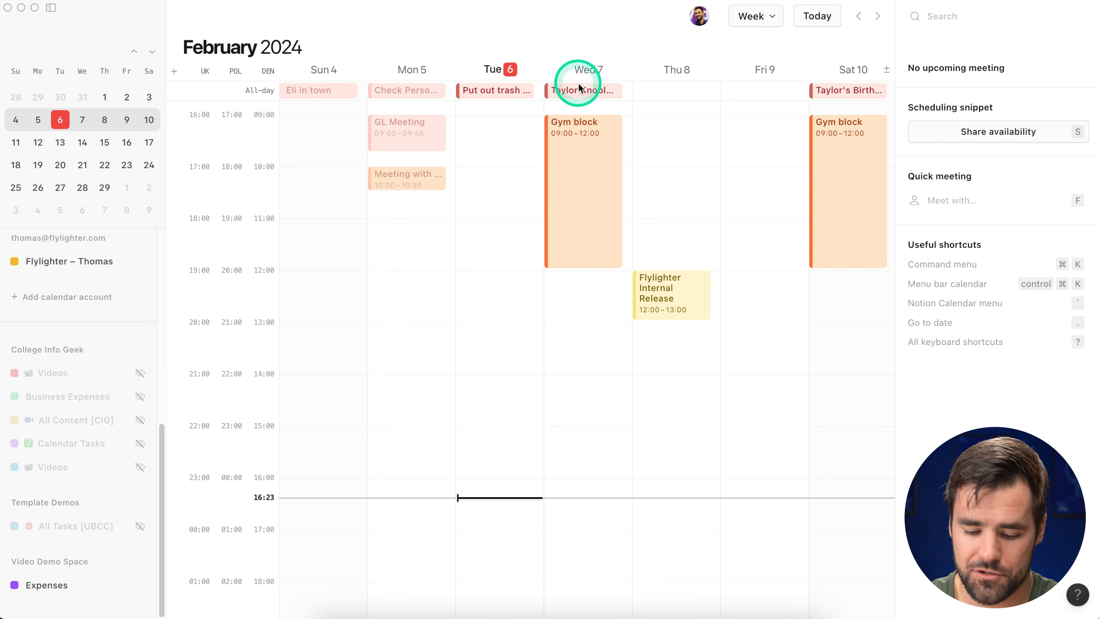
Step: Go to March 5, 2024, check Tom's Cool SaaS, and show the March 3–9 week
key(m)
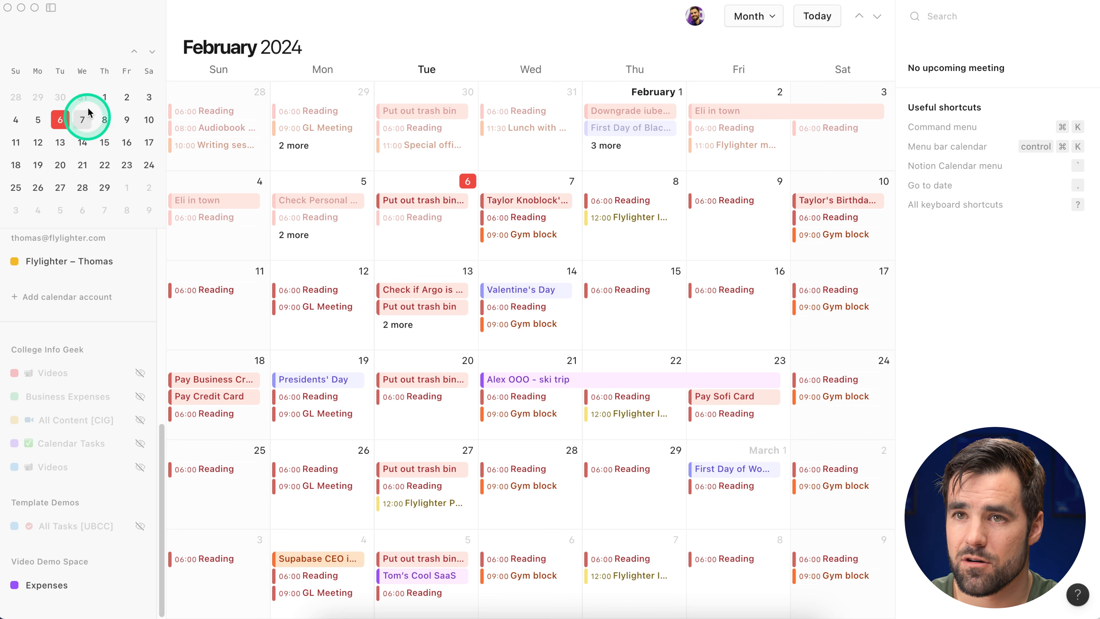
click(152, 52)
click(64, 120)
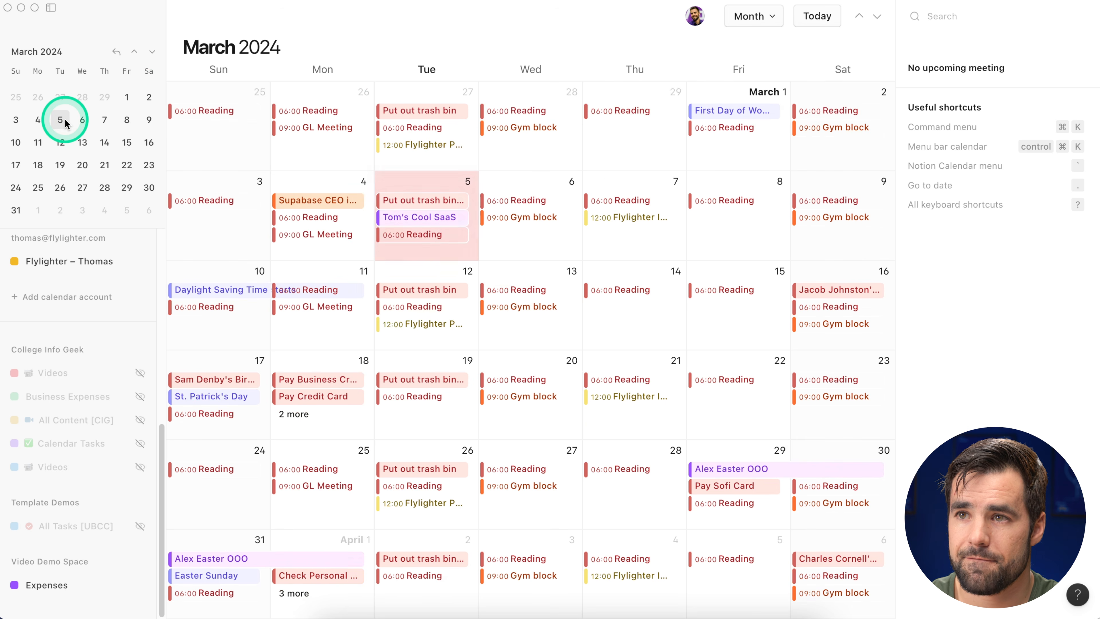
click(430, 216)
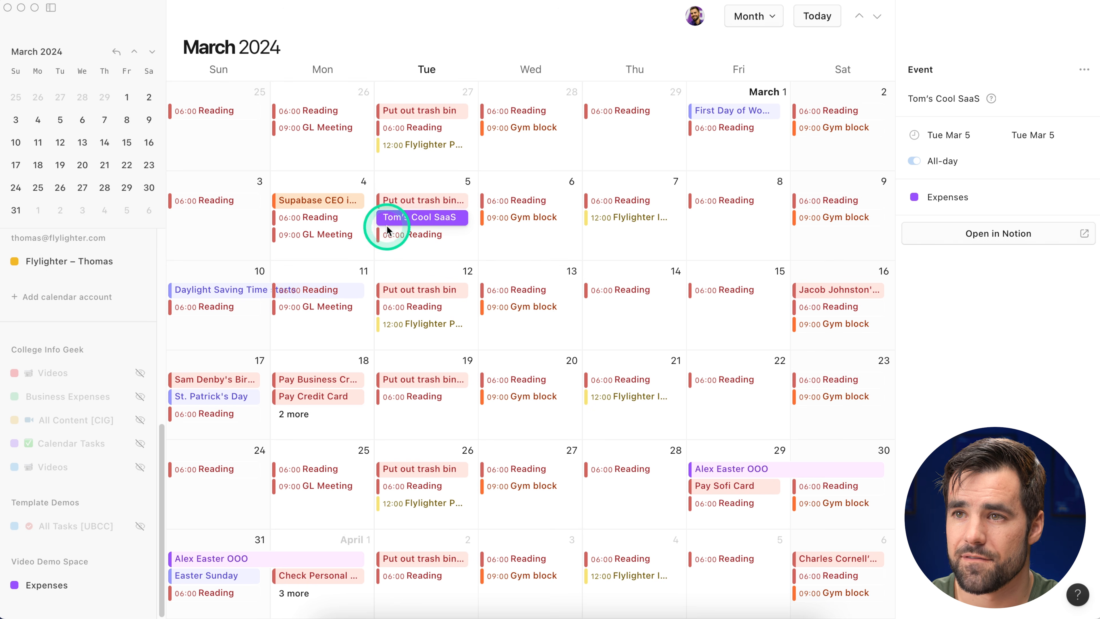
click(625, 112)
key(w)
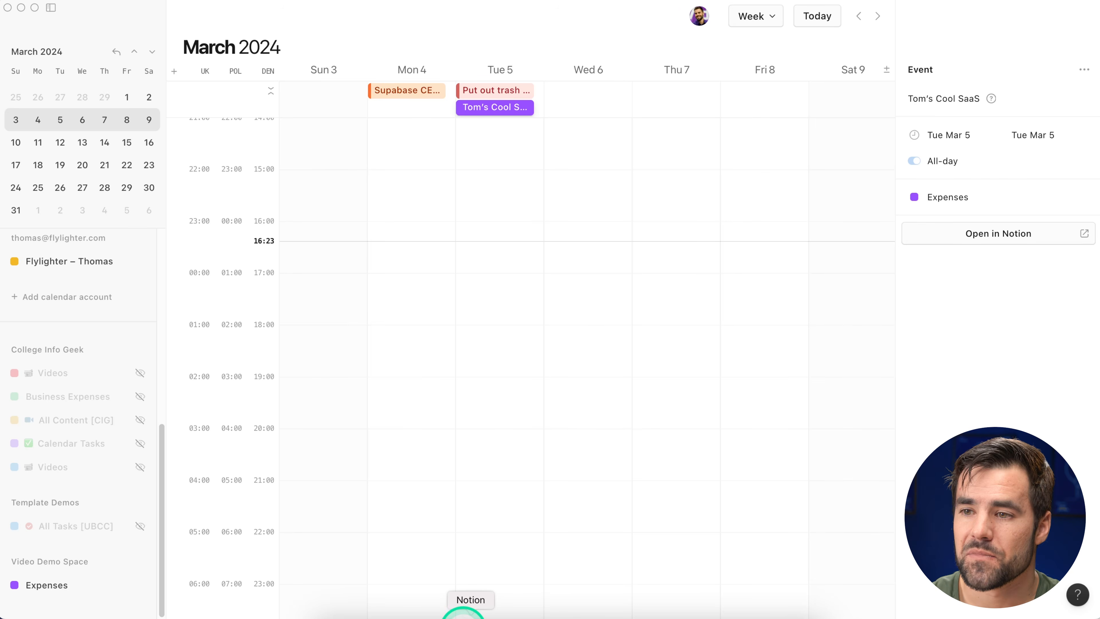
Step: Back in Notion, switch the Expenses database to its Table view
click(463, 613)
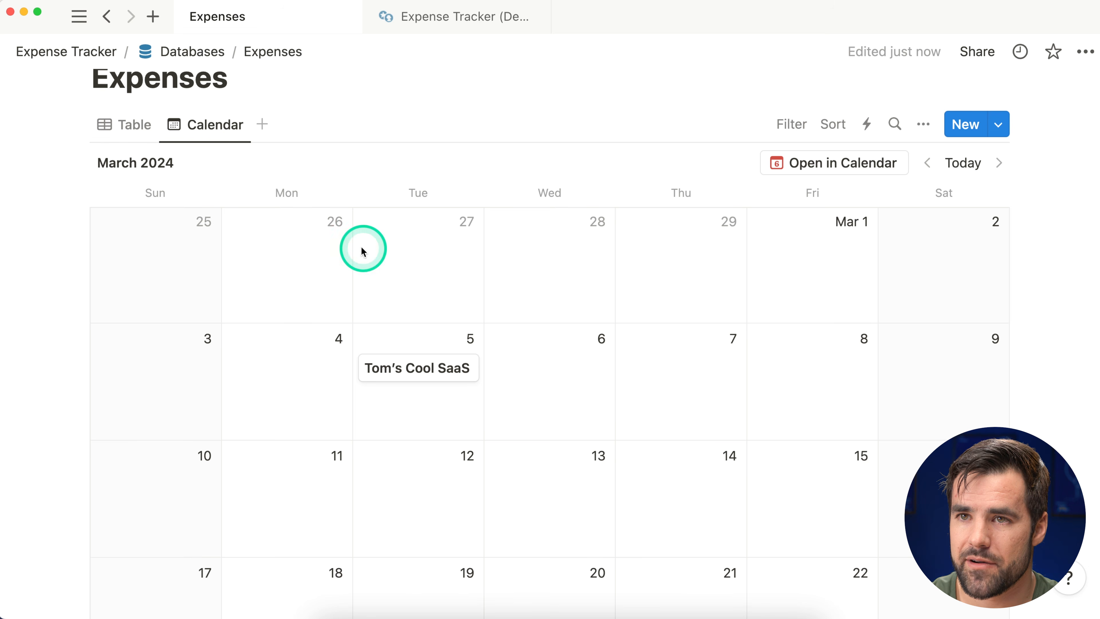
click(149, 130)
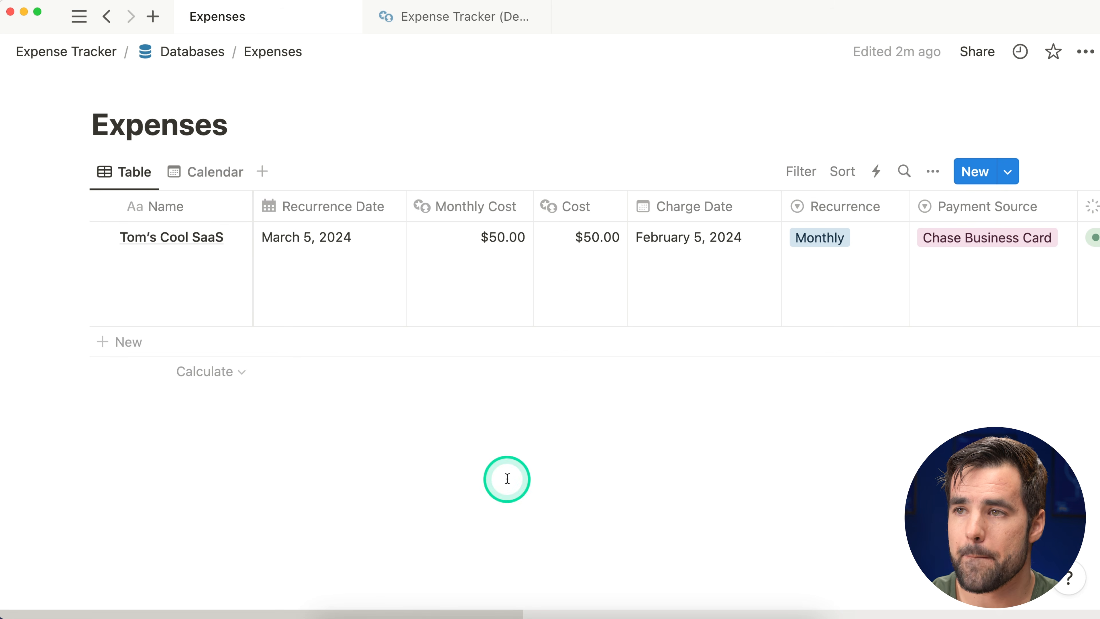
mouse_move(545, 392)
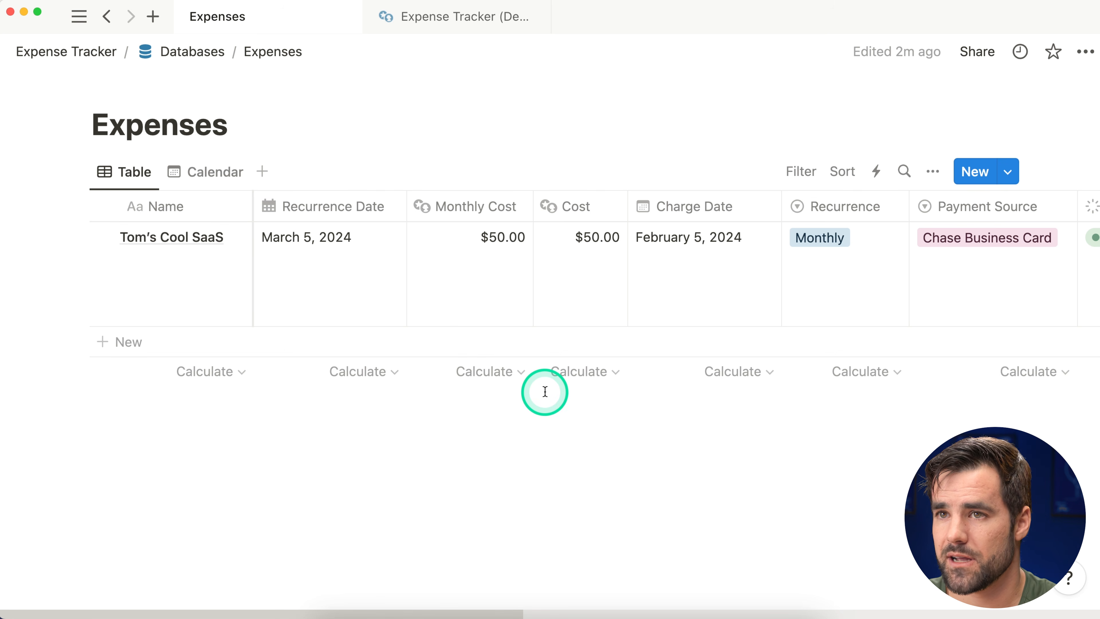
Step: On Expense Tracker (Demo), switch Active Expenses to the Renewals view
click(453, 30)
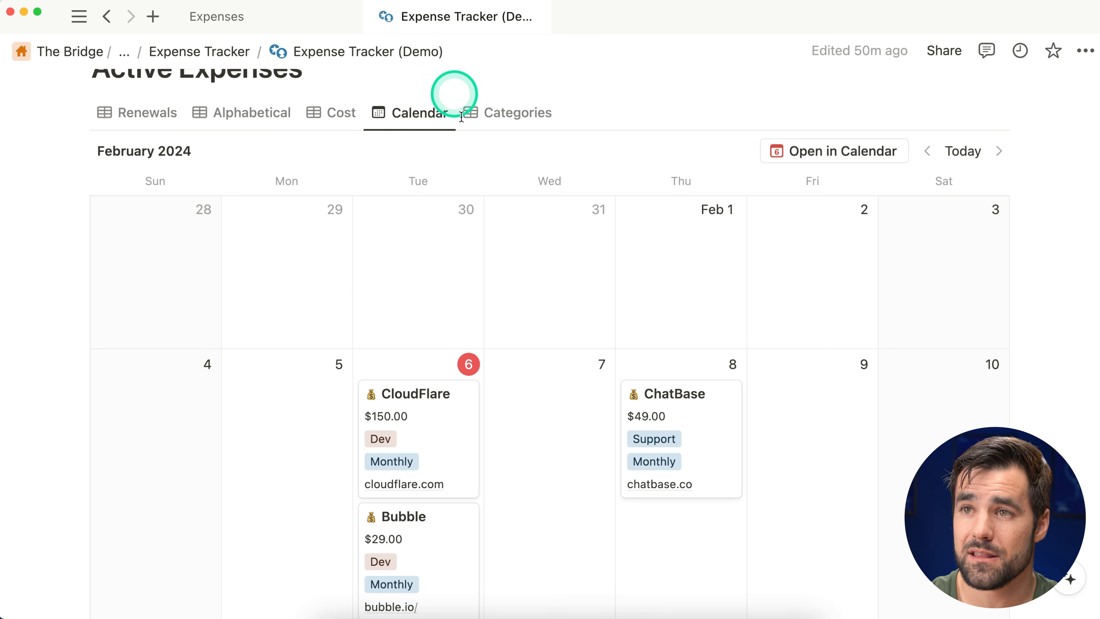
scroll(390, 329, up, 3)
scroll(404, 344, up, 3)
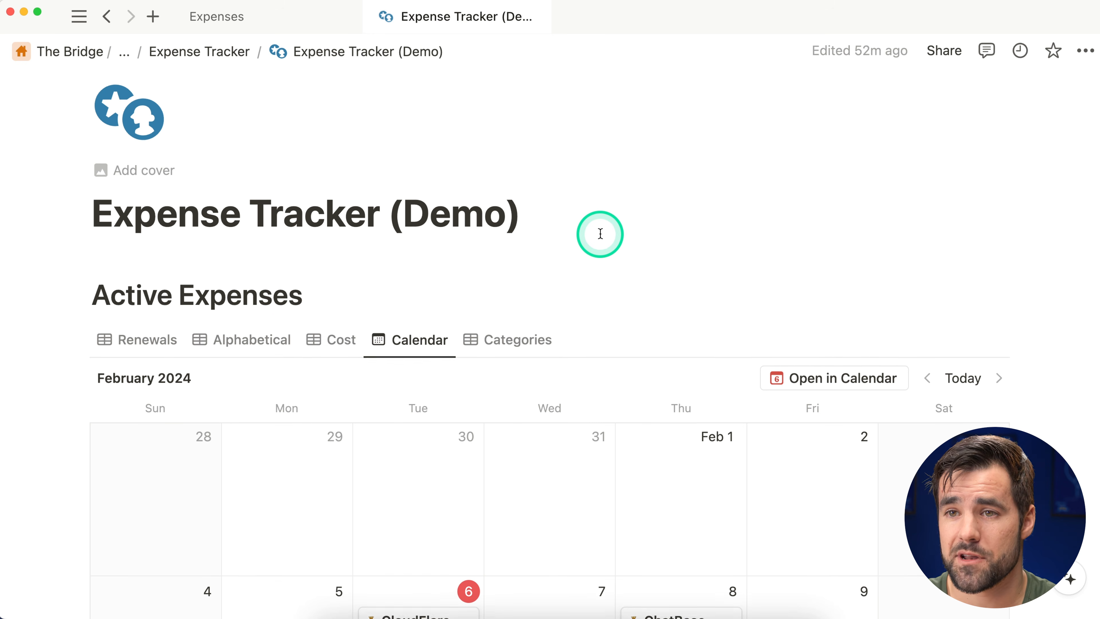
scroll(390, 277, down, 1)
click(178, 324)
scroll(269, 345, down, 10)
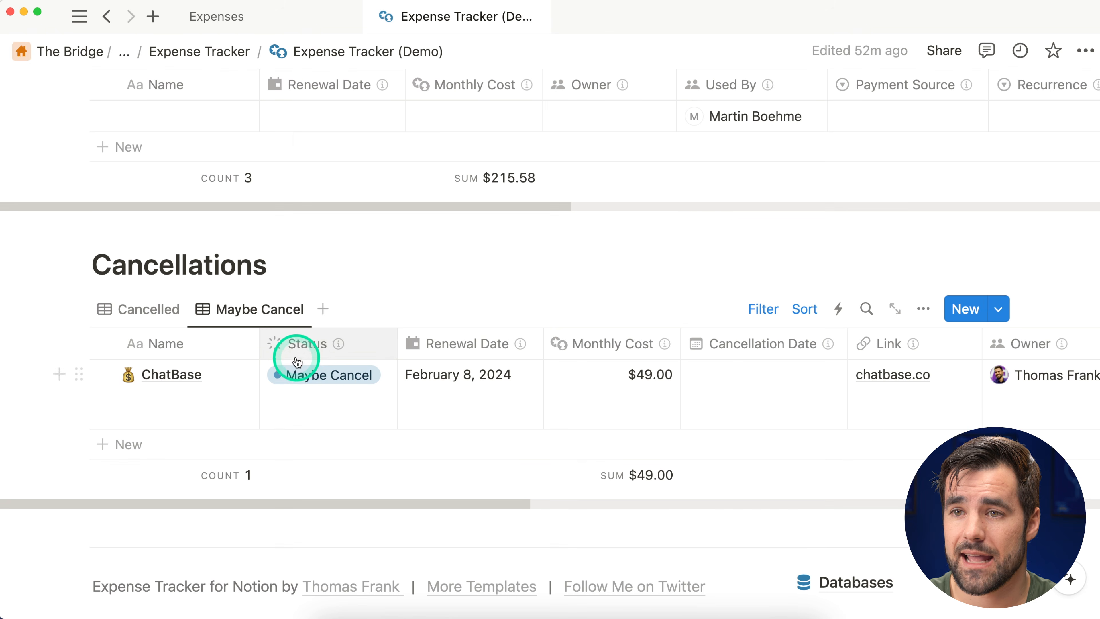
scroll(344, 385, up, 7)
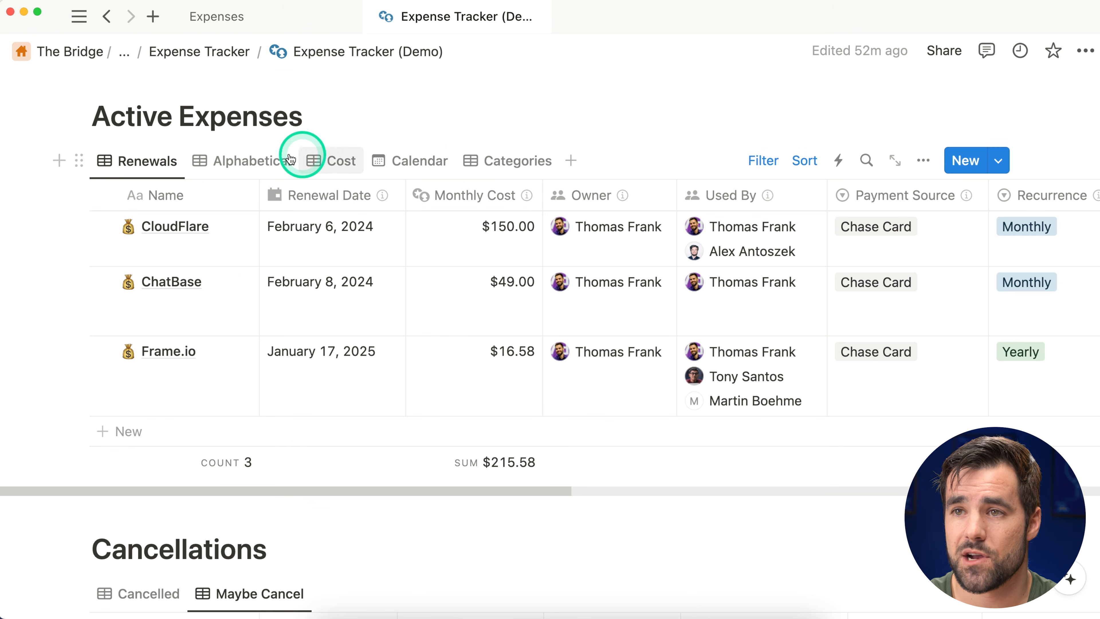
scroll(253, 190, up, 1)
Step: Give the Expenses database the cash-machine icon found by searching 'money'
click(277, 19)
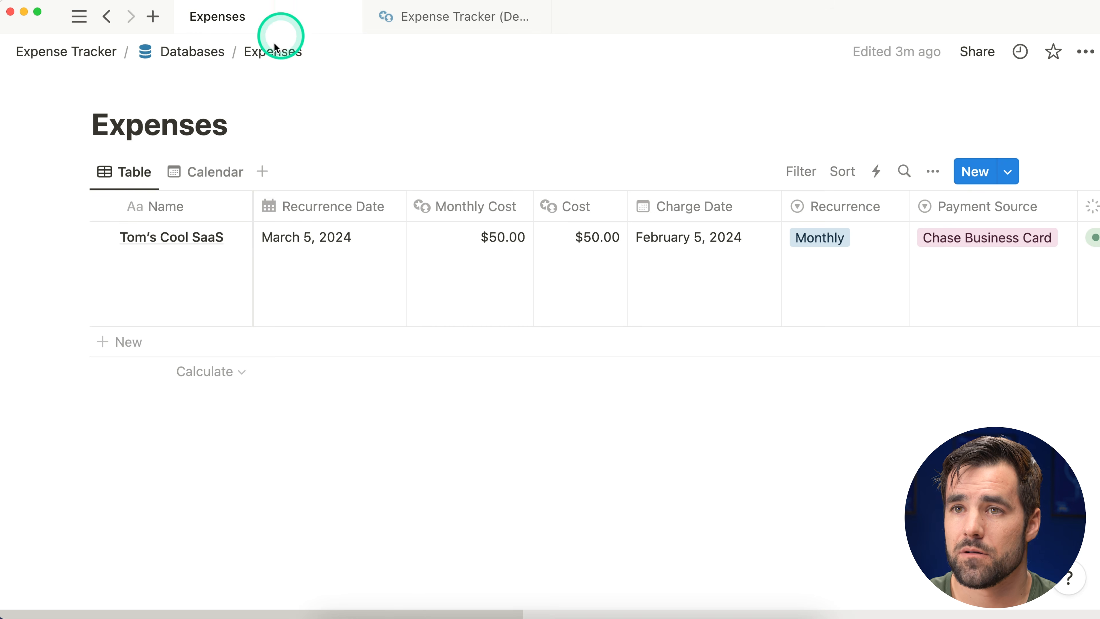
click(135, 89)
click(108, 119)
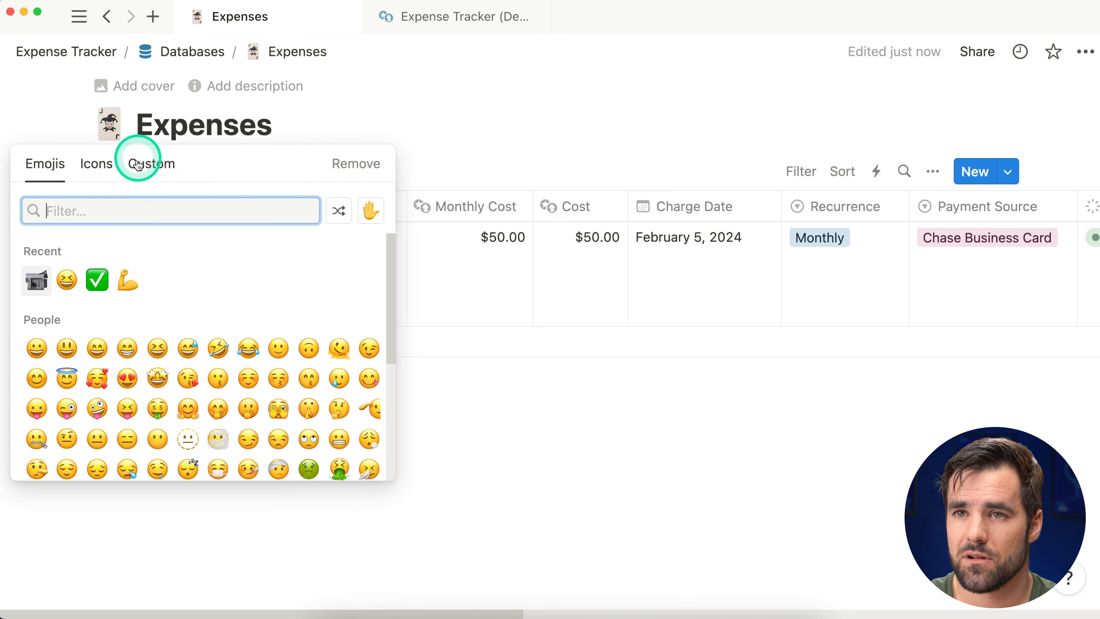
click(104, 169)
click(172, 210)
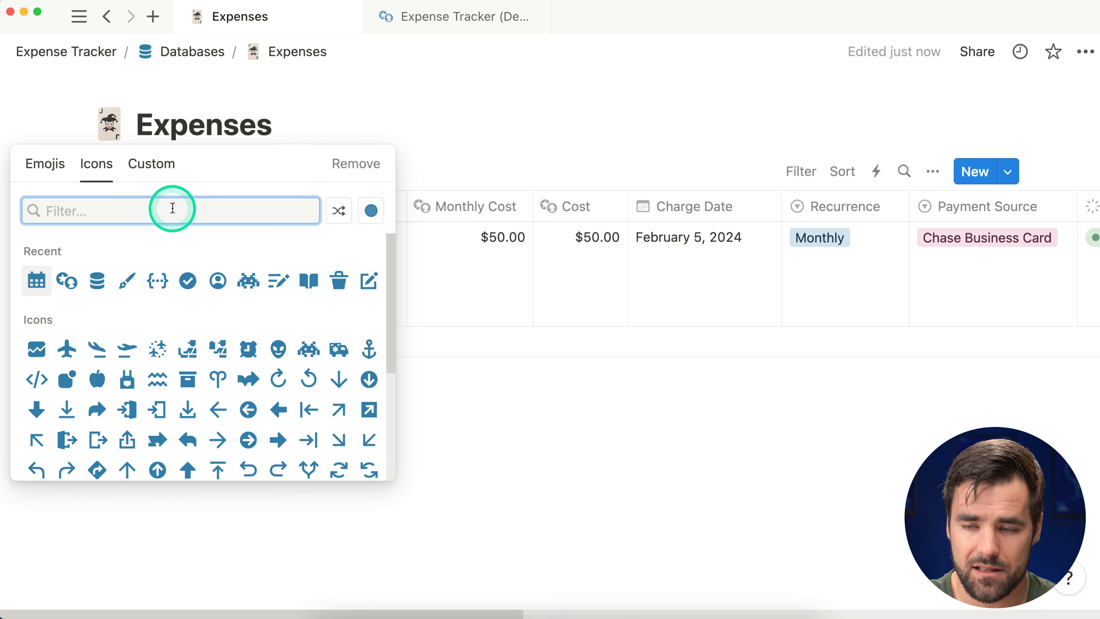
text(money)
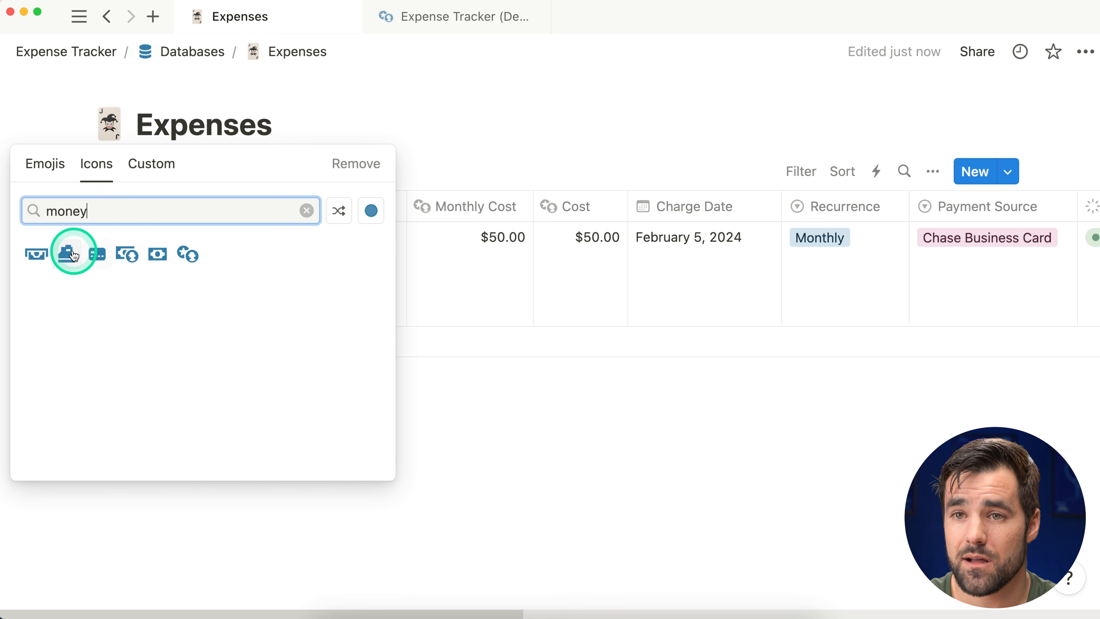
click(36, 255)
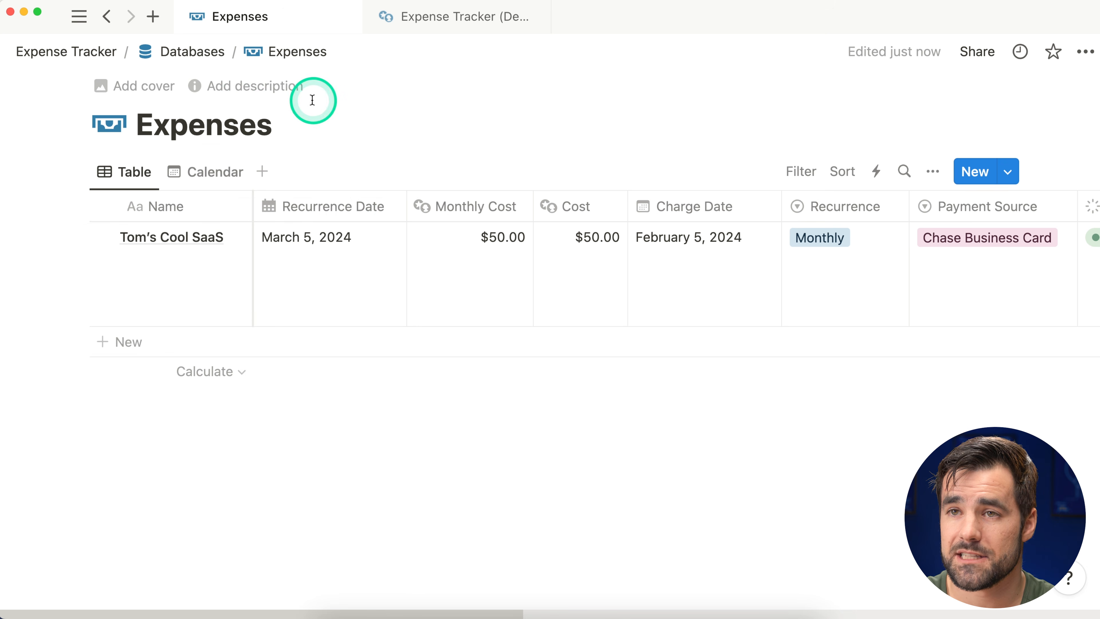
Step: Give the Expense Tracker page the same cash icon and add a blank line under its title
click(189, 60)
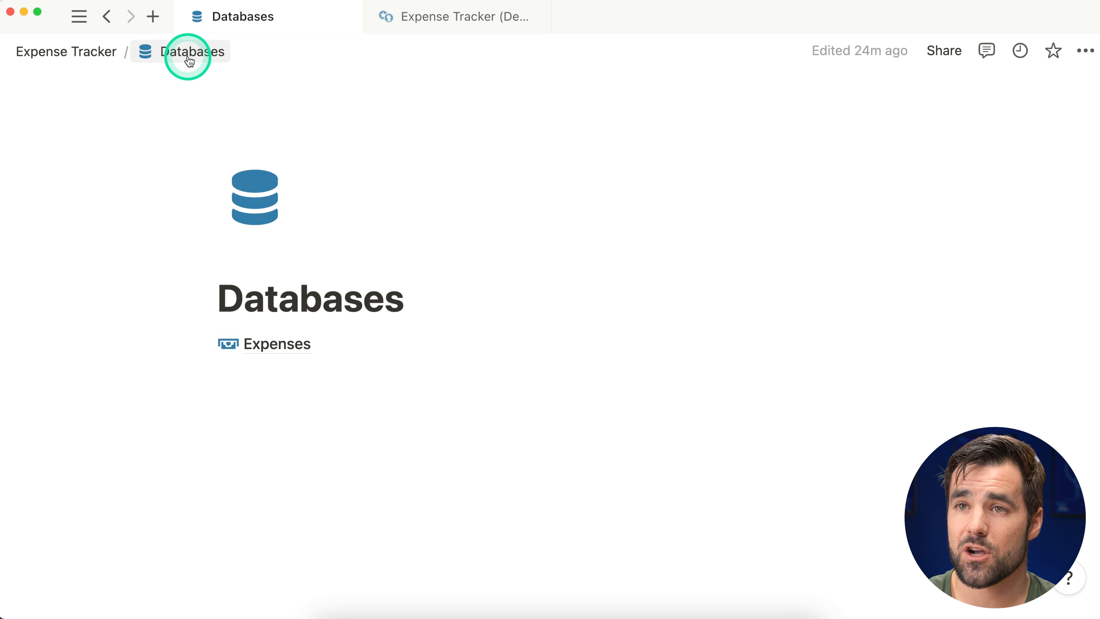
click(73, 55)
click(107, 160)
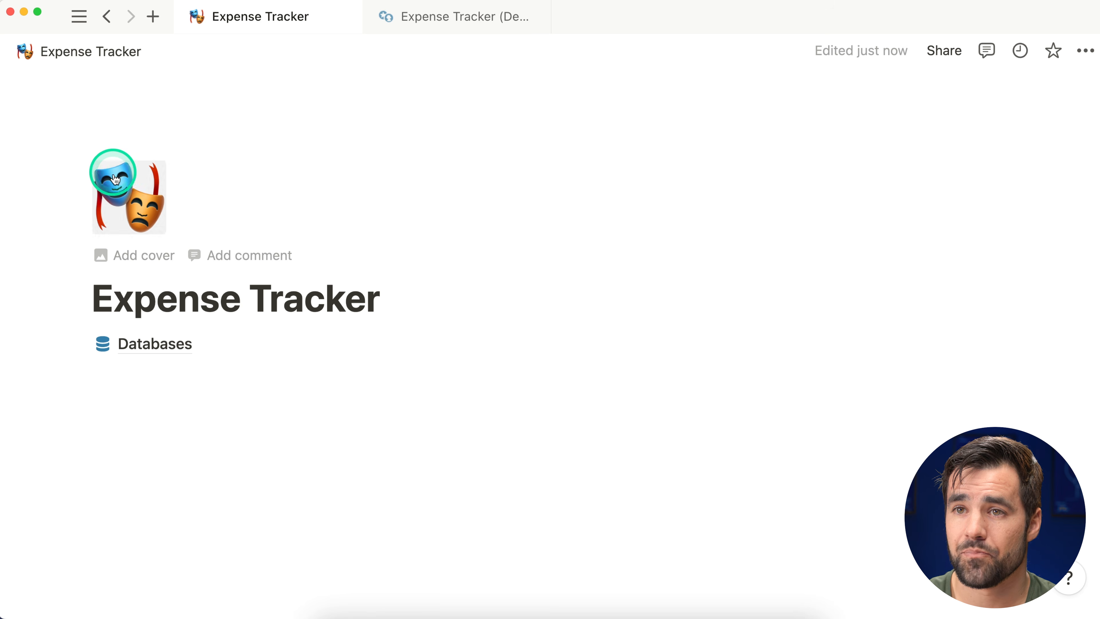
click(130, 193)
click(84, 262)
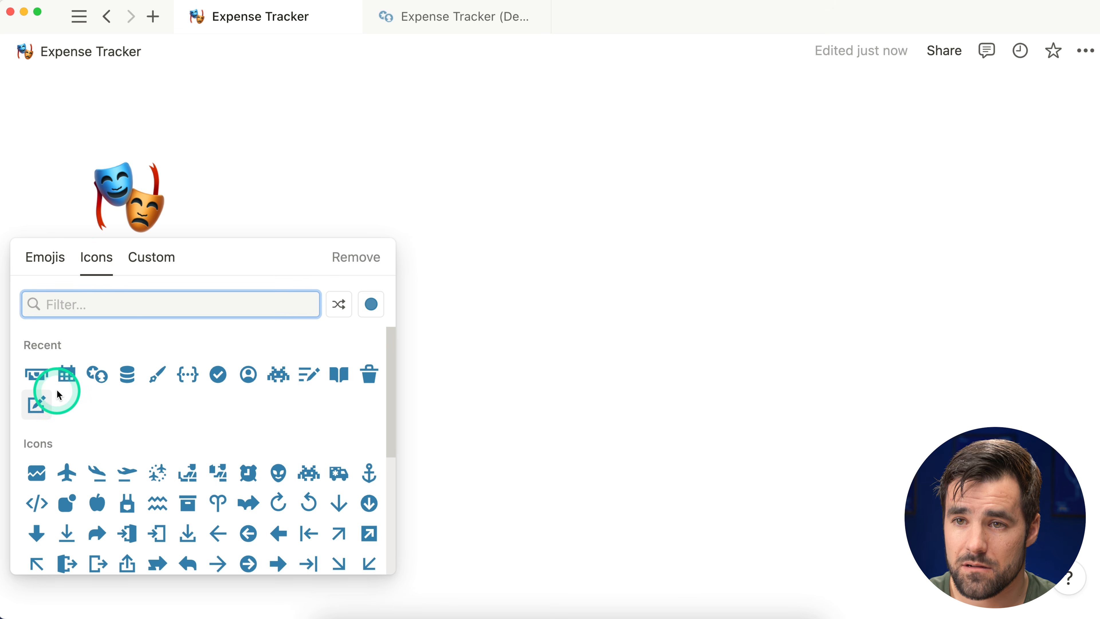
click(36, 373)
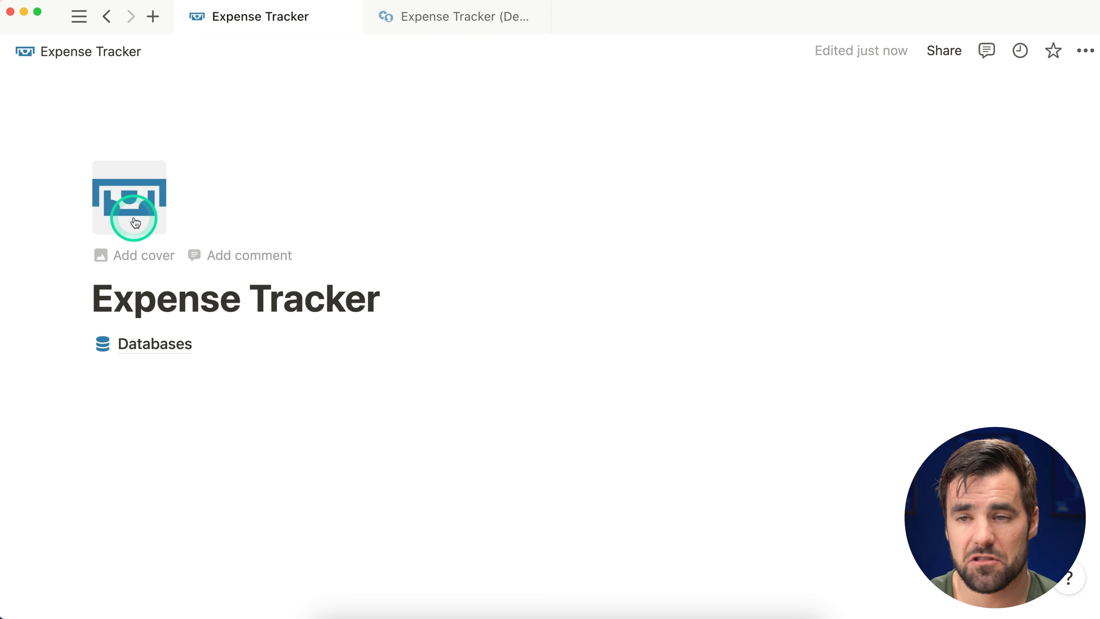
key(Return)
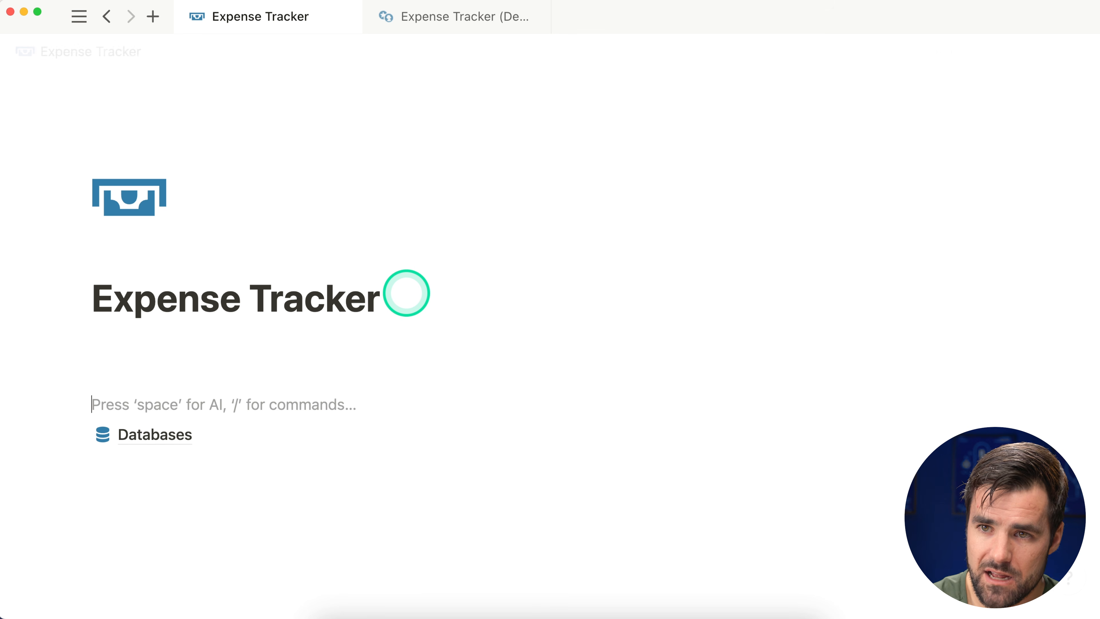
Step: Add an 'Active Expenses' Heading 1 below the Expense Tracker title
click(226, 337)
click(167, 351)
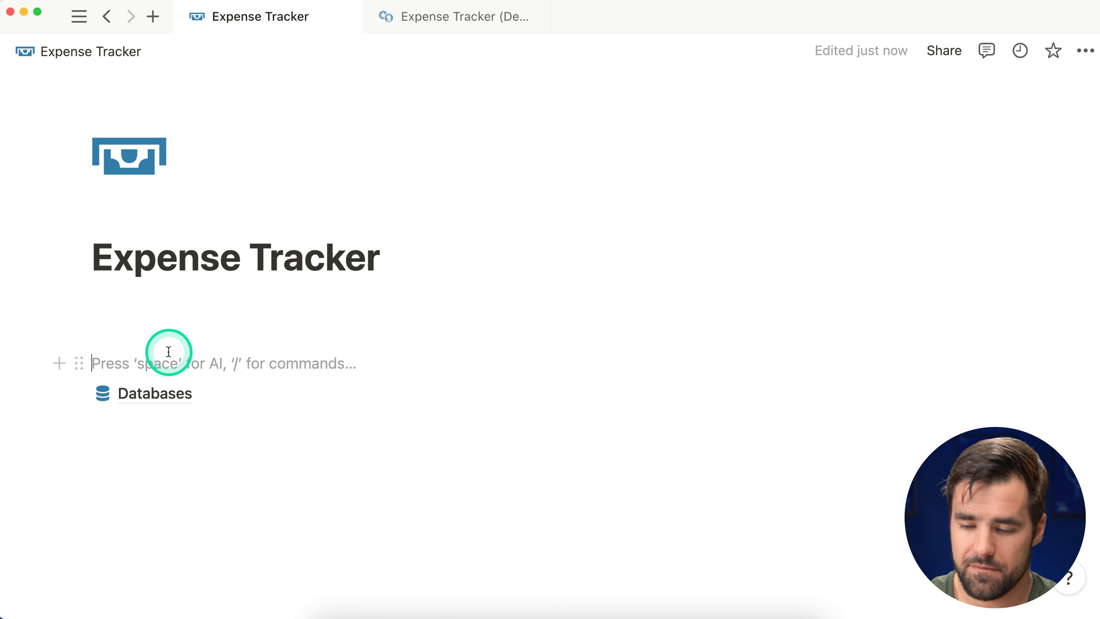
key(Return)
key(Return)
key(Return)
key(Return)
key(Return)
click(199, 282)
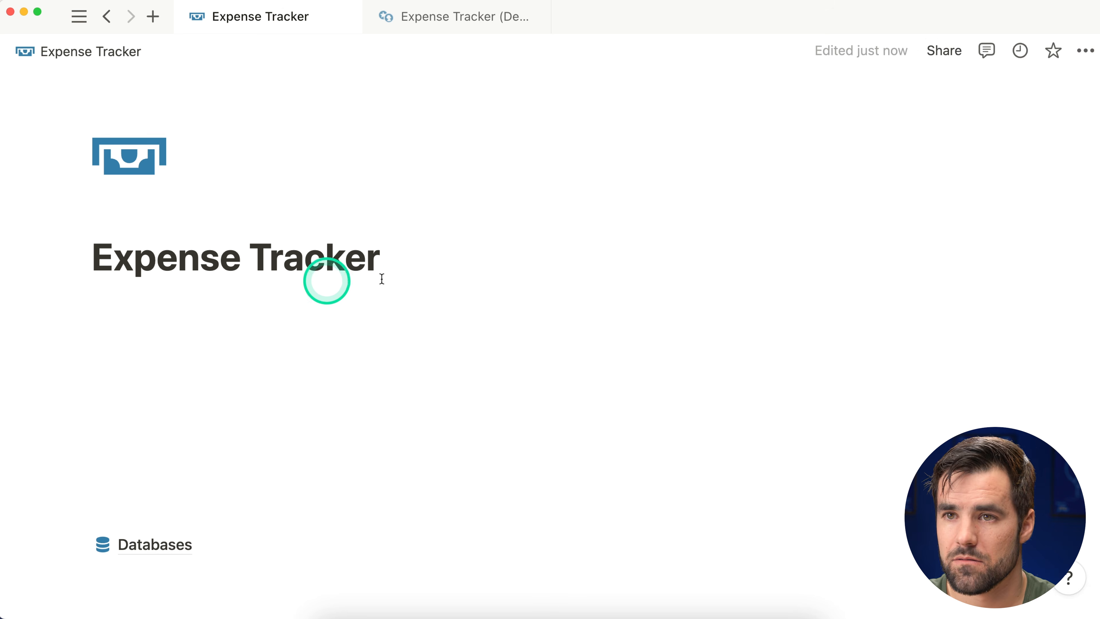
click(270, 291)
scroll(561, 246, down, 1)
text(/1)
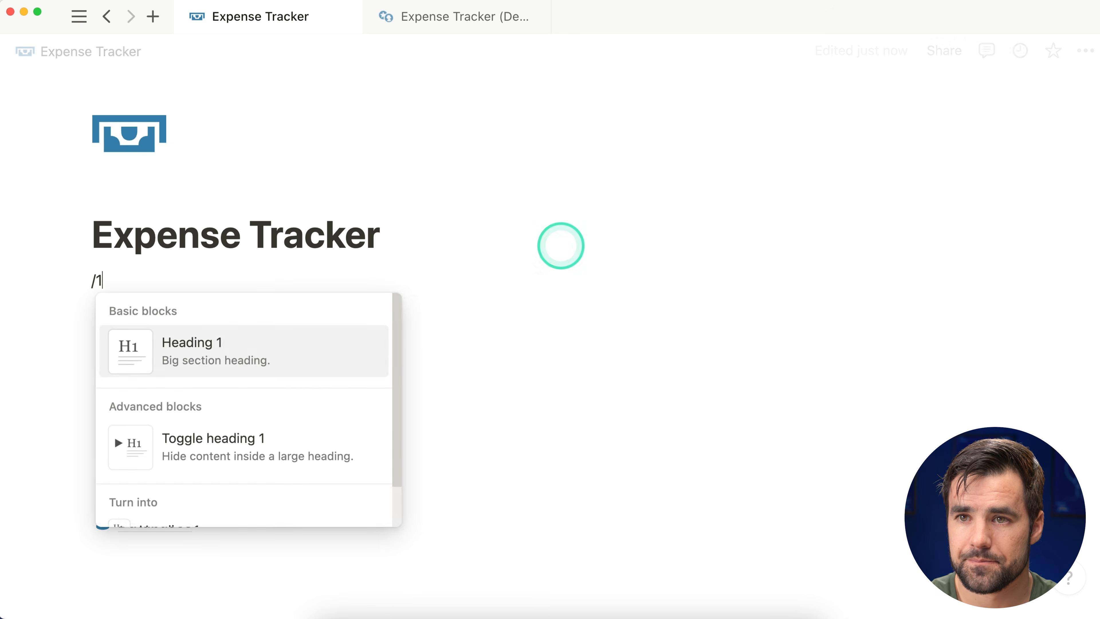
key(Return)
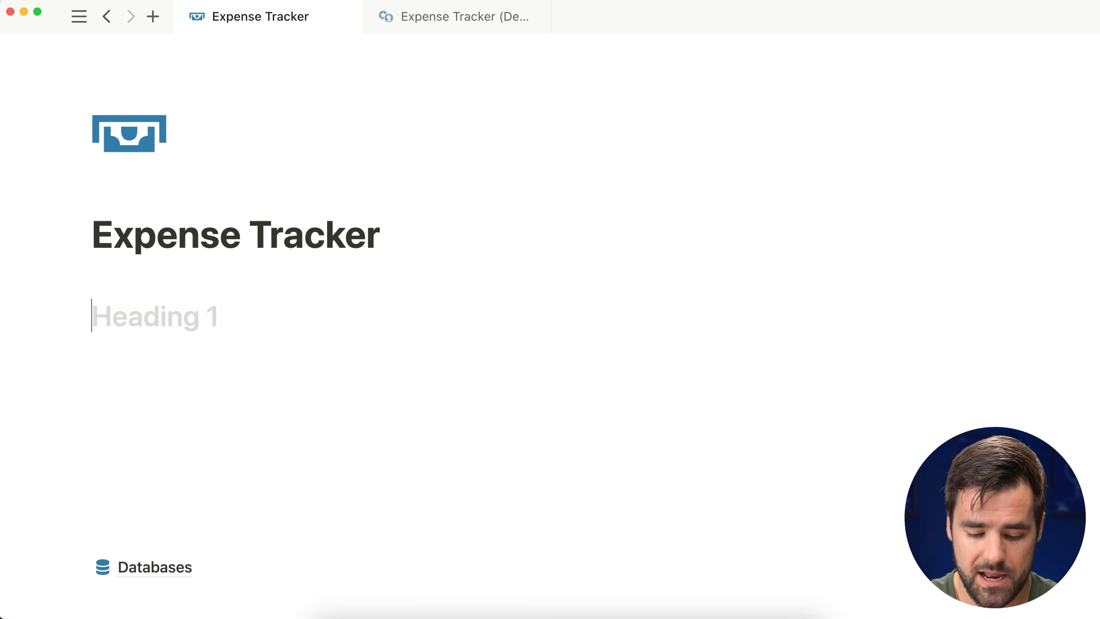
text(Active Expen)
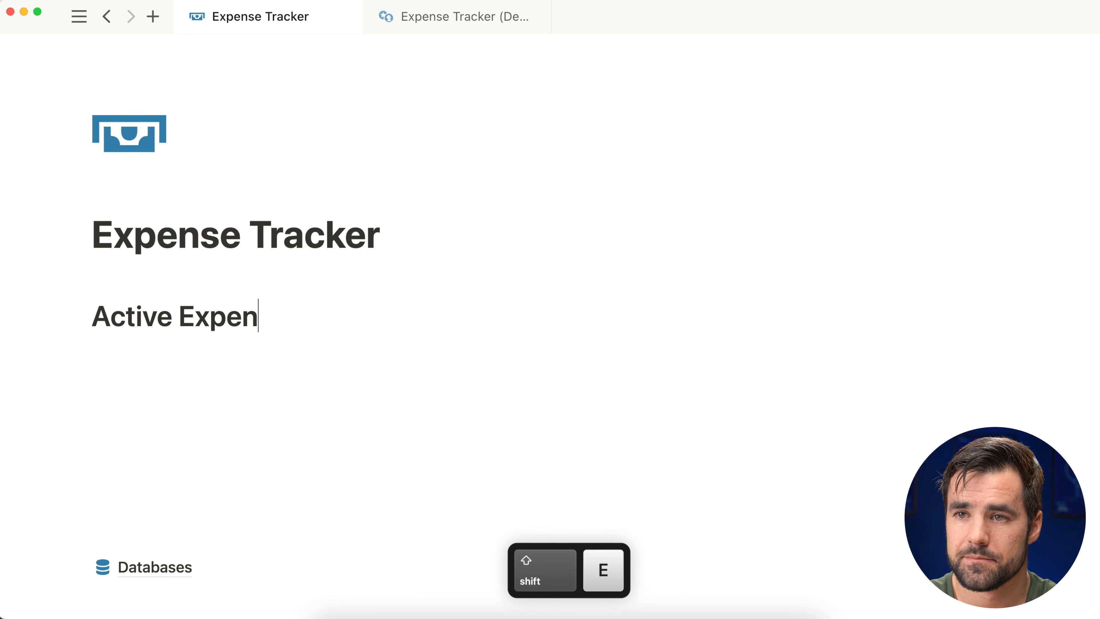
text(ses)
key(Return)
Step: Insert a linked Expenses table below it, copying the Table view and renaming it Recurrence
scroll(636, 206, down, 4)
text(/table)
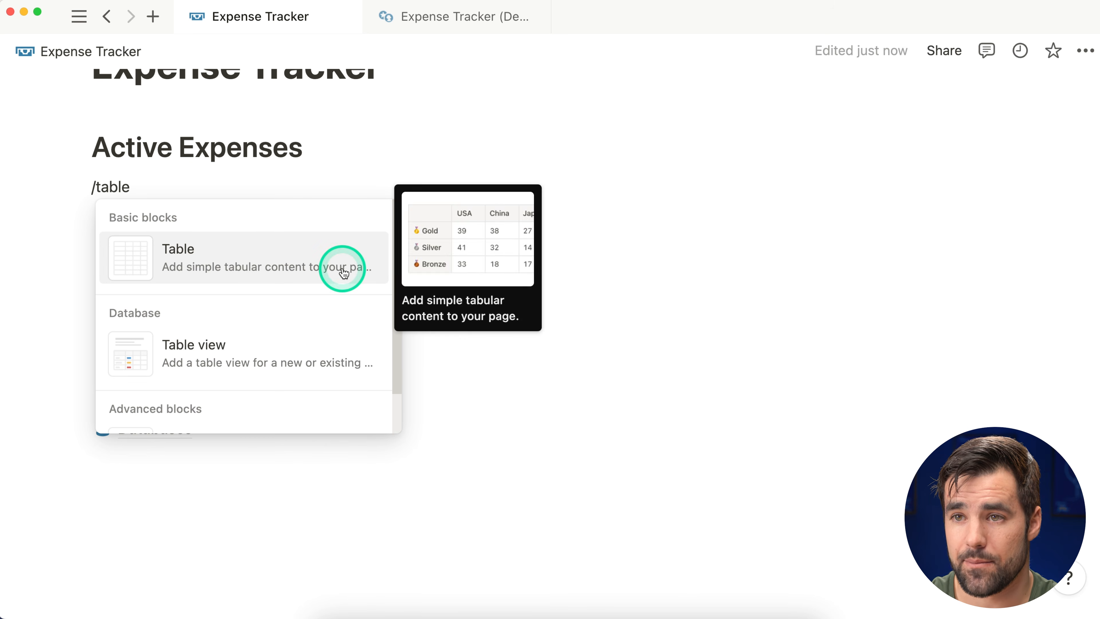
click(259, 355)
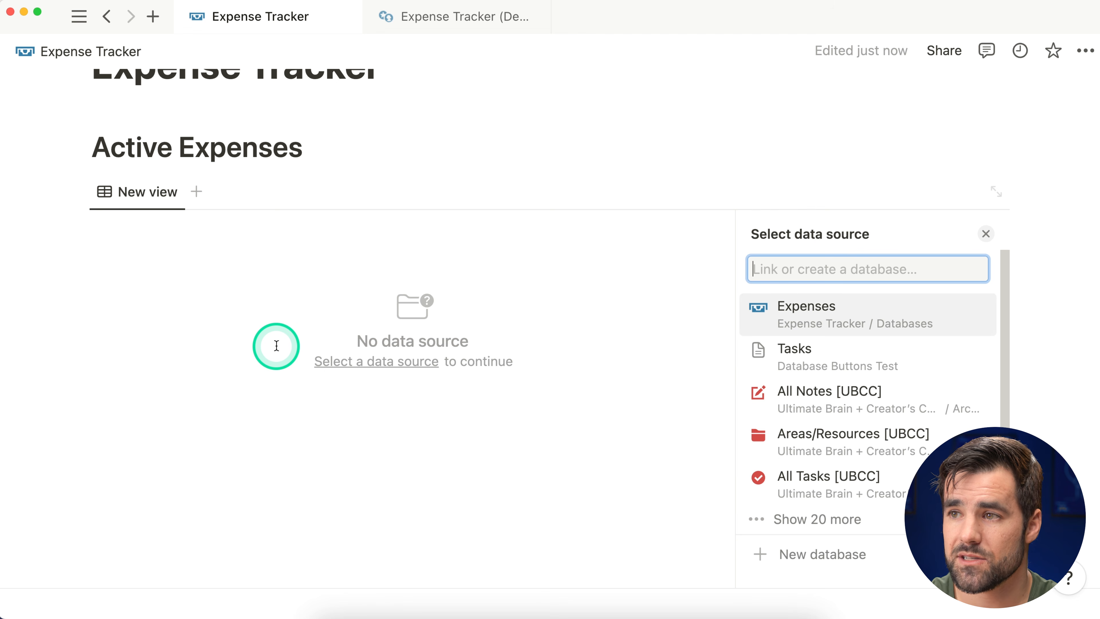
click(875, 316)
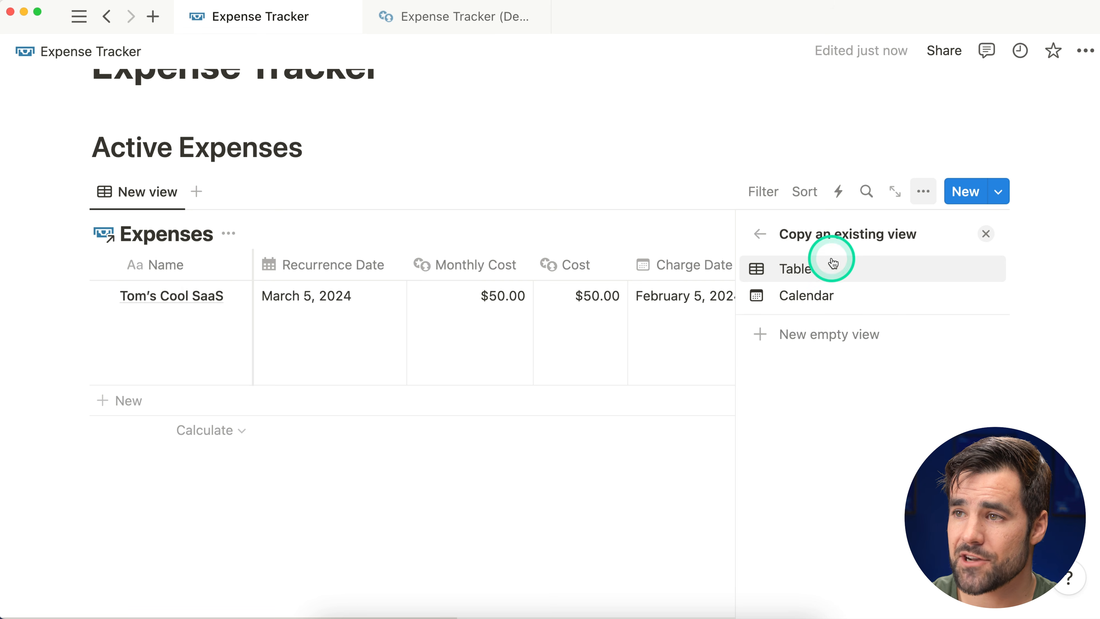
click(838, 276)
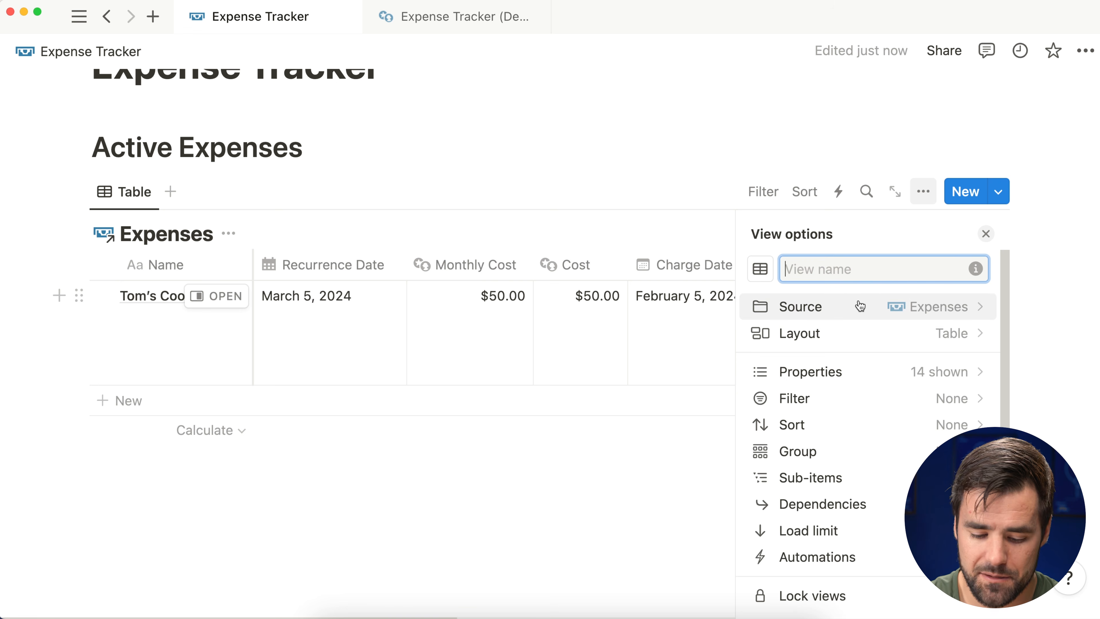
text(Recurr)
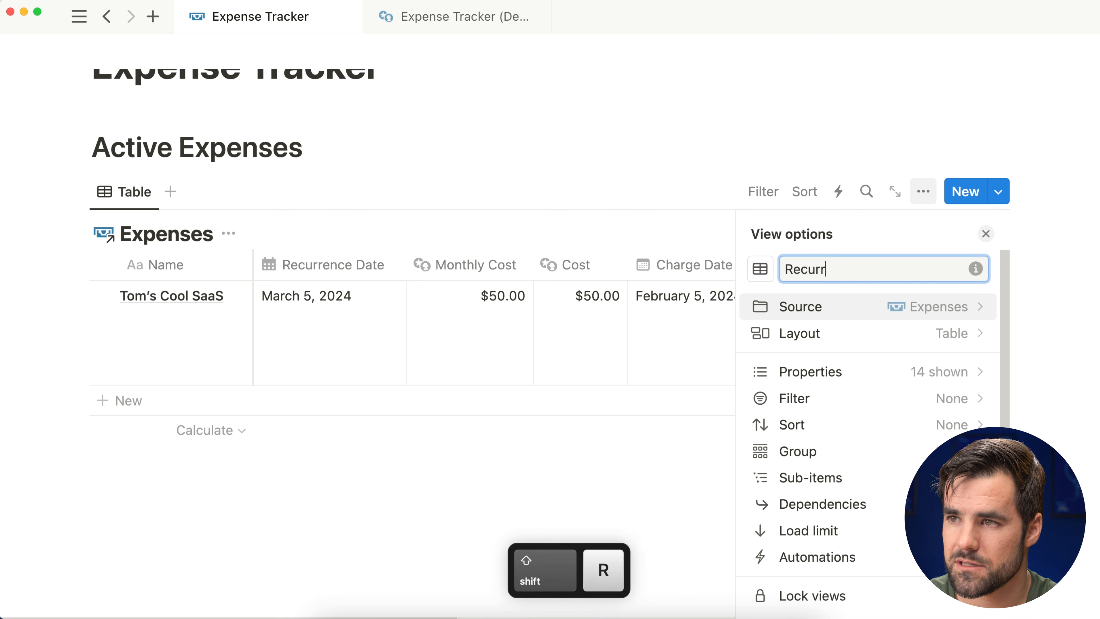
text(ence)
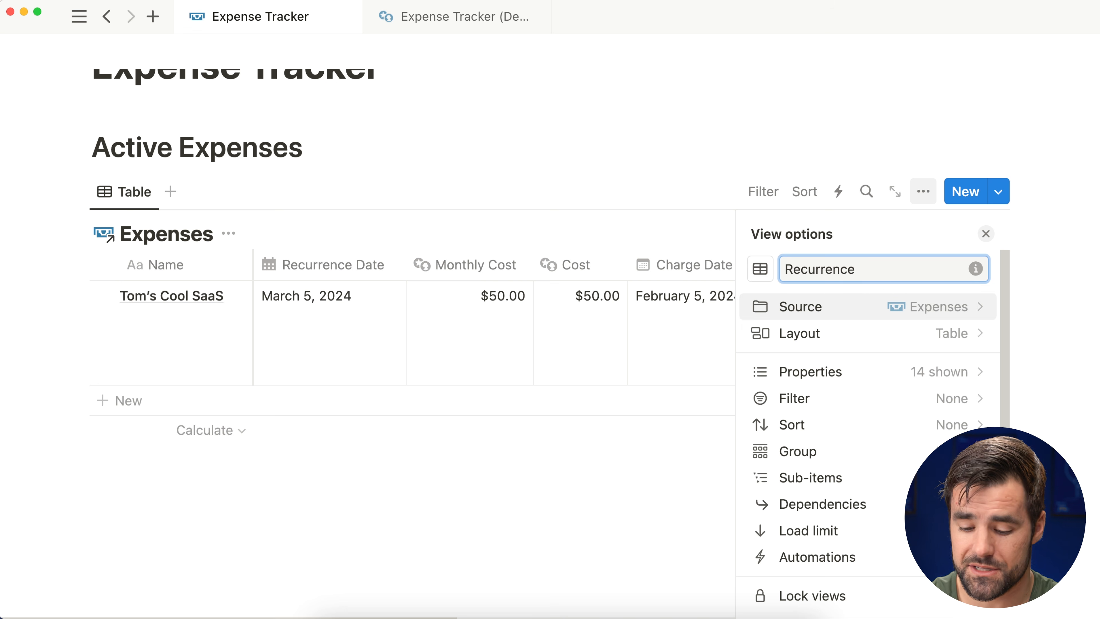
click(987, 235)
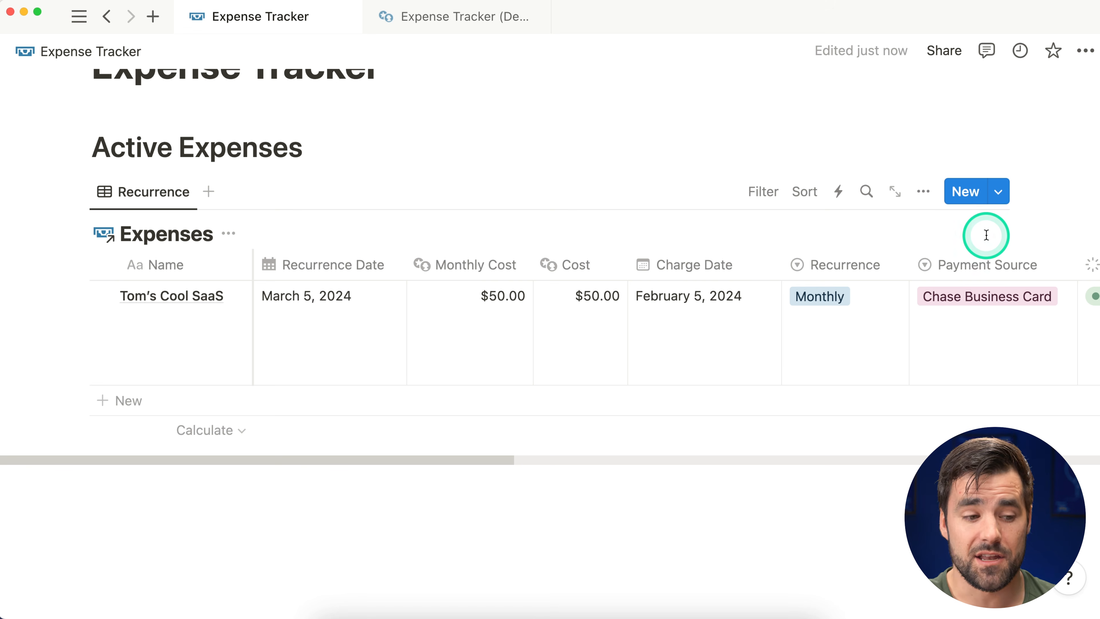
Step: After checking the demo page, sort the expenses table by Recurrence Date, earliest first
click(451, 26)
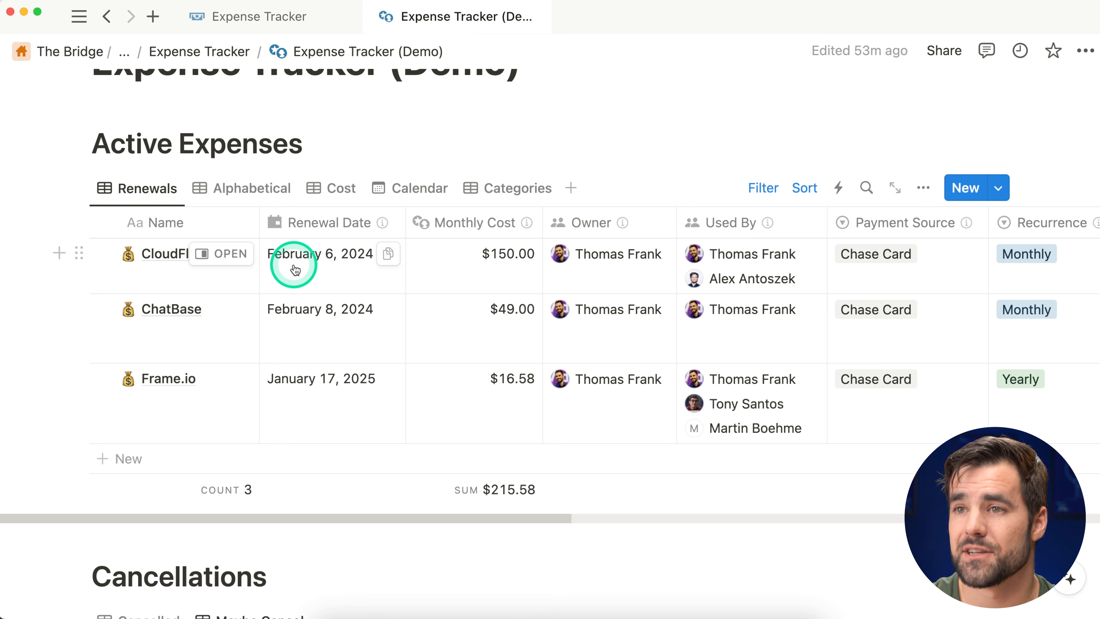
click(260, 19)
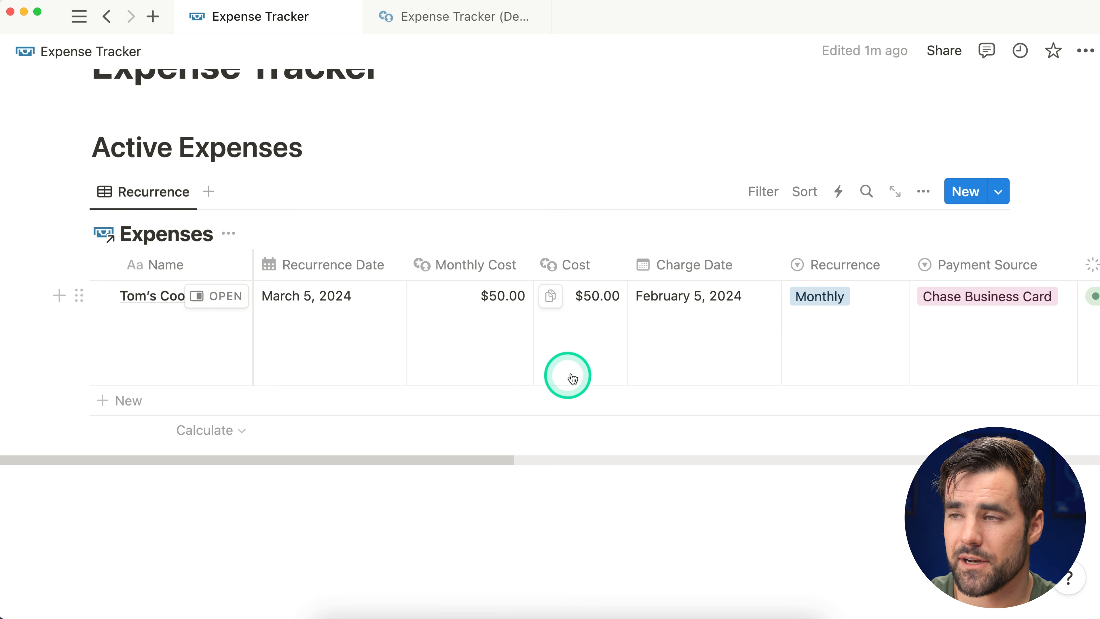
click(804, 192)
scroll(779, 401, down, 3)
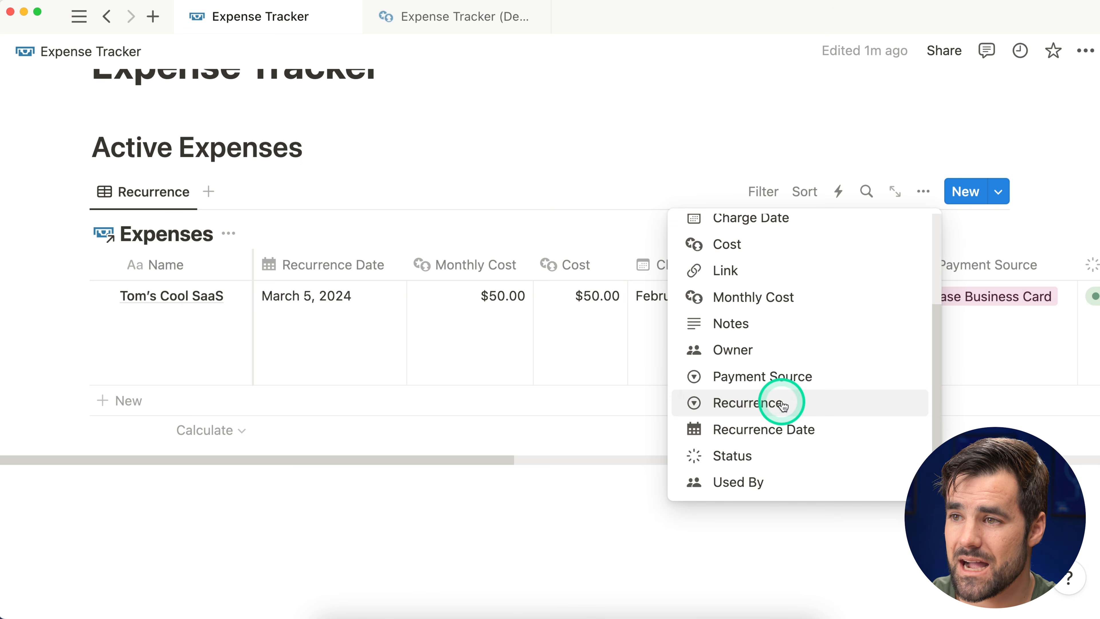
click(795, 428)
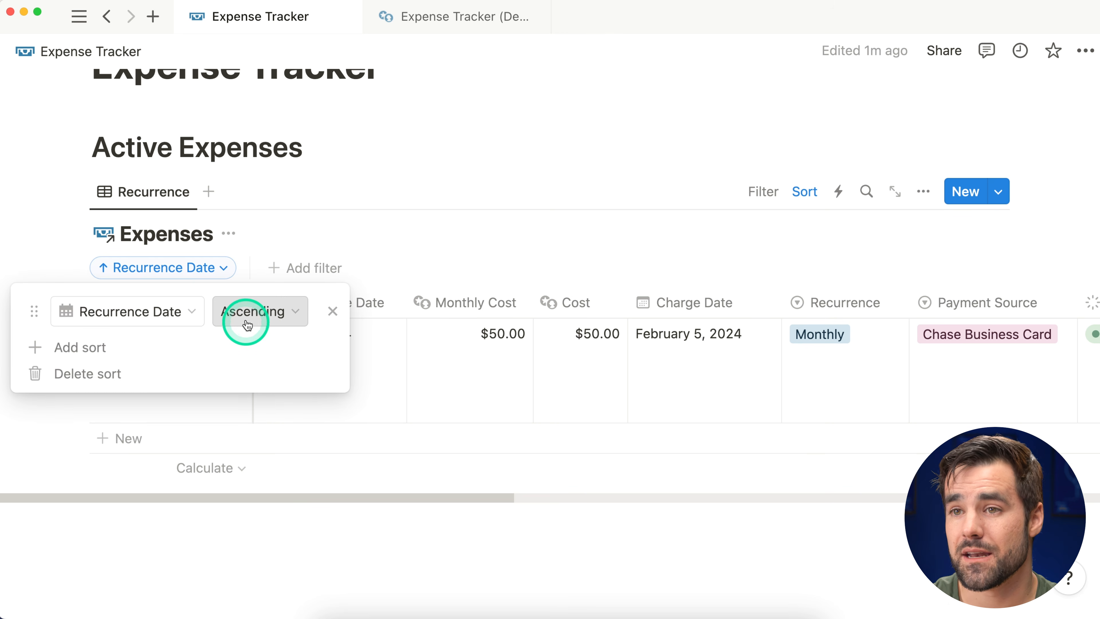
click(452, 226)
Step: Add an expense named 'Tony’s Cool Pizza Delivery Service' with Charge Date January 24, 2024
scroll(315, 423, down, 1)
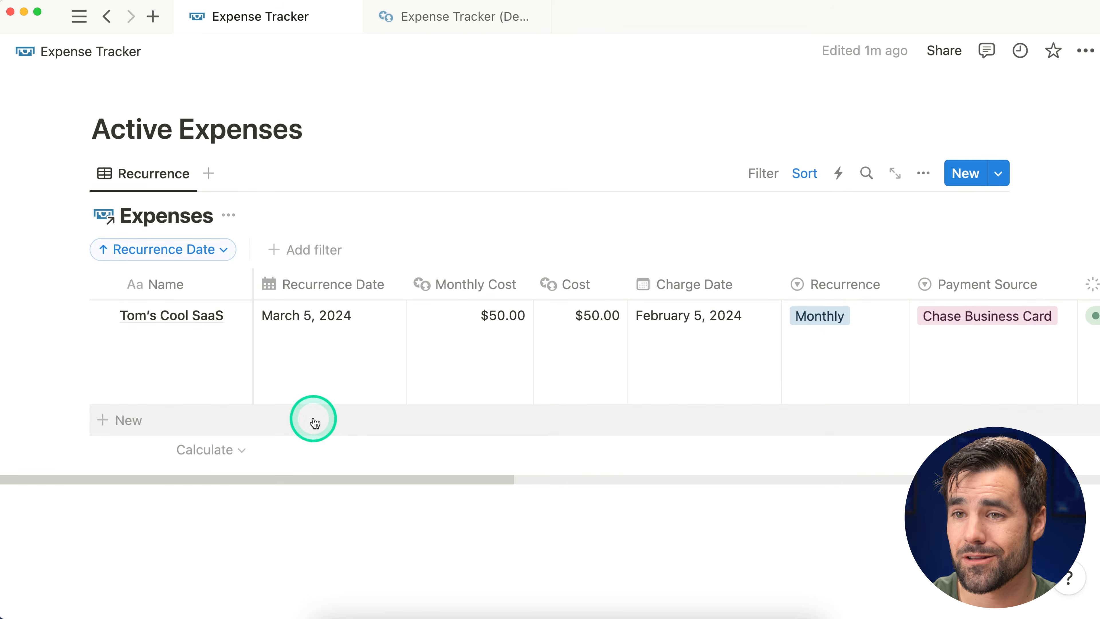
click(315, 422)
text(Tony)
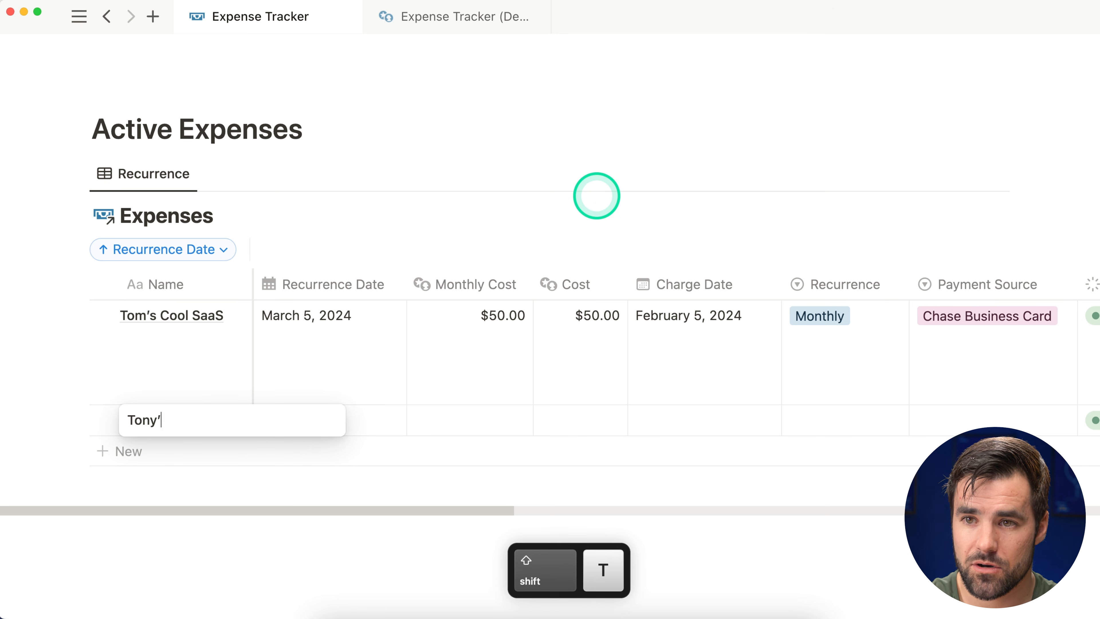
text(’s Cool Pizza Delivery Service)
click(702, 429)
click(814, 159)
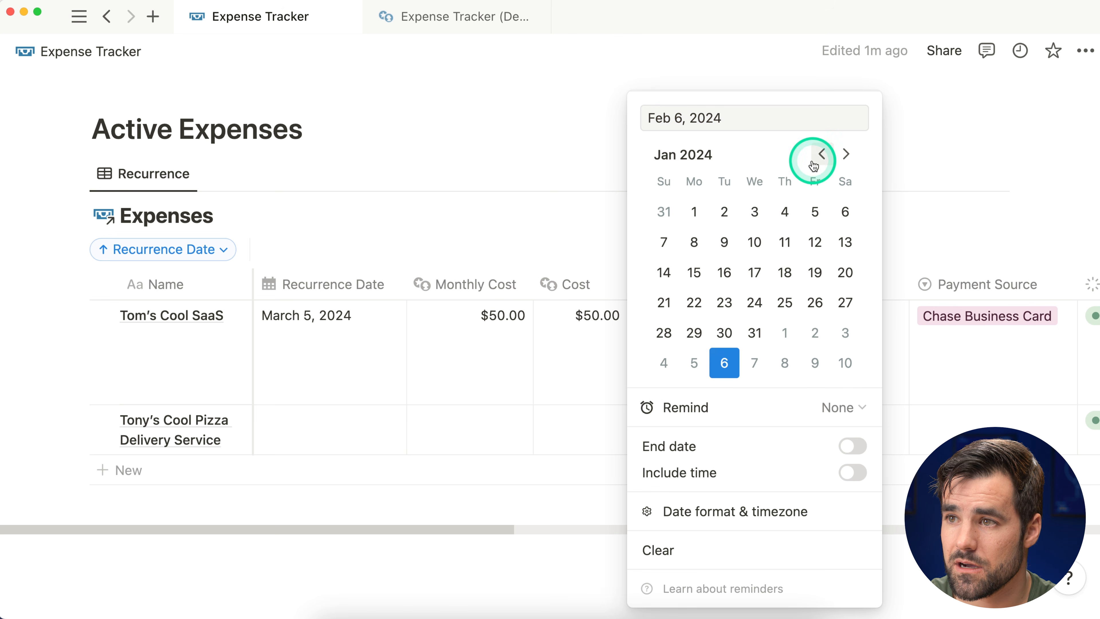
click(754, 302)
click(553, 237)
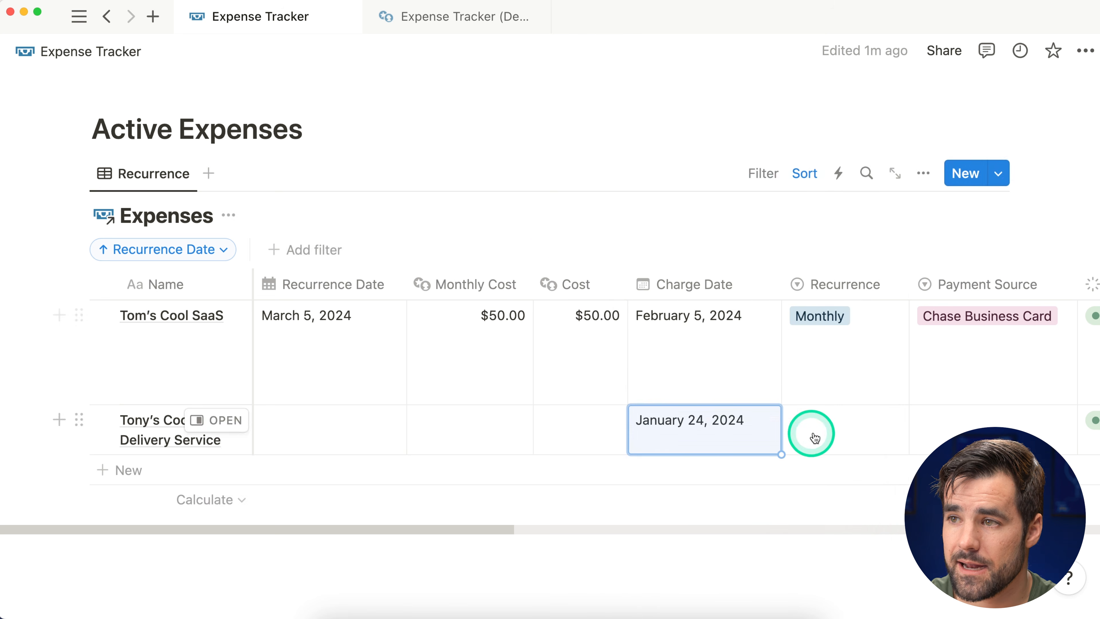
Step: Set the new expense's Recurrence to Monthly and its Cost to 150
click(797, 431)
click(844, 482)
click(630, 168)
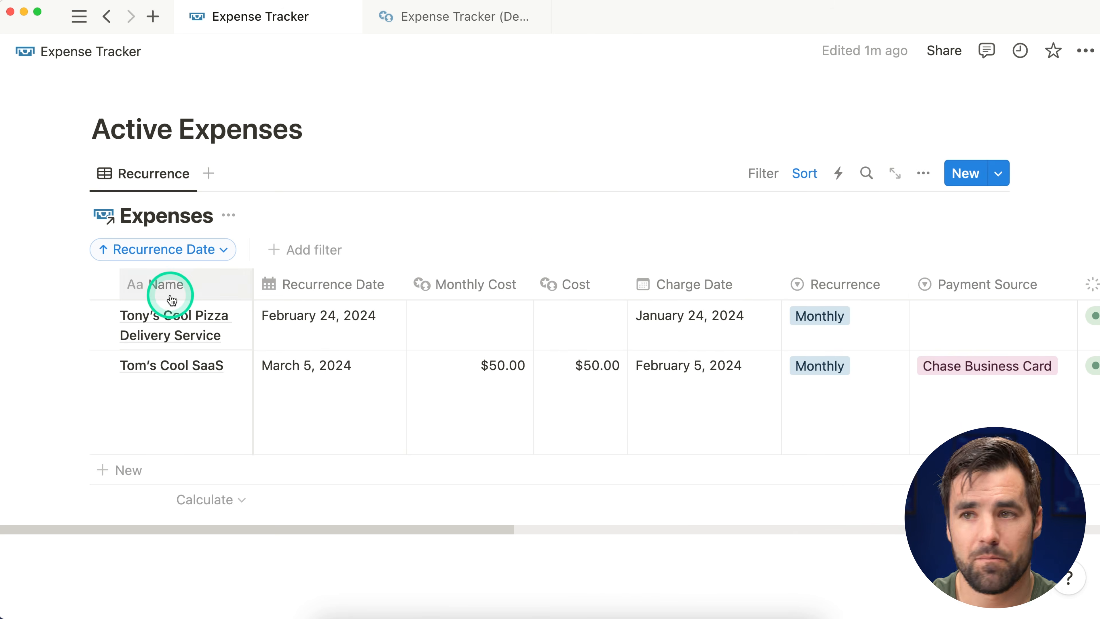
click(574, 304)
text(150)
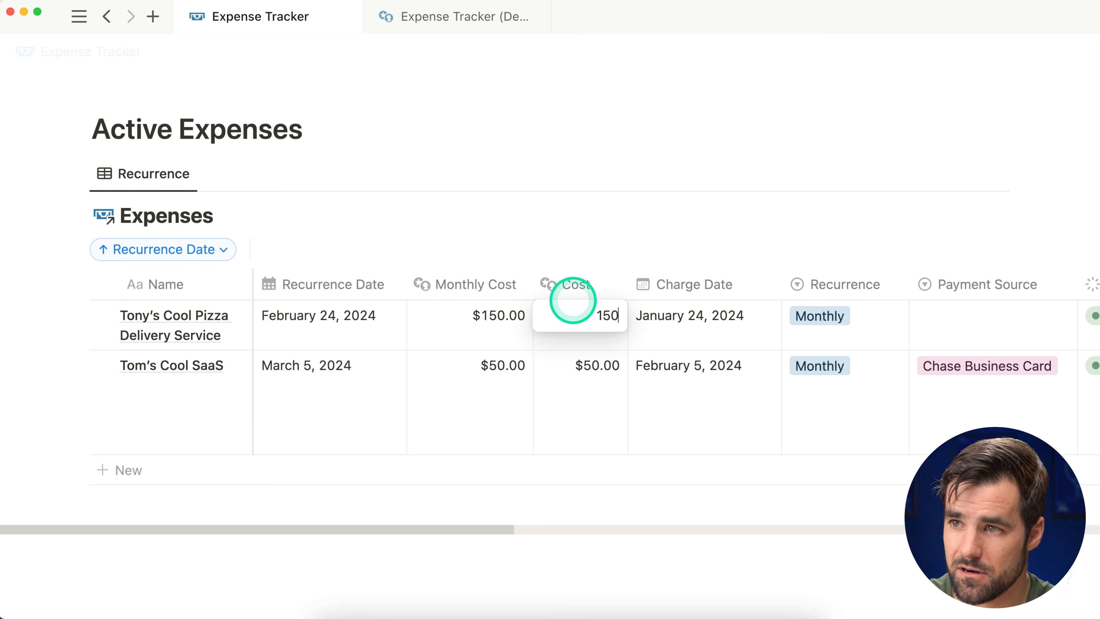
key(Return)
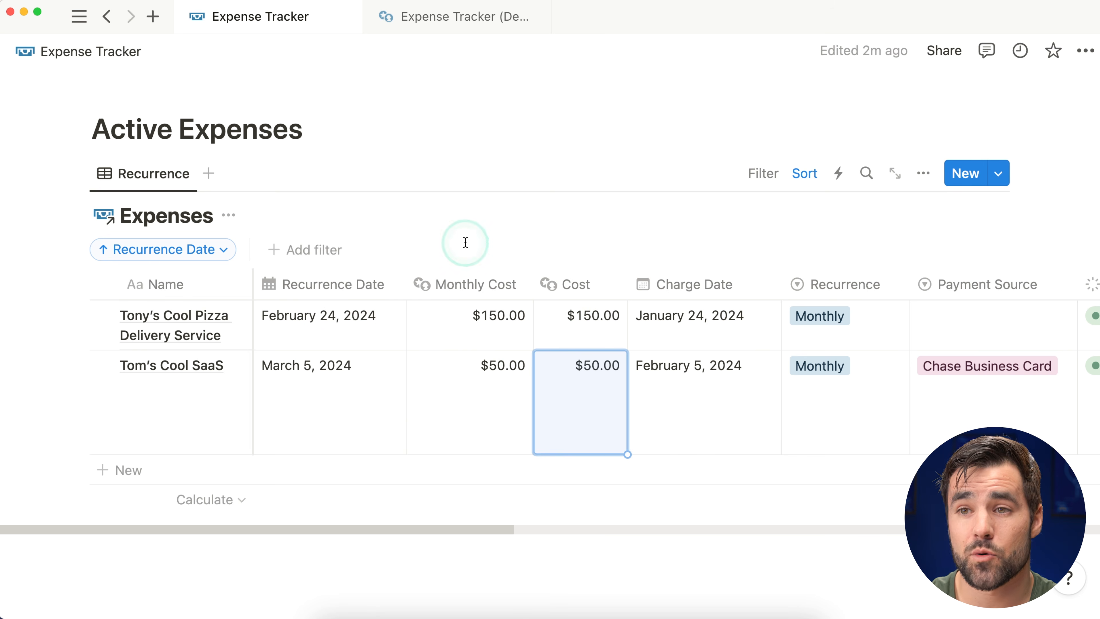
click(766, 175)
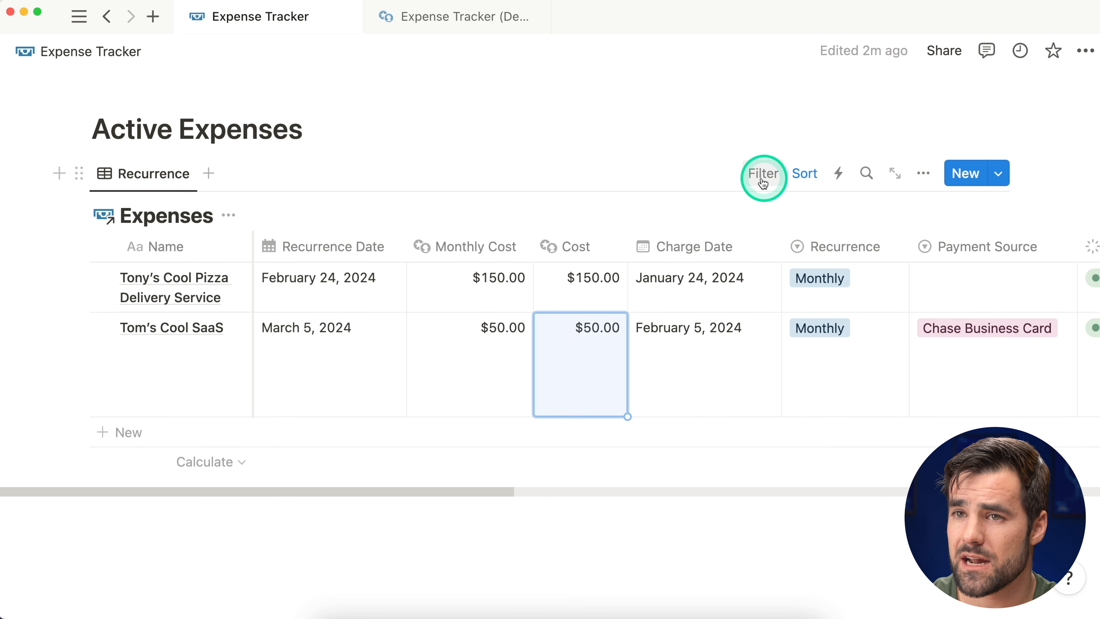
Step: Hide the Expenses database title above the table
click(228, 215)
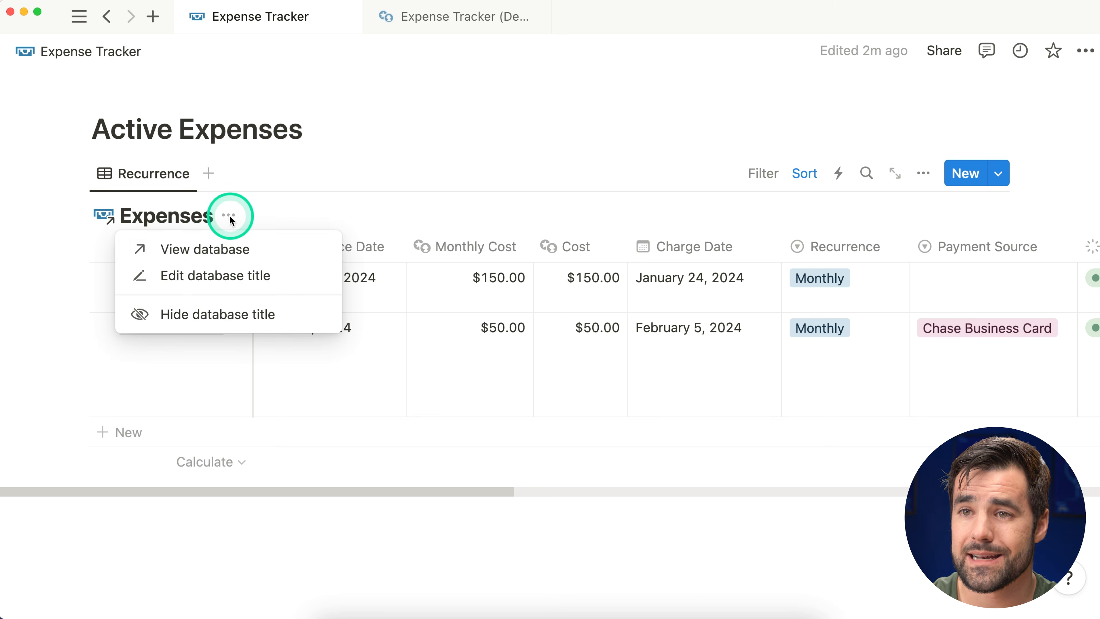
click(277, 326)
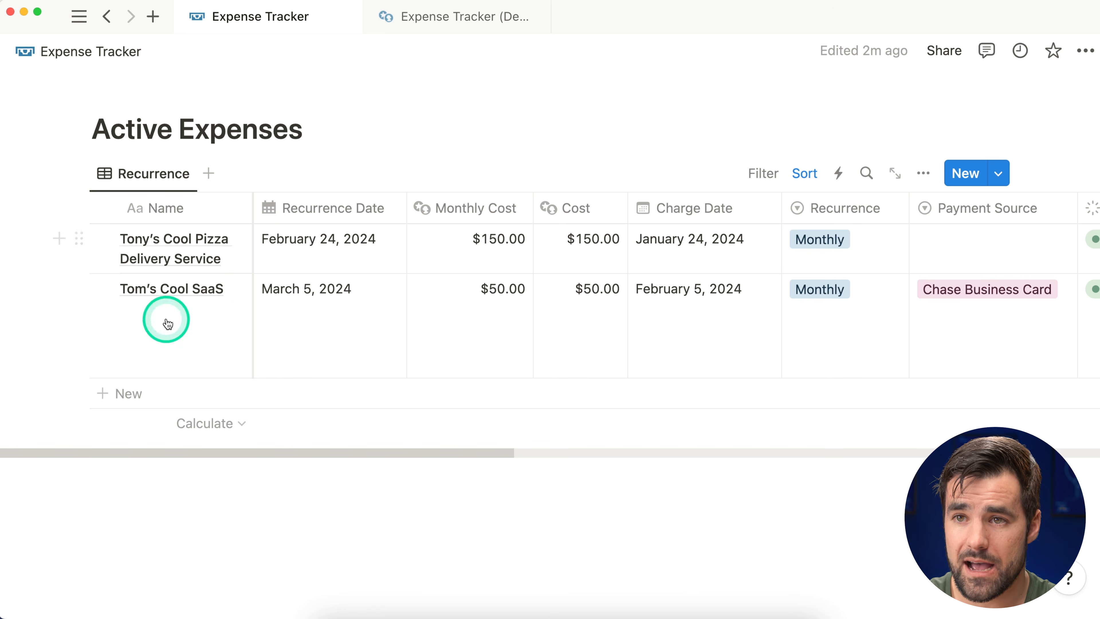
scroll(334, 310, right, 15)
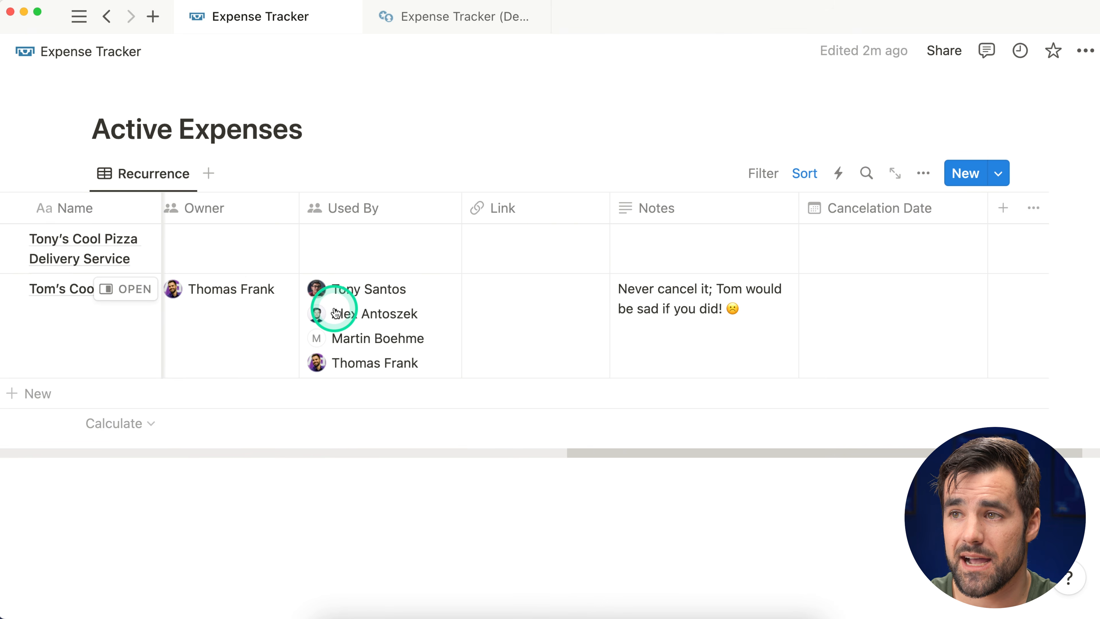
scroll(337, 312, left, 15)
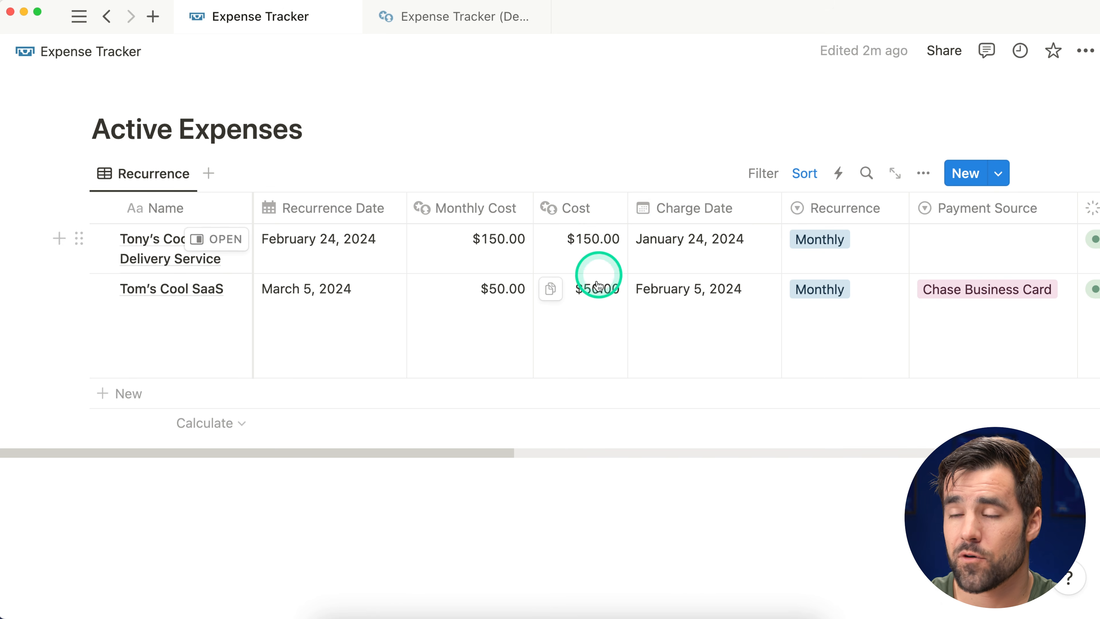
Step: Add an advanced filter on Status matching Active or Maybe Cancel
click(764, 173)
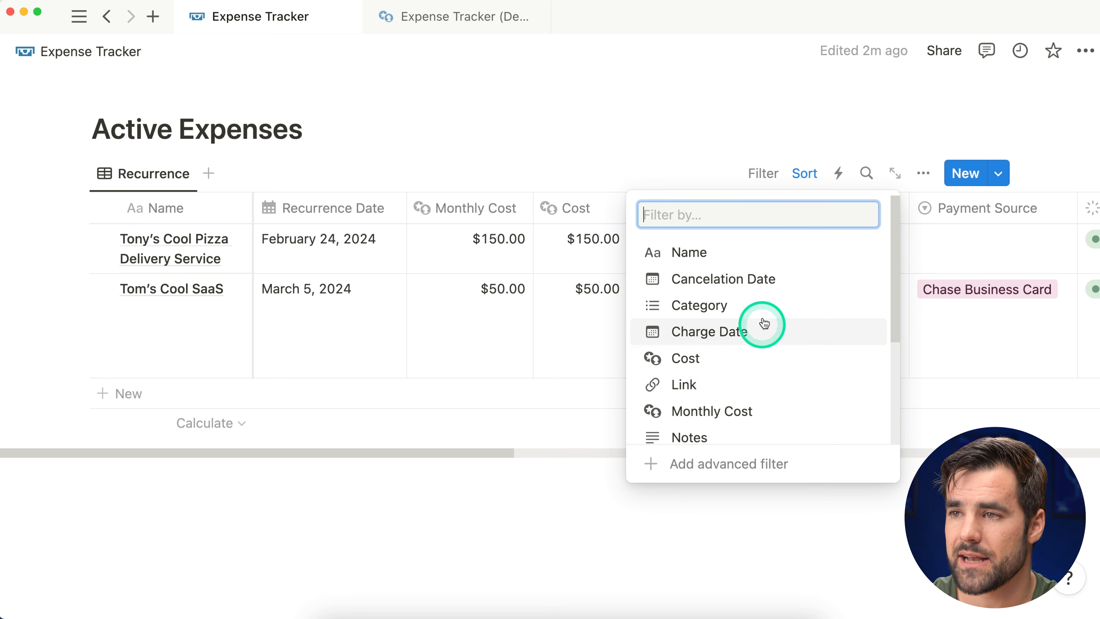
scroll(762, 373, down, 5)
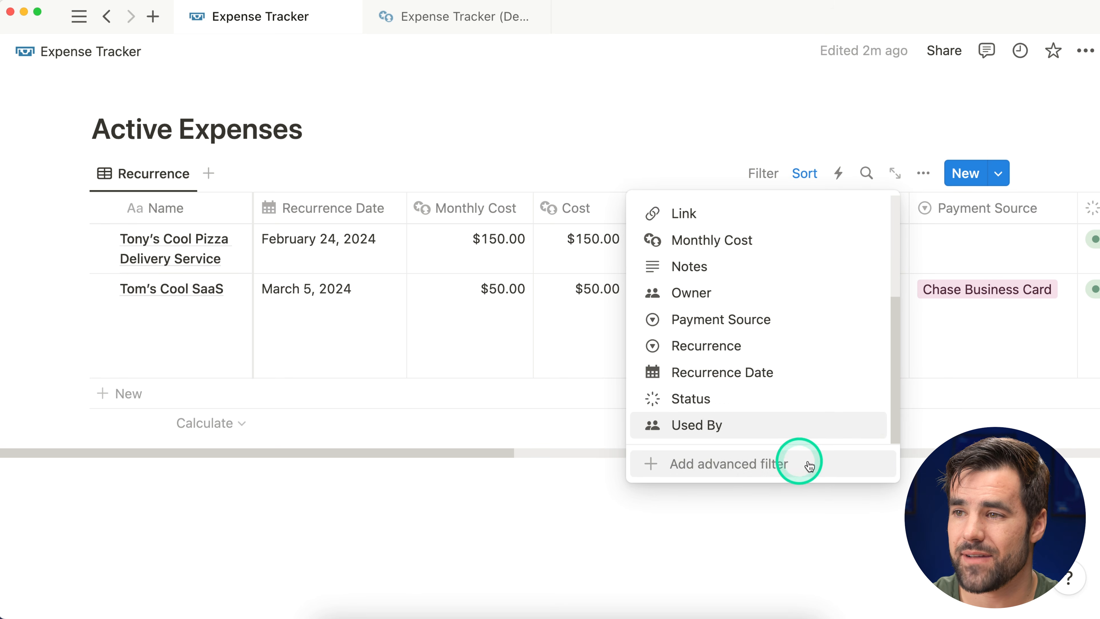
click(773, 463)
click(208, 265)
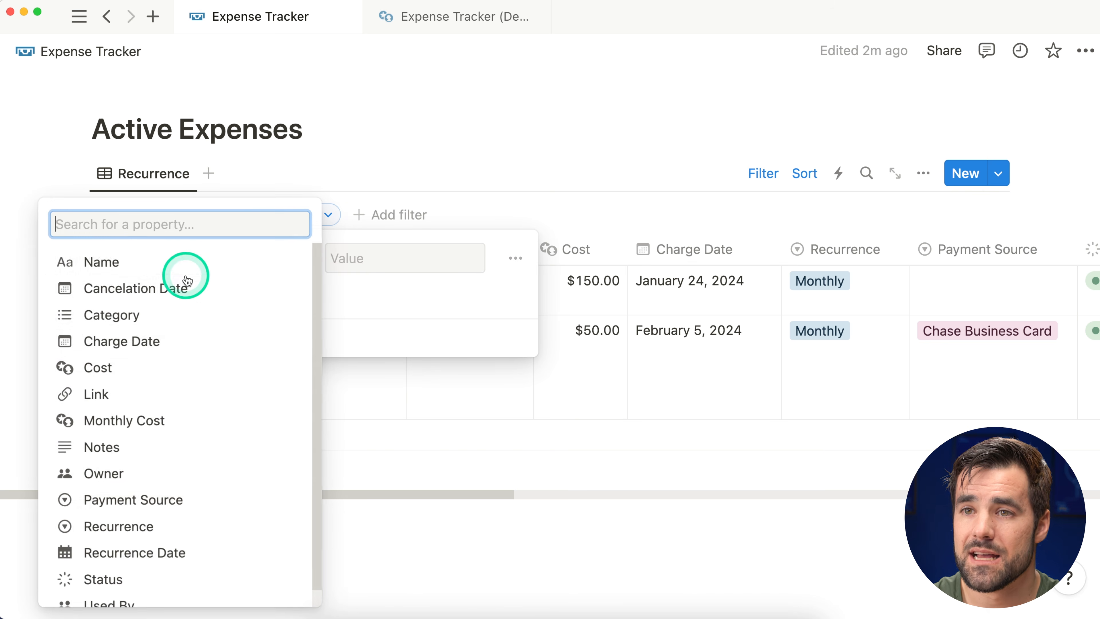
scroll(142, 433, down, 1)
click(109, 562)
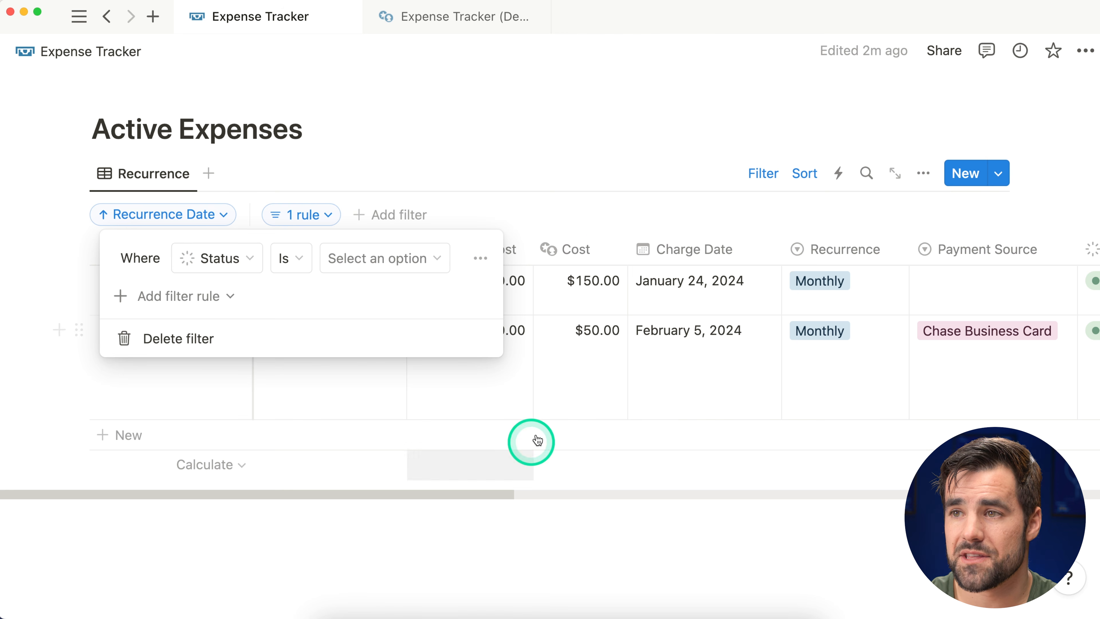
click(349, 260)
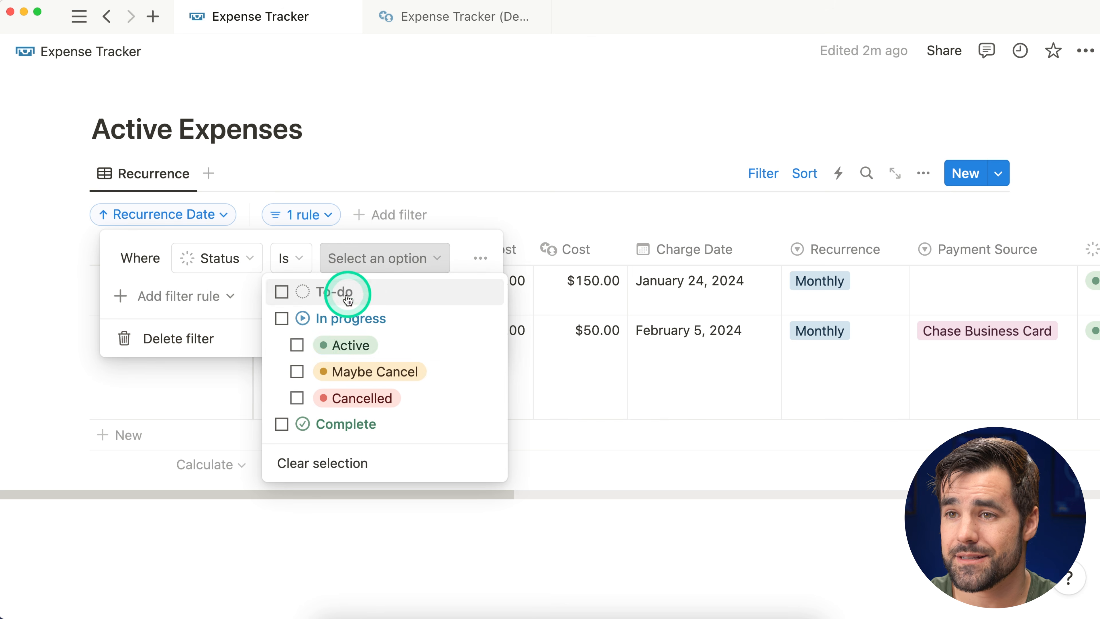
click(320, 347)
click(297, 373)
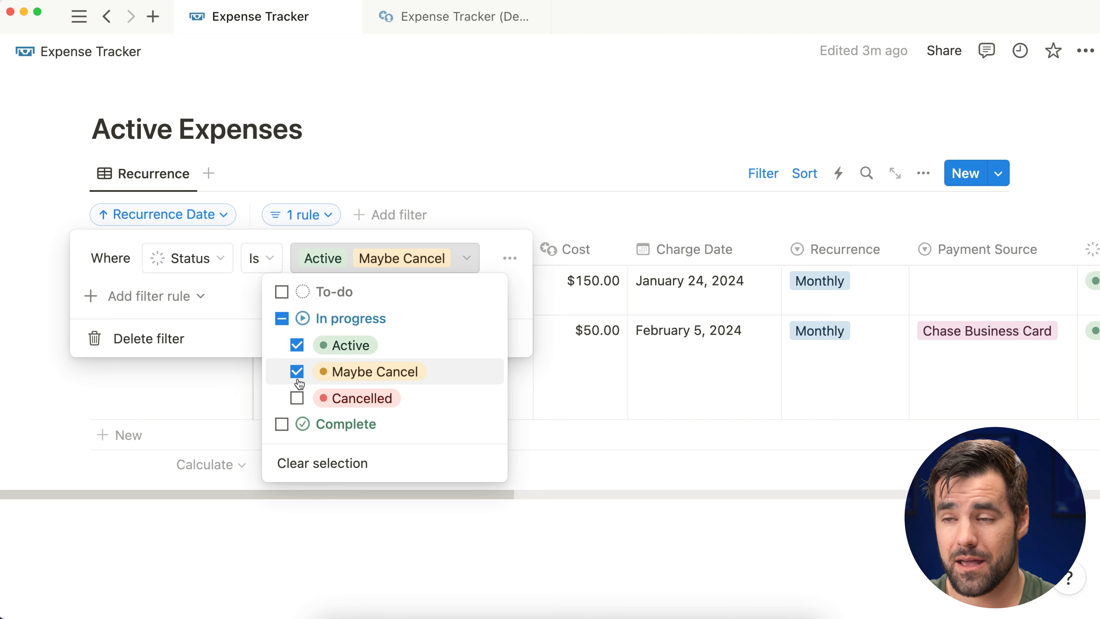
click(506, 177)
click(565, 177)
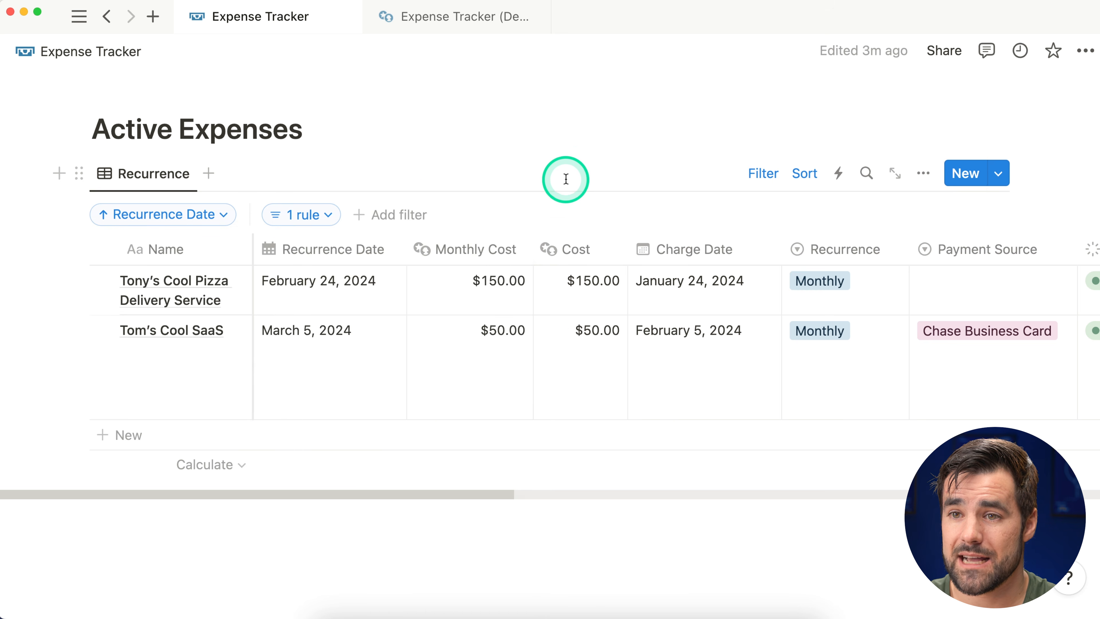
Step: Set the Monthly Cost column's footer calculation to Sum, showing $200.00
mouse_move(474, 462)
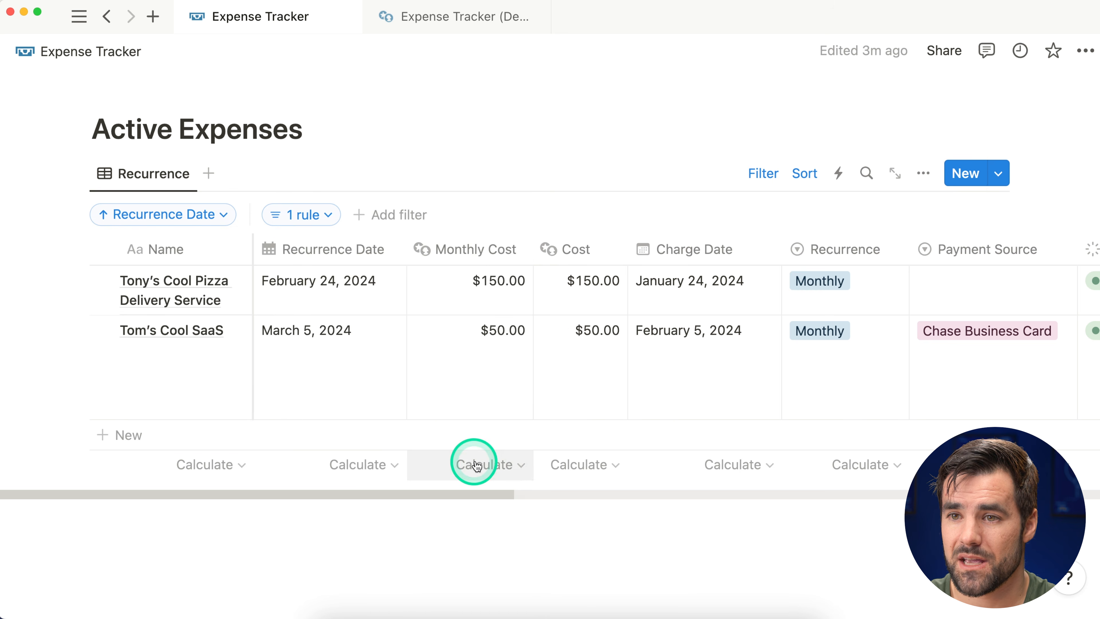
click(513, 472)
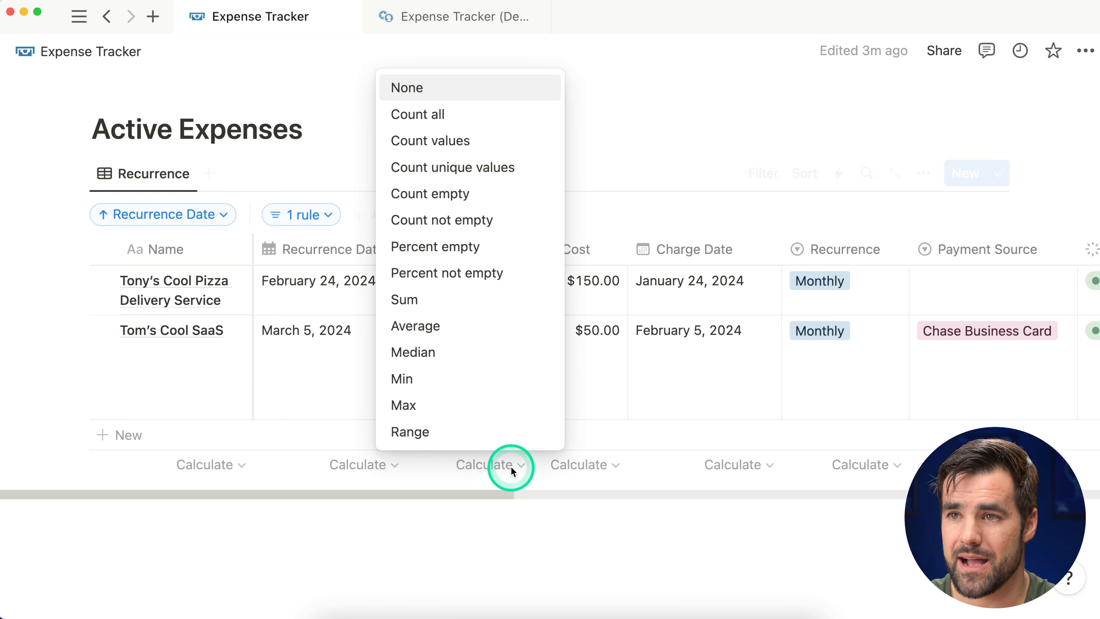
click(472, 304)
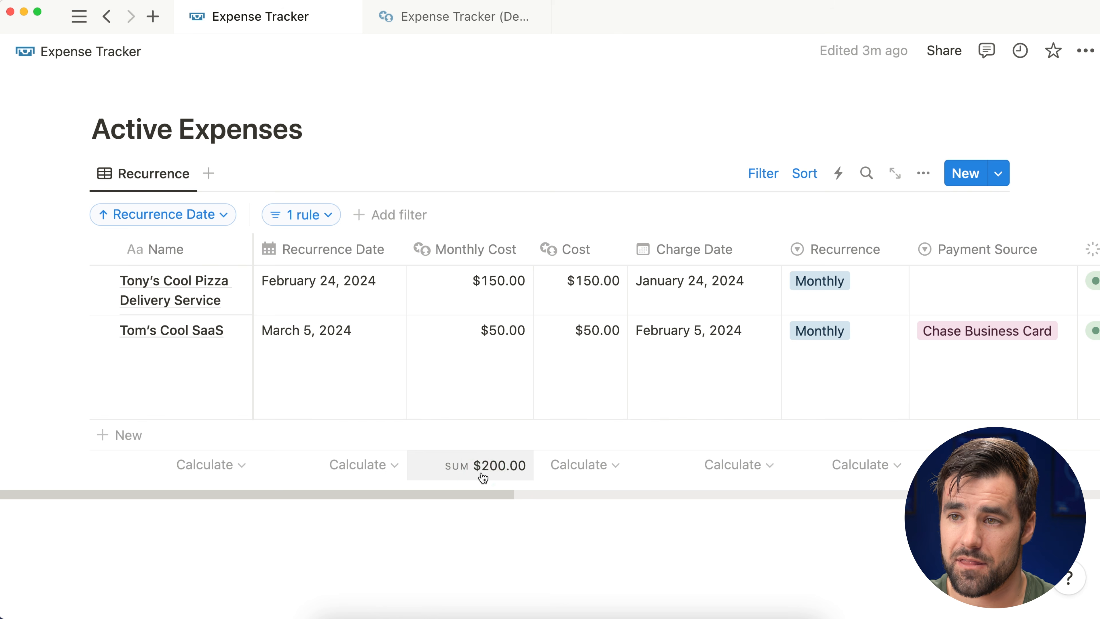
click(526, 486)
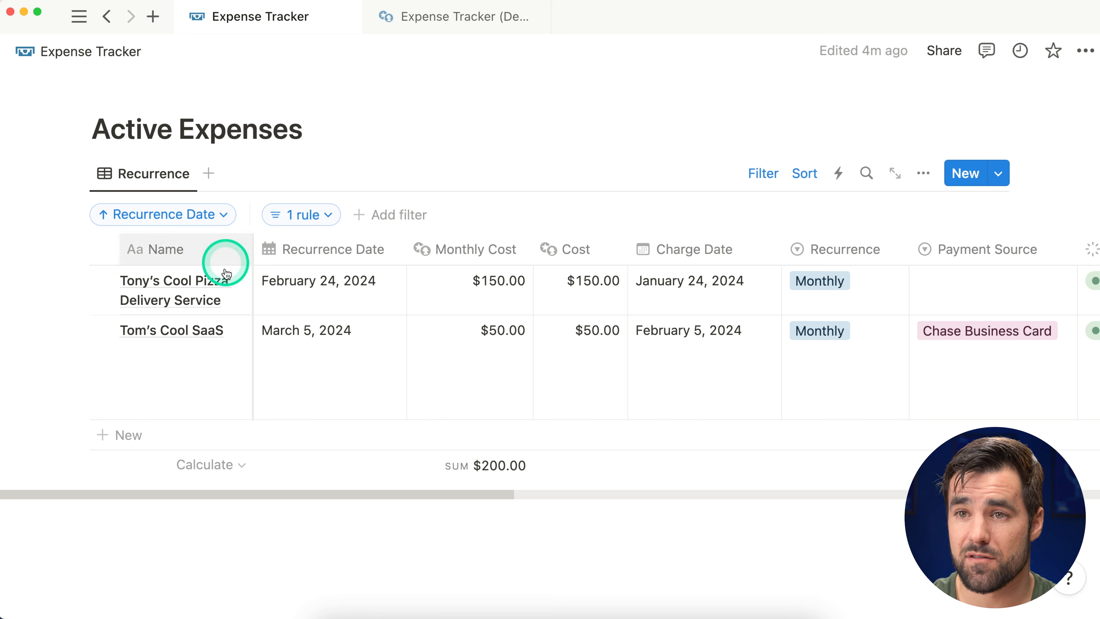
Step: Set the Name column's footer calculation to Count all, showing 2
click(210, 465)
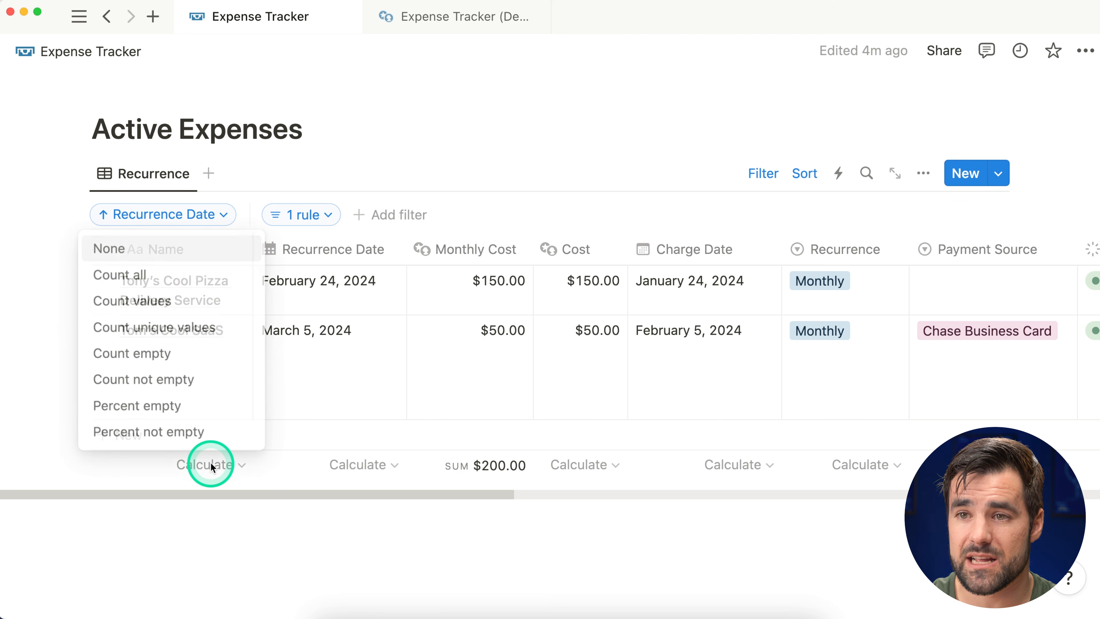
click(147, 275)
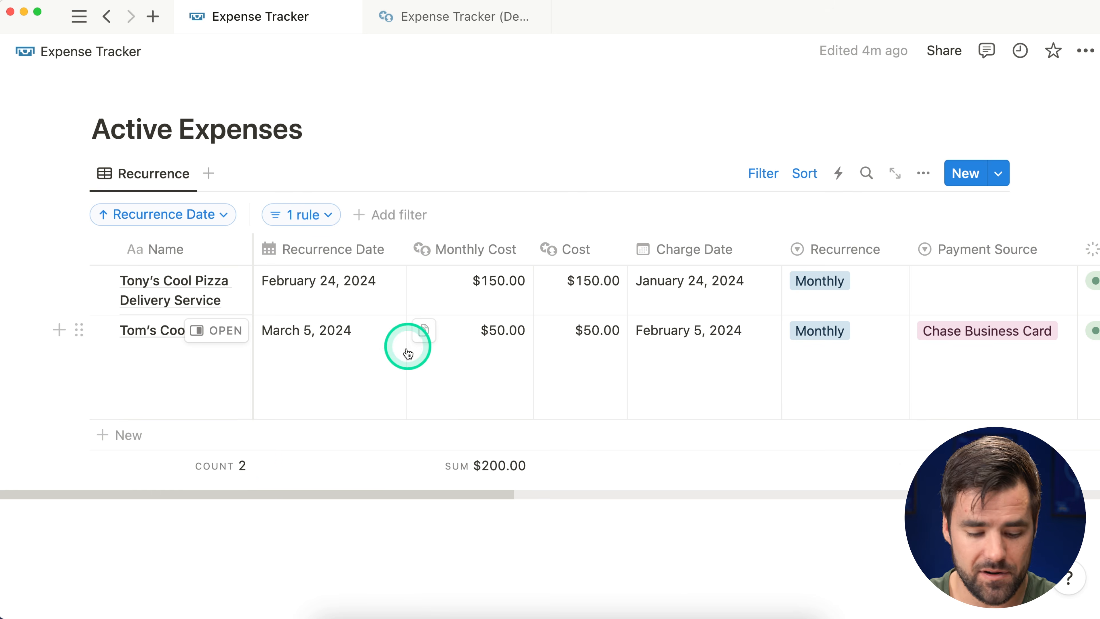
scroll(368, 299, right, 10)
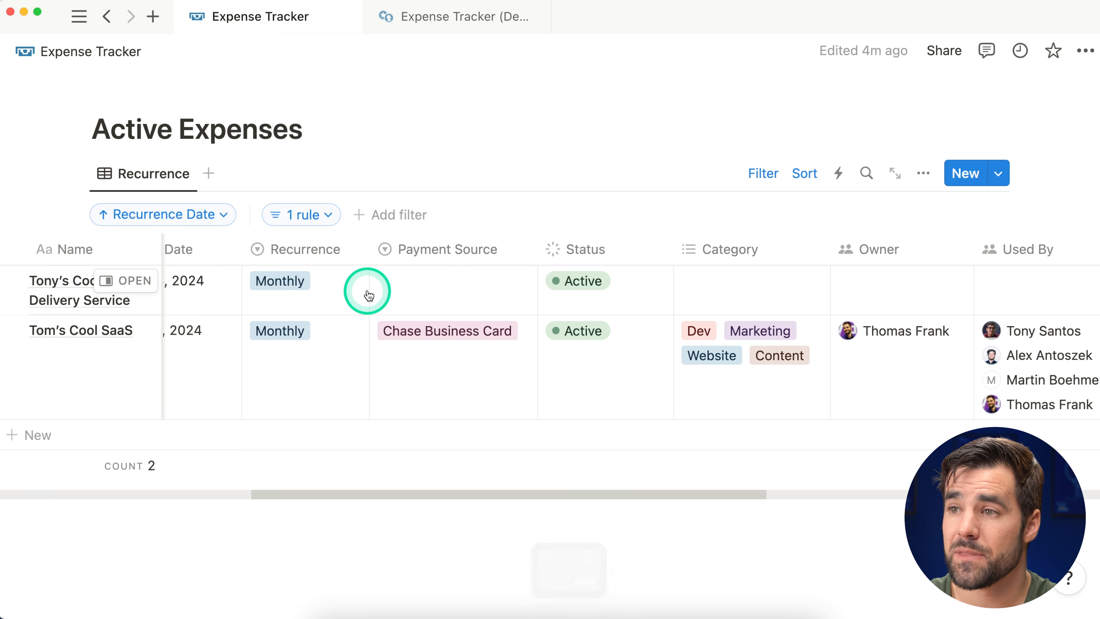
scroll(368, 303, right, 15)
scroll(379, 318, right, 2)
click(640, 252)
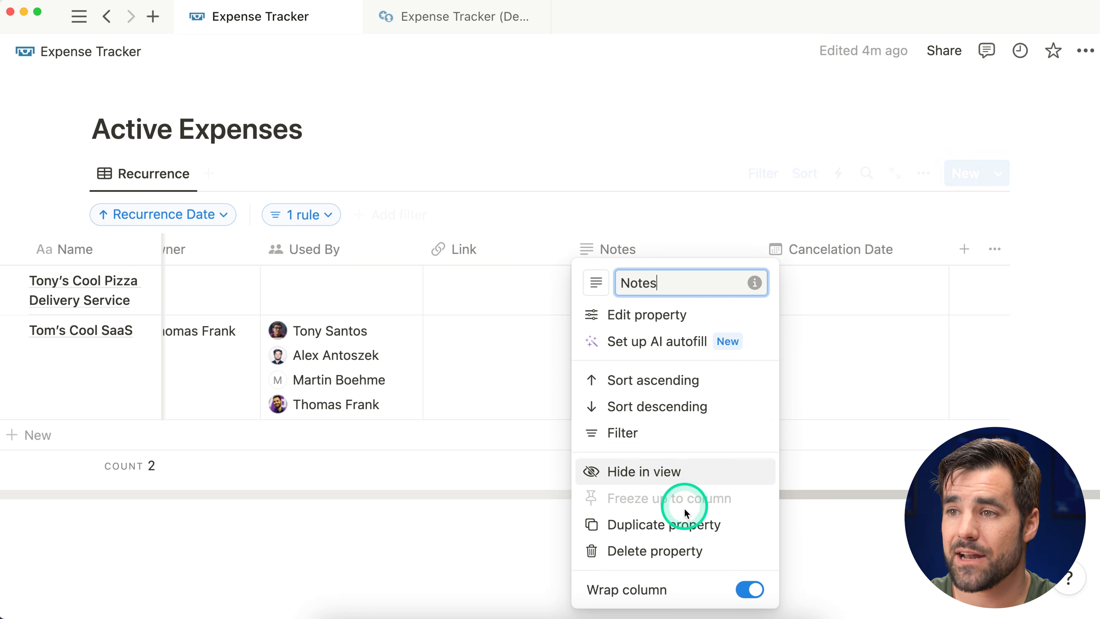
click(648, 206)
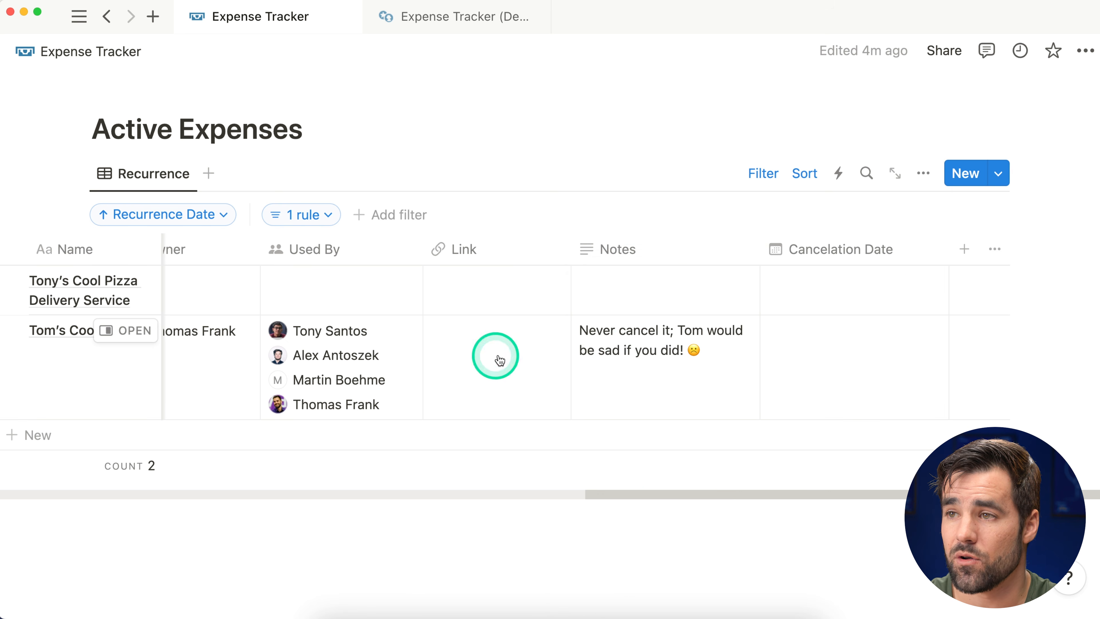
scroll(621, 345, left, 15)
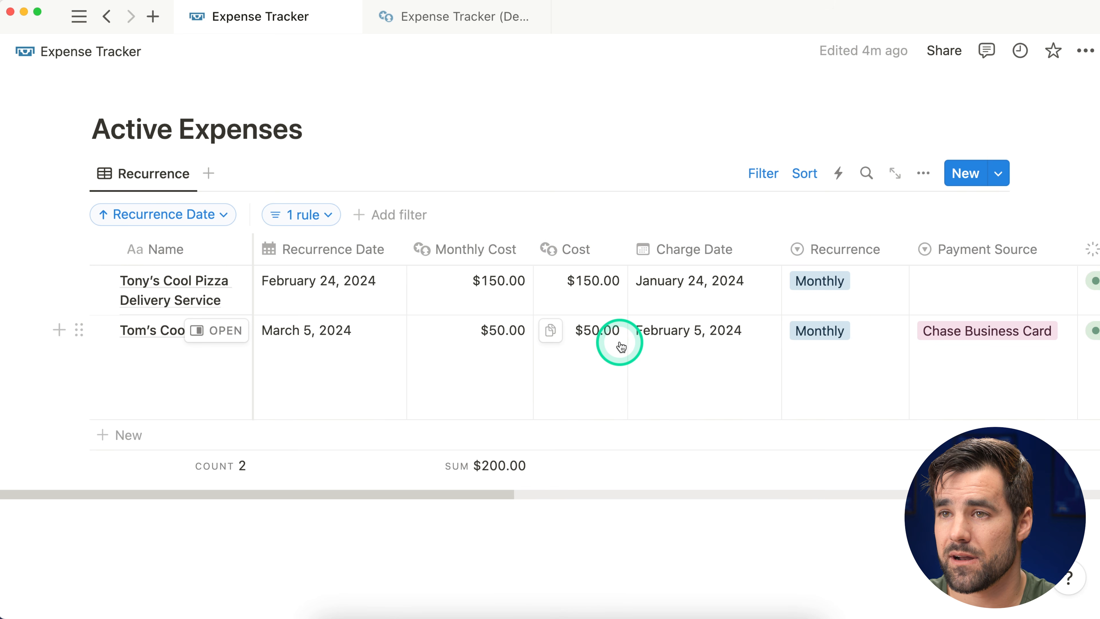
Step: Duplicate the Recurrence view and rename the copy 'Alphabetical'
click(766, 174)
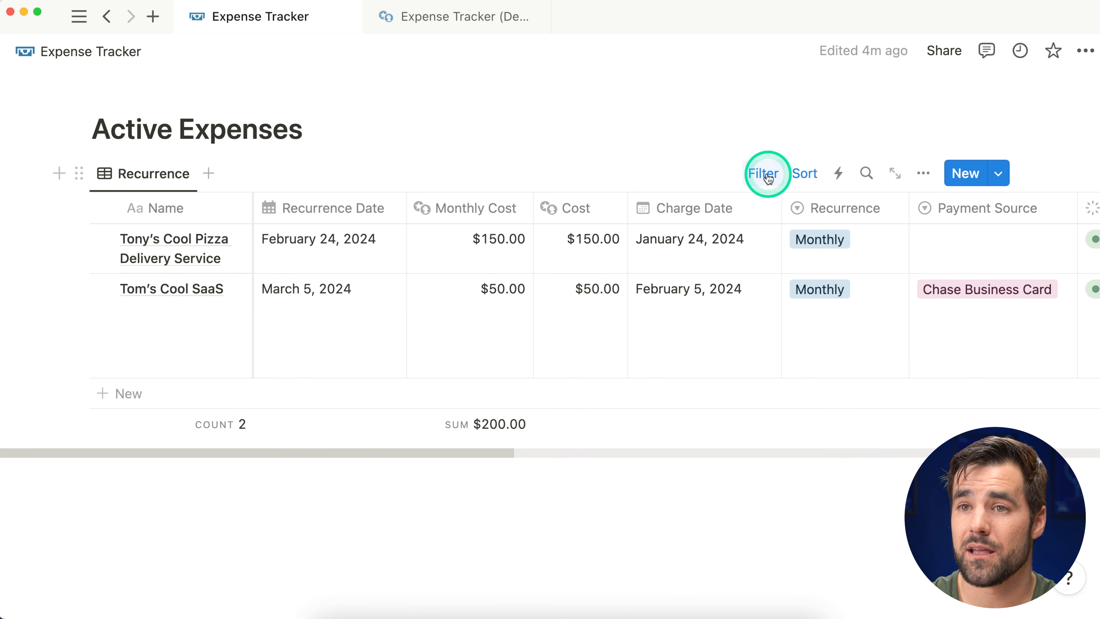
click(438, 24)
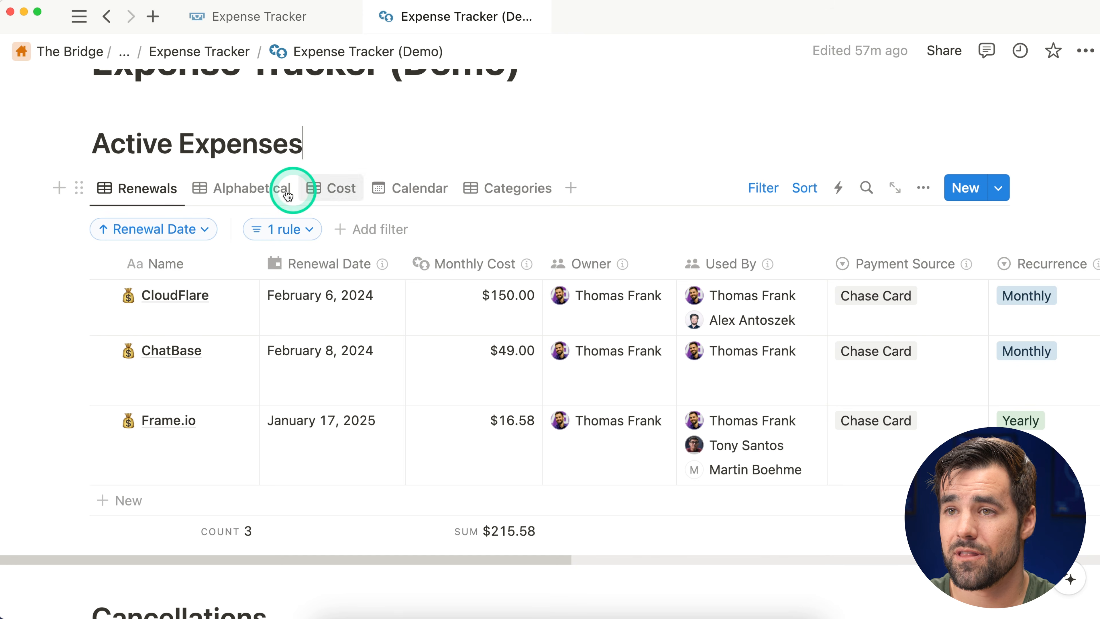
click(265, 18)
click(135, 173)
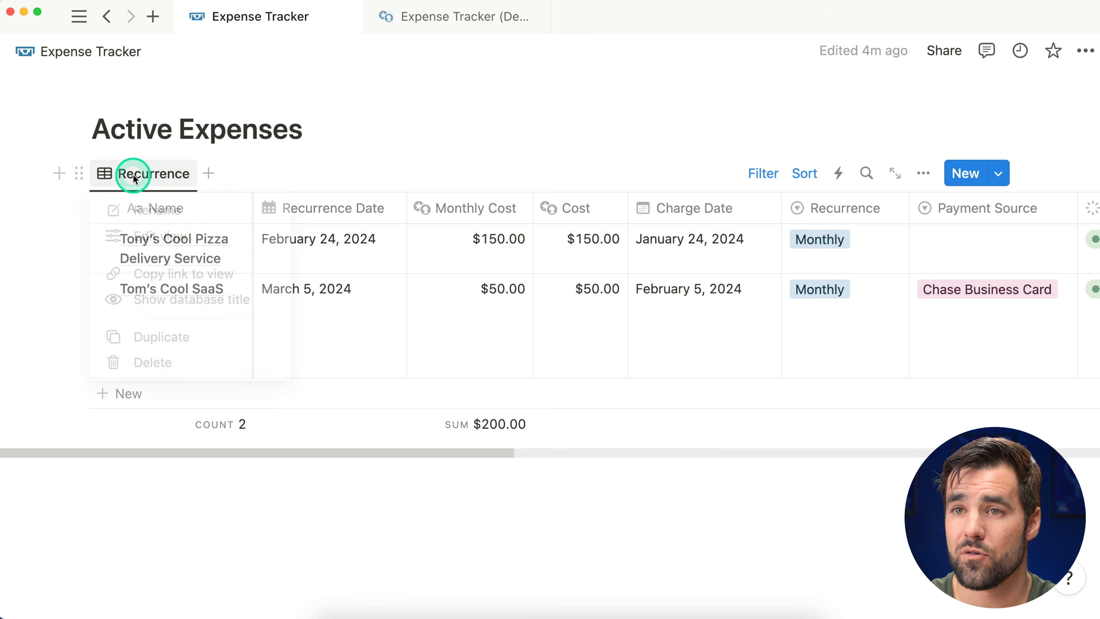
click(189, 340)
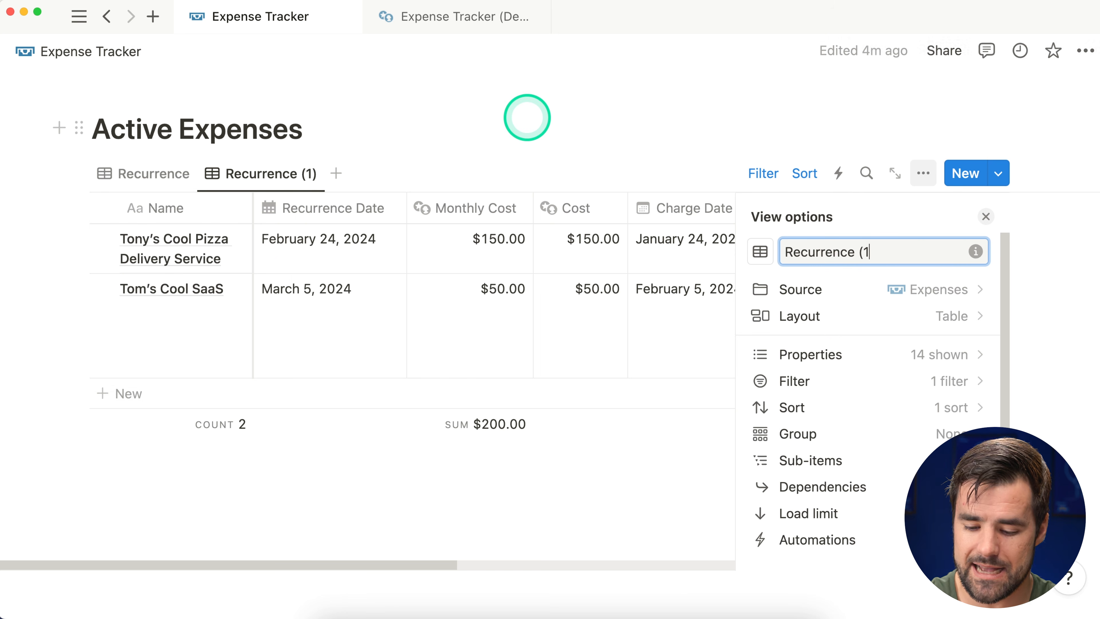
key(BackSpace)
key(BackSpace)
key(BackSpace)
key(BackSpace)
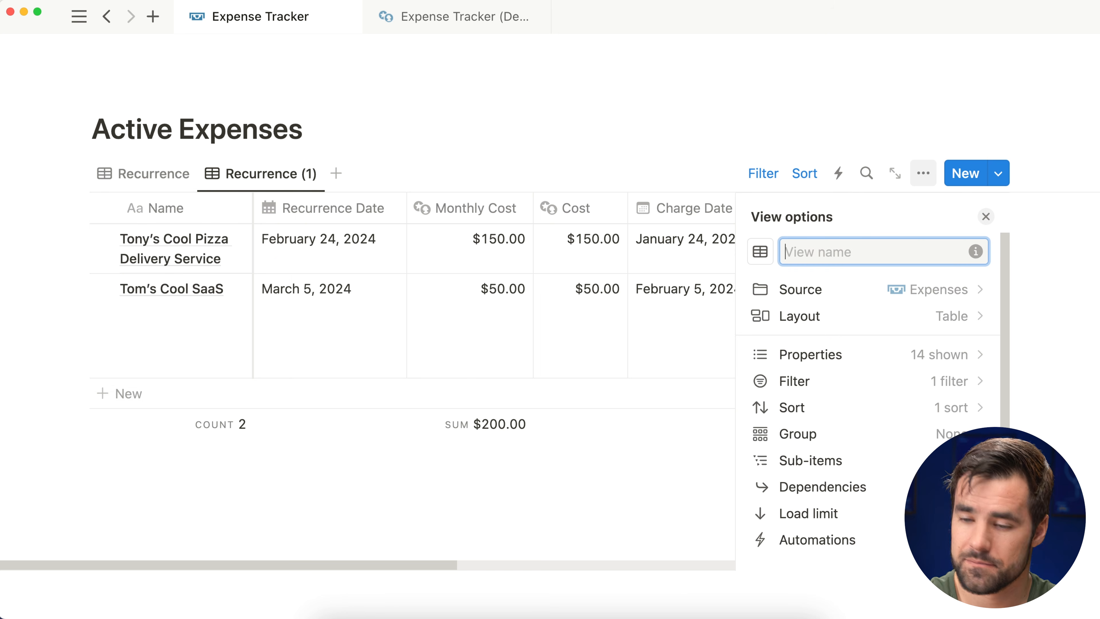
text(Alphabetical)
click(984, 217)
Step: Change the Alphabetical view's sort property to Name, ascending
click(804, 174)
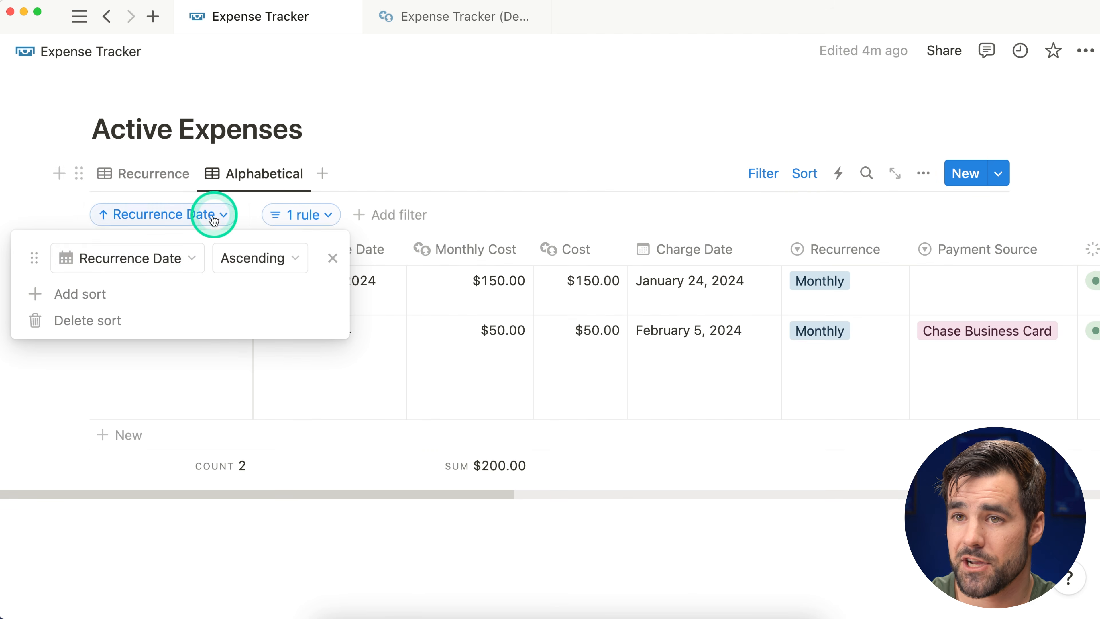
click(169, 265)
click(115, 261)
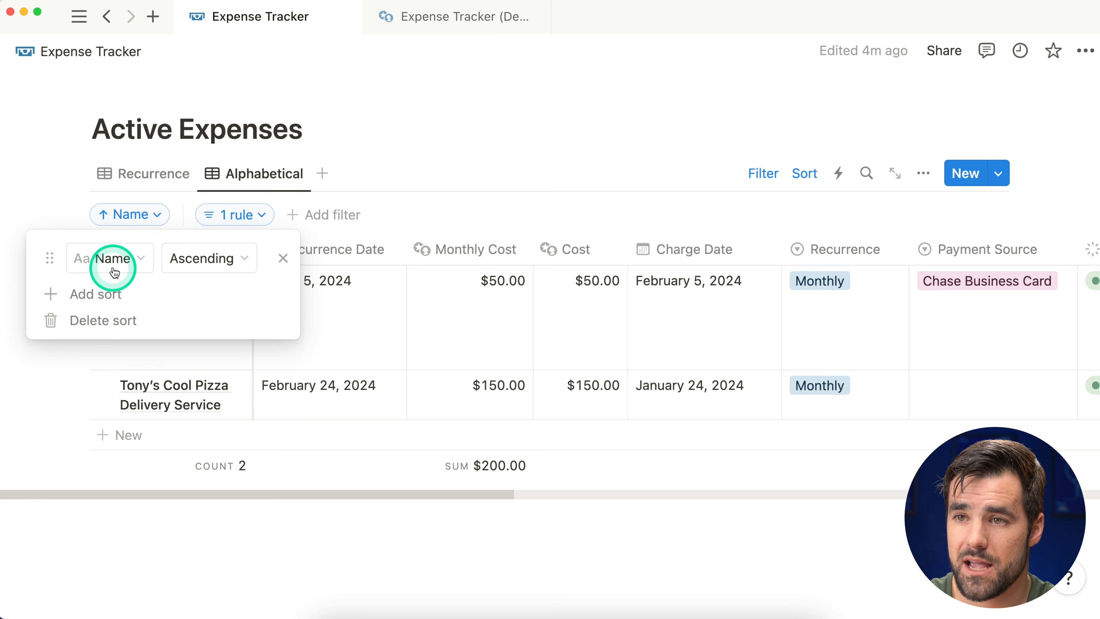
click(612, 159)
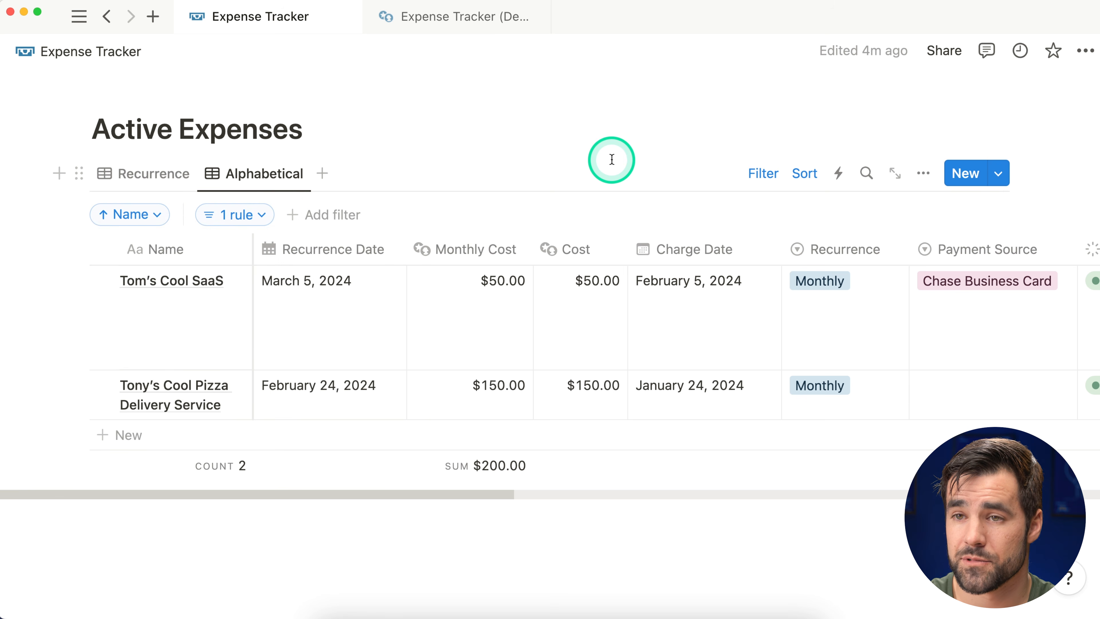
Step: Duplicate the Alphabetical view and rename the copy 'Cost'
click(261, 169)
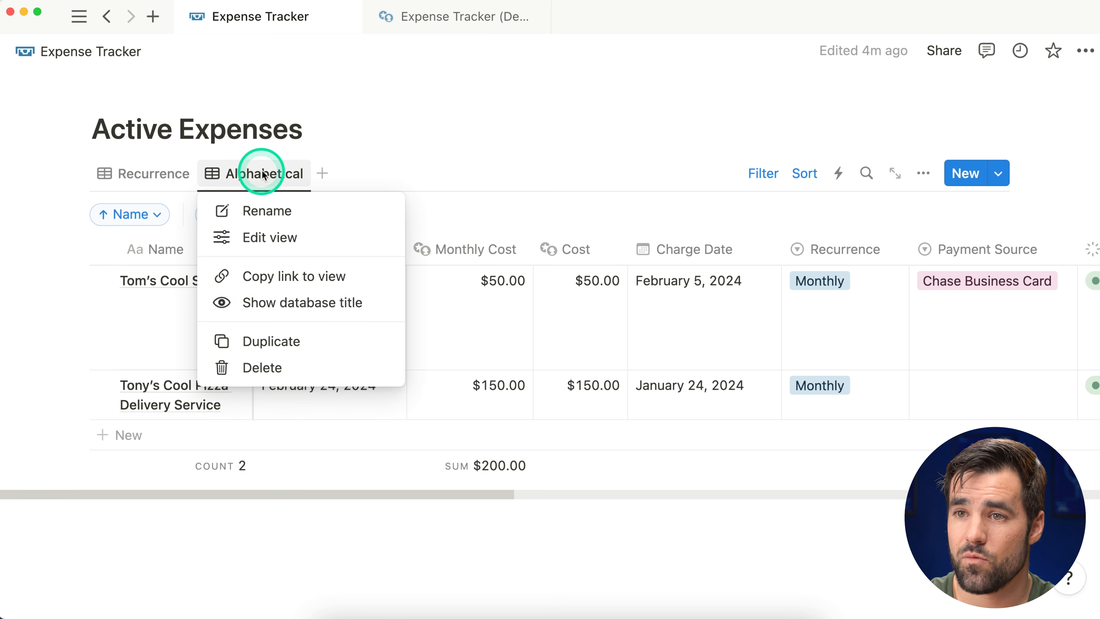
click(281, 334)
key(BackSpace)
key(BackSpace)
key(BackSpace)
key(BackSpace)
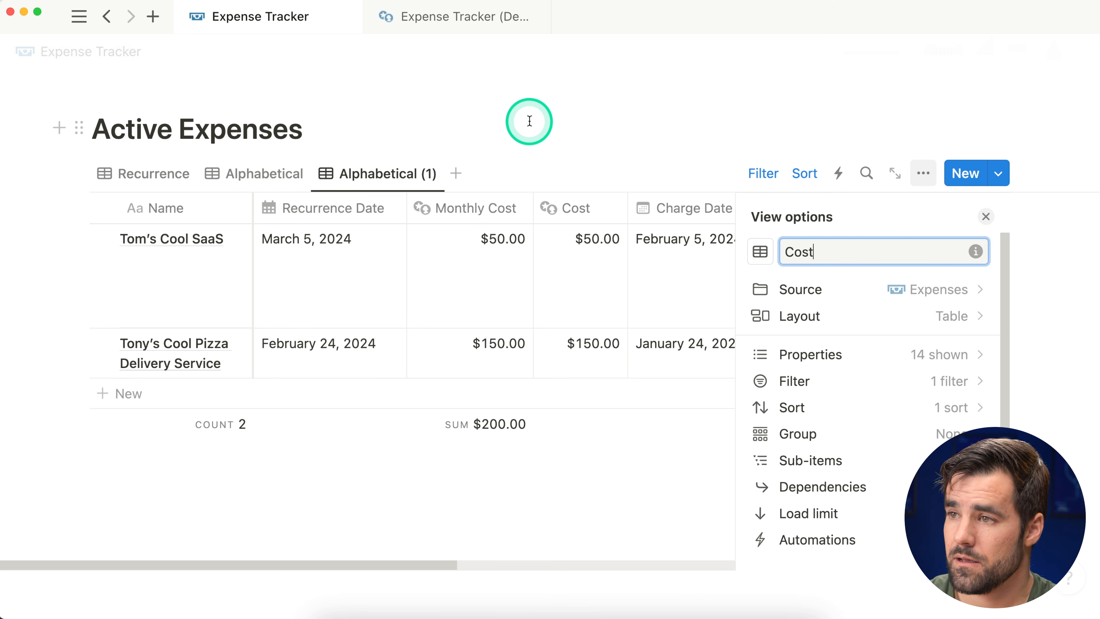
text(Cost)
click(986, 216)
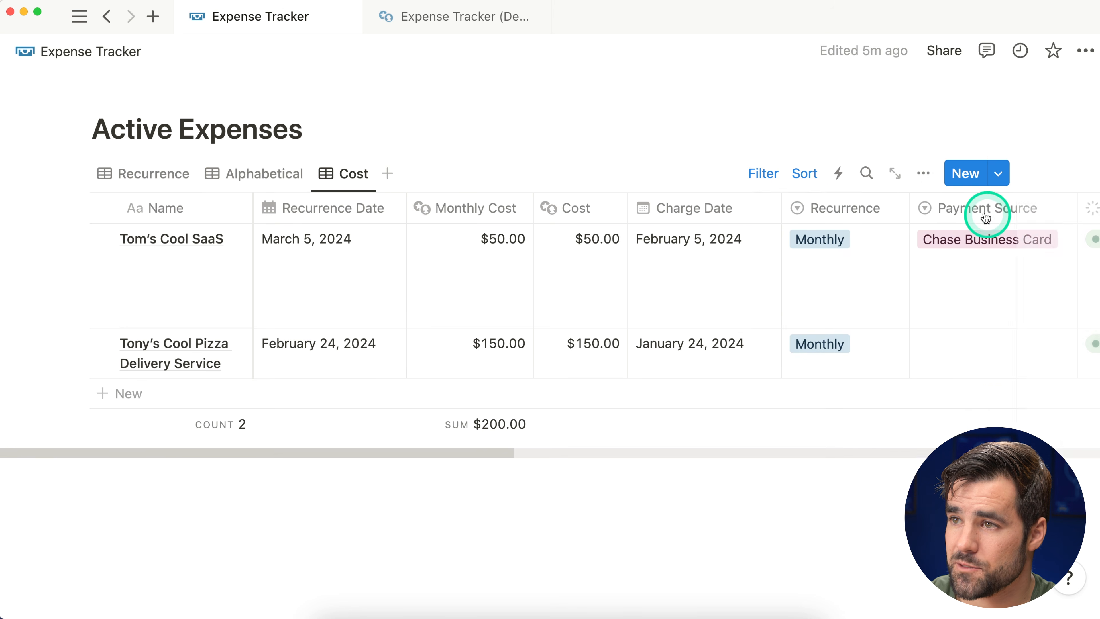
Step: Sort the Cost view by Monthly Cost descending and hide the sort/filter bar
click(805, 174)
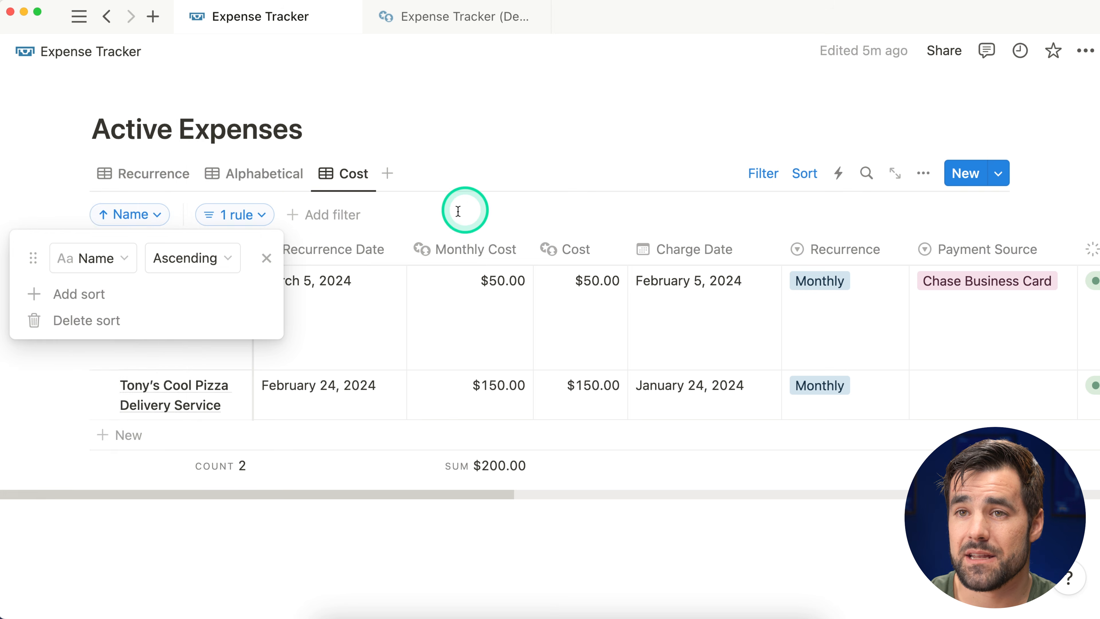
click(119, 258)
scroll(126, 368, down, 1)
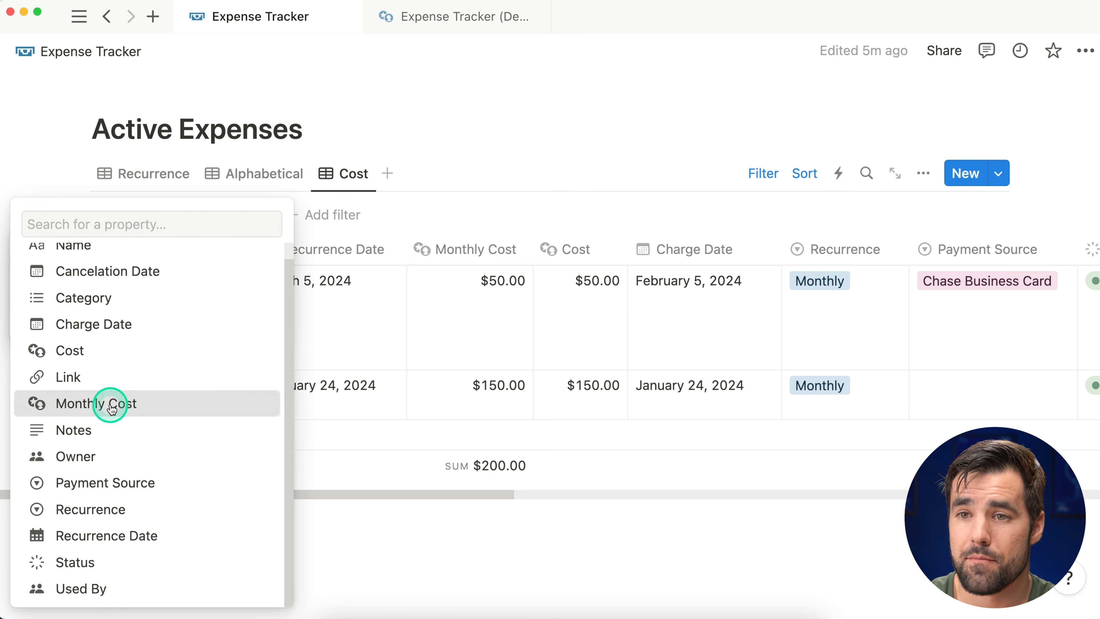
click(112, 408)
click(236, 258)
click(223, 319)
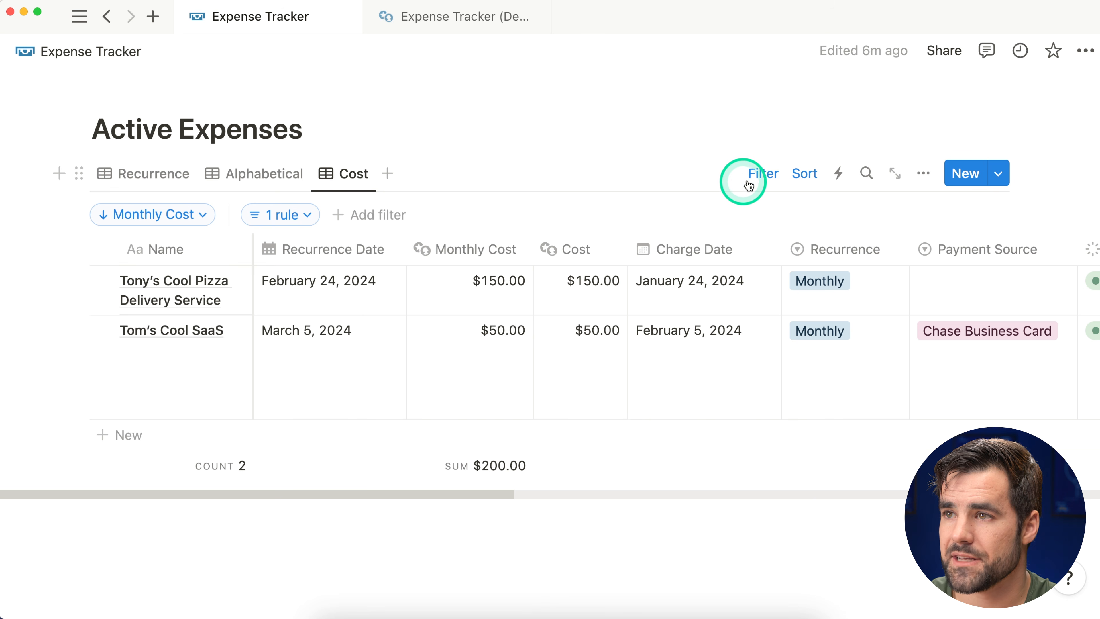
click(763, 175)
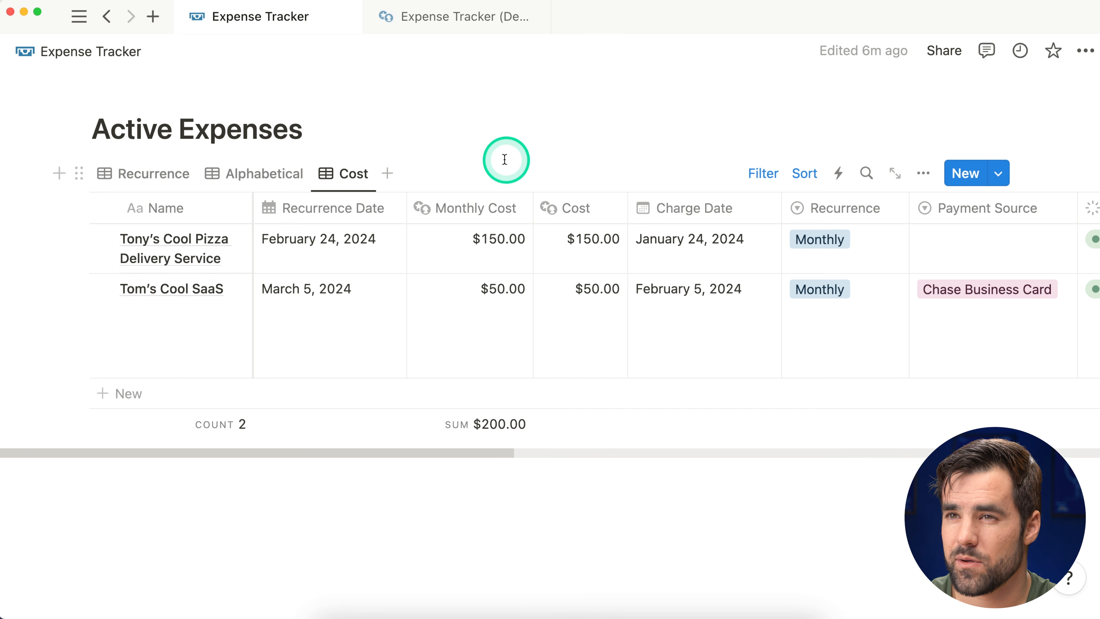
Step: Duplicate the Cost view and name the copy Calendar
click(352, 176)
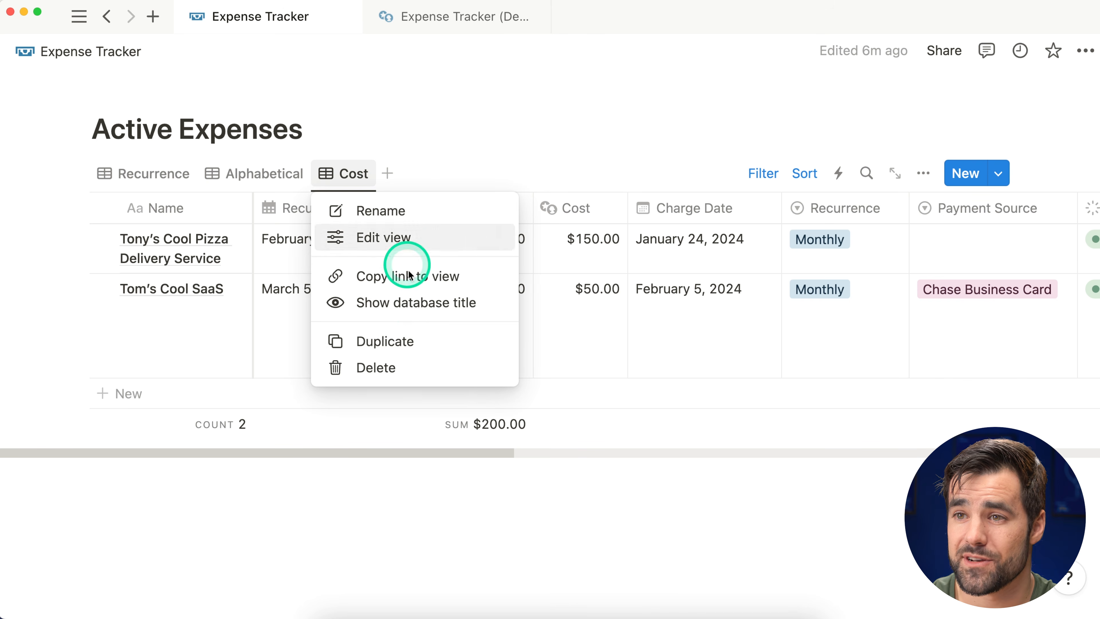
click(415, 347)
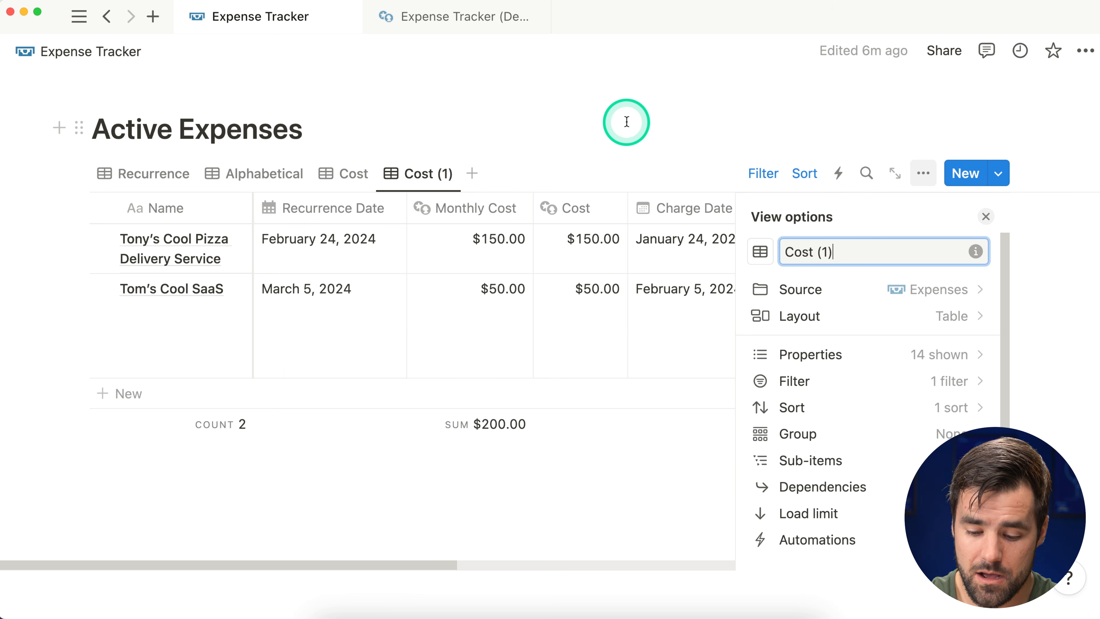
key(BackSpace)
key(BackSpace)
key(BackSpace)
key(BackSpace)
text(Cale)
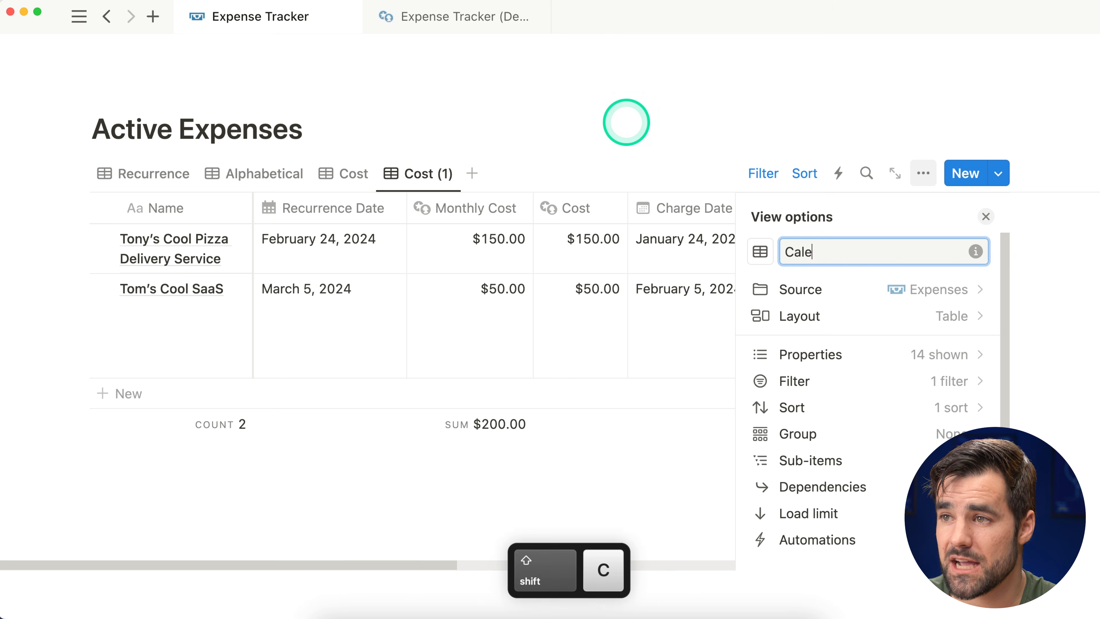
text(ndard)
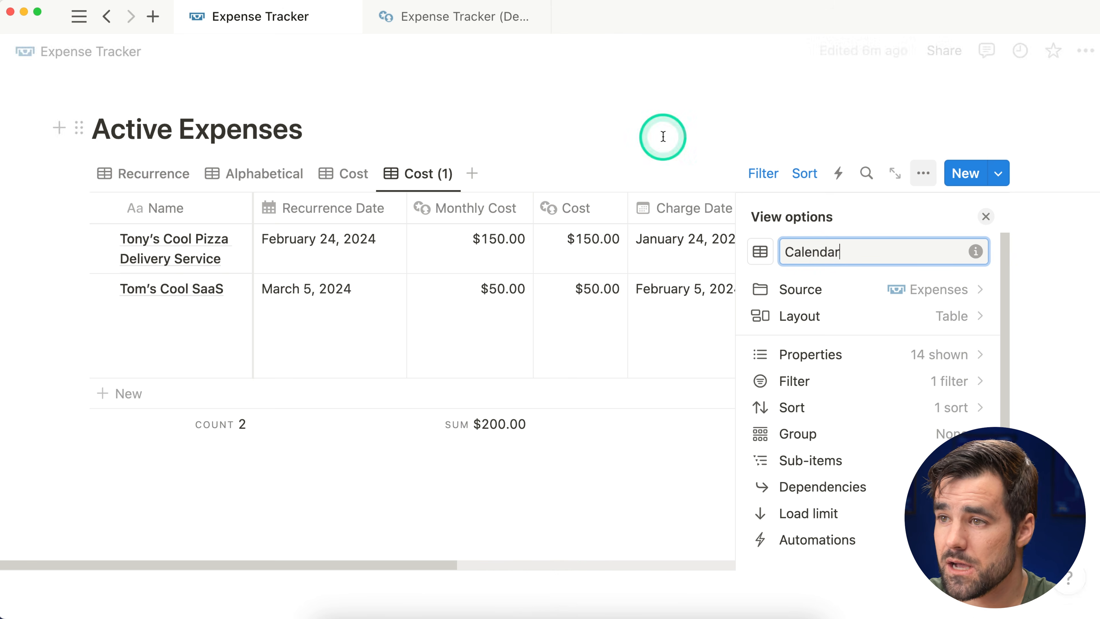
Step: Make it a month Calendar layout by Recurrence Date, opening pages in side peek
click(821, 316)
click(787, 335)
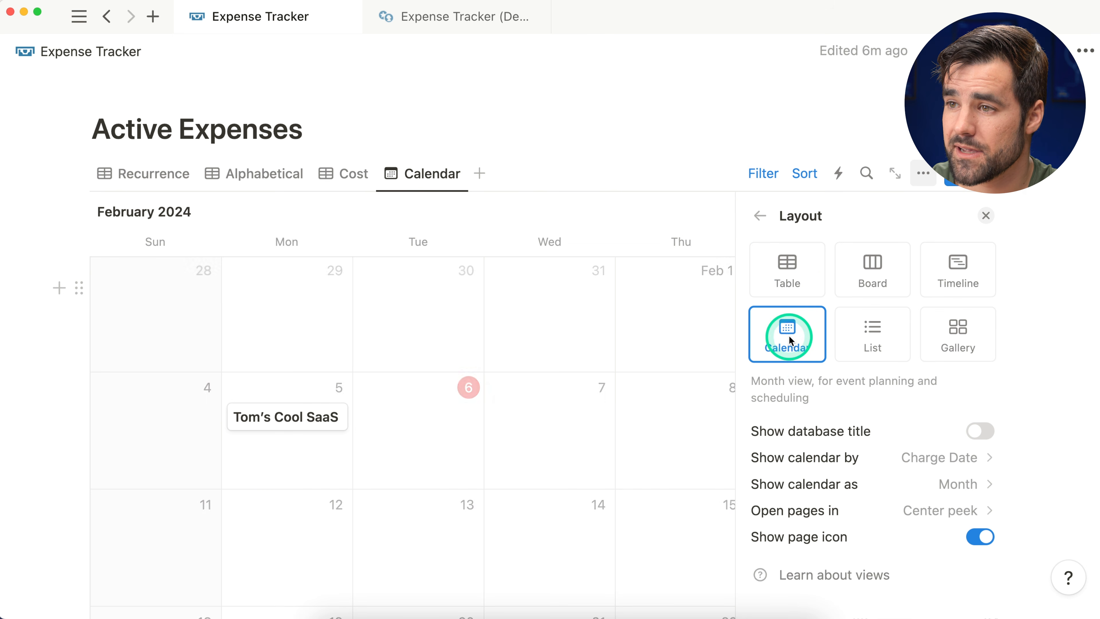
click(803, 459)
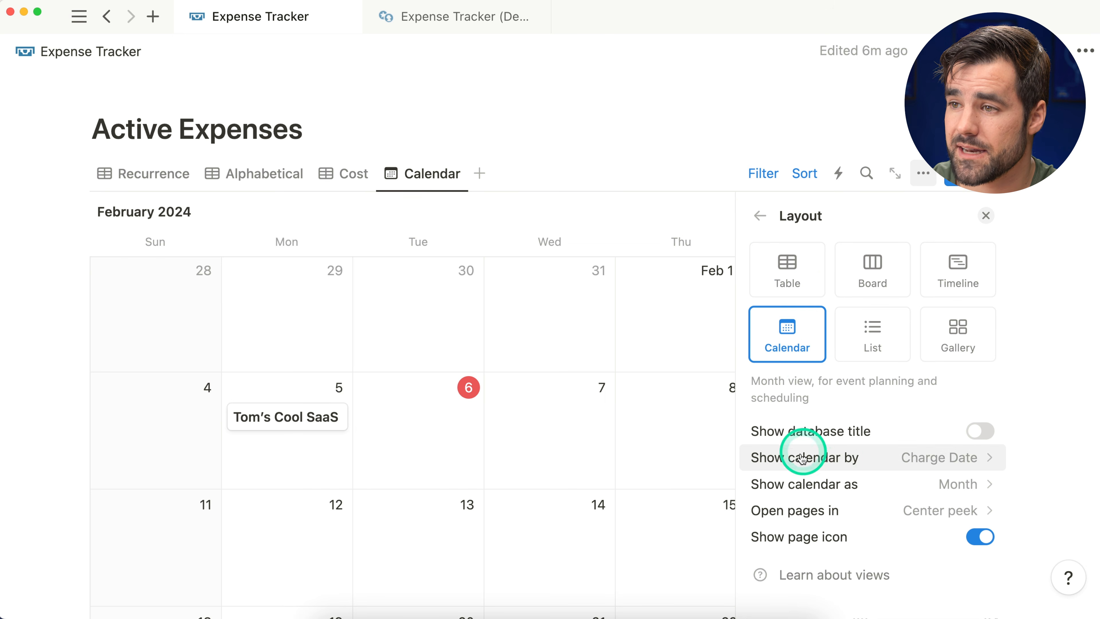
click(976, 459)
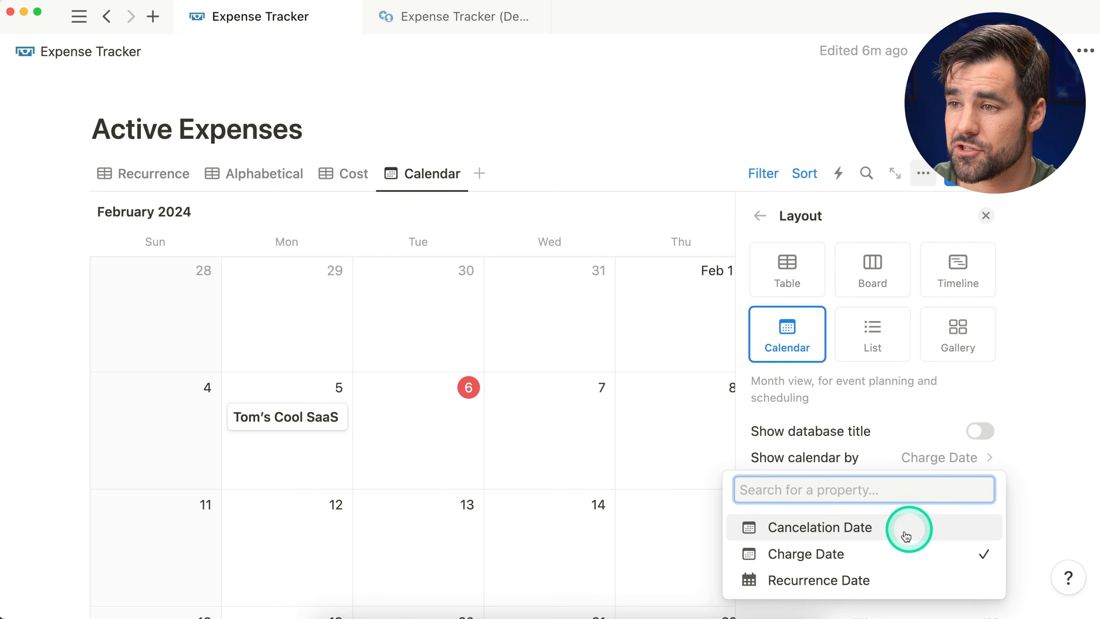
click(854, 579)
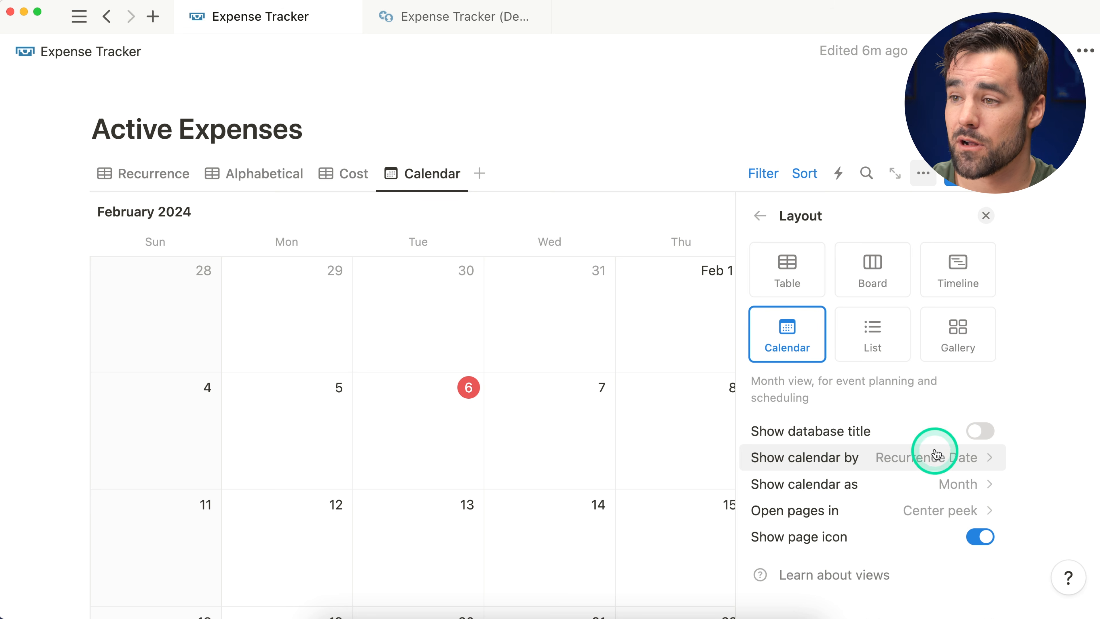
click(914, 485)
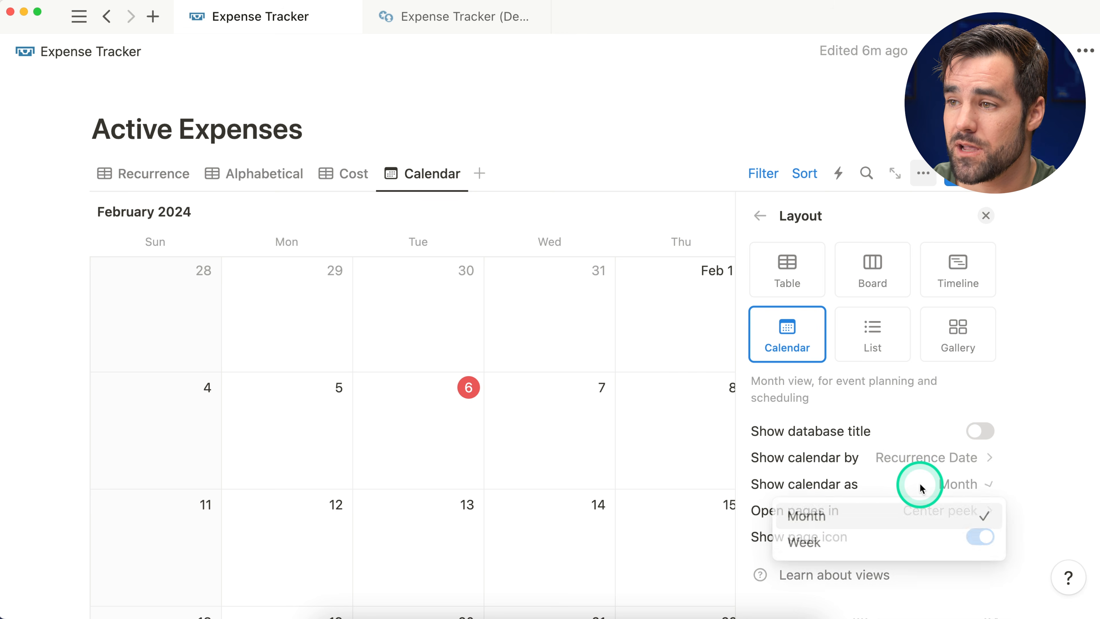
click(884, 506)
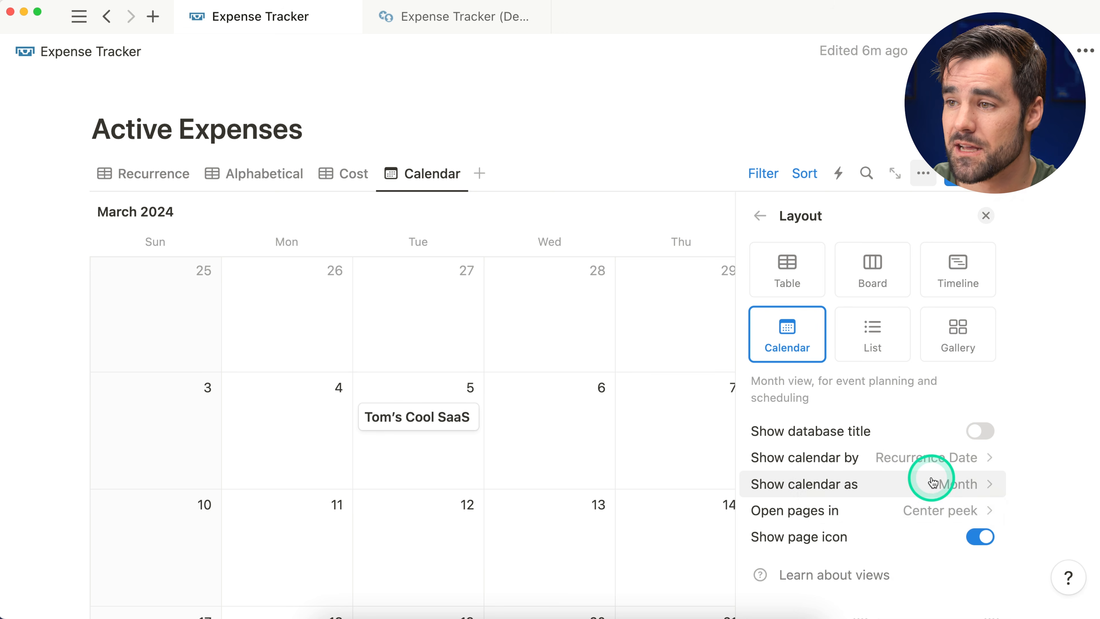
click(879, 511)
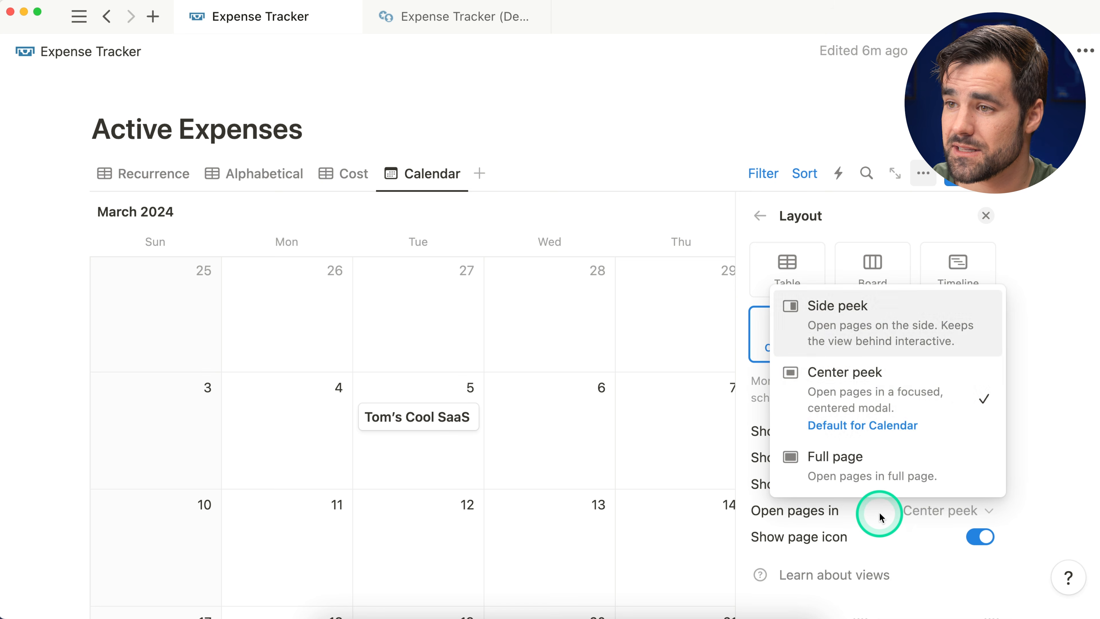
click(898, 334)
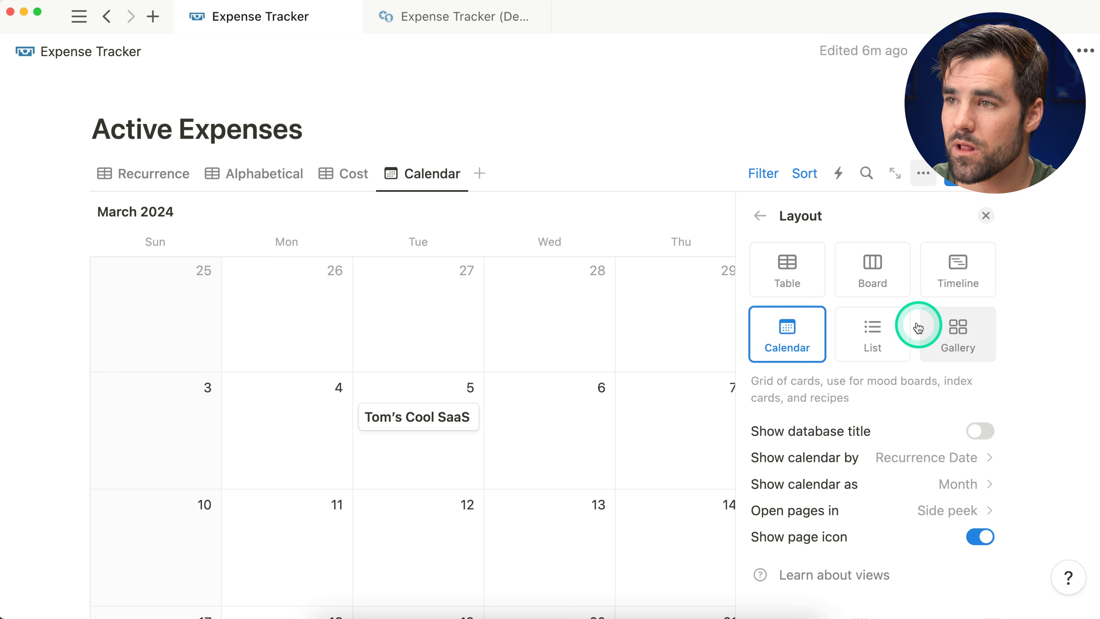
click(761, 217)
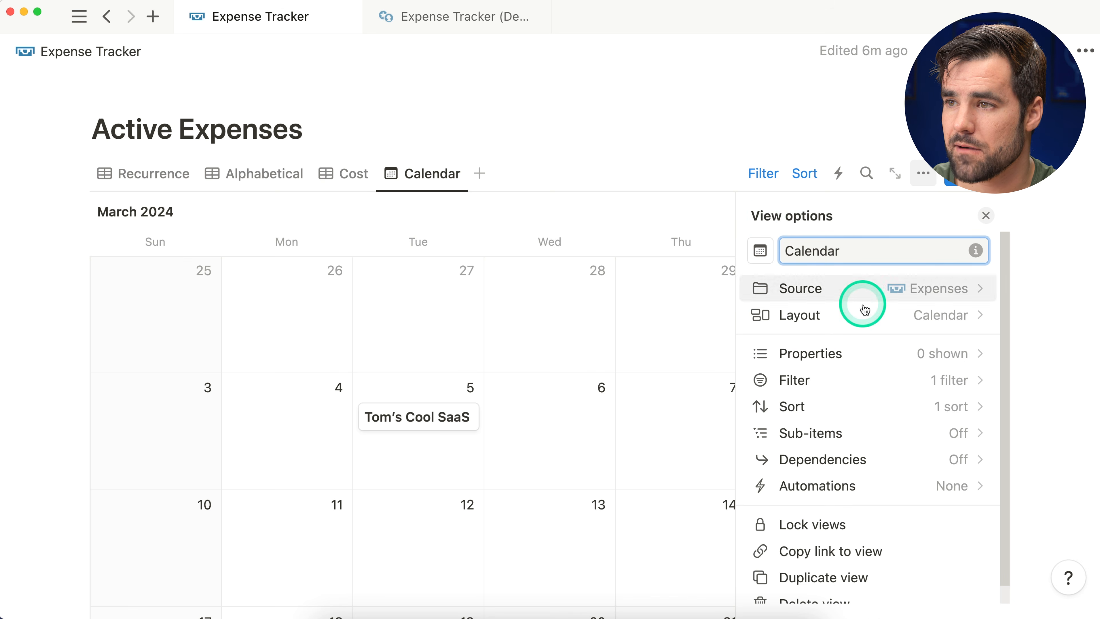
Step: Make the calendar cards display Monthly Cost, Category and Link properties
click(877, 353)
drag(1006, 316, 1002, 342)
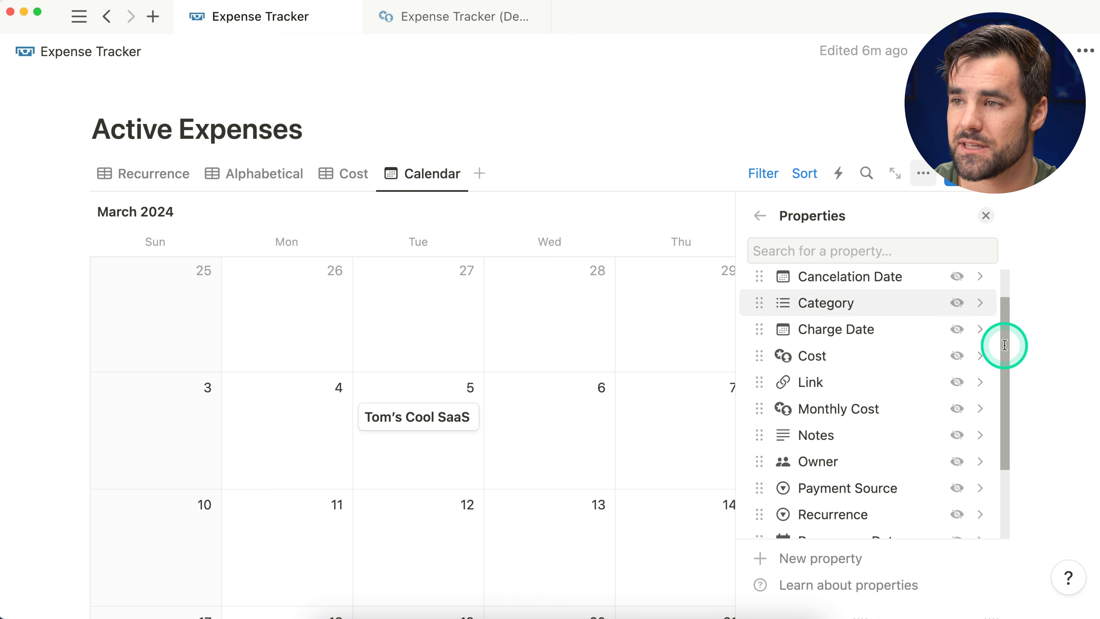
click(958, 411)
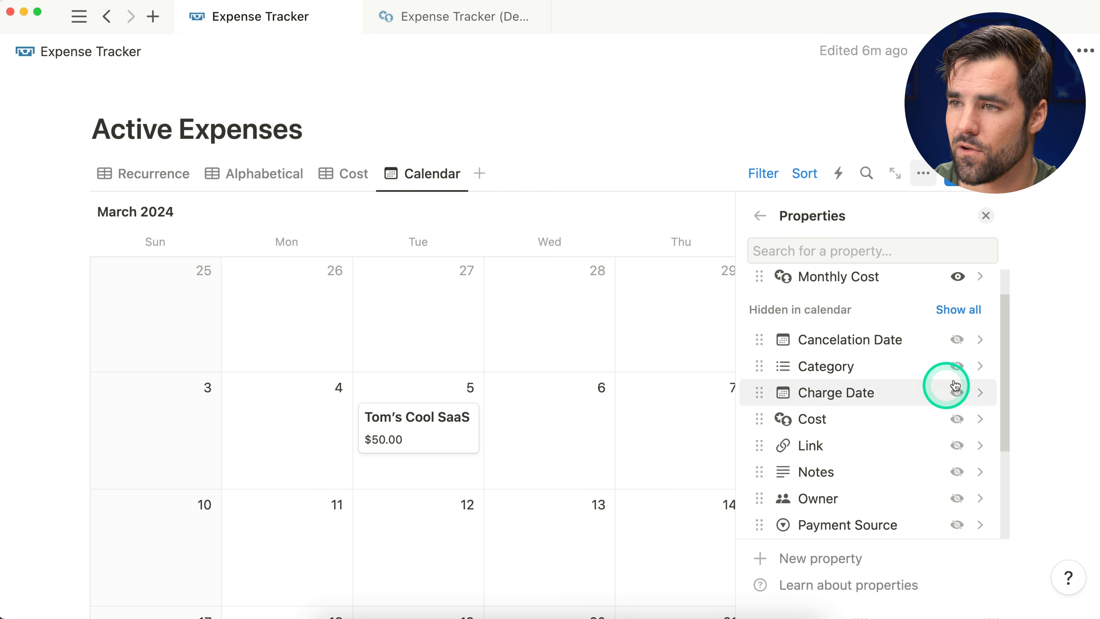
click(957, 366)
drag(1010, 389, 1004, 447)
click(959, 339)
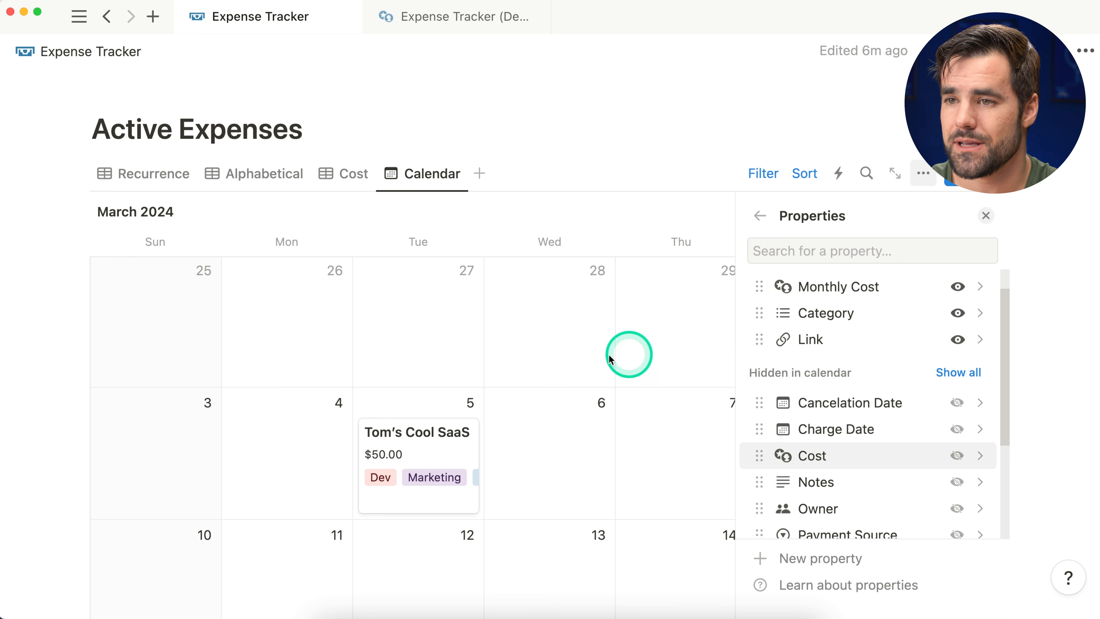
scroll(912, 390, down, 4)
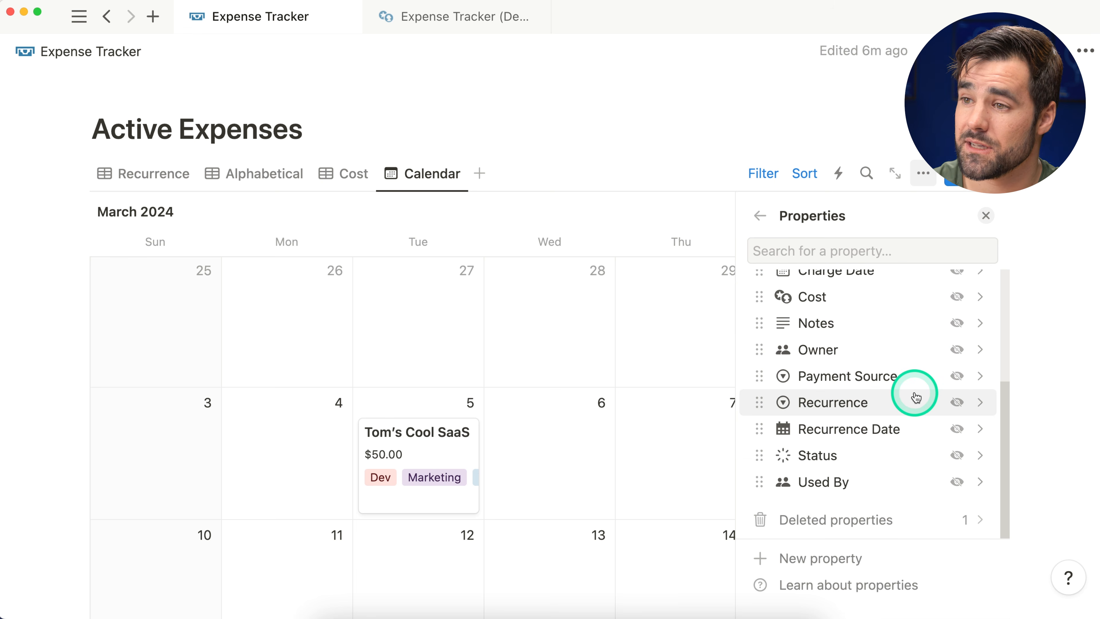
scroll(916, 397, up, 5)
click(986, 216)
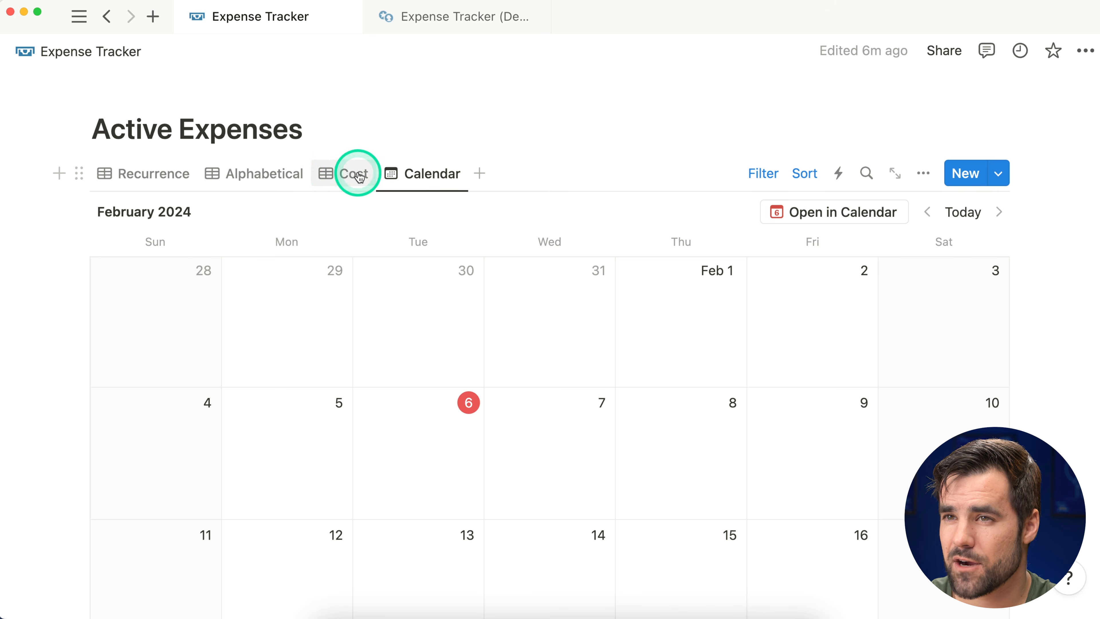
Step: Duplicate the Cost view and name the copy 'Categories'
click(359, 177)
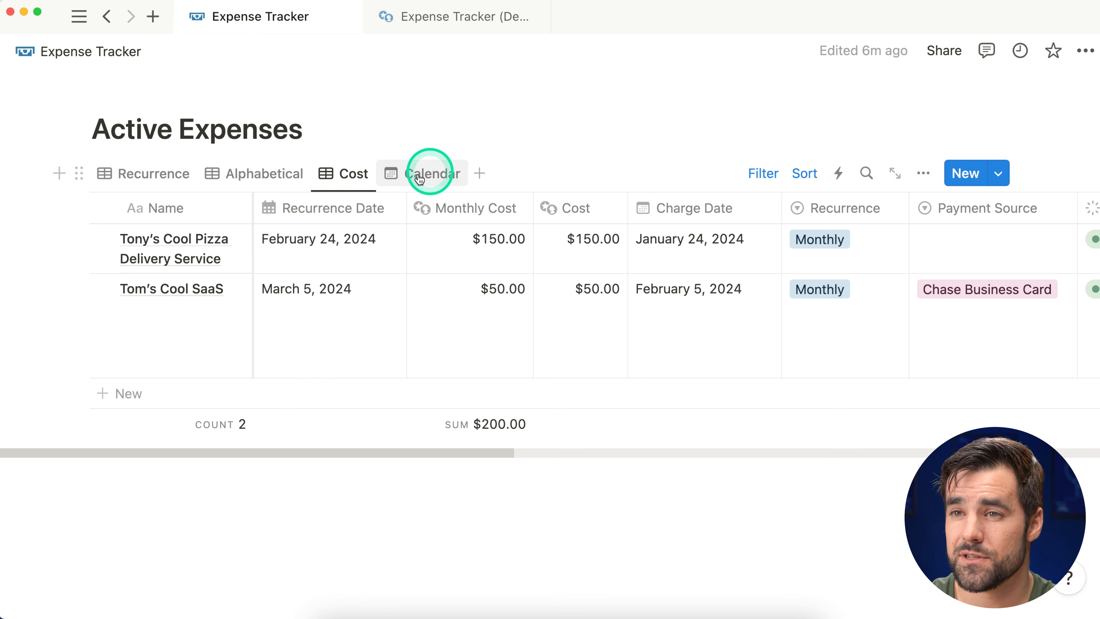
click(345, 178)
click(397, 339)
key(BackSpace)
key(BackSpace)
key(BackSpace)
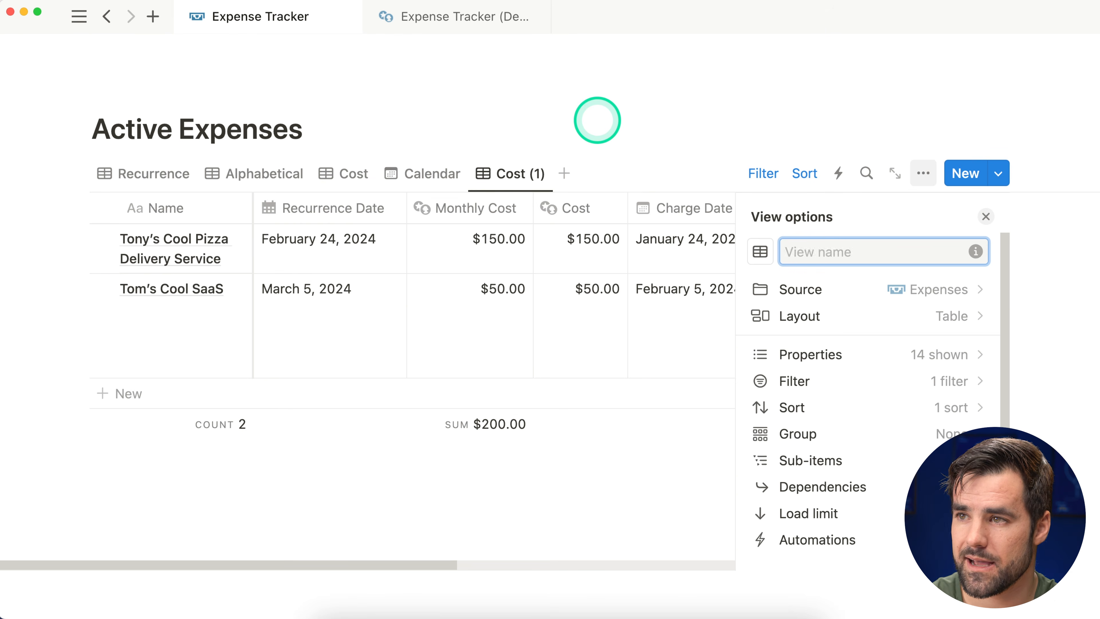
key(BackSpace)
text(Categoeis)
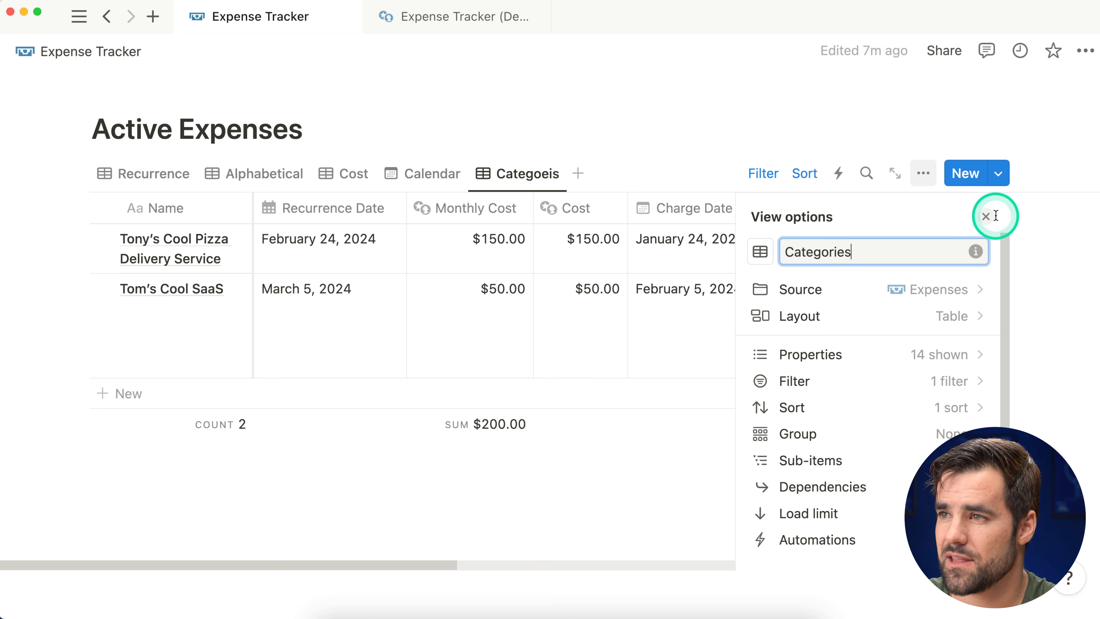
click(986, 216)
Step: Sort the Categories view by Recurrence Date ascending and hide the sort/filter bar
click(805, 173)
click(145, 255)
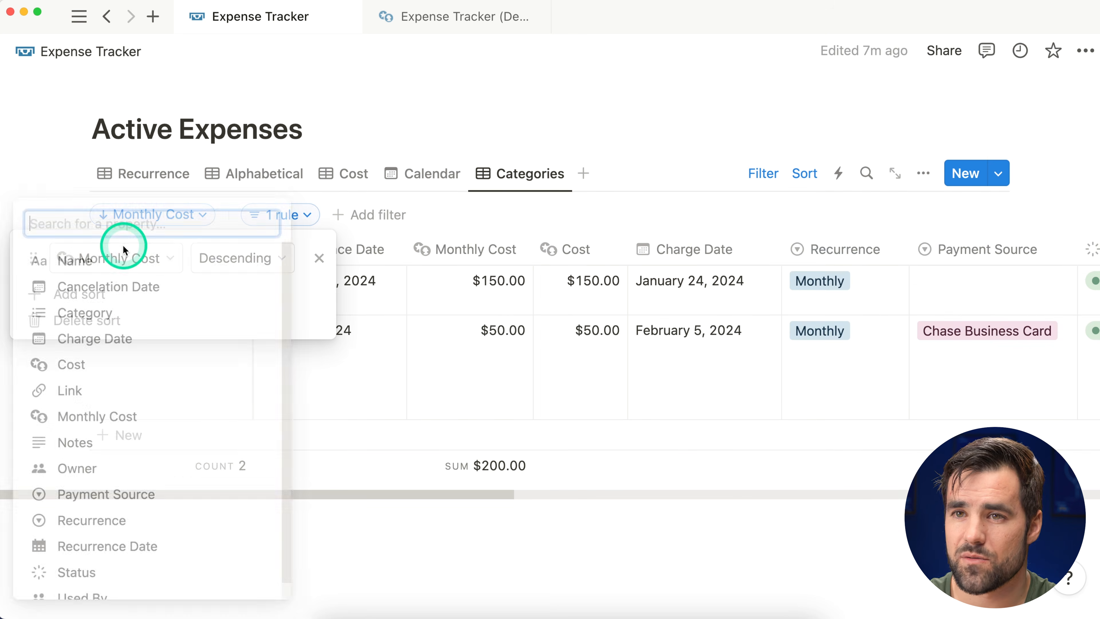
scroll(147, 518, down, 1)
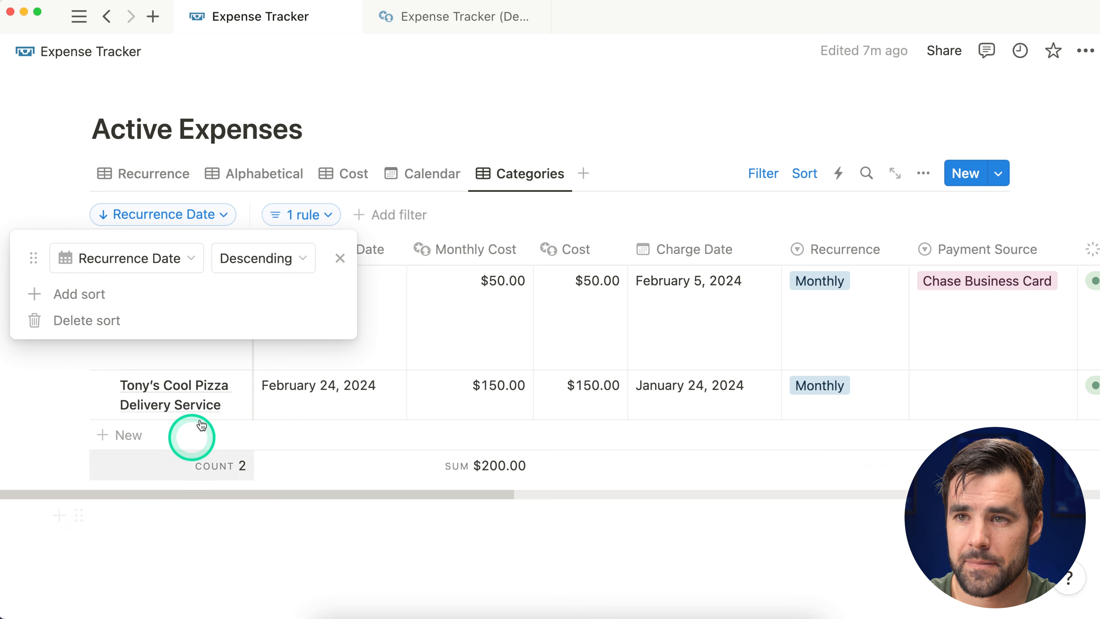
click(280, 259)
click(255, 297)
click(658, 135)
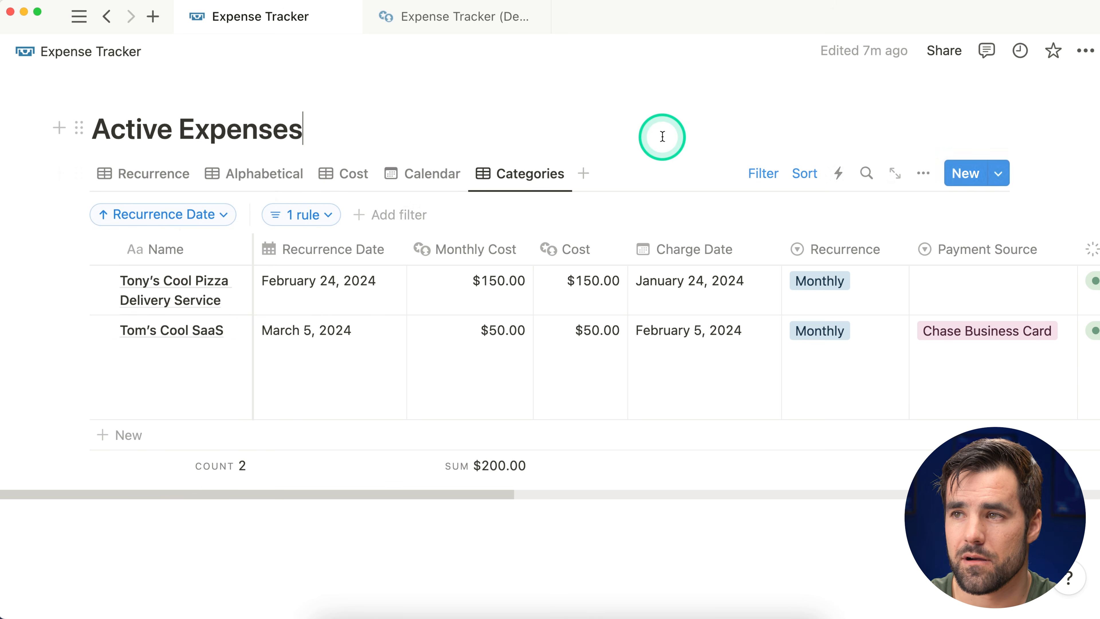
click(760, 182)
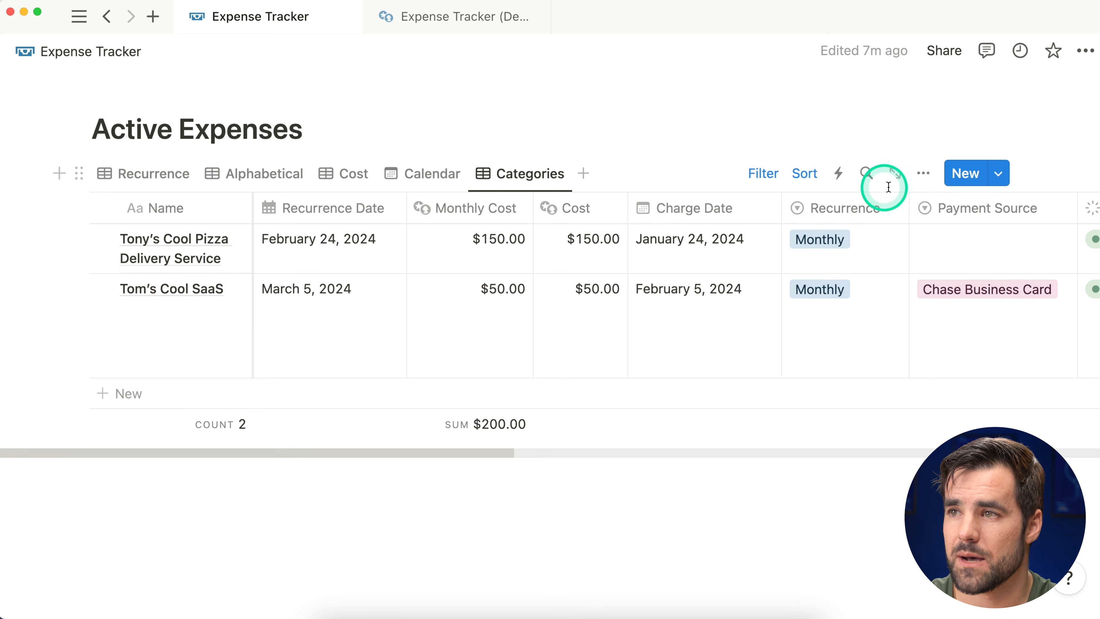
click(922, 174)
Step: Group the Categories view by Category in manual order, with Website moved to the top
scroll(867, 327, down, 1)
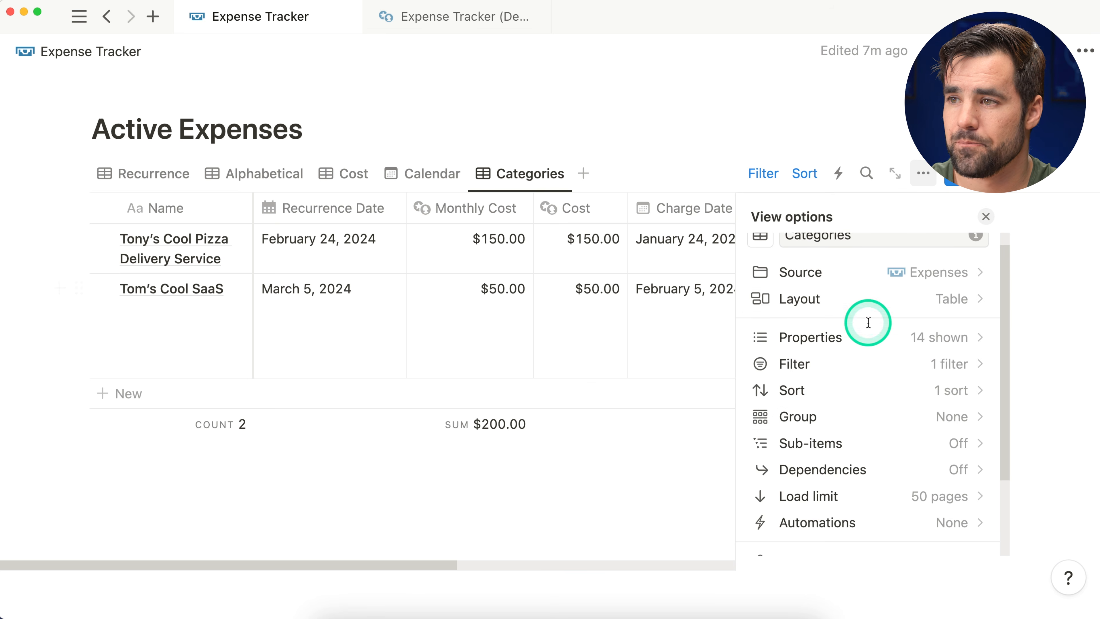
click(860, 418)
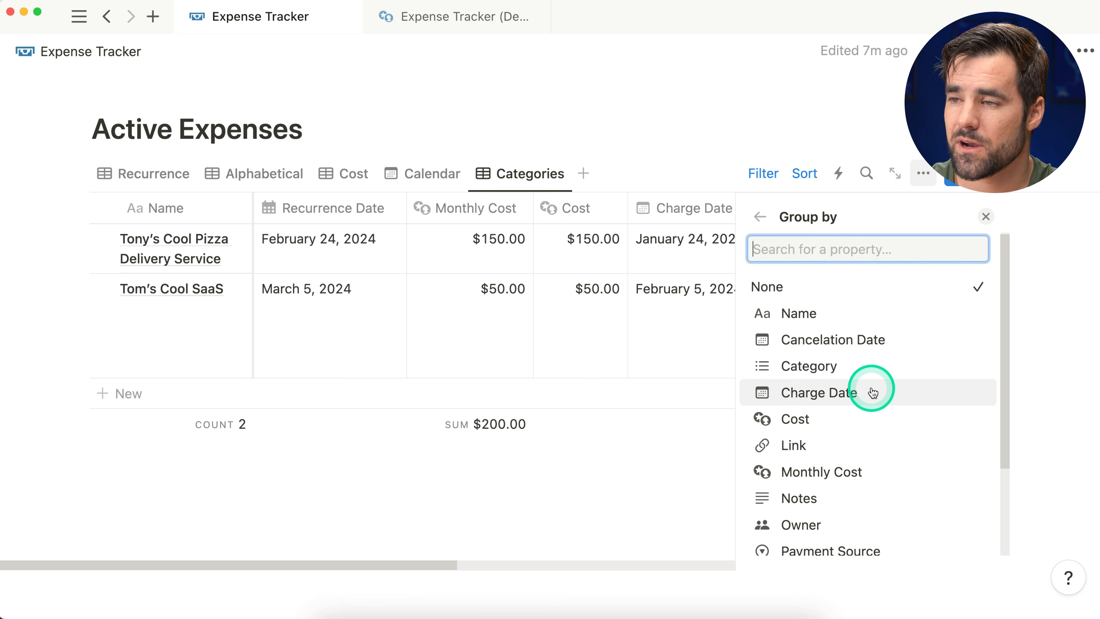
click(870, 366)
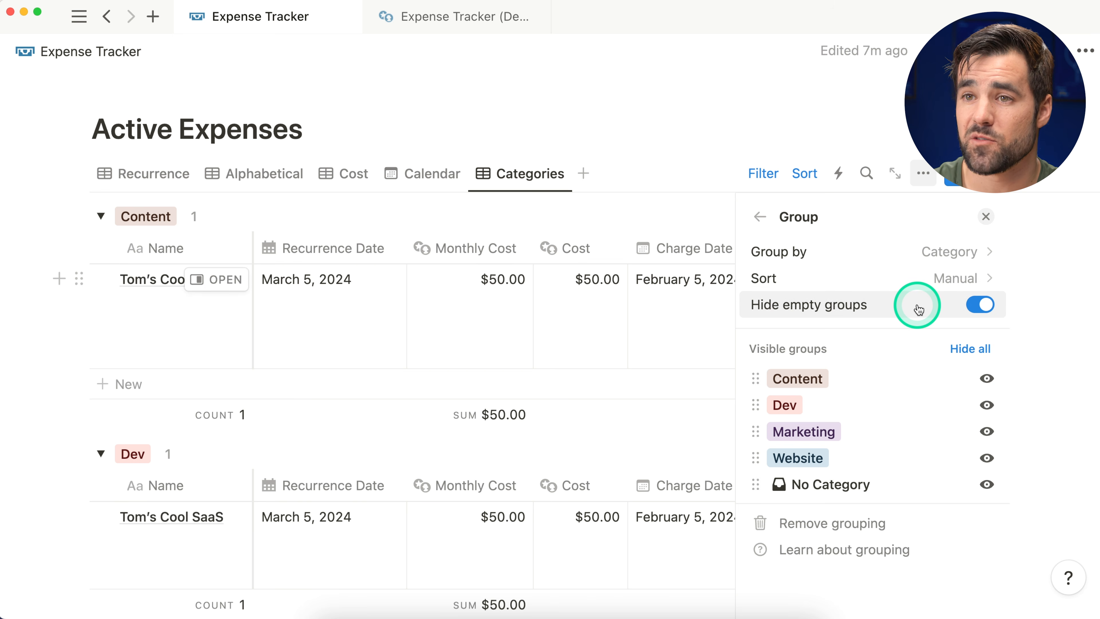
click(914, 280)
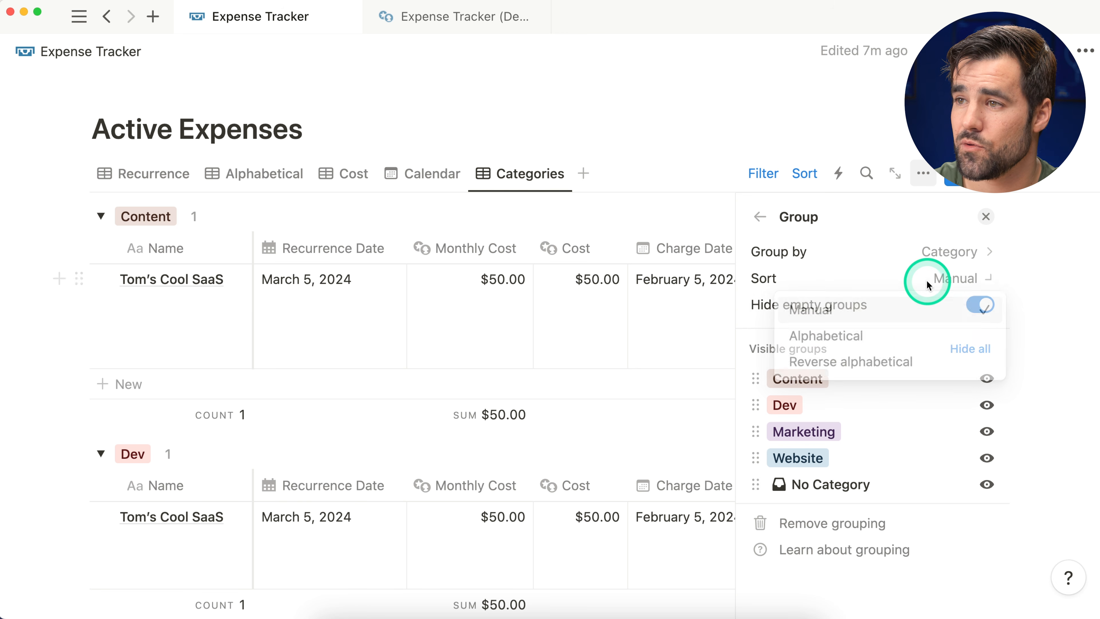
click(889, 281)
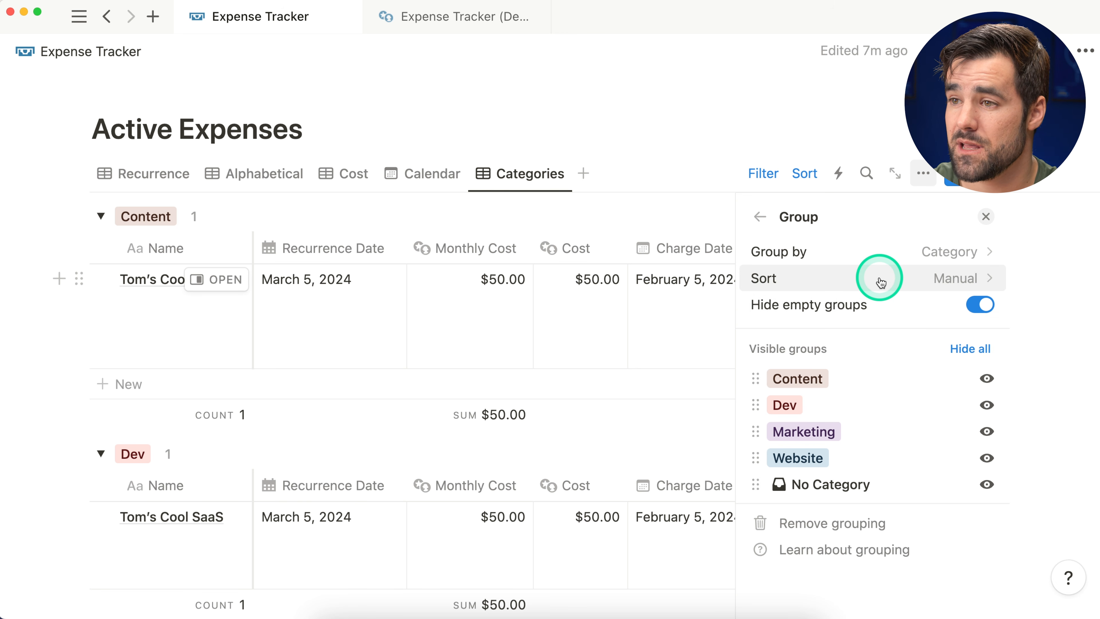
drag(755, 459, 754, 381)
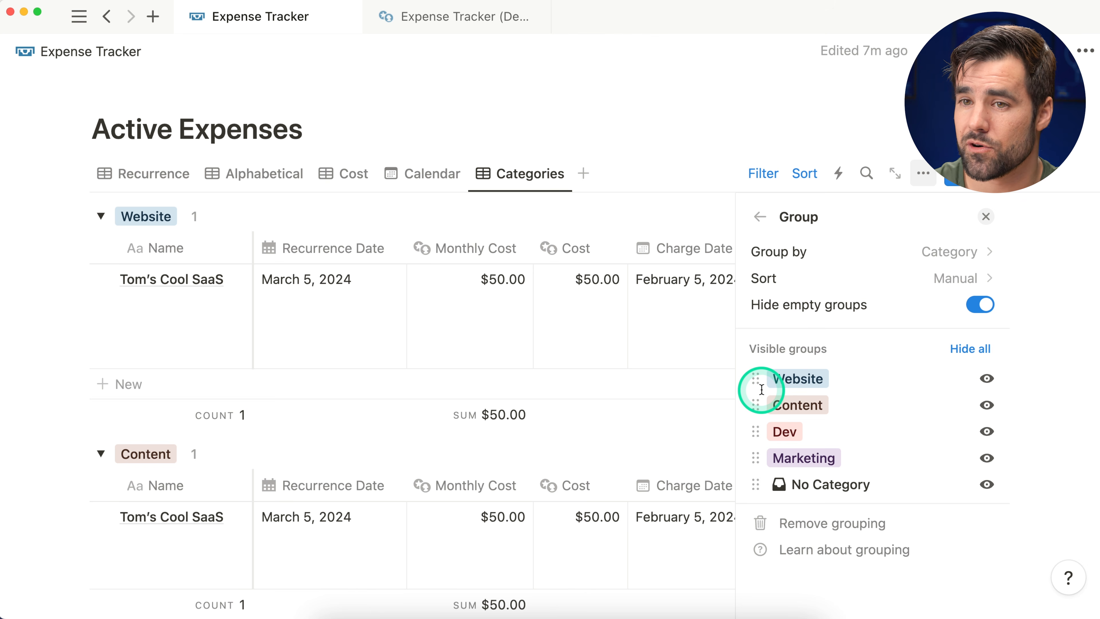
click(987, 218)
scroll(587, 251, down, 3)
Step: Give Tony's Cool Pizza Delivery Service a newly created Office category
scroll(542, 362, down, 15)
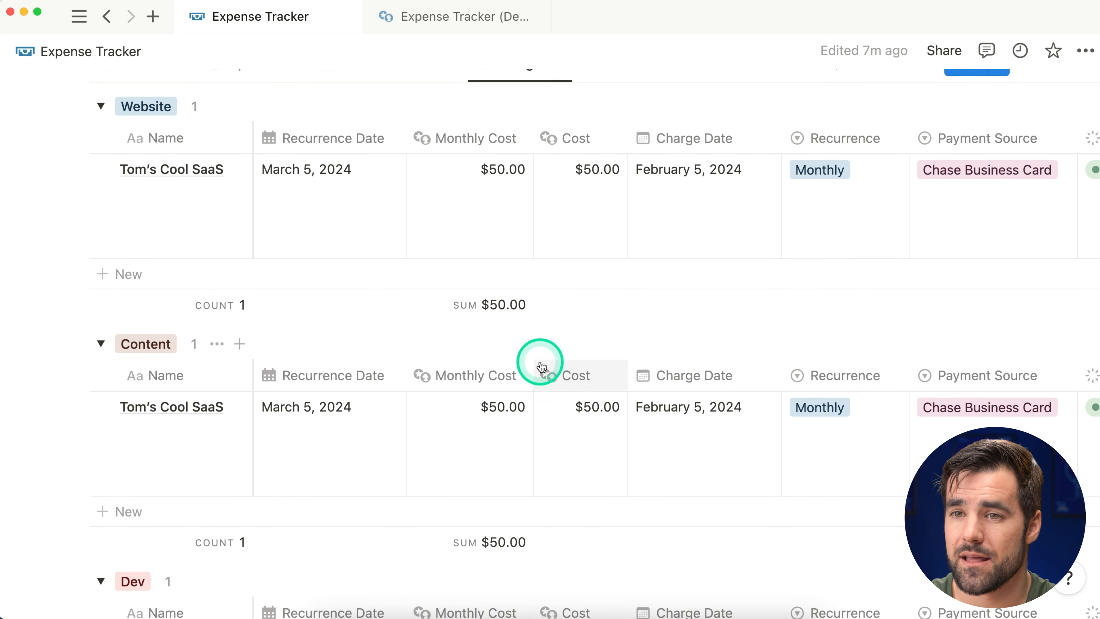
scroll(543, 363, down, 5)
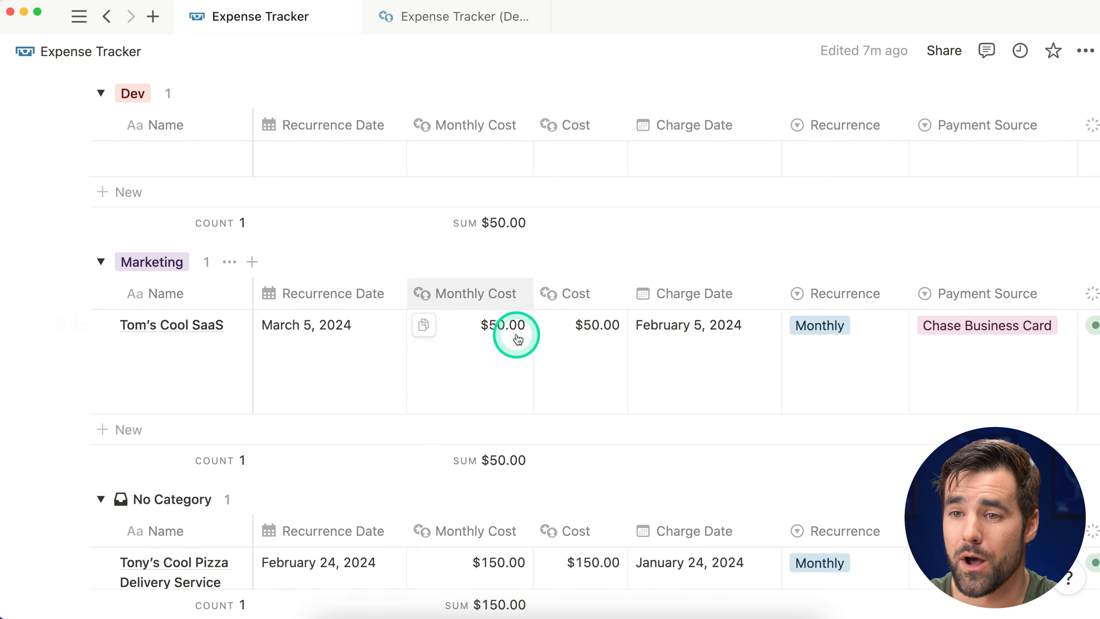
scroll(481, 385, up, 3)
scroll(486, 385, down, 1)
scroll(293, 386, down, 3)
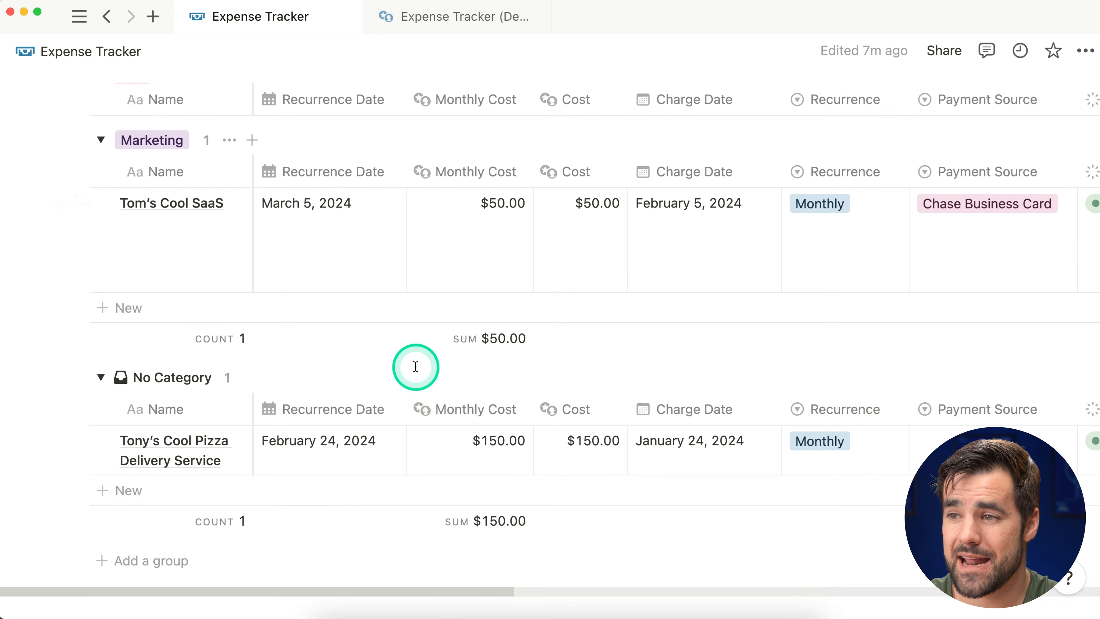
scroll(311, 442, right, 15)
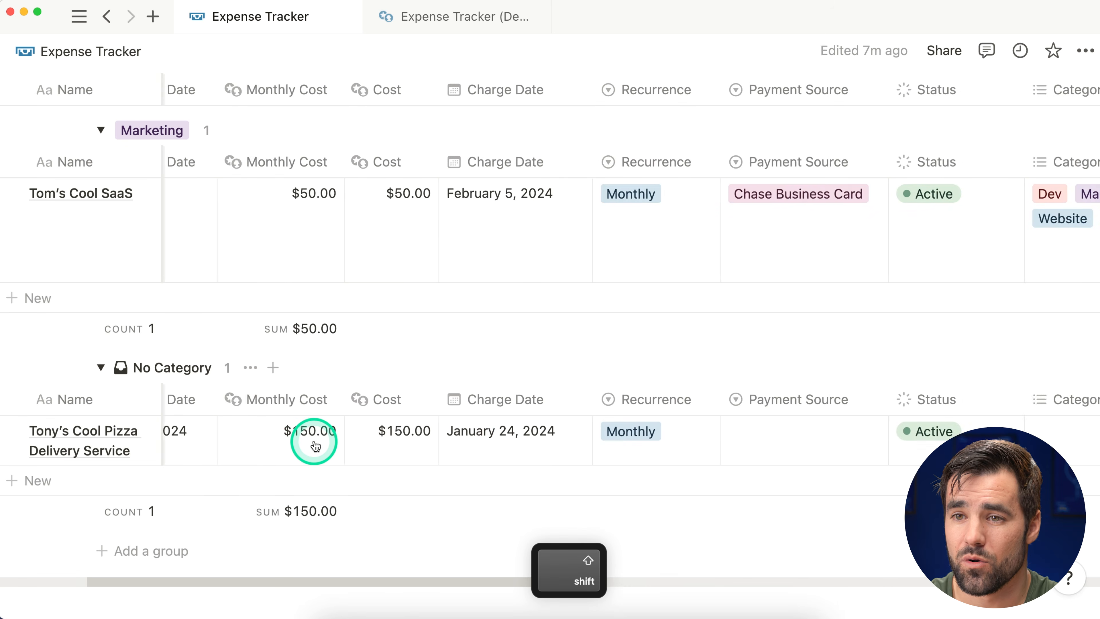
click(667, 437)
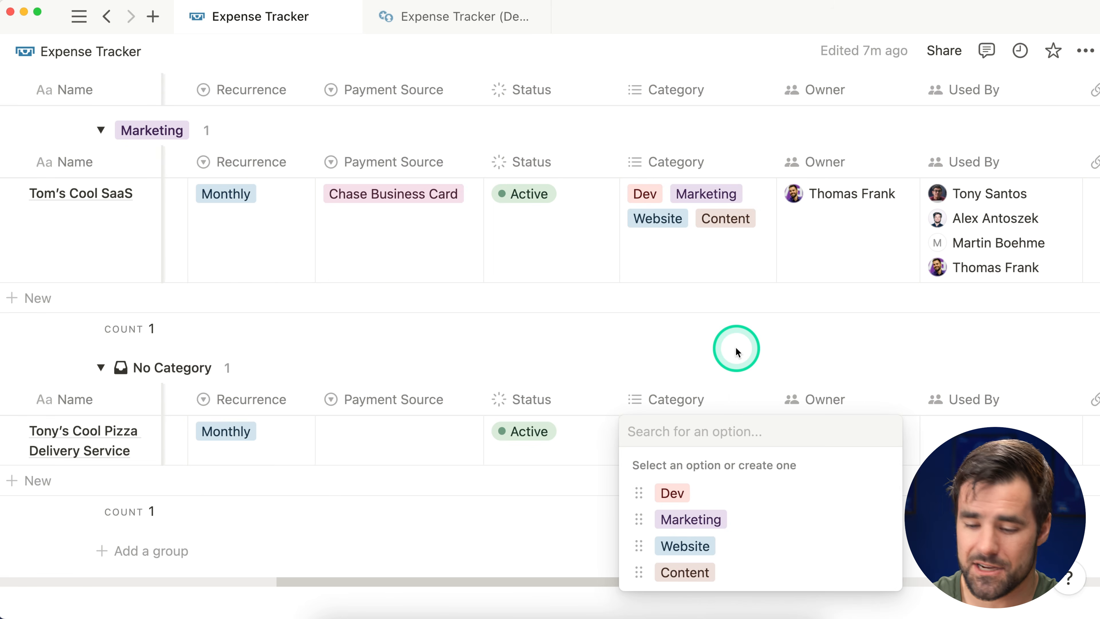
text(Office)
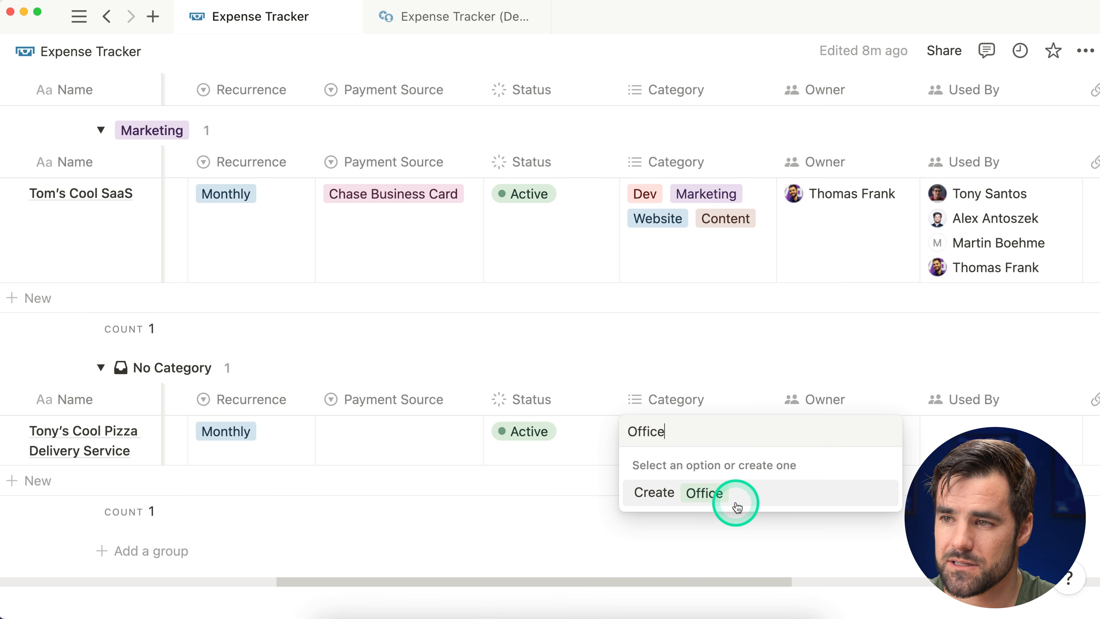
click(737, 508)
click(497, 368)
Step: Collapse the Content, Dev and Marketing groups in the table
scroll(481, 381, left, 11)
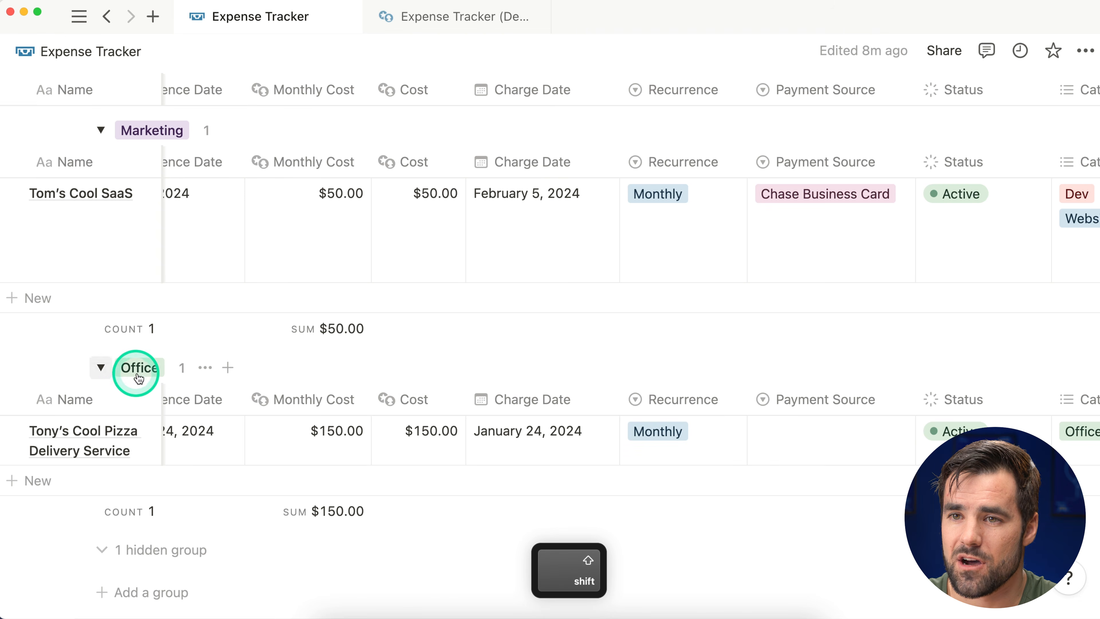
scroll(343, 430, left, 4)
scroll(346, 427, up, 15)
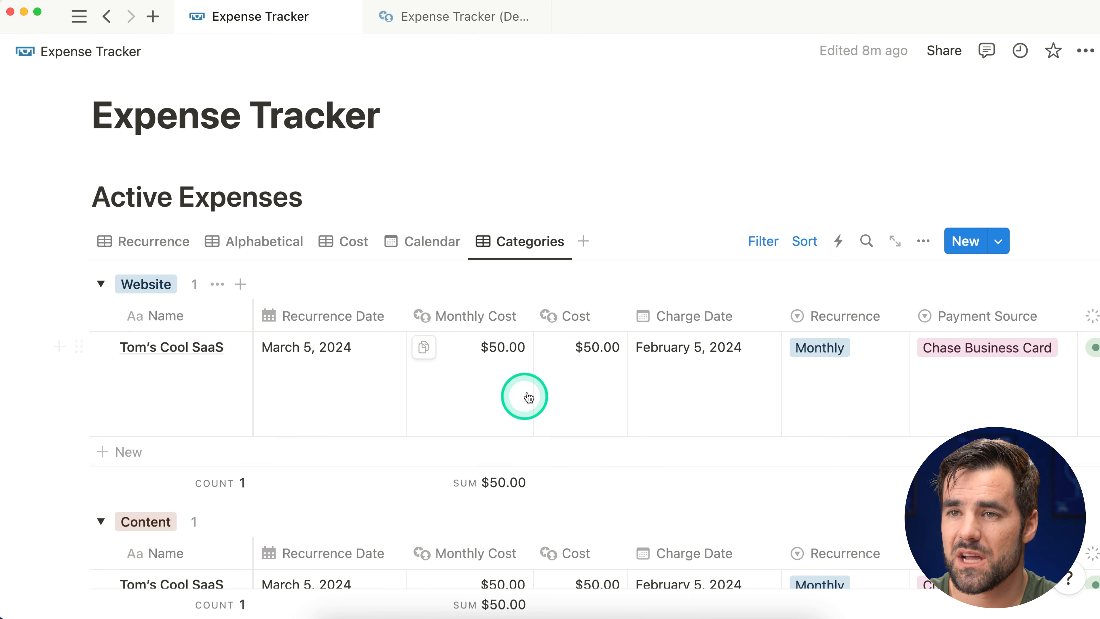
scroll(425, 384, down, 3)
click(101, 426)
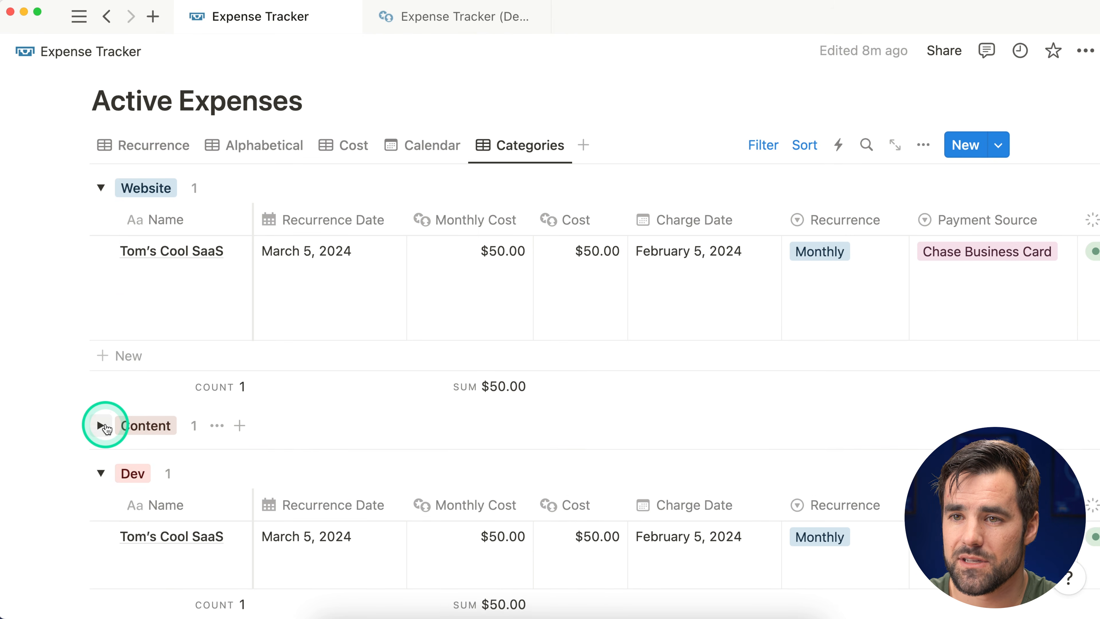
scroll(105, 433, down, 1)
click(101, 459)
scroll(108, 446, down, 1)
click(100, 485)
scroll(201, 504, down, 2)
scroll(130, 179, up, 3)
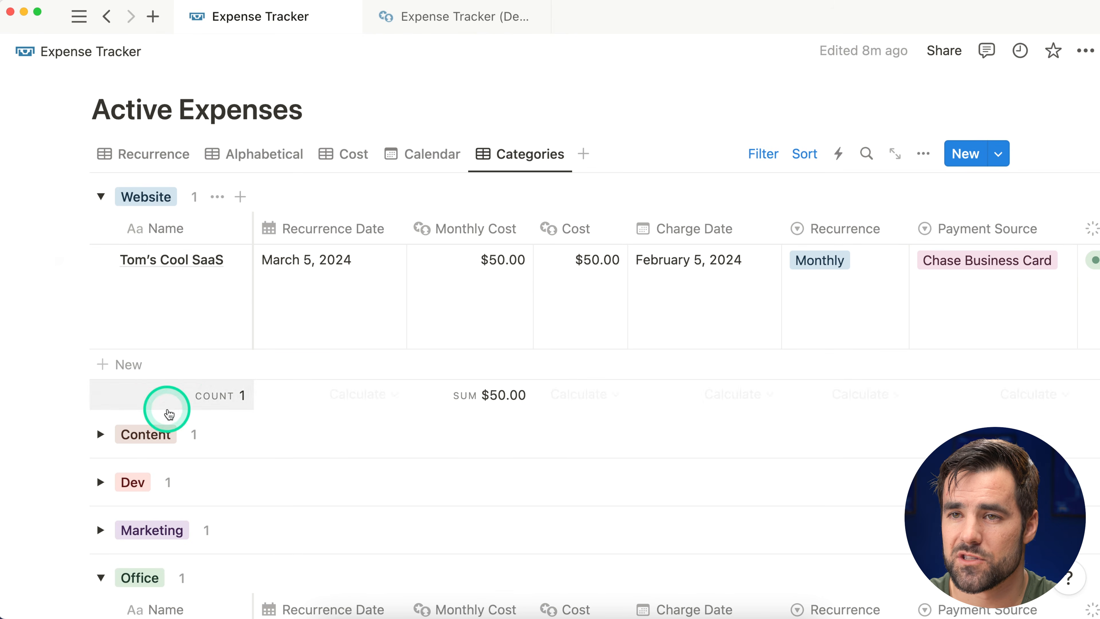
click(550, 262)
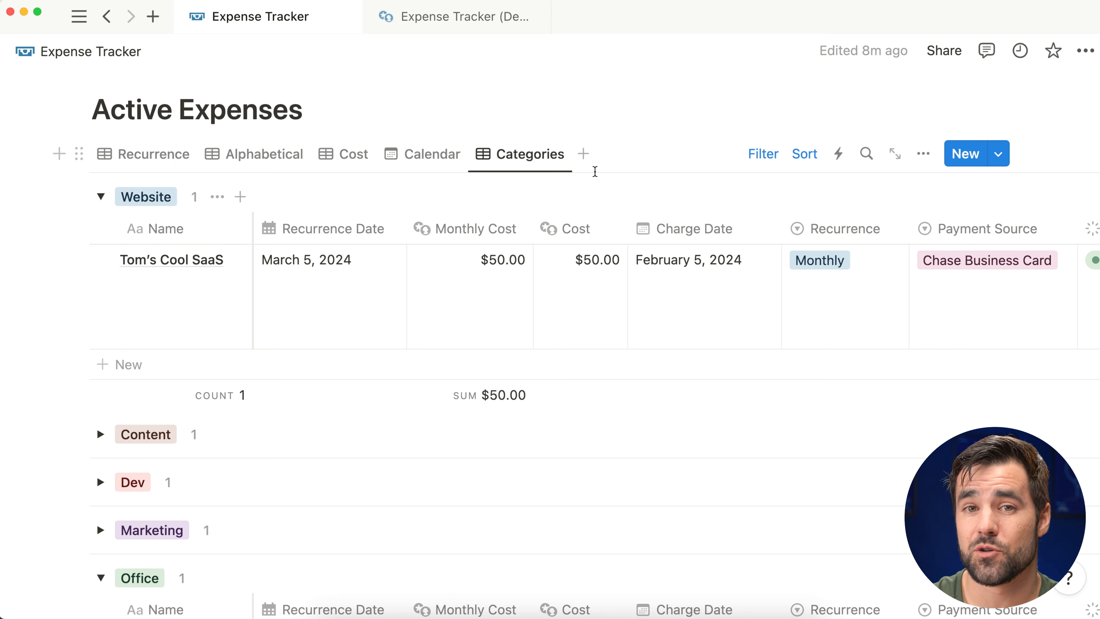
Step: Review the demo calendar view's Status filter for Active and Maybe Cancel
click(418, 154)
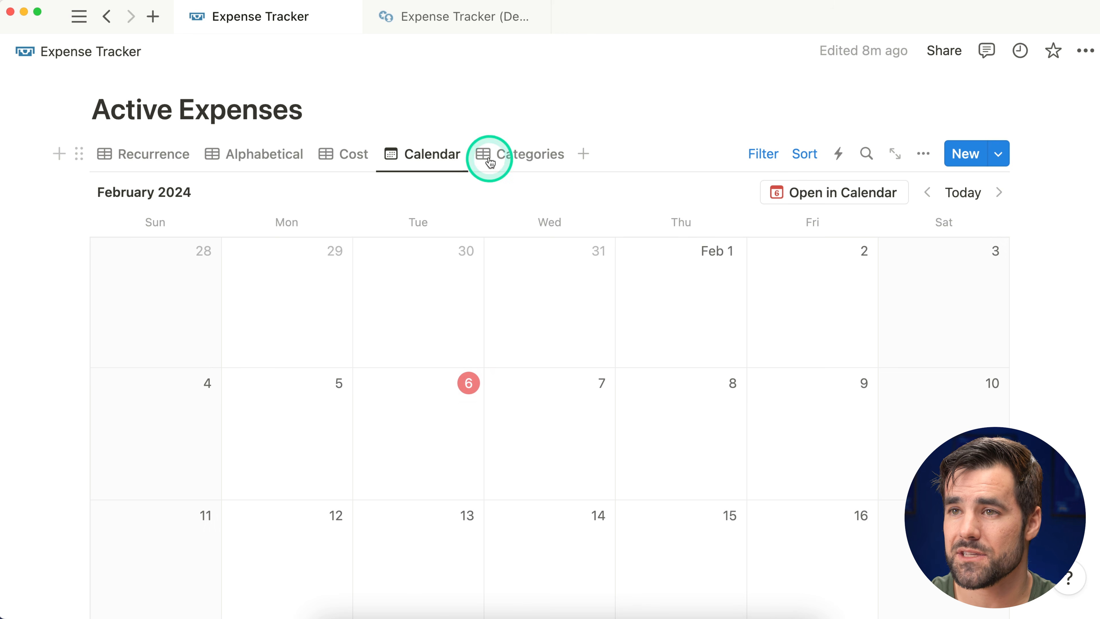
click(765, 157)
click(277, 196)
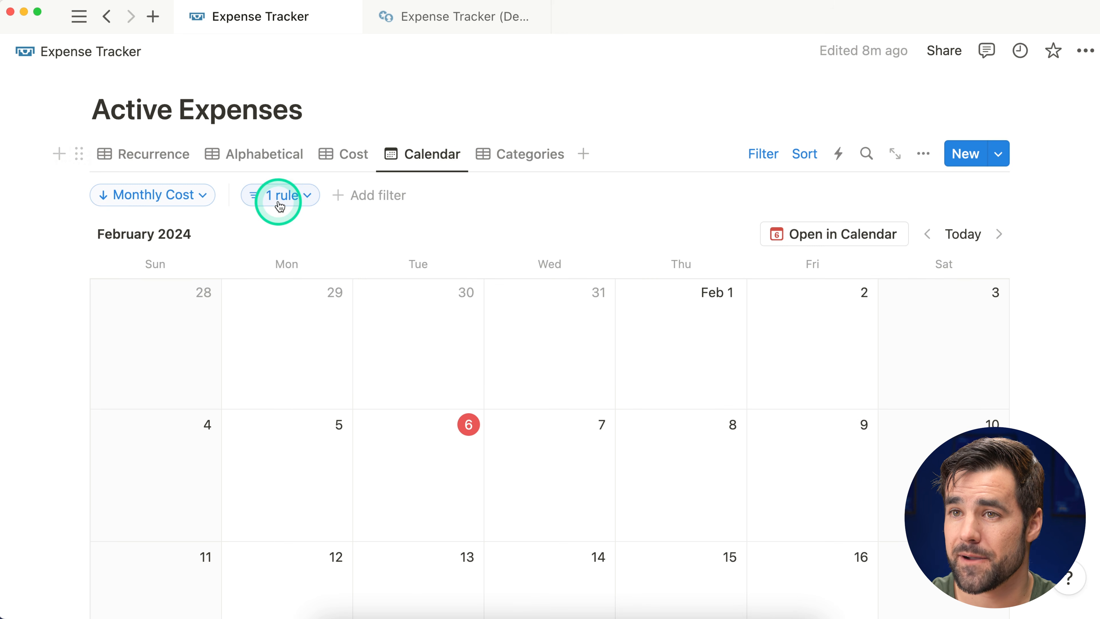
click(334, 254)
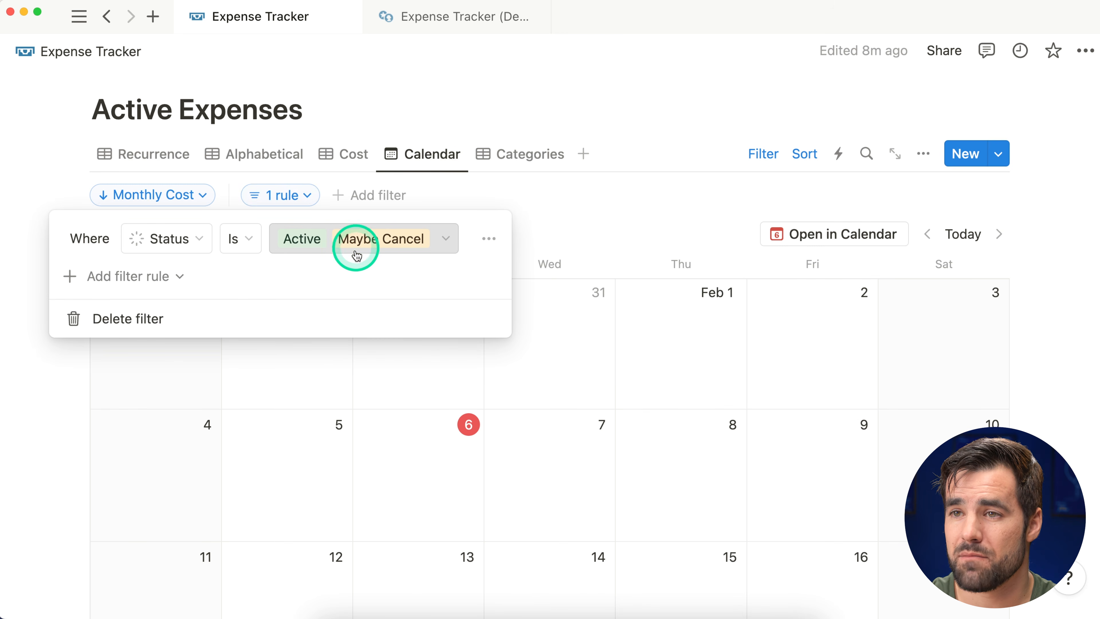
click(675, 145)
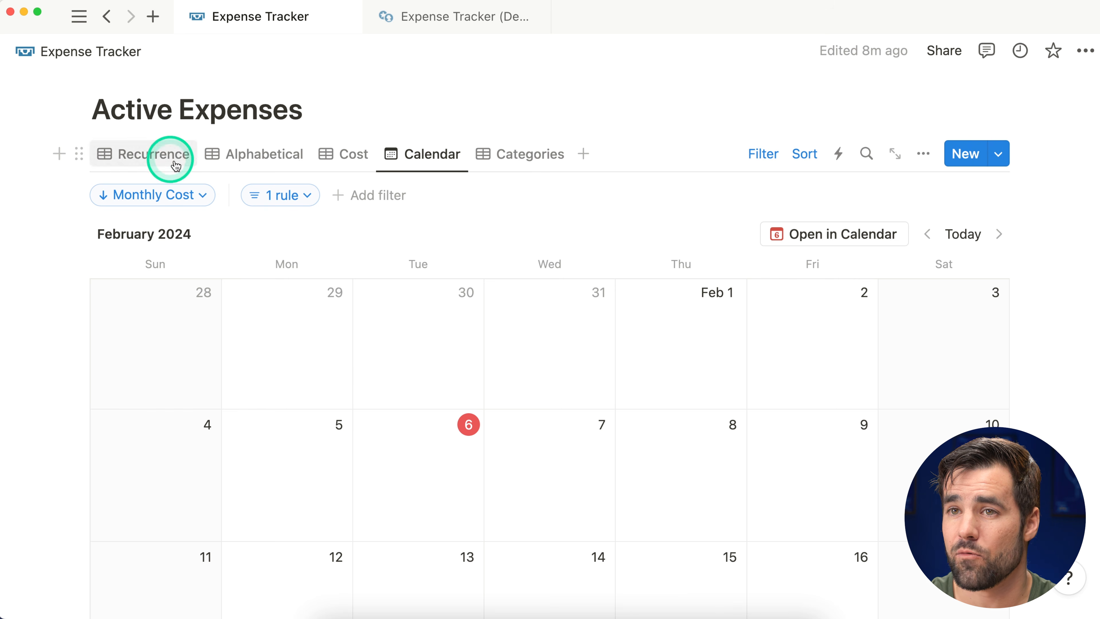
Step: Go to Databases > Expenses and switch to its Calendar view
scroll(409, 250, down, 10)
scroll(409, 250, down, 3)
click(167, 428)
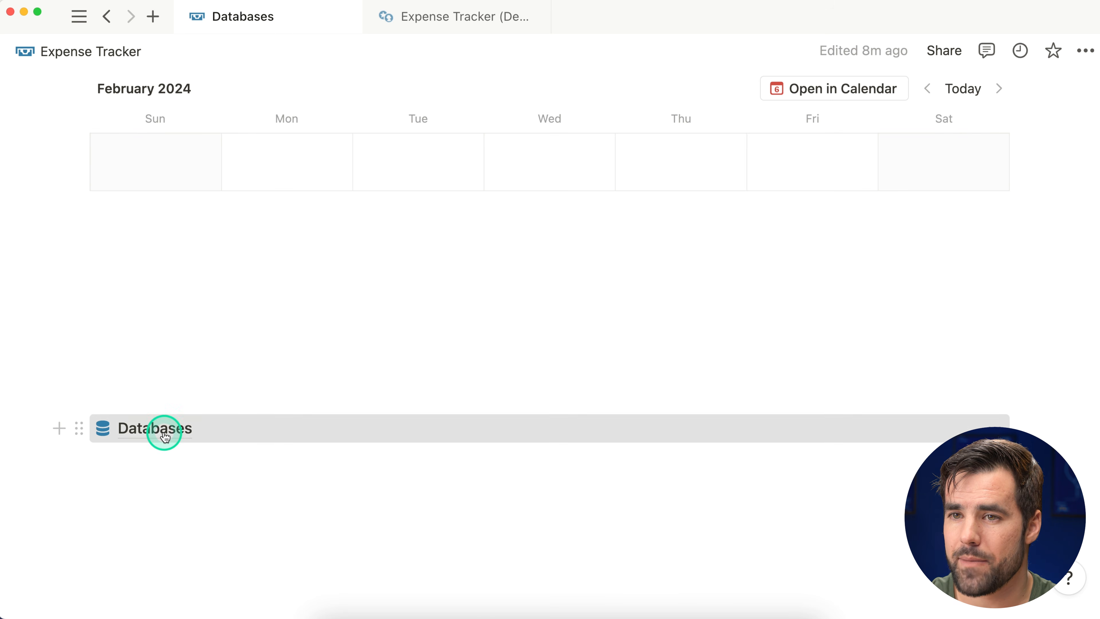
click(271, 345)
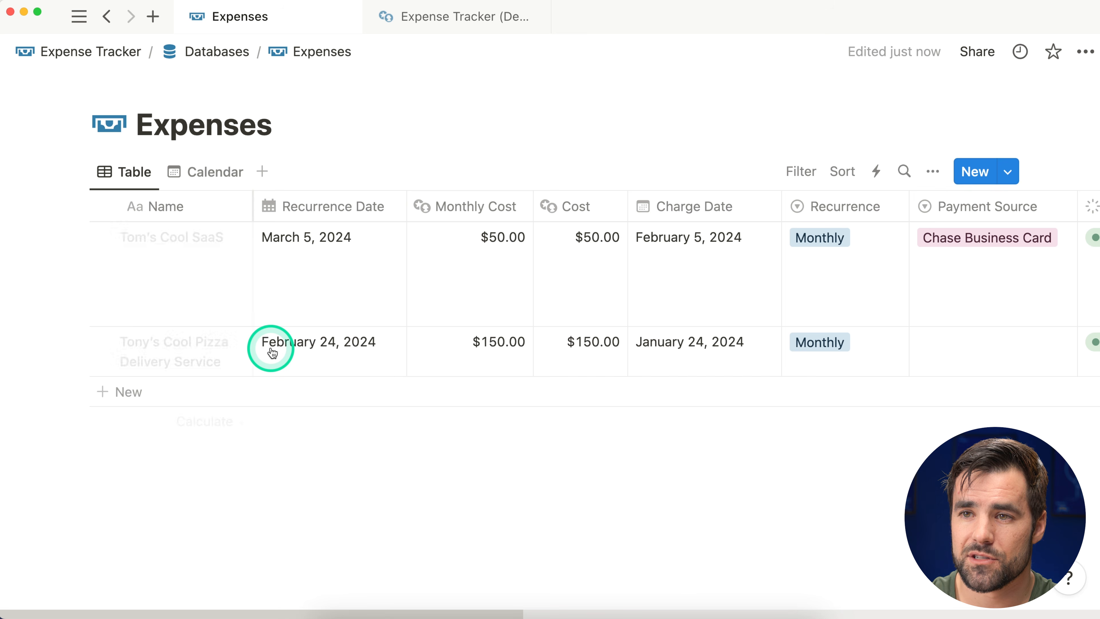
click(208, 173)
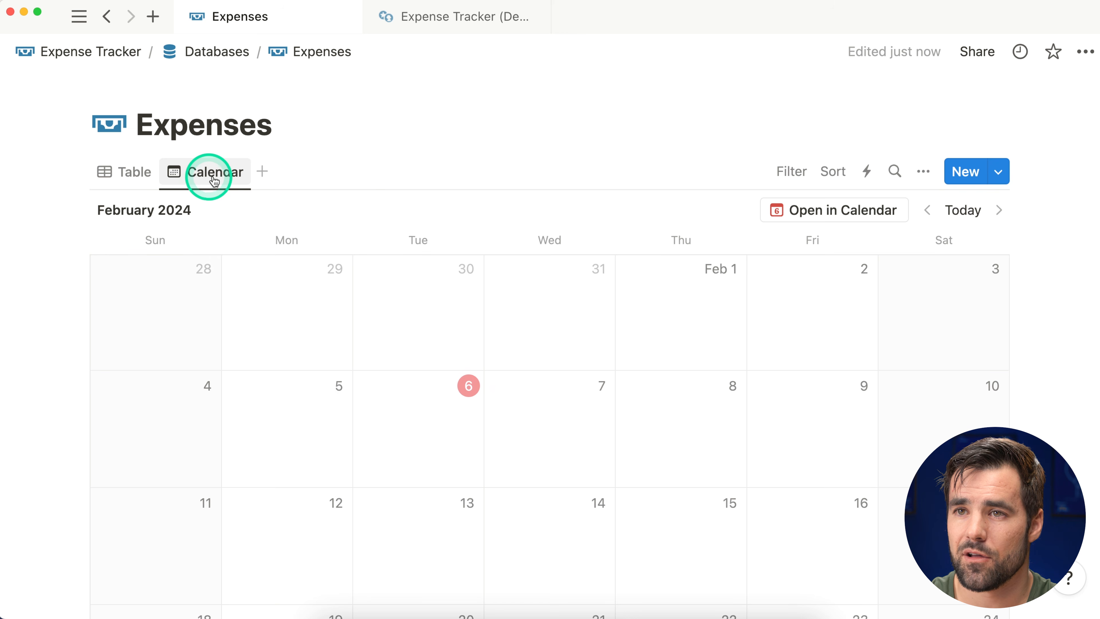
Step: Add an advanced filter: Status is Active or Maybe Cancel
click(799, 172)
scroll(810, 390, down, 5)
scroll(809, 392, down, 2)
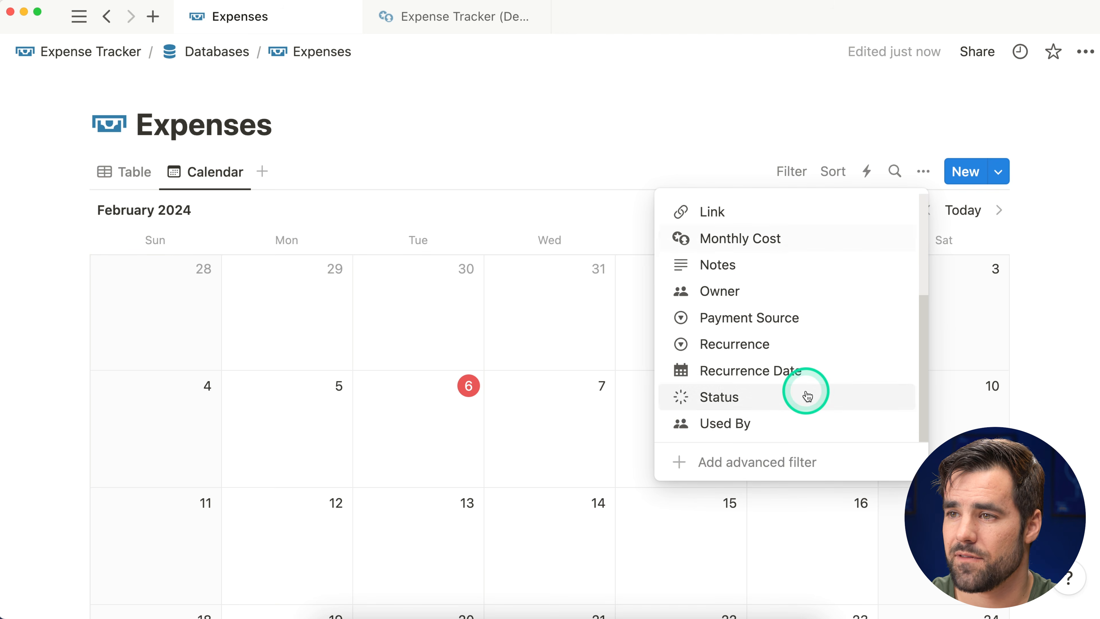
click(845, 459)
click(137, 263)
text(sta)
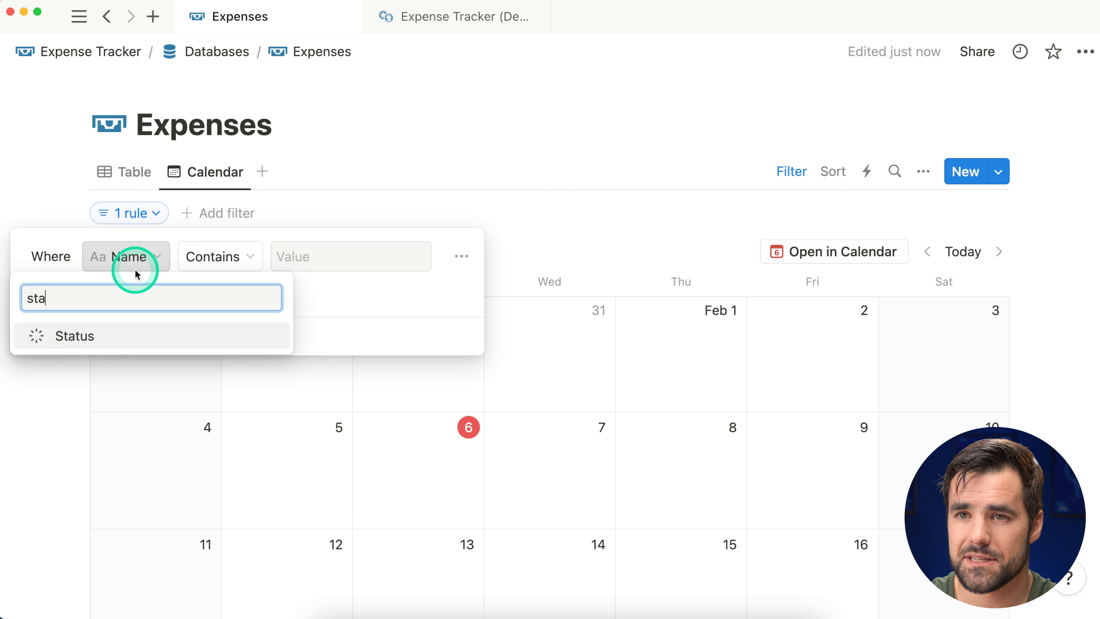
click(111, 330)
click(283, 258)
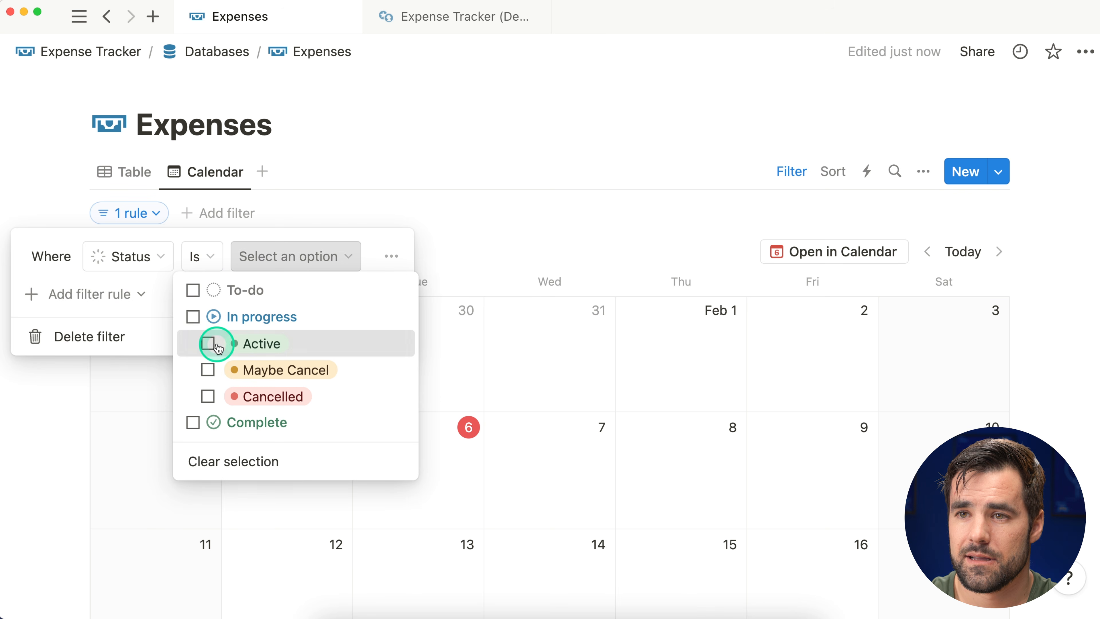
click(208, 344)
click(208, 370)
click(461, 176)
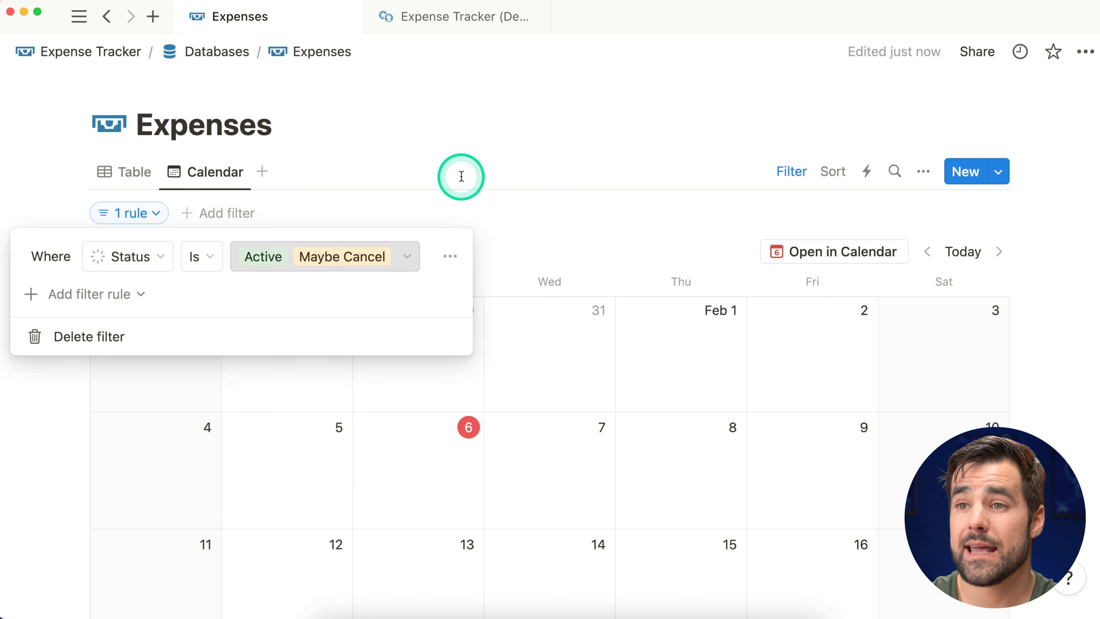
click(445, 145)
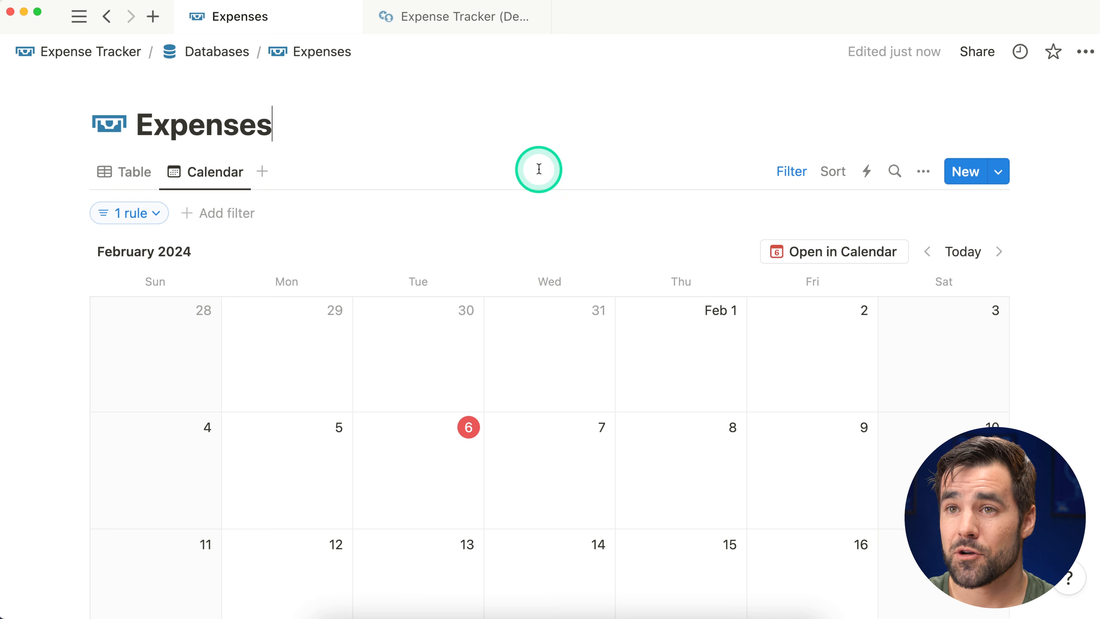
Step: Show Active Expenses as the Recurrence table and start a new block below it
click(103, 53)
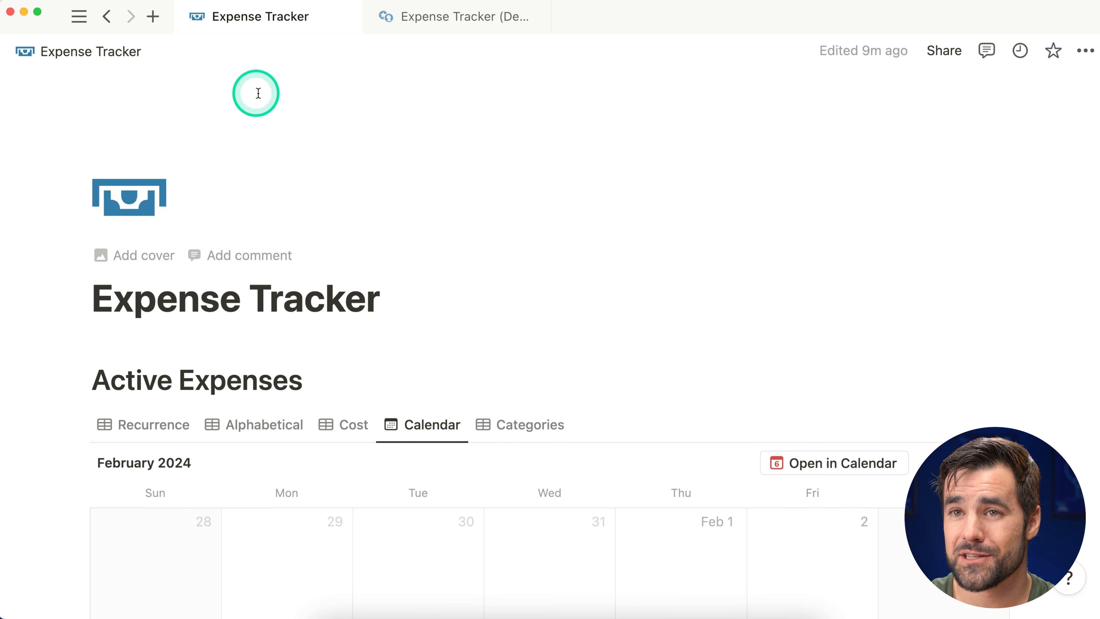
scroll(416, 303, down, 6)
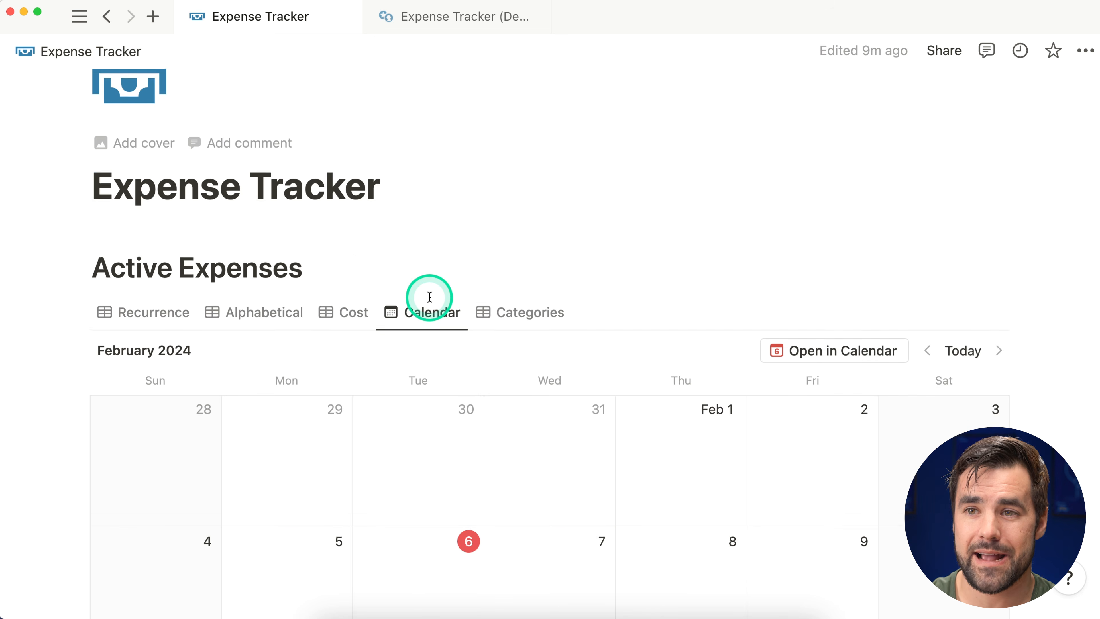
click(185, 177)
scroll(180, 177, down, 2)
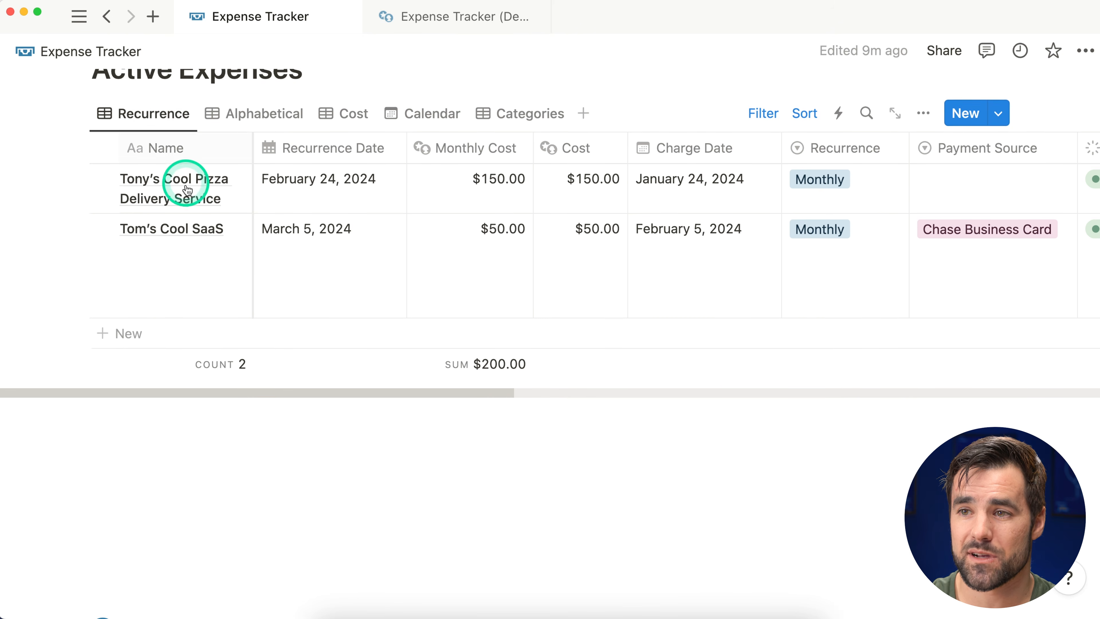
click(208, 395)
click(465, 15)
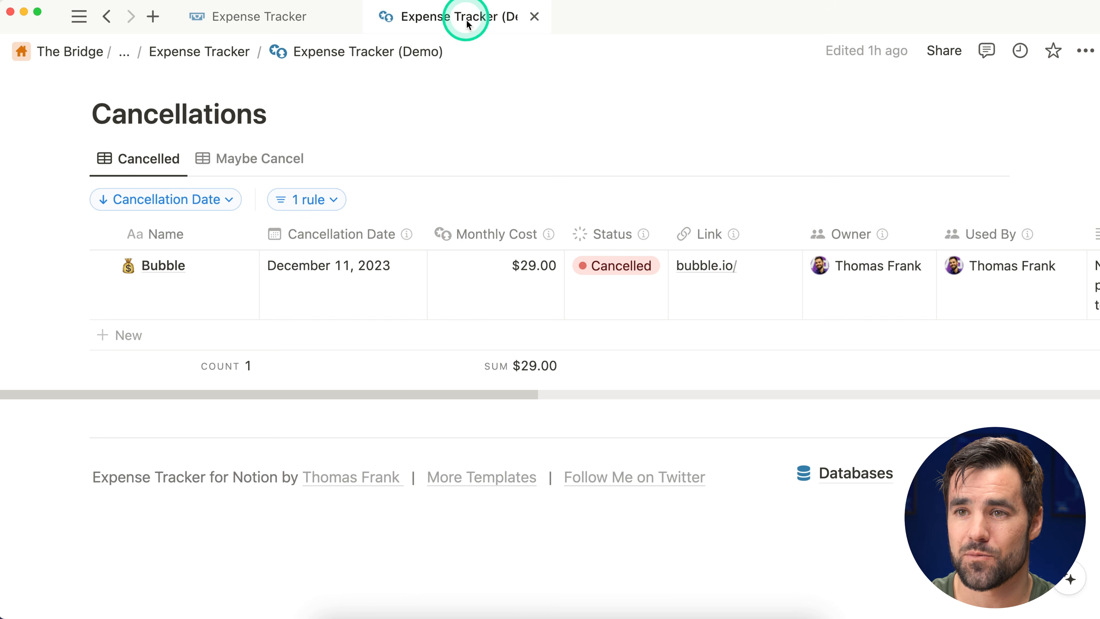
scroll(260, 115, up, 6)
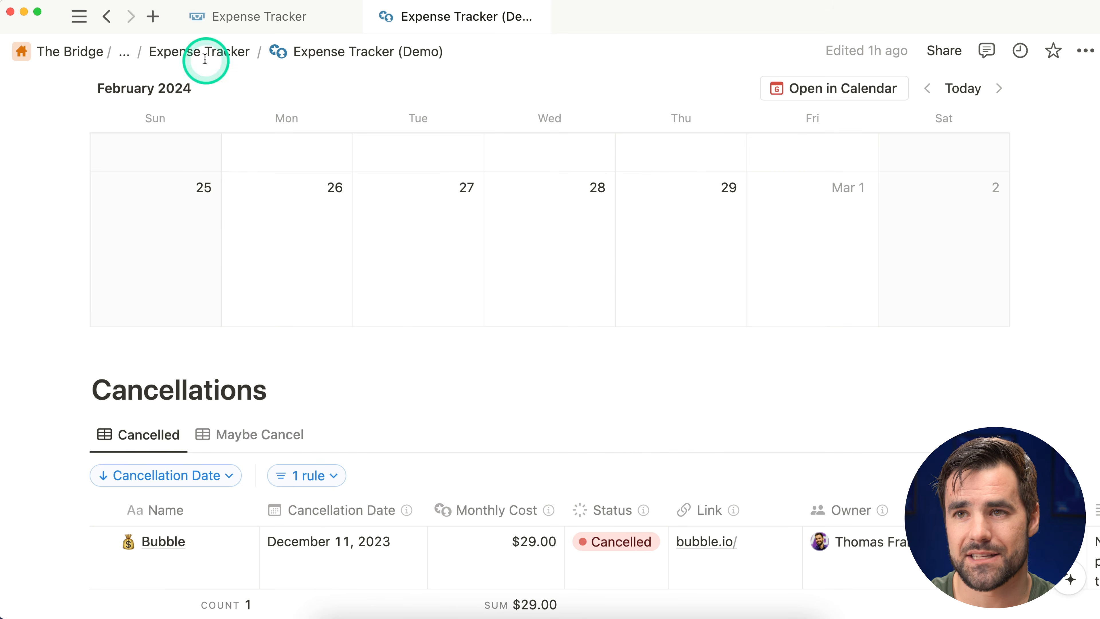
click(244, 23)
Step: Add a large 'Cancellations' heading with an empty block beneath it
text(/h1)
key(Return)
text(Ca)
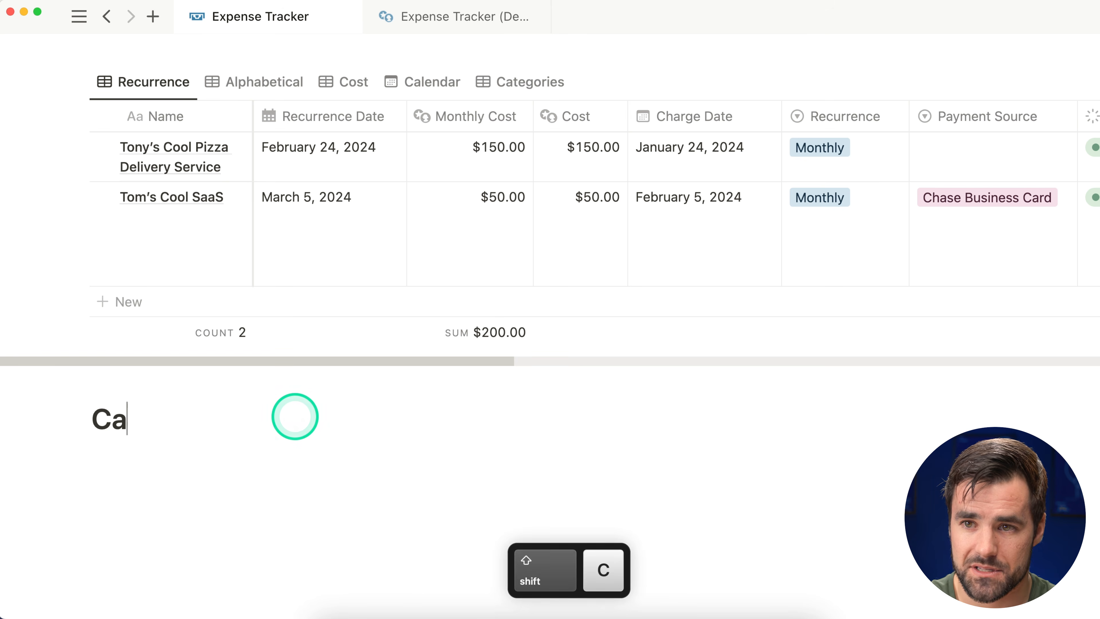
text(ncellations)
key(Return)
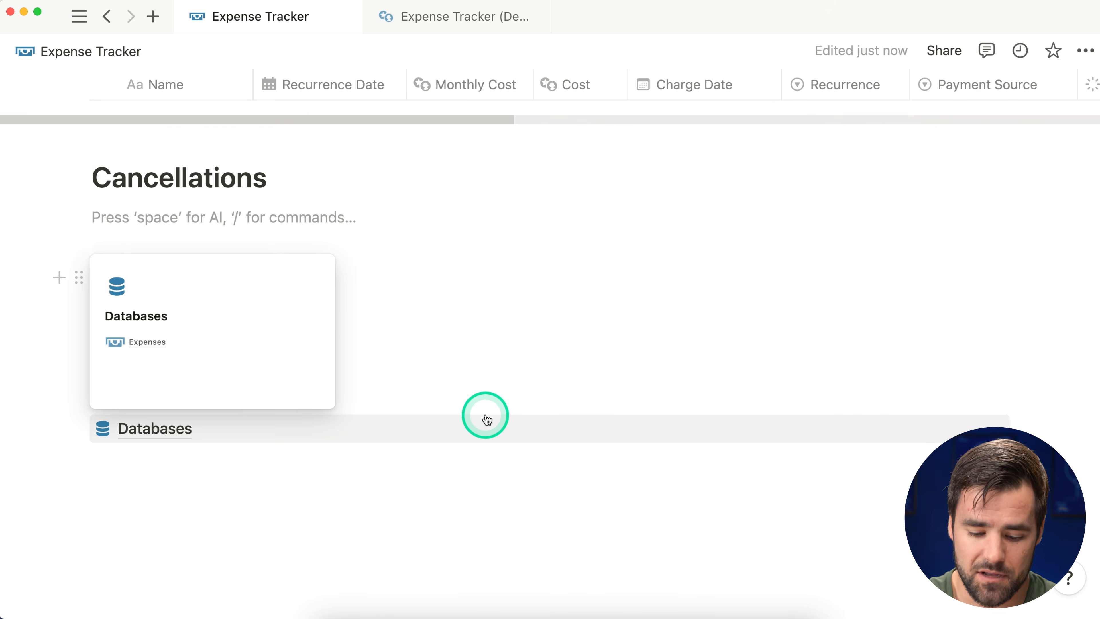
Step: Insert a linked Expenses table with a new view named 'Cancellations'
text(/table)
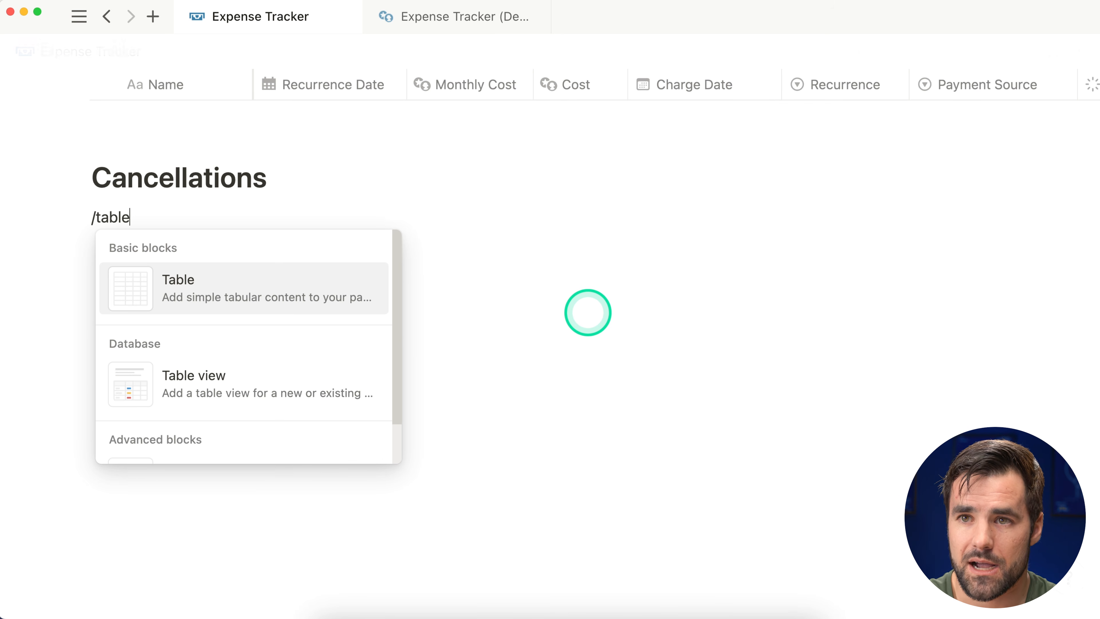
key(Down)
key(Return)
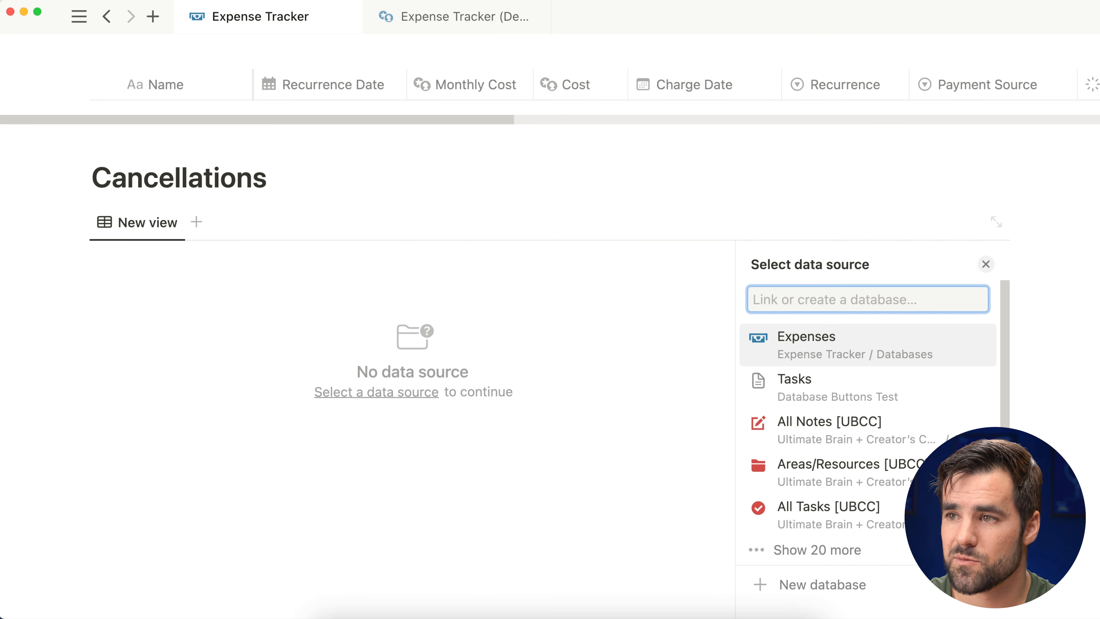
click(900, 340)
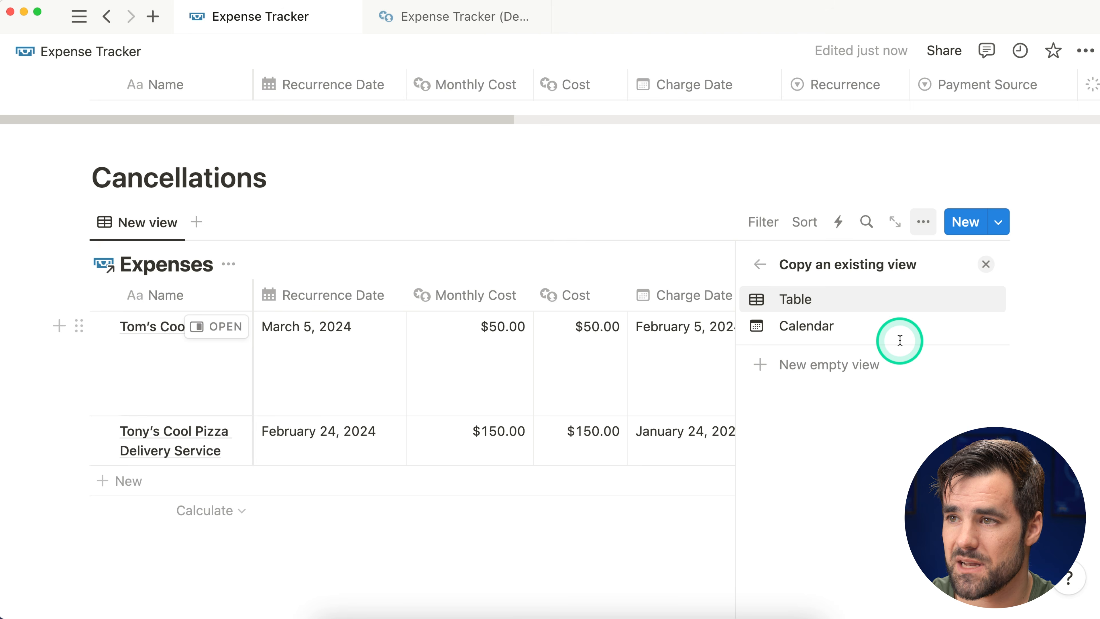
click(820, 299)
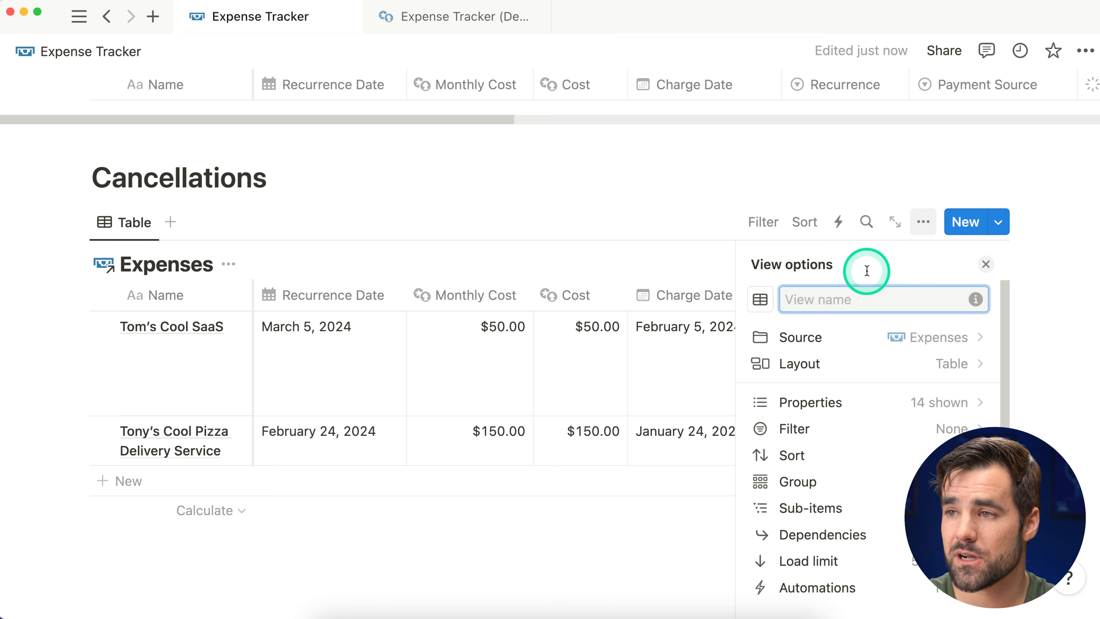
text(Cancellations)
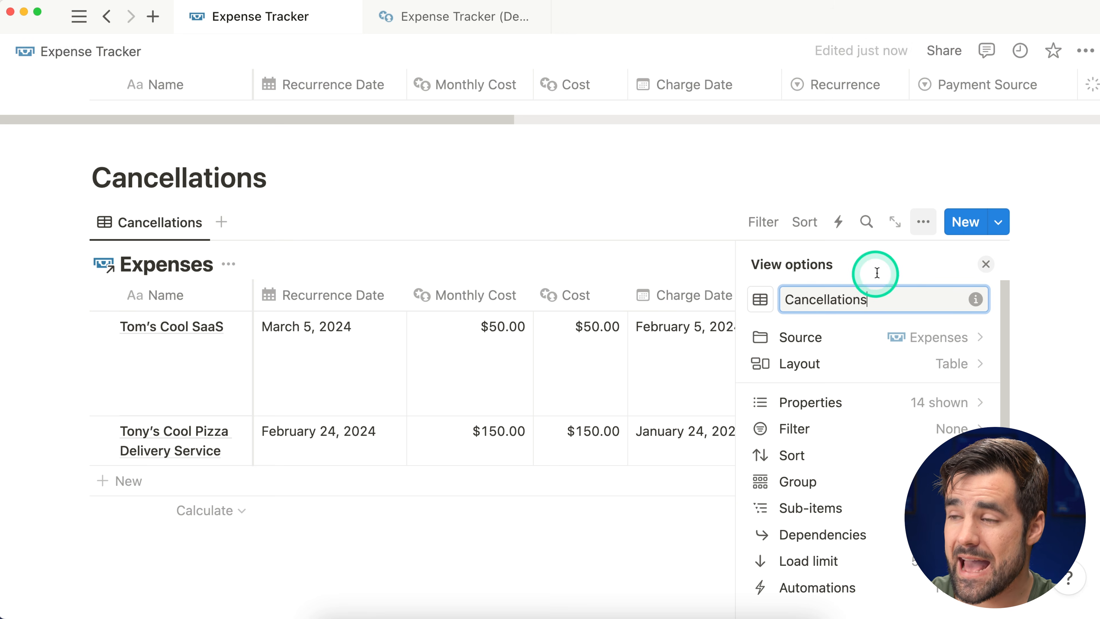
click(986, 264)
scroll(569, 232, up, 5)
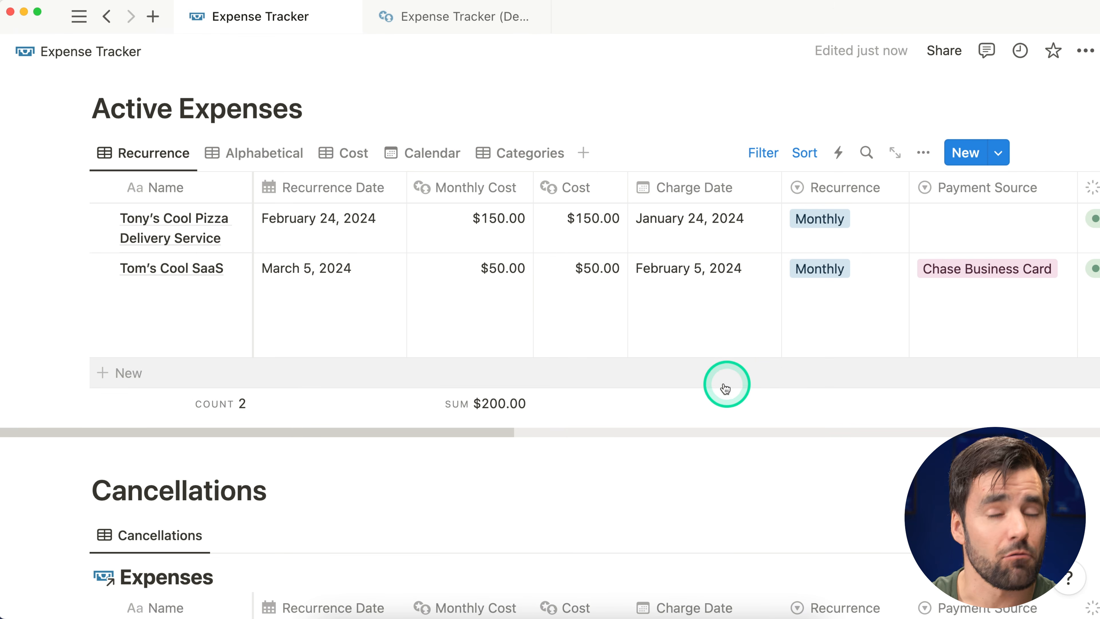
Step: Set Tom's Cool SaaS Status to Cancelled and Cancelation Date to February 6, 2024
click(229, 273)
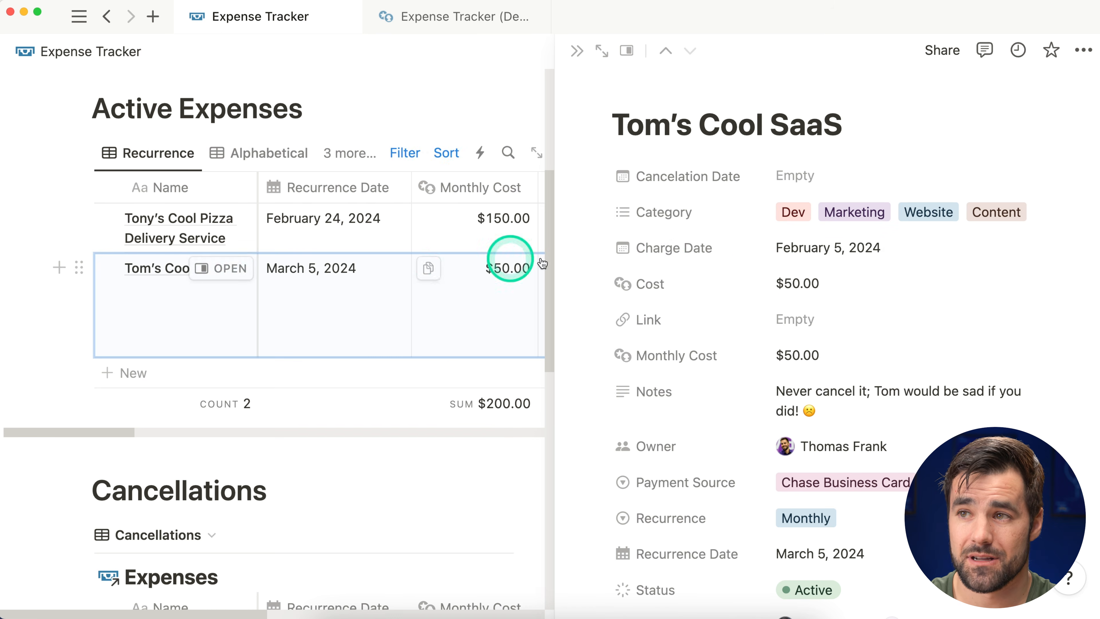
scroll(825, 248, down, 5)
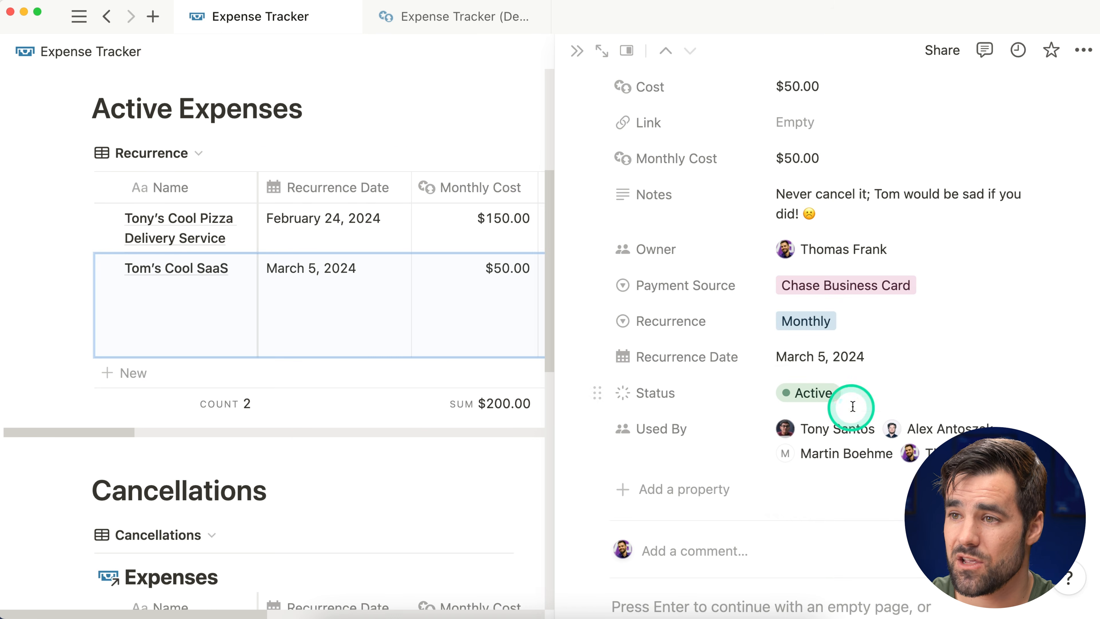
click(862, 394)
click(849, 485)
scroll(887, 287, up, 5)
click(842, 176)
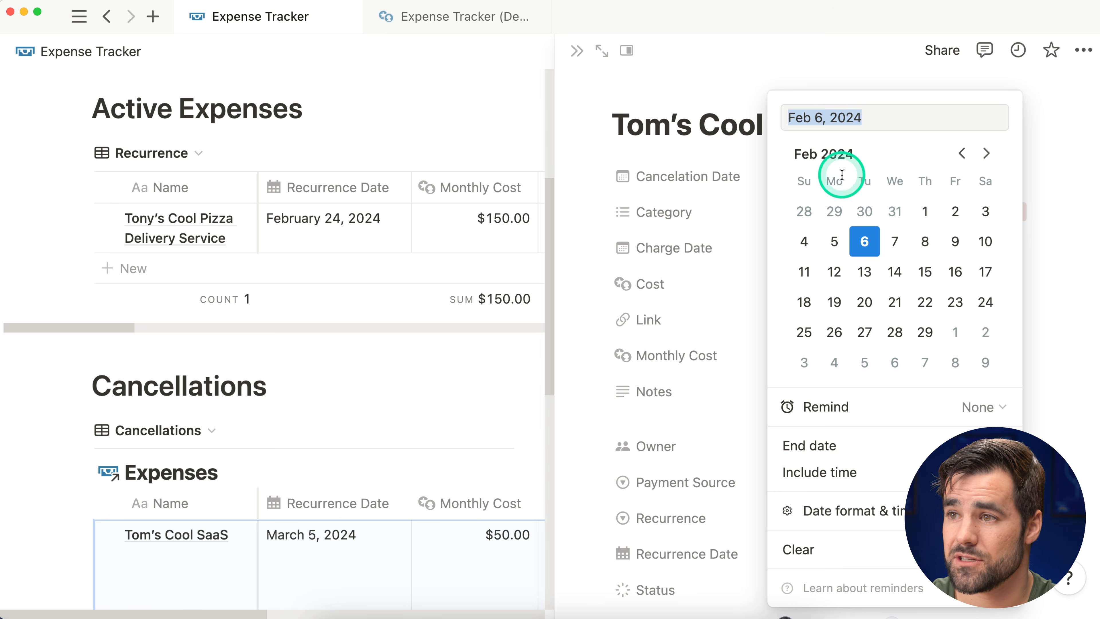
click(865, 242)
click(868, 74)
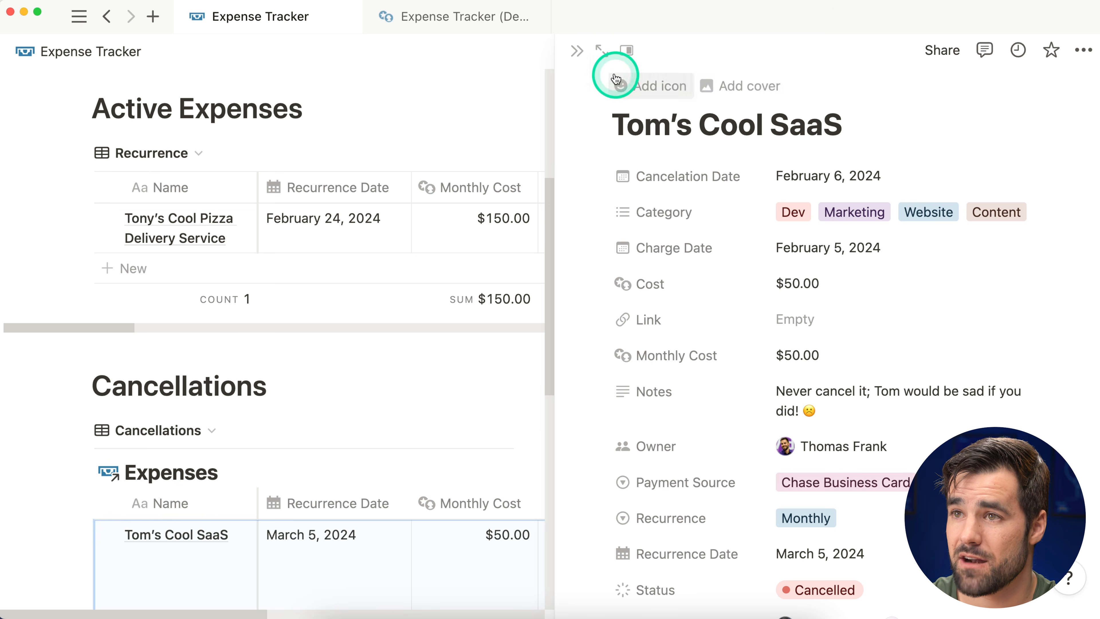
click(575, 51)
scroll(439, 266, down, 4)
scroll(341, 295, down, 1)
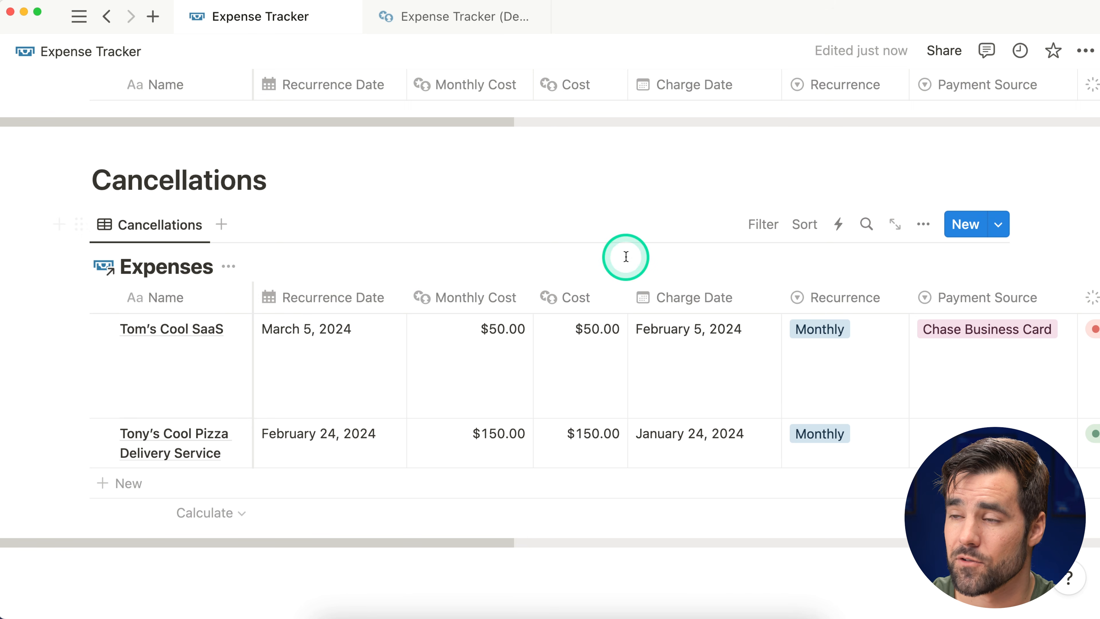
Step: Hide the Expenses title and filter the table to Status is Cancelled
click(238, 267)
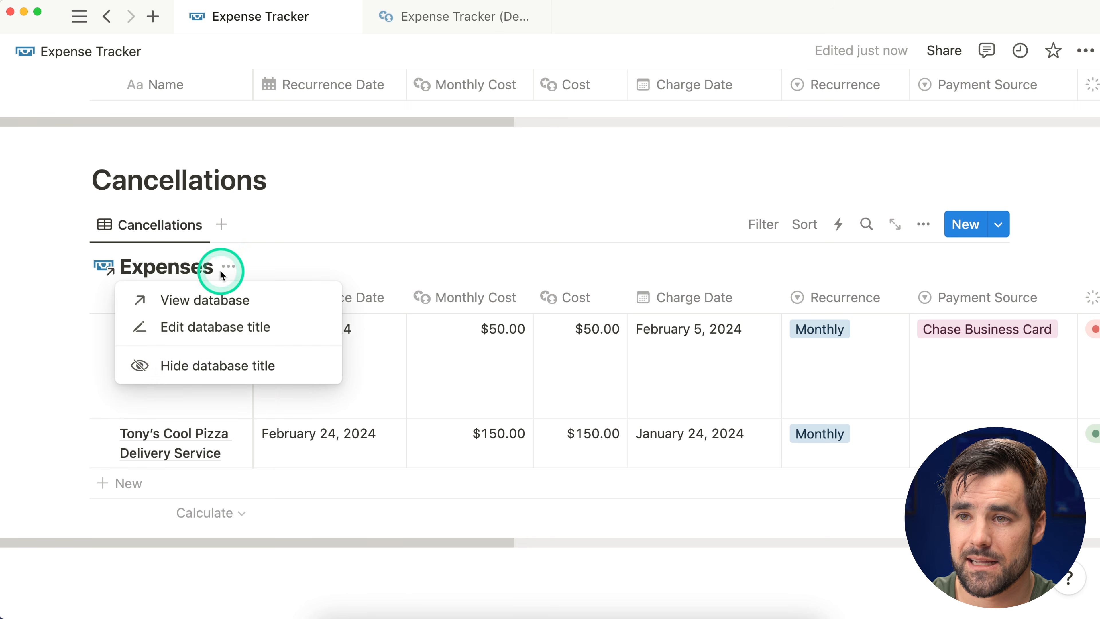
click(256, 368)
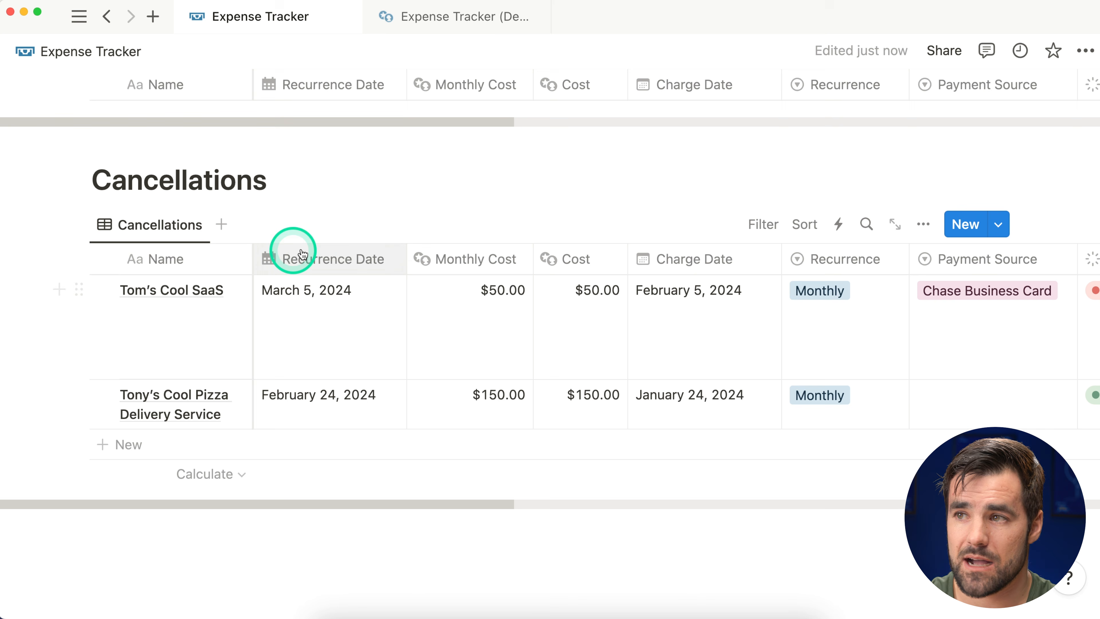
click(763, 225)
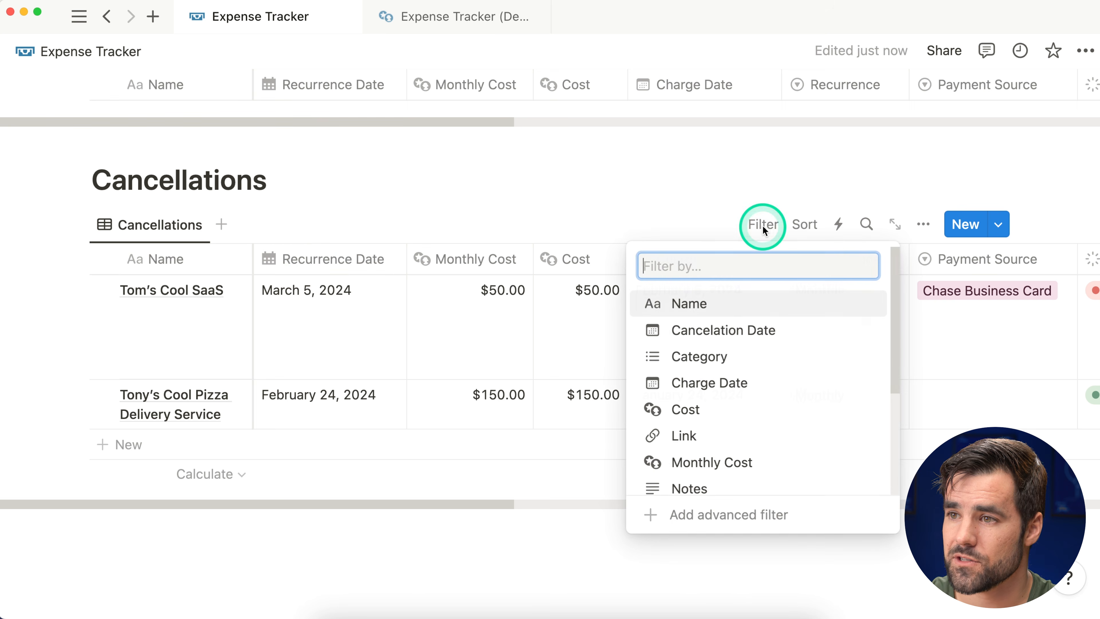
click(813, 514)
click(158, 323)
text(stat)
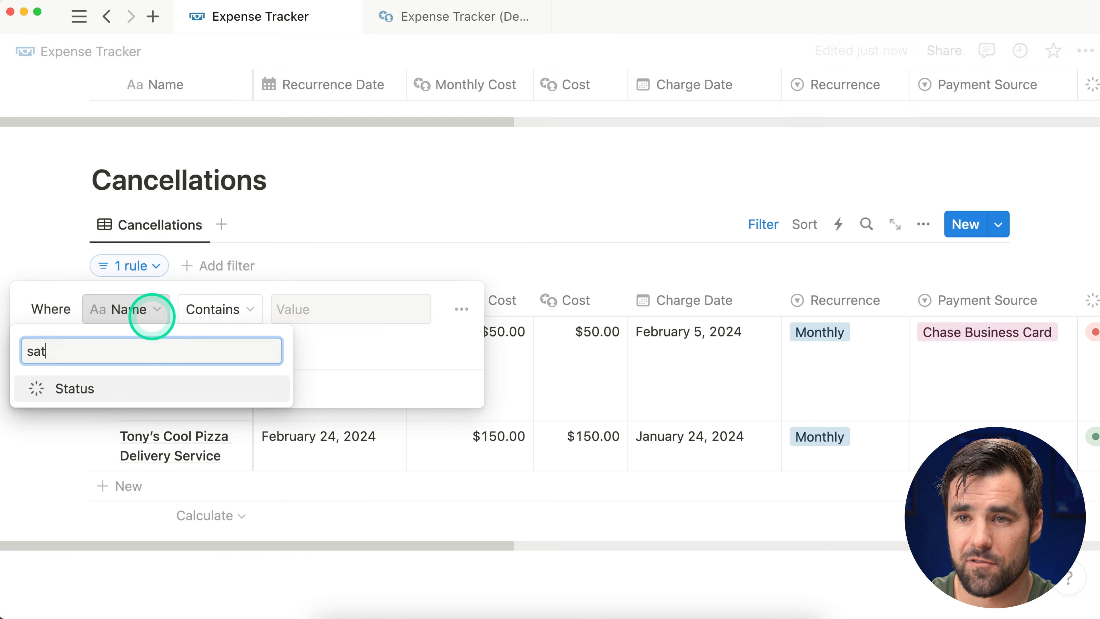
click(125, 392)
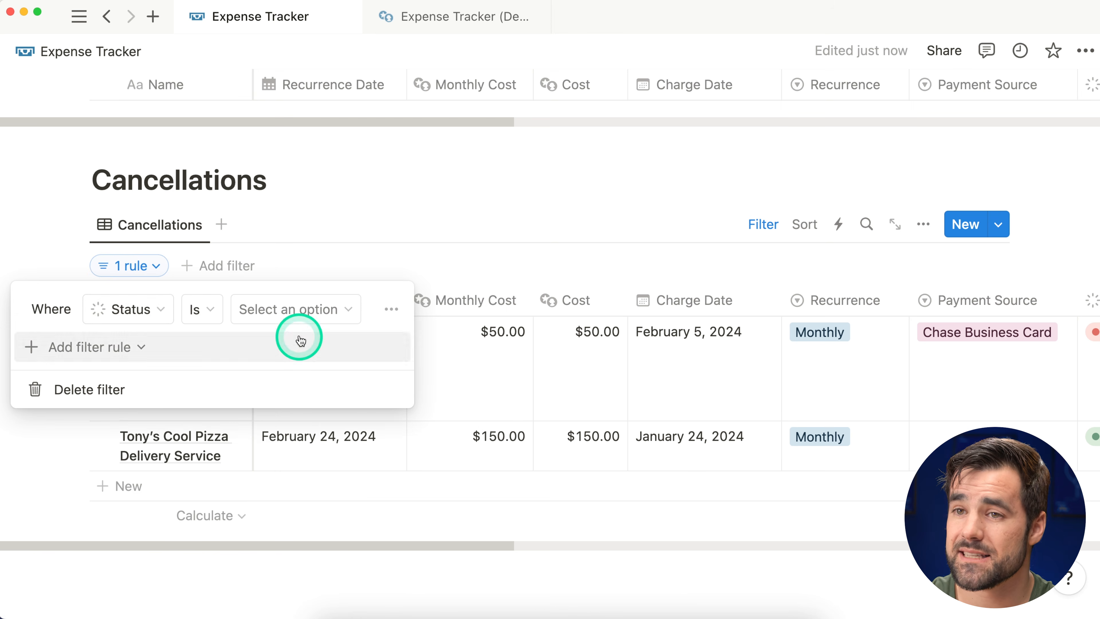
click(277, 319)
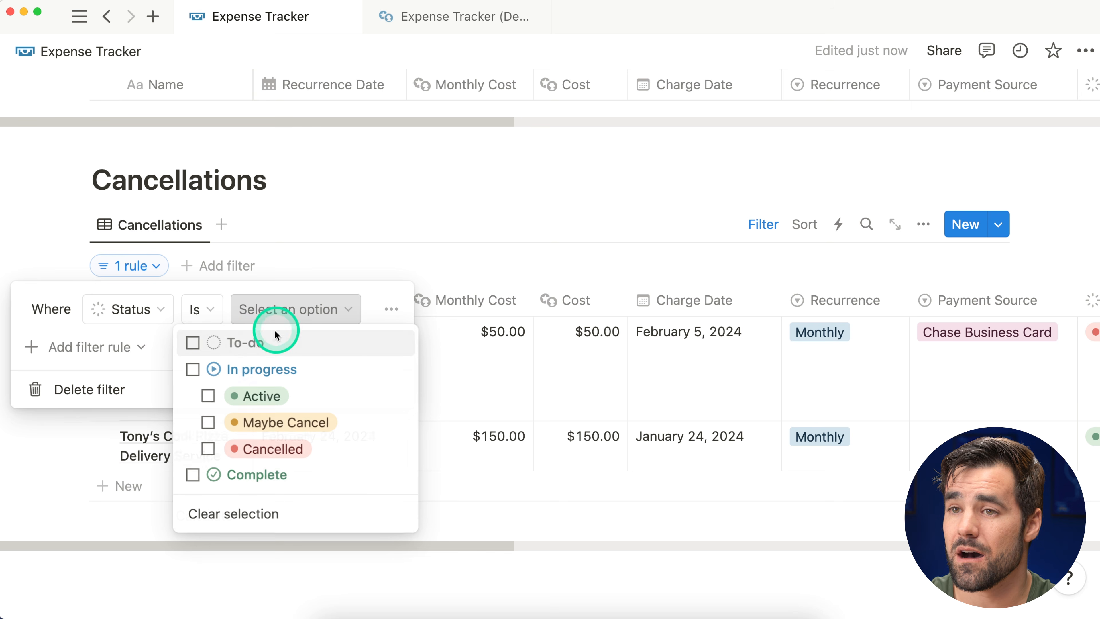
click(208, 451)
click(381, 196)
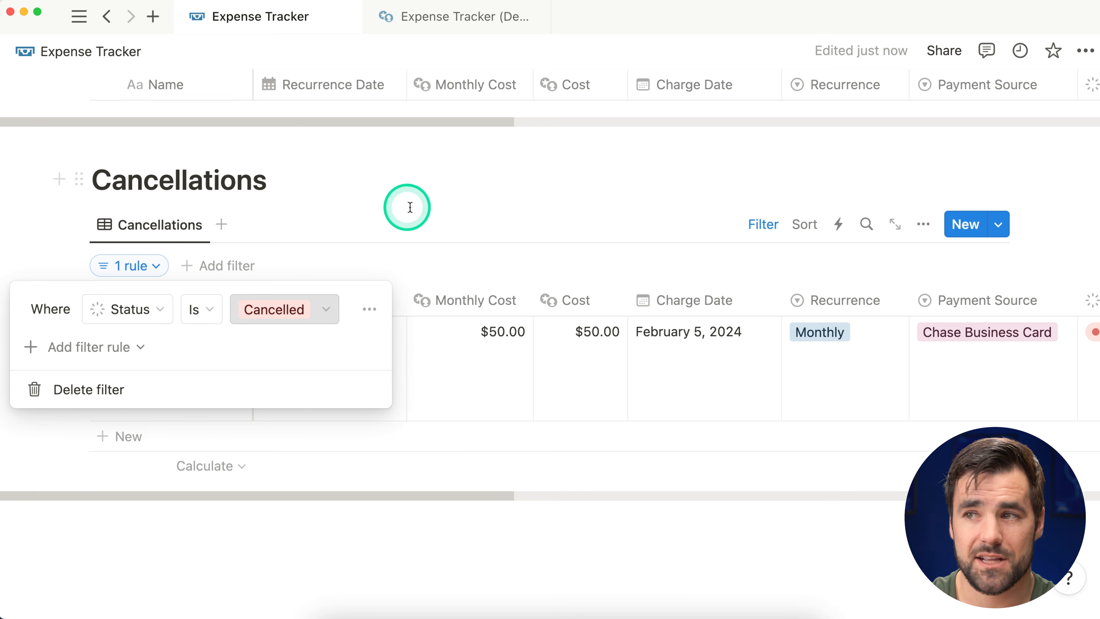
click(726, 239)
Step: Sort the table by Cancelation Date, descending
click(805, 224)
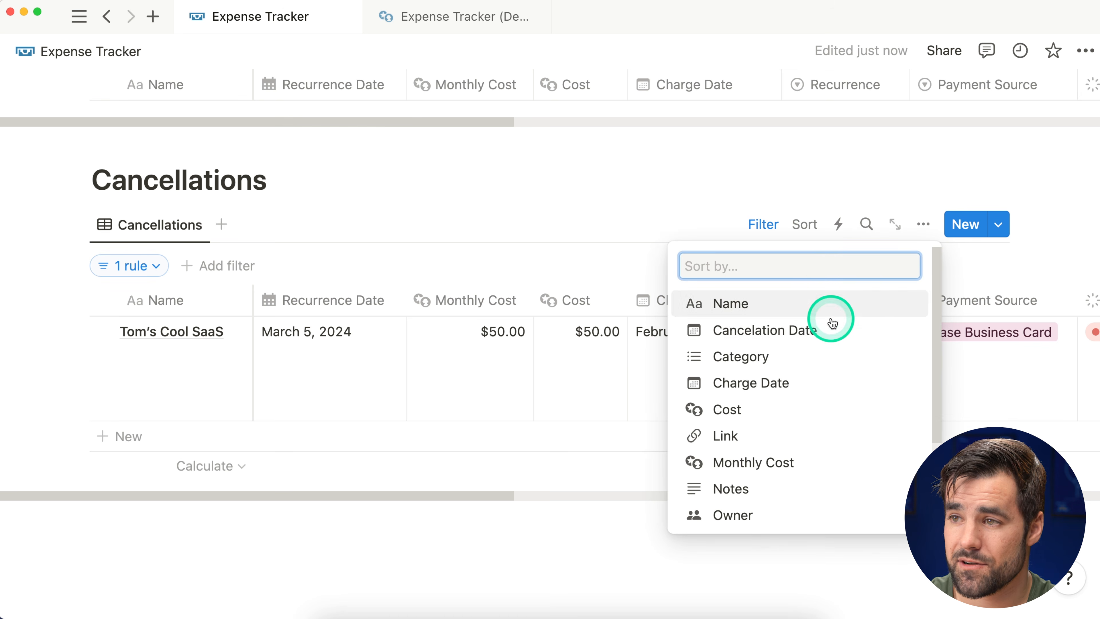
click(832, 323)
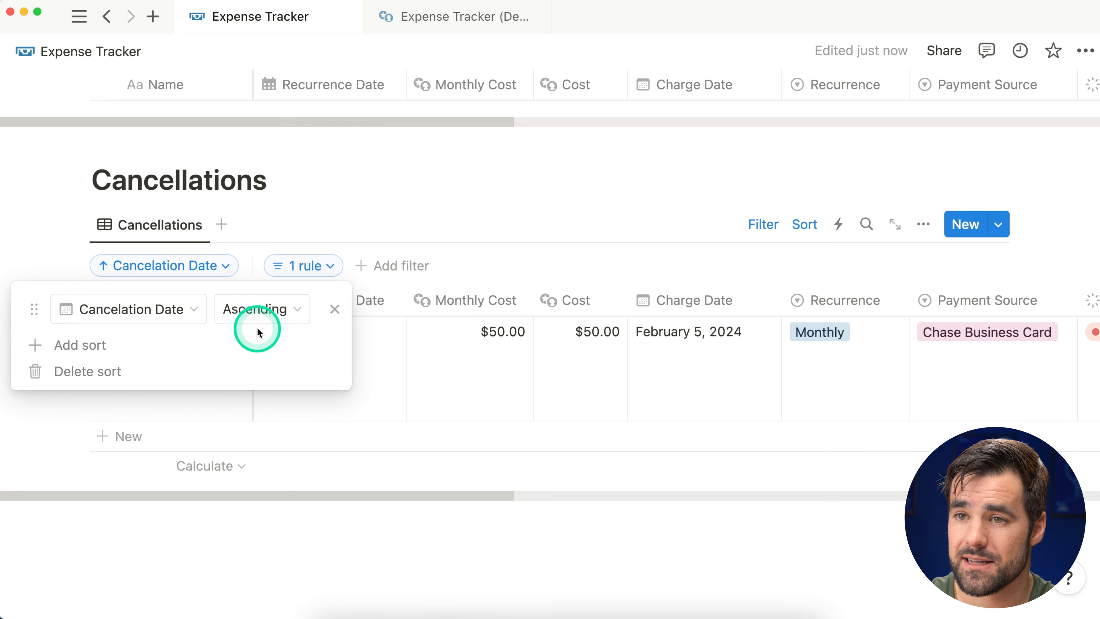
click(282, 316)
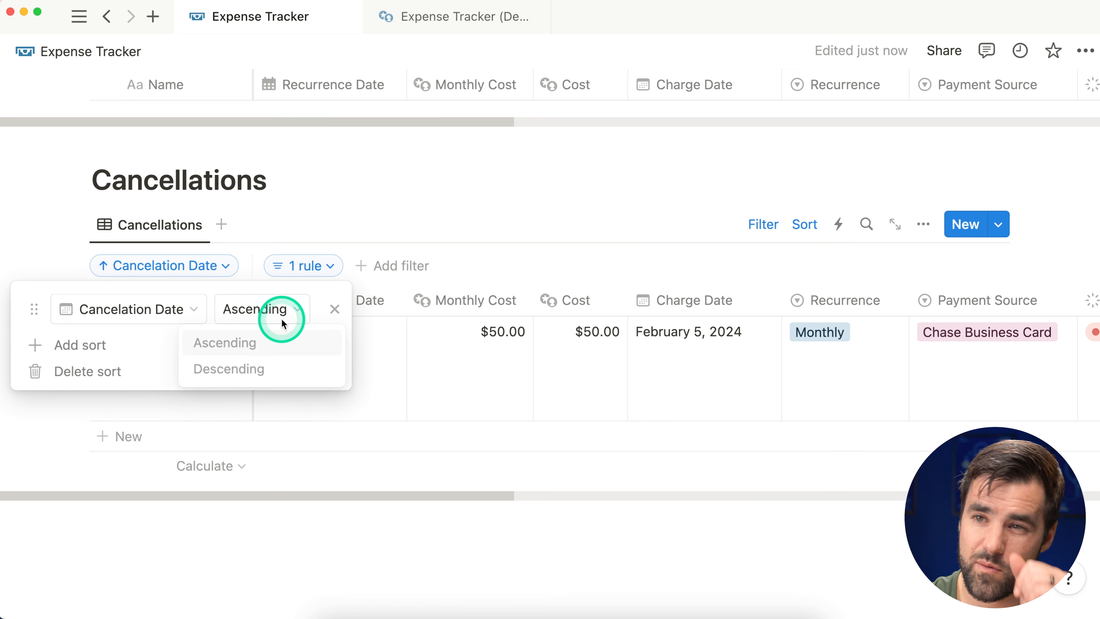
click(273, 370)
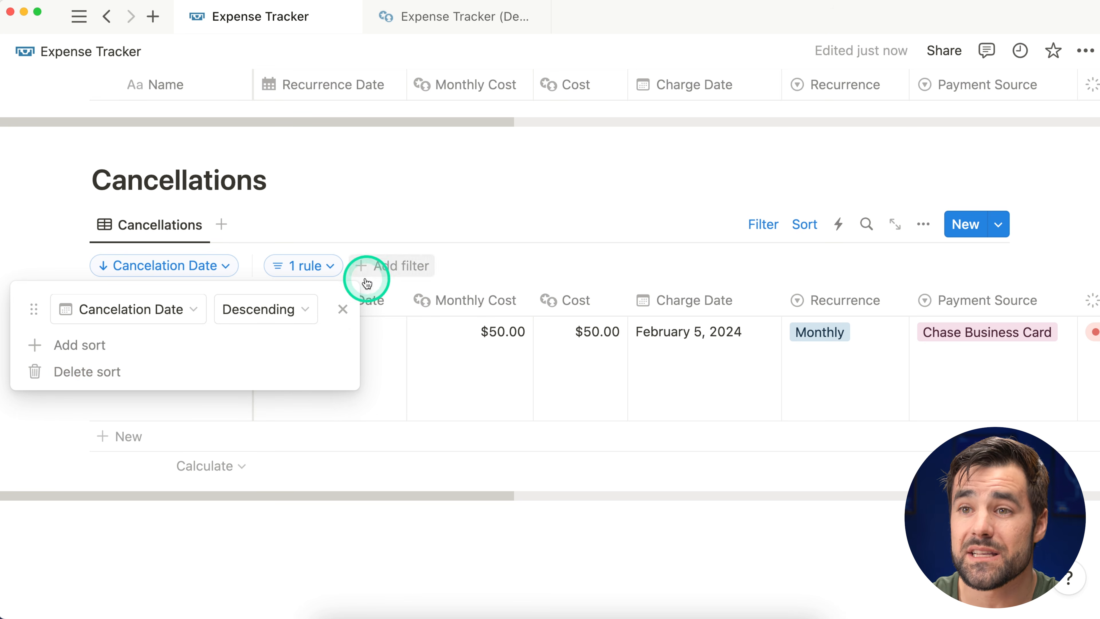
click(497, 196)
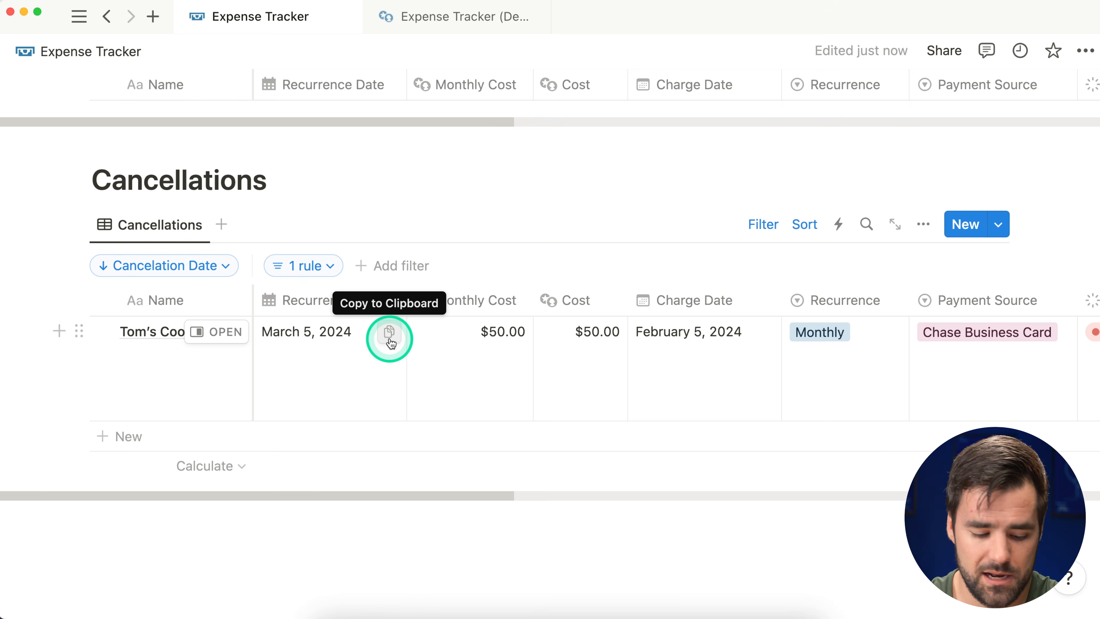
Step: Duplicate the Cancellations view and clear the copy's name
click(165, 233)
click(160, 392)
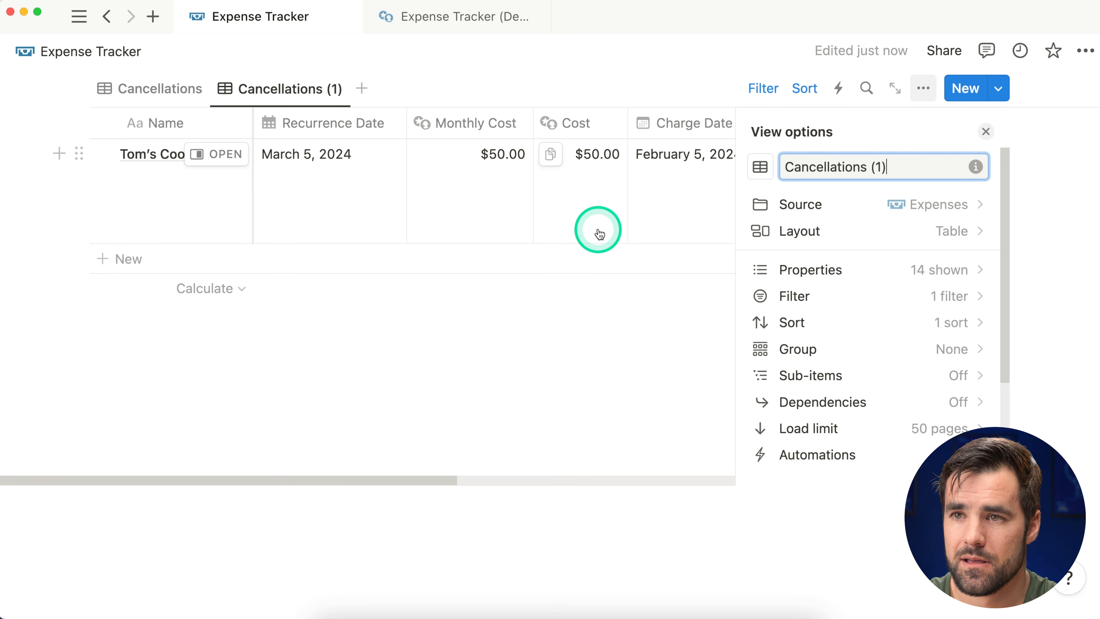
key(BackSpace)
key(BackSpace)
key(BackSpace)
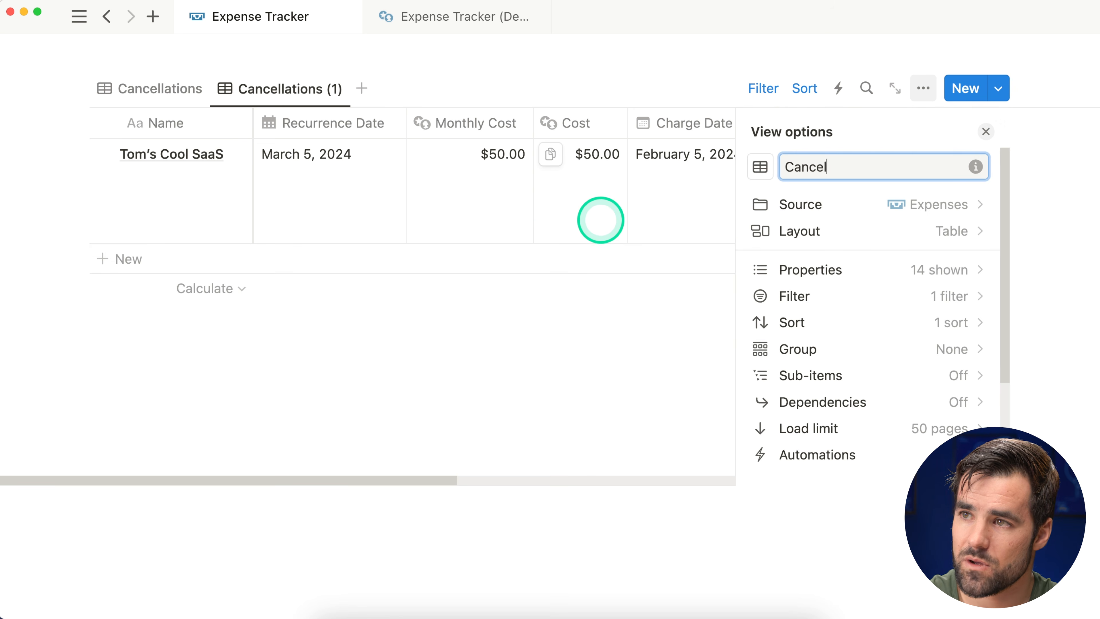
Step: Name the duplicated view 'Maybe Cancel'
text(Maybe)
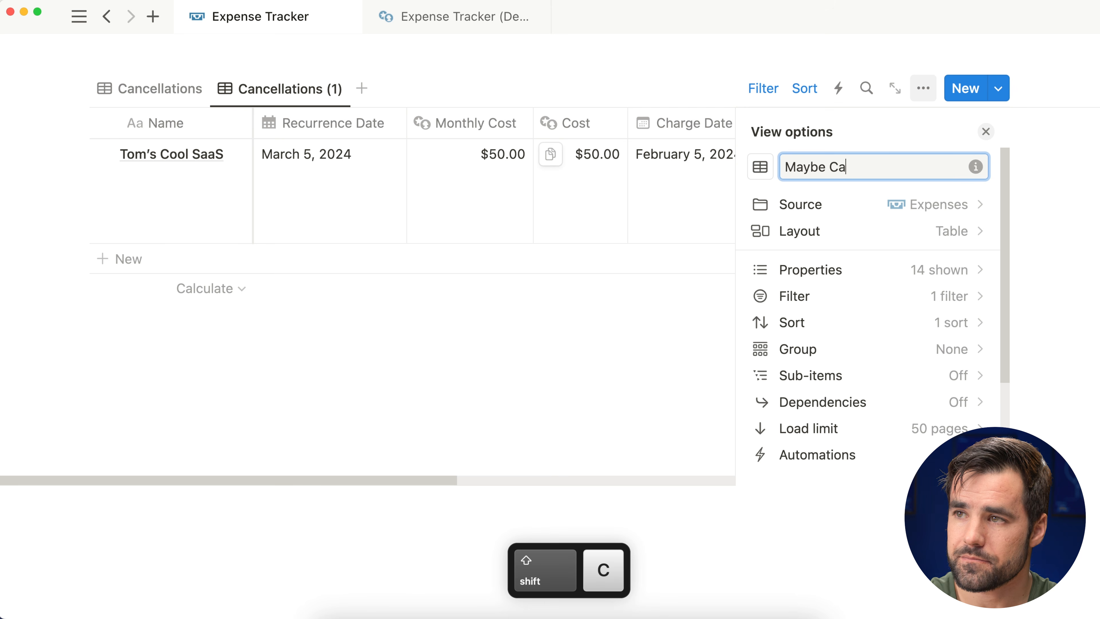
click(984, 132)
scroll(740, 234, up, 3)
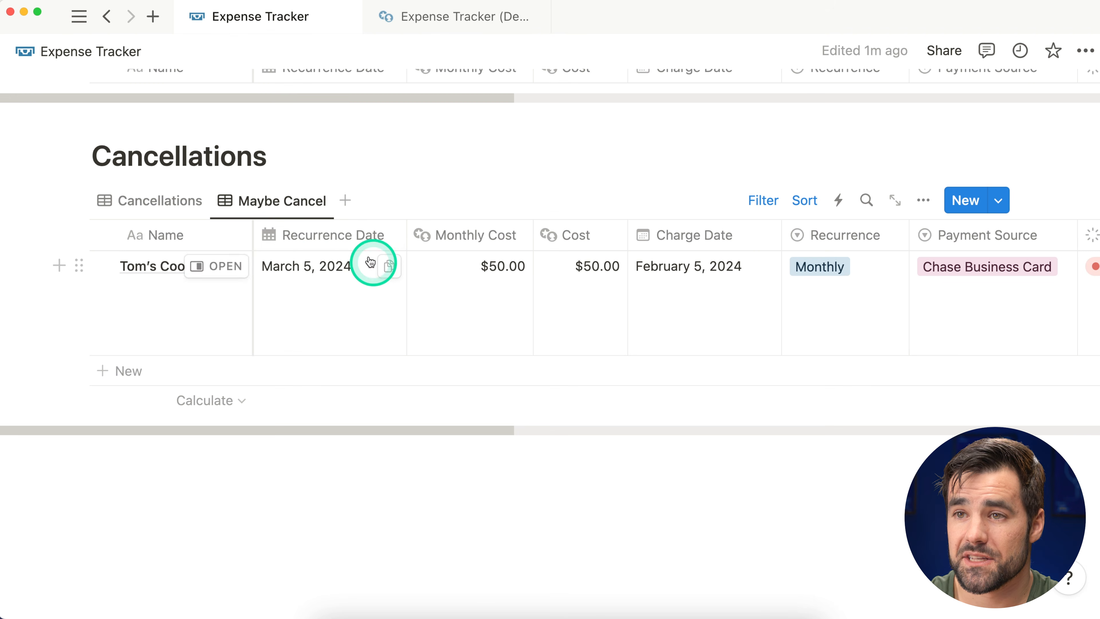
scroll(349, 291, up, 1)
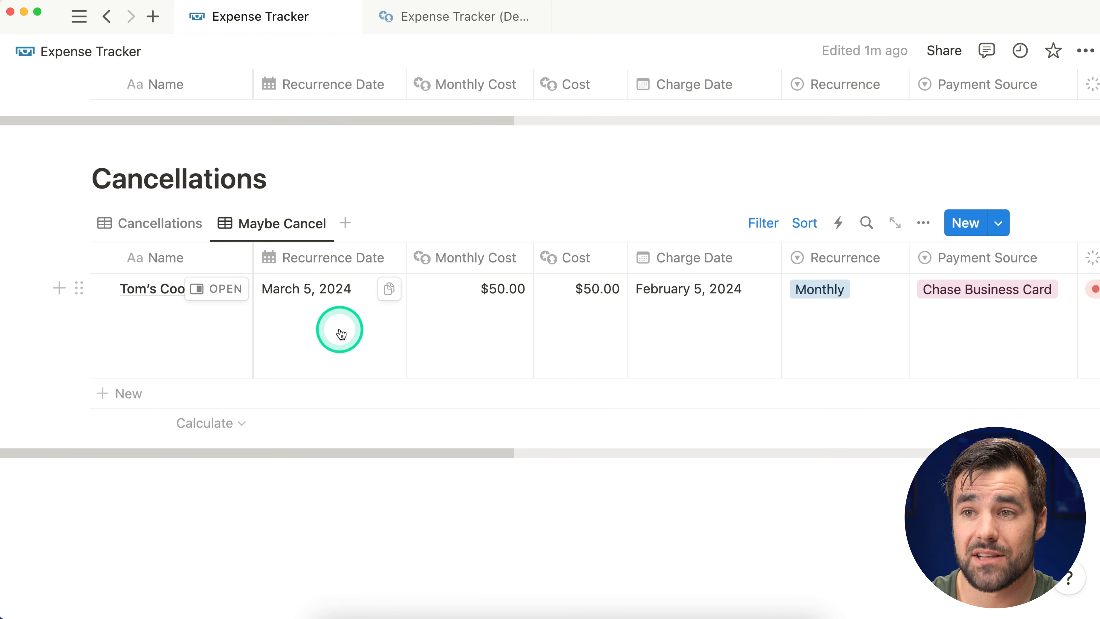
Step: Add a Monthly Cost sum and a Name Count all to the footer
click(491, 421)
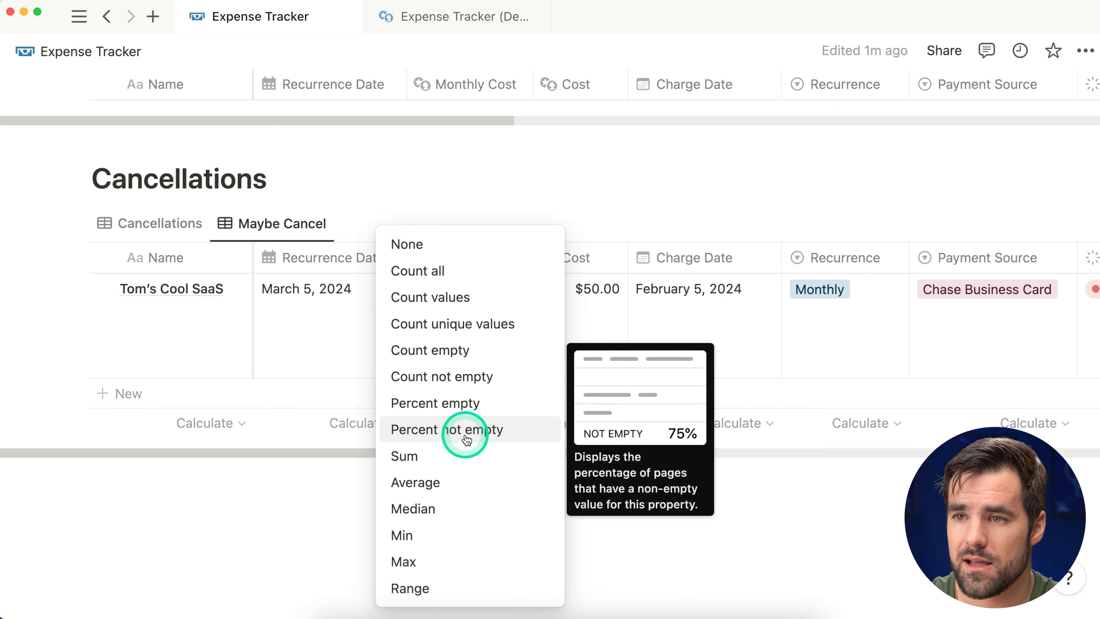
click(445, 453)
click(185, 422)
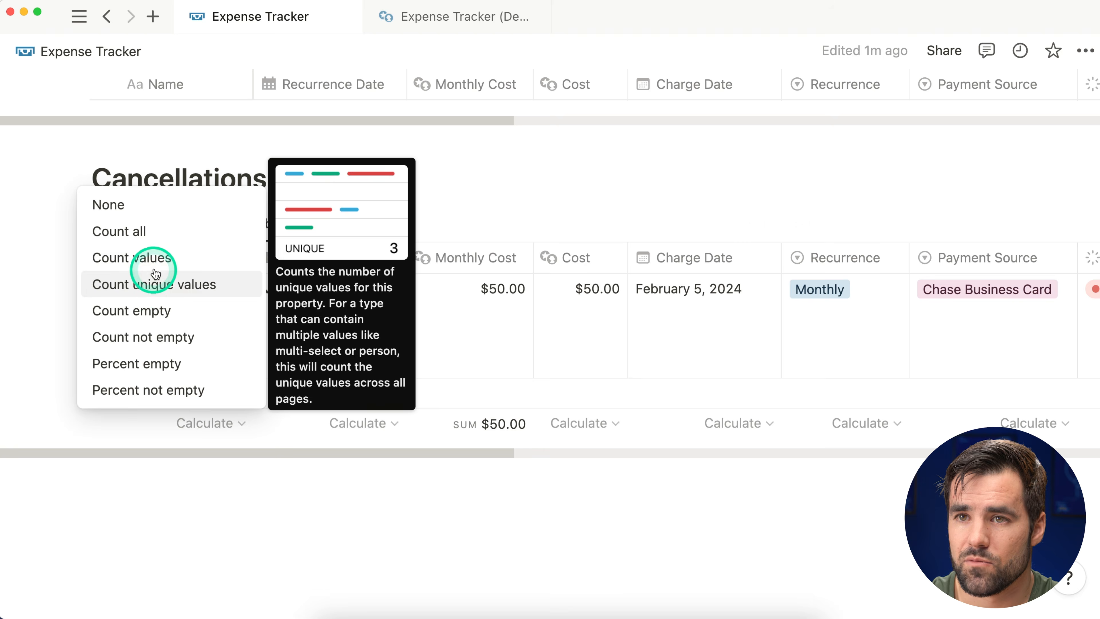
click(184, 233)
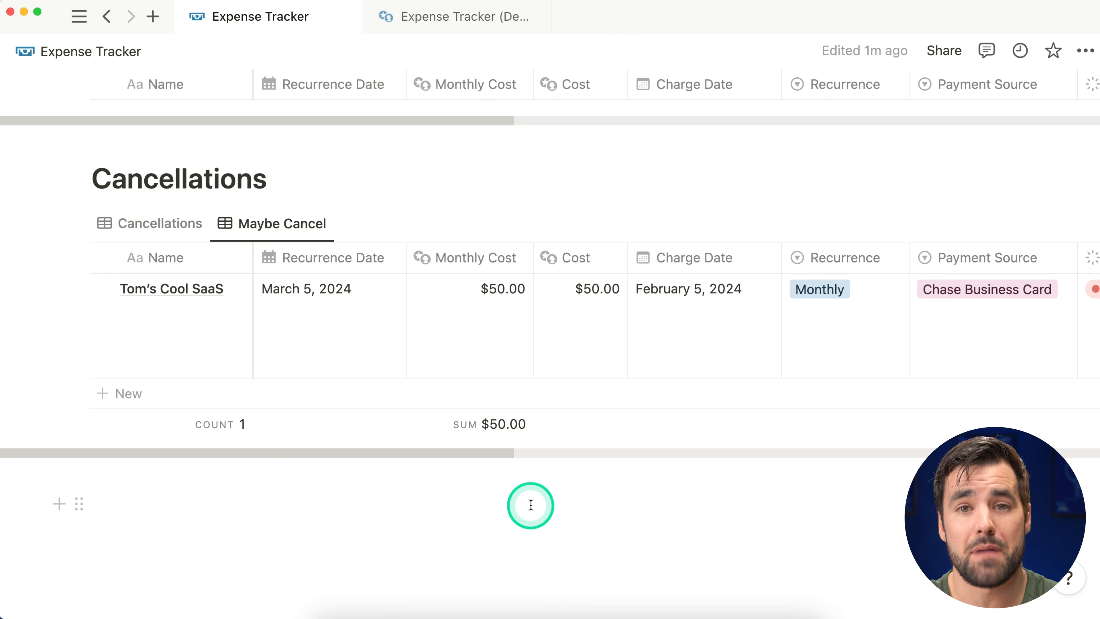
Step: Change the view's Status filter from Cancelled to Maybe Cancel
click(763, 222)
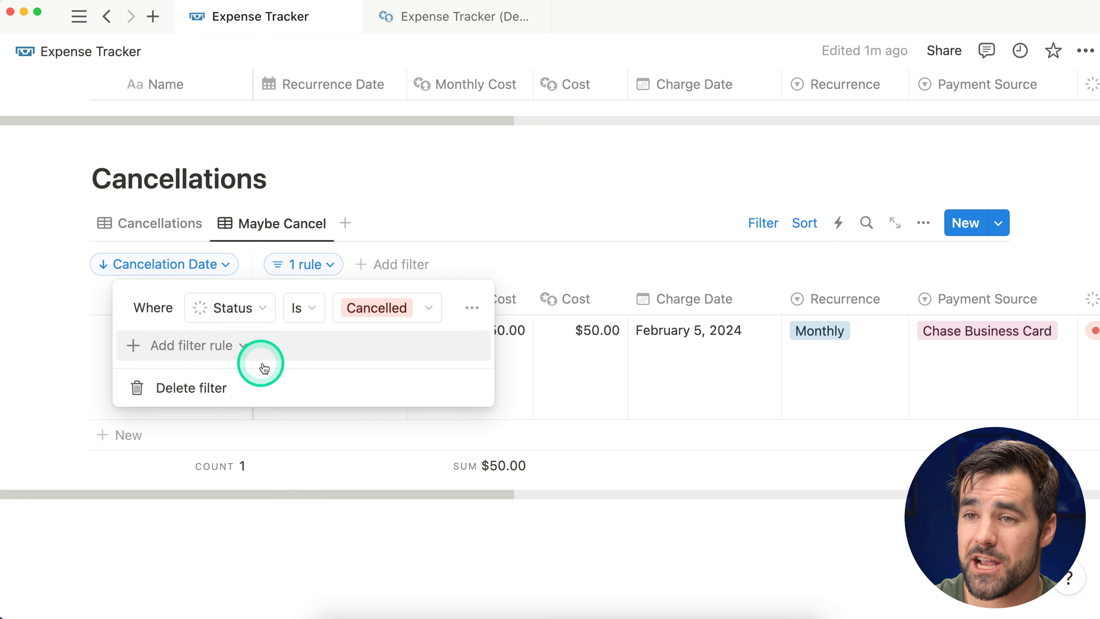
click(389, 308)
click(299, 420)
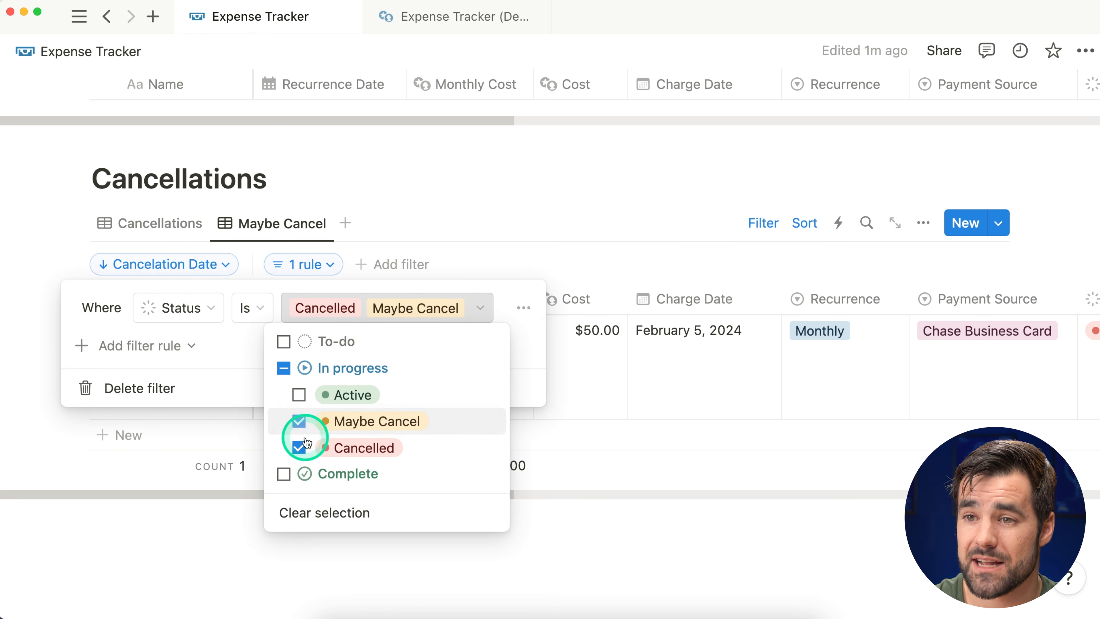
click(299, 448)
click(253, 343)
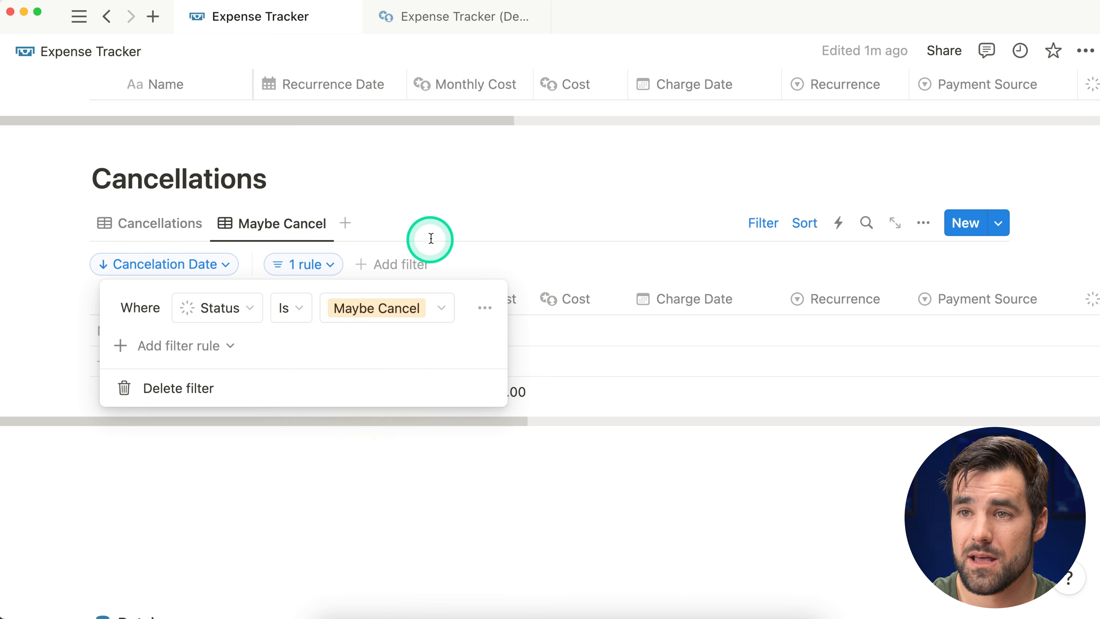
click(418, 243)
Step: Sort by Recurrence Date ascending, then return to the Cancellations view
click(204, 270)
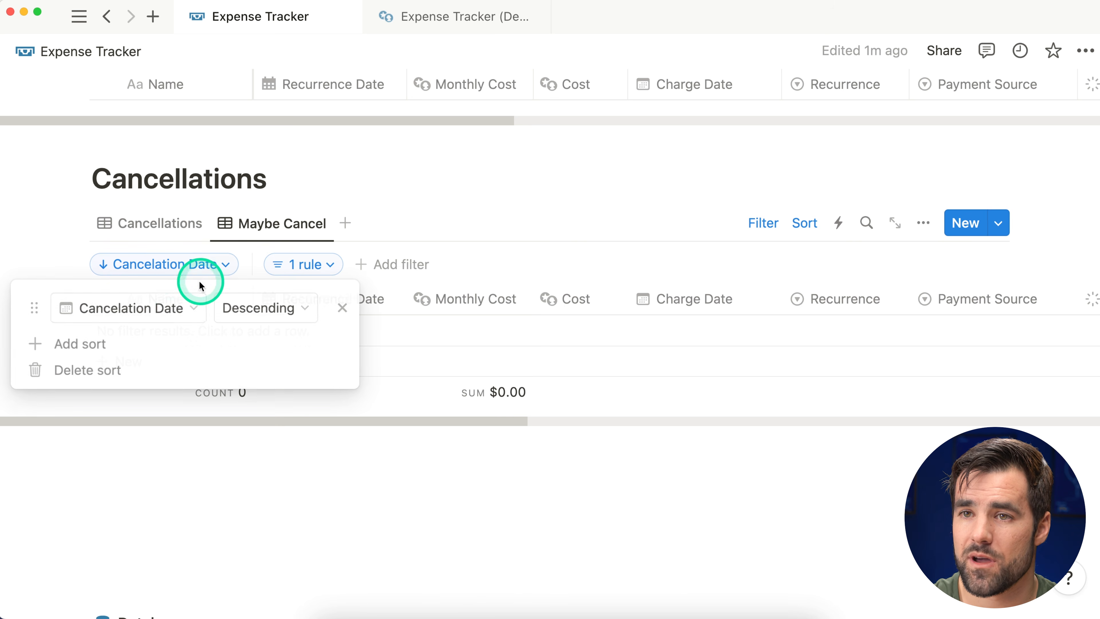
click(169, 309)
text(rece)
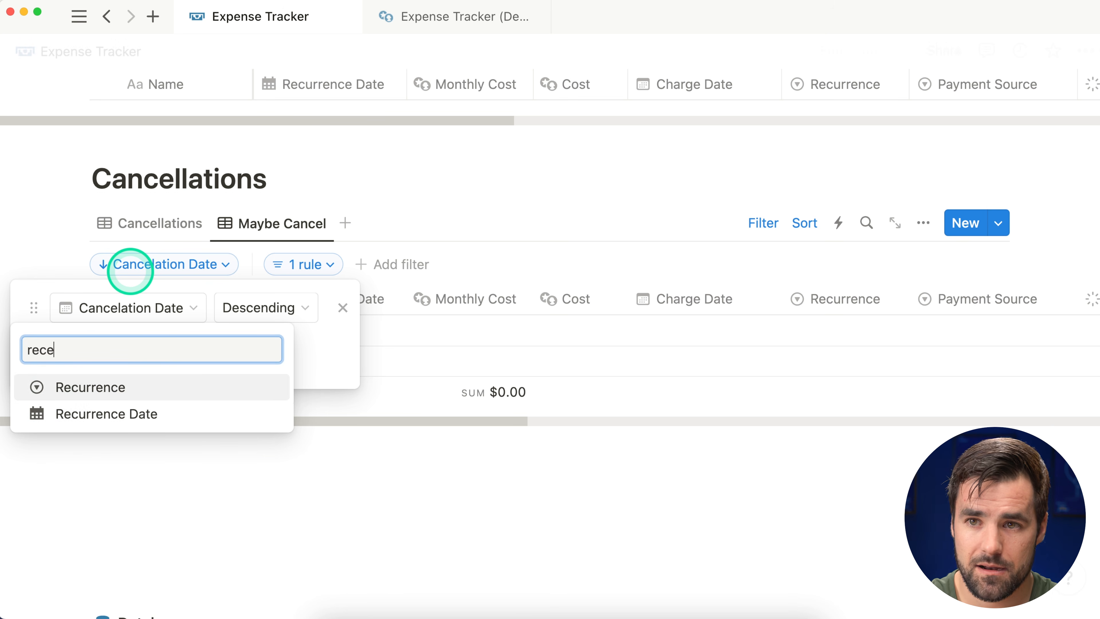
click(158, 413)
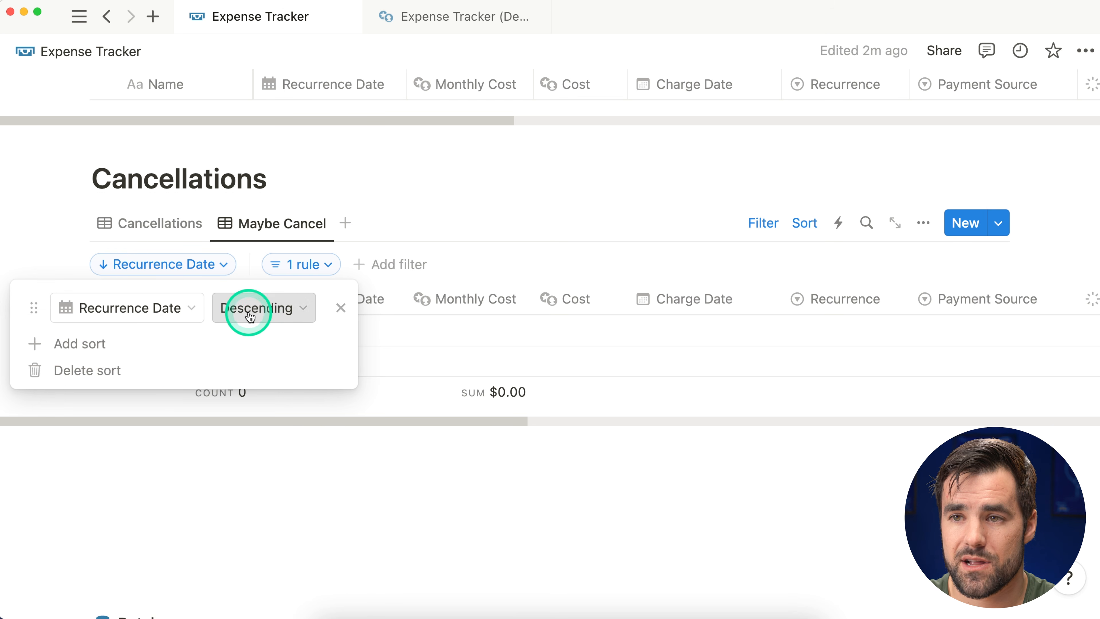
click(258, 319)
click(253, 343)
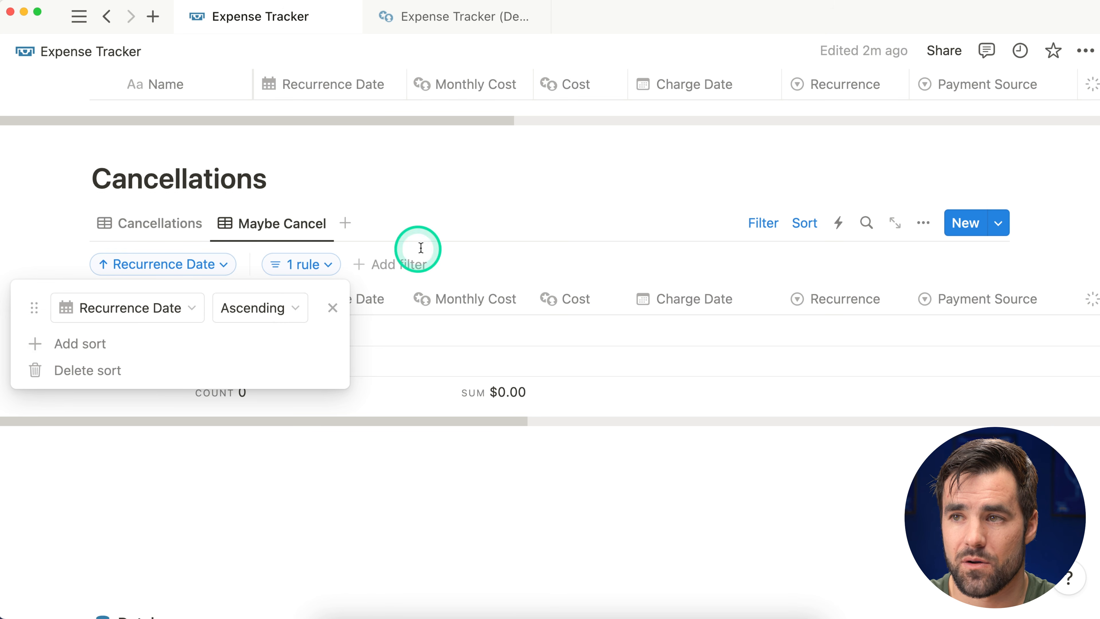
click(495, 219)
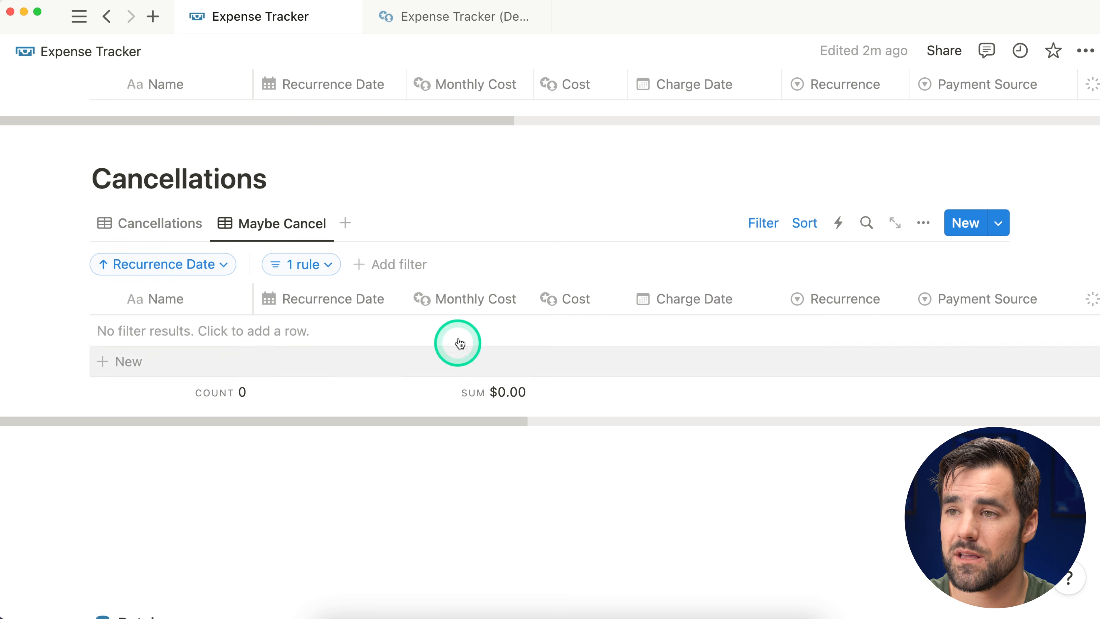
click(167, 223)
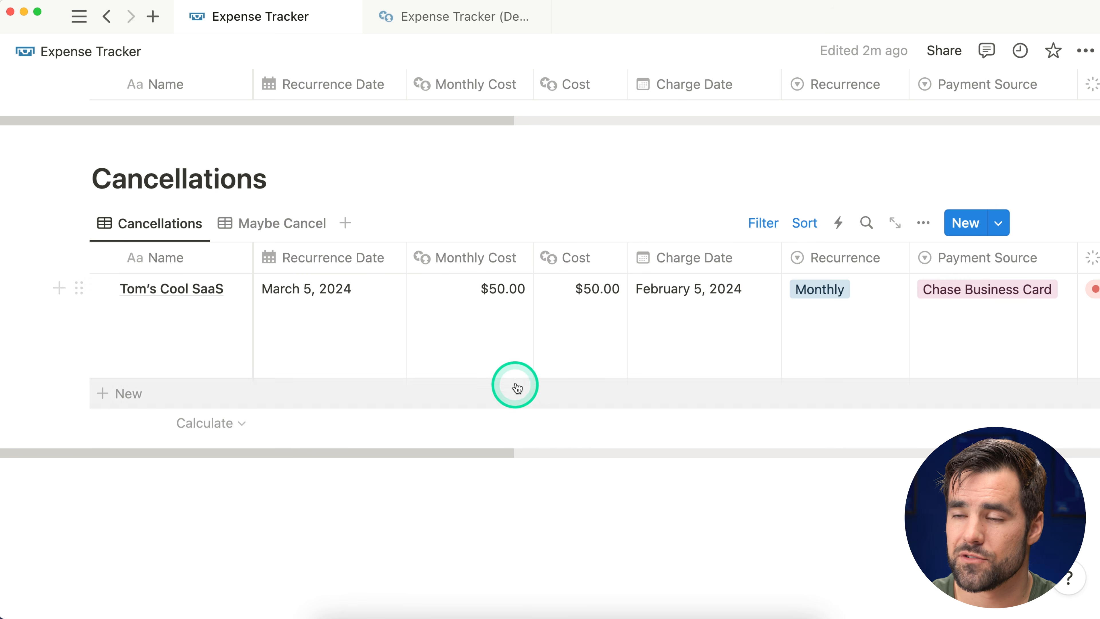
Step: Reorder the table properties so Cancelation Date follows Name, pushing Recurrence Date down
click(925, 225)
click(885, 276)
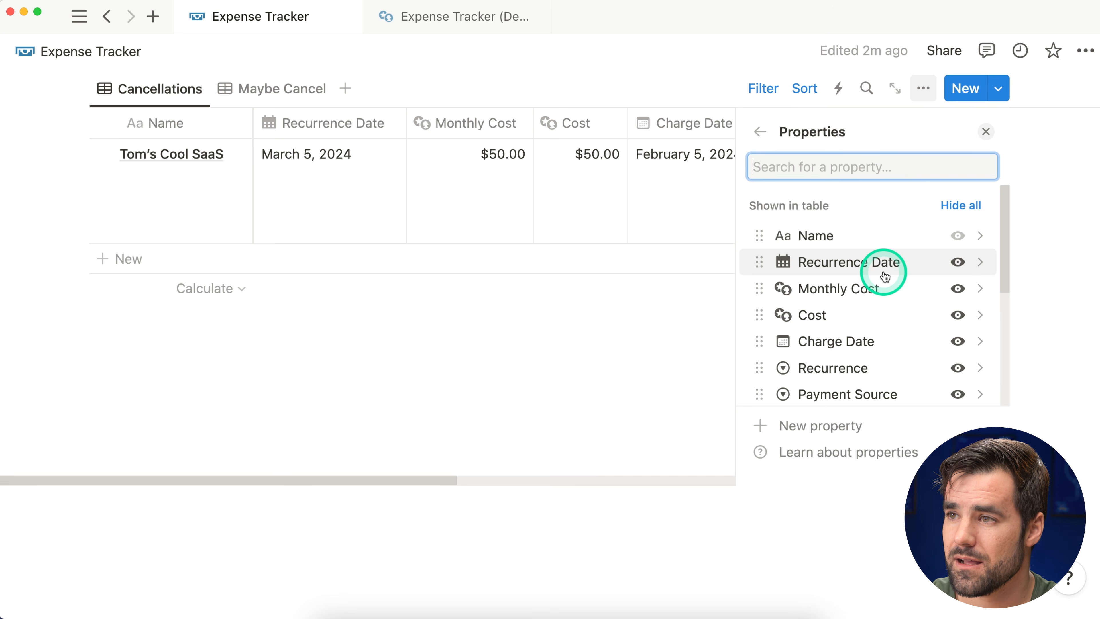
mouse_move(755, 261)
mouse_down()
mouse_move(752, 392)
mouse_move(764, 322)
mouse_move(754, 347)
mouse_move(756, 187)
mouse_move(776, 265)
mouse_move(764, 256)
mouse_up()
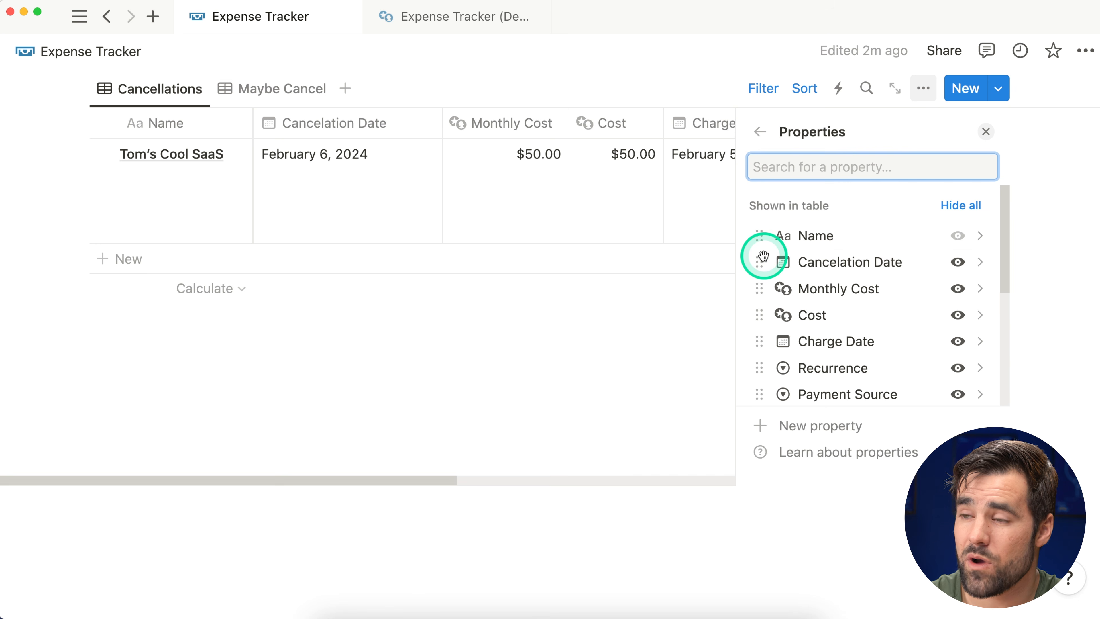
click(986, 131)
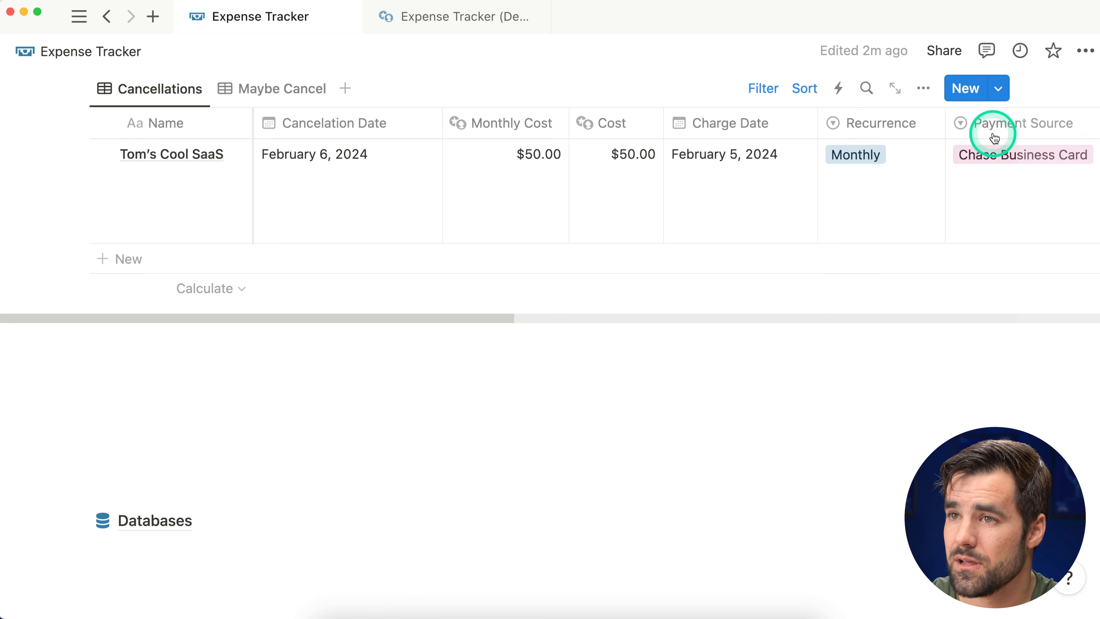
Step: Add a divider and a two-column block below the Cancellations table
scroll(737, 364, up, 5)
scroll(740, 366, up, 1)
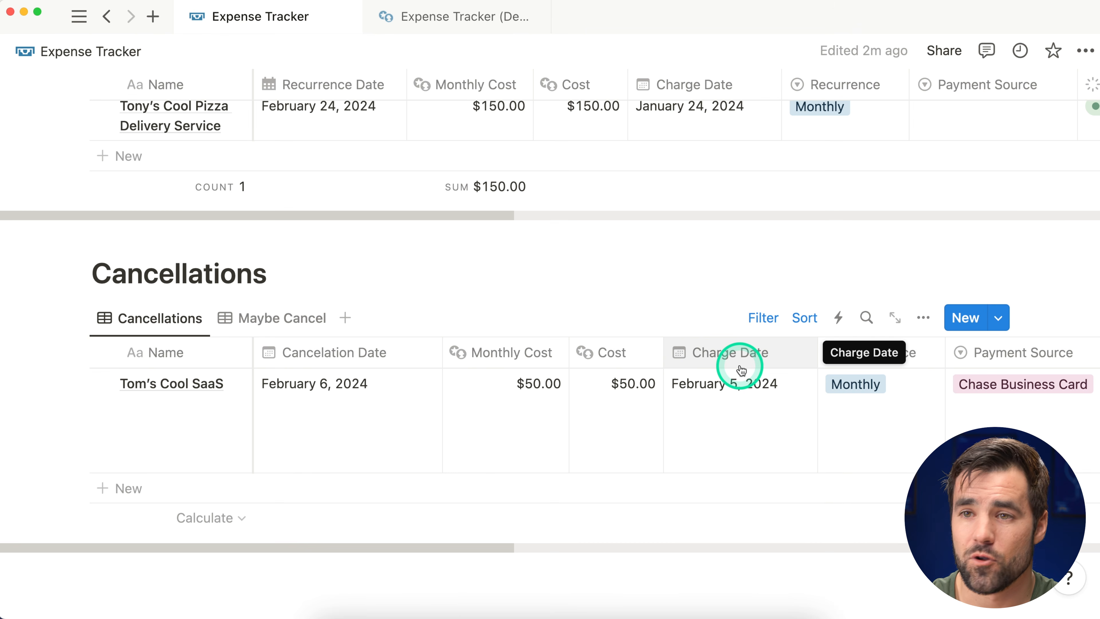
scroll(739, 369, up, 10)
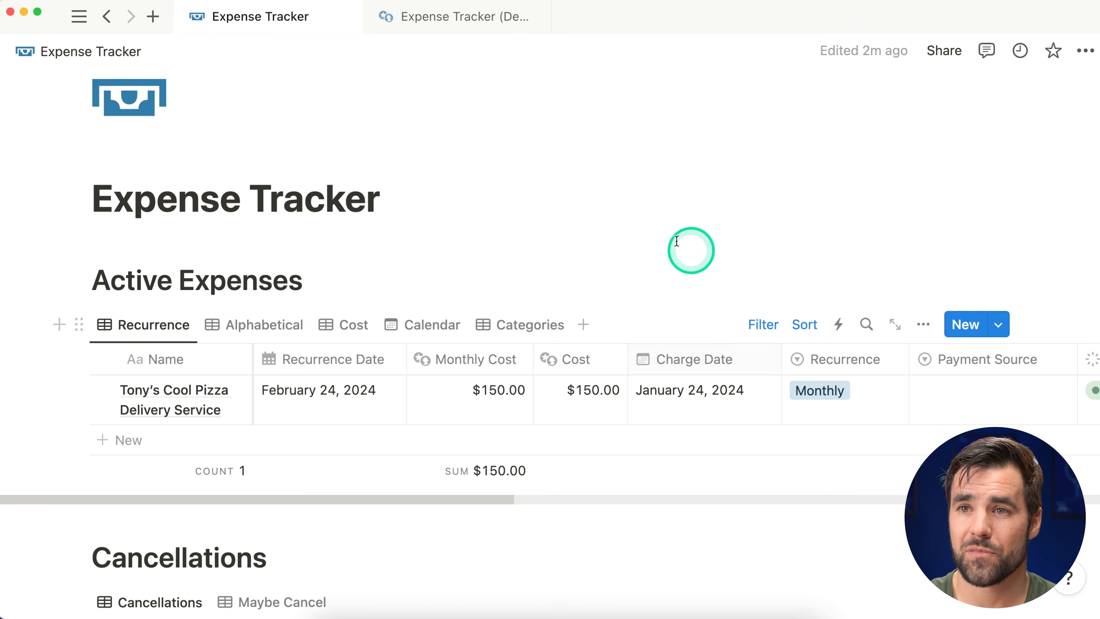
scroll(204, 386, down, 8)
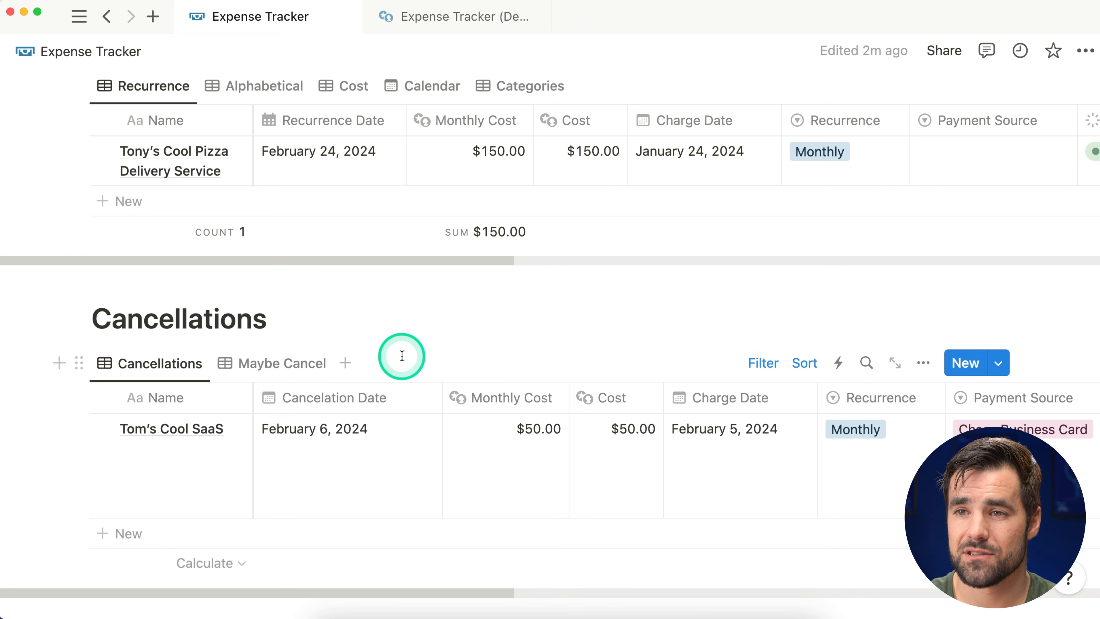
scroll(665, 380, down, 10)
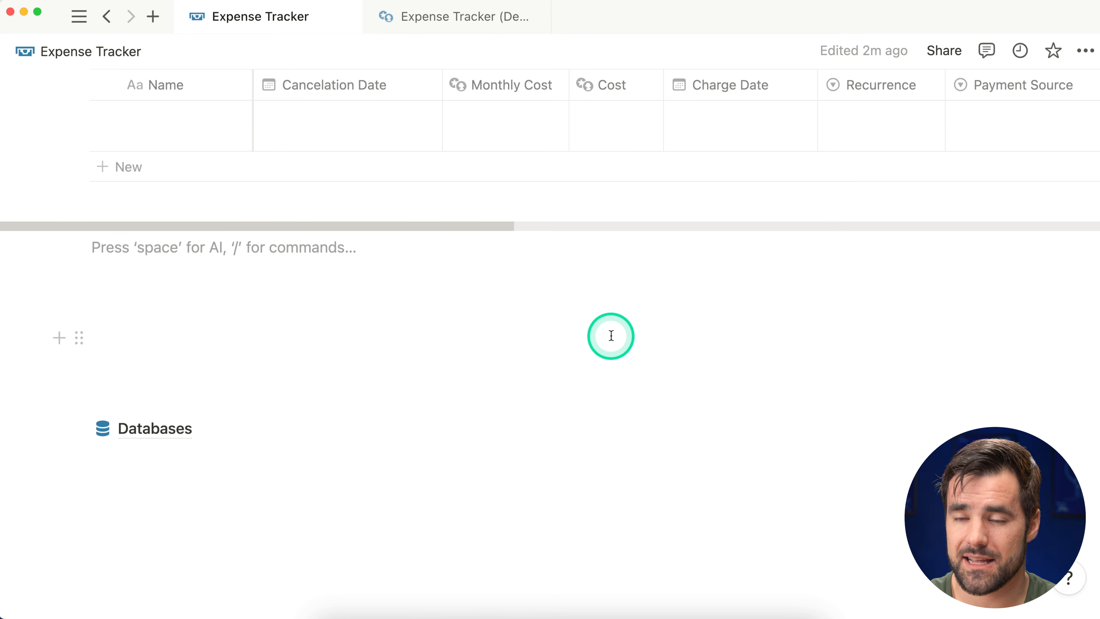
text(---)
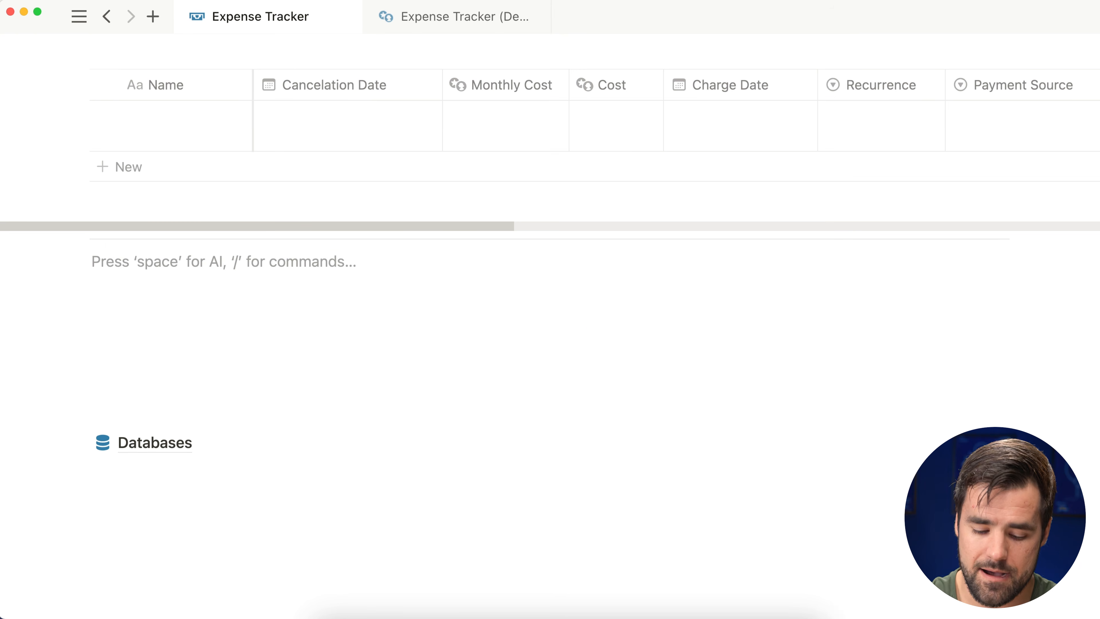
text(/2c)
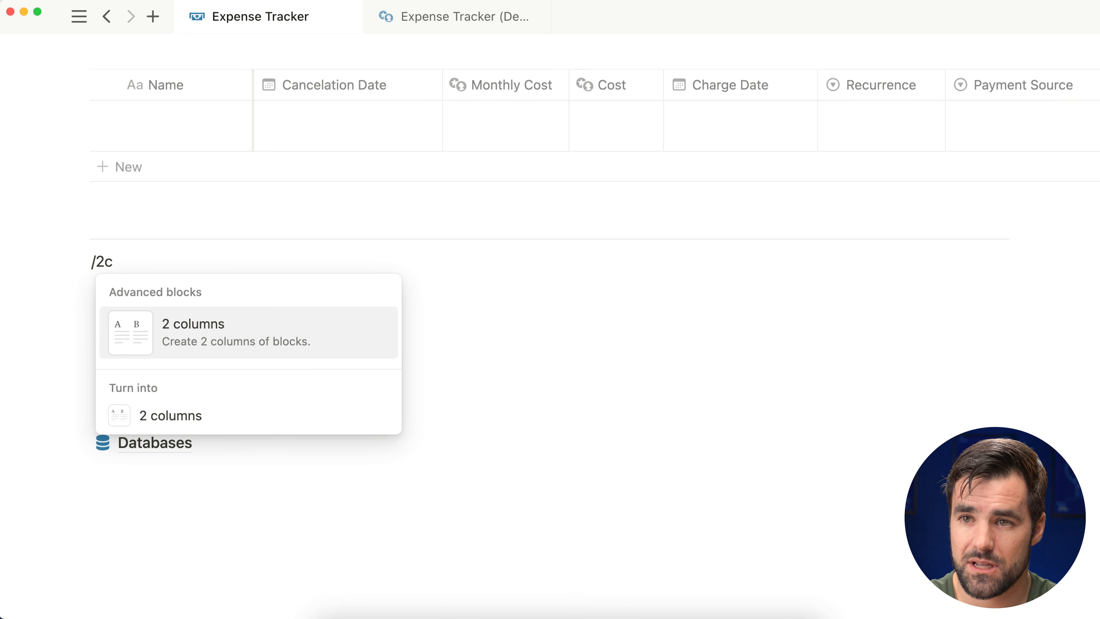
key(Return)
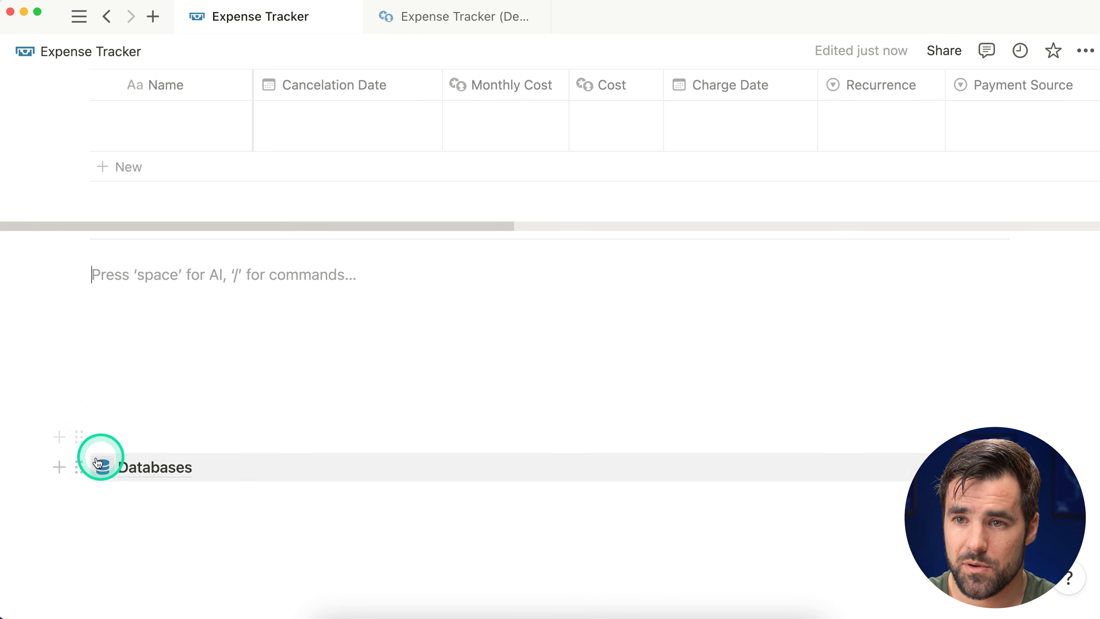
Step: Move the Databases link to the right column and paste the quoted training line left
drag(79, 466, 173, 444)
drag(724, 278, 732, 258)
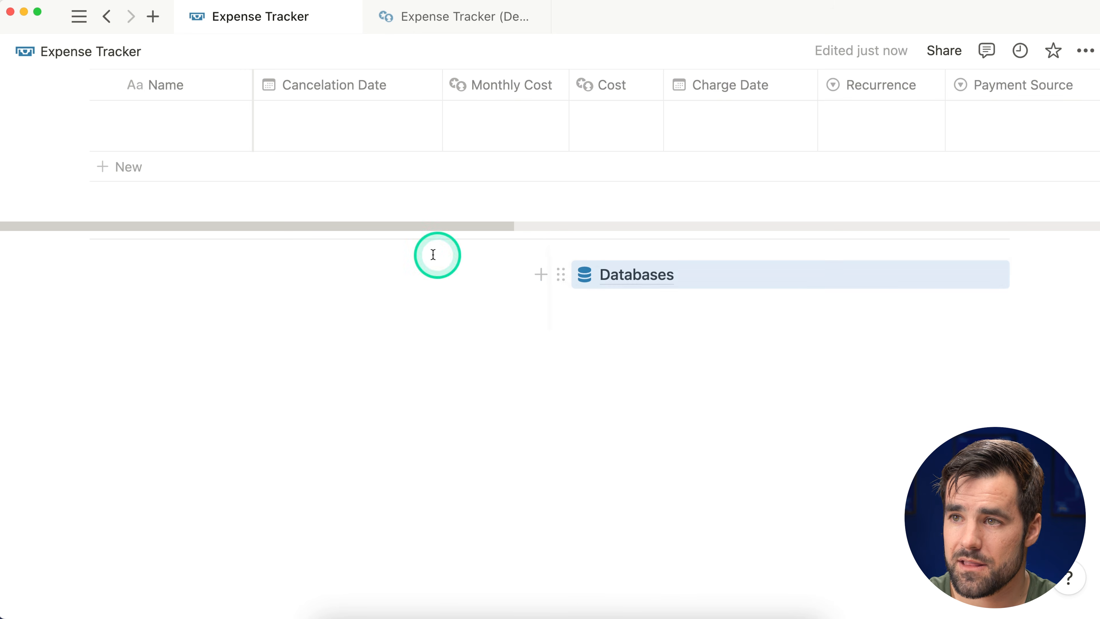
click(340, 284)
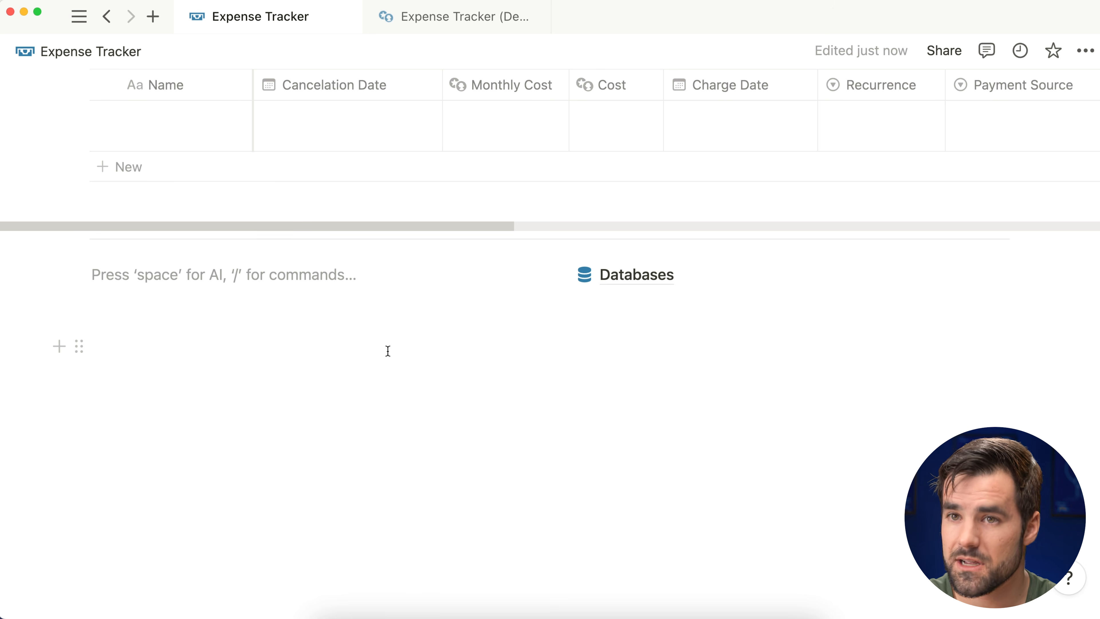
text(")
text(He who questions his training only trains himself to ask questions.)
text(")
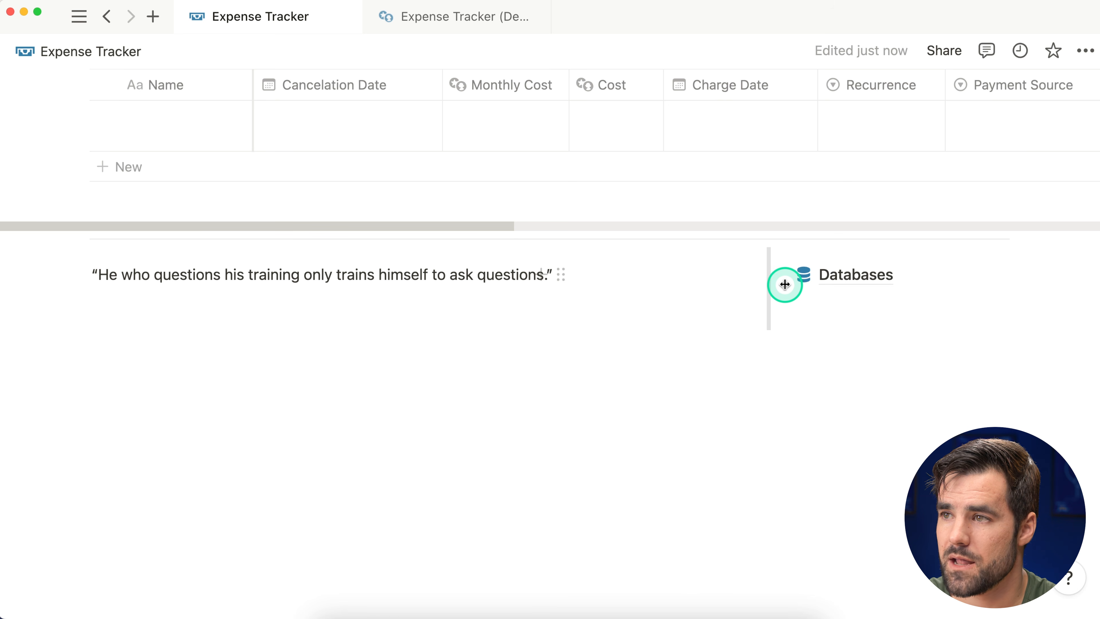
Step: Color the quote block gray
scroll(794, 397, up, 1)
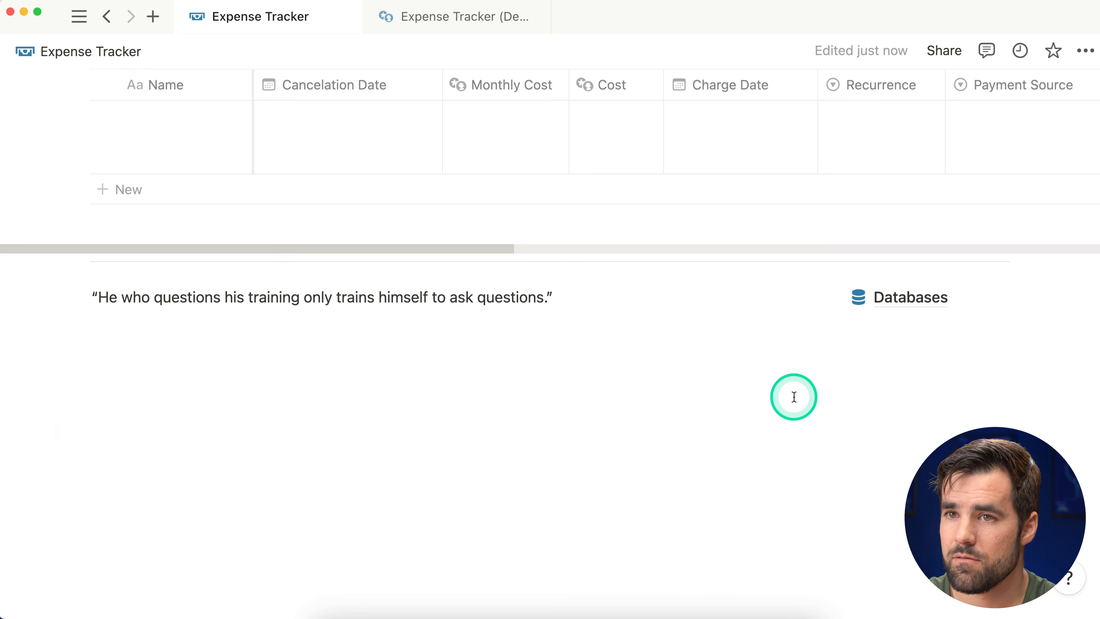
scroll(755, 435, up, 4)
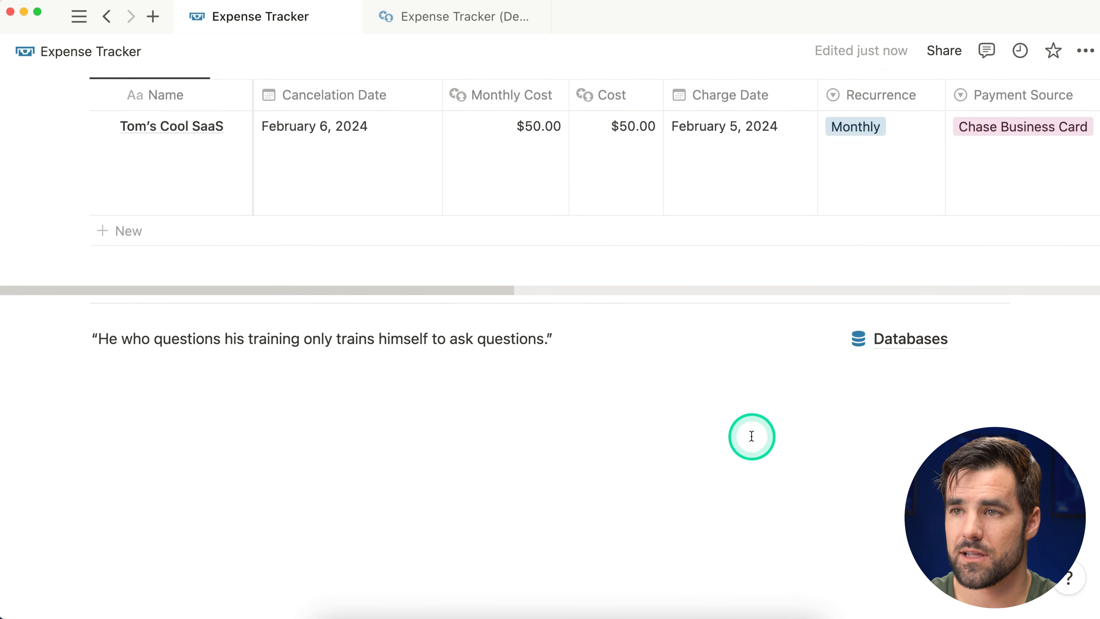
click(83, 379)
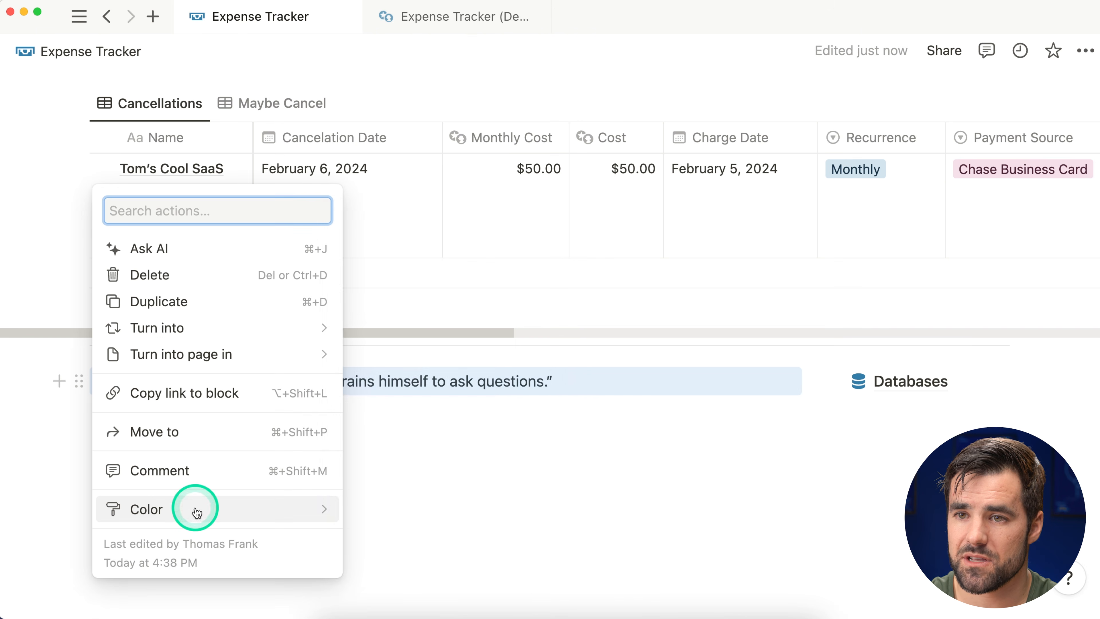
mouse_move(197, 509)
click(397, 346)
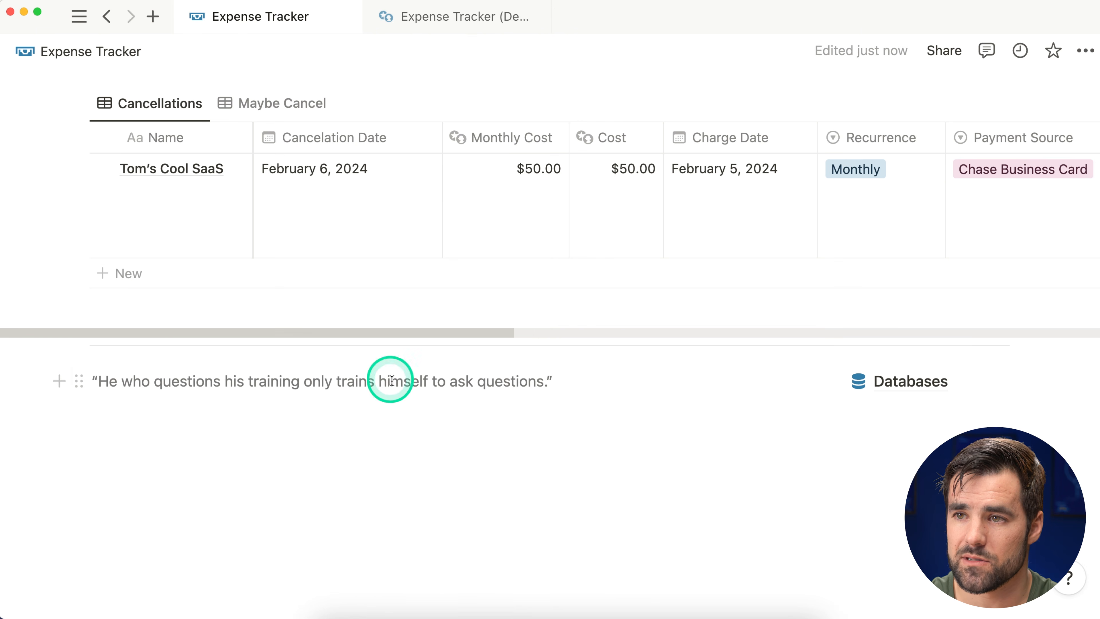
scroll(435, 431, up, 10)
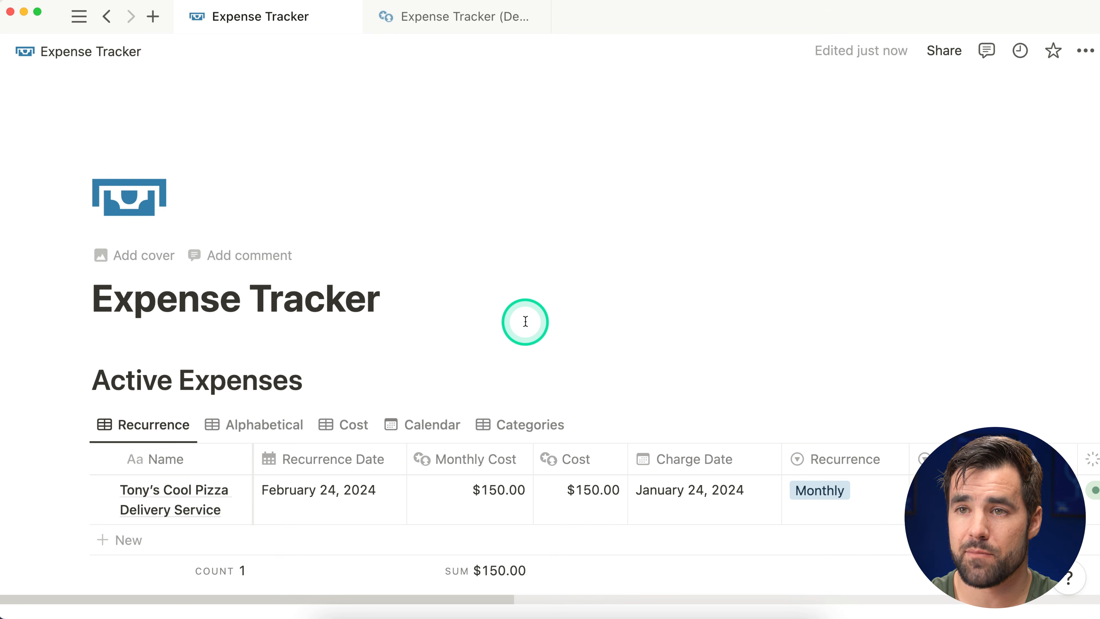
Step: Scroll down the Expense Tracker page, then switch to Notion Calendar from the Dock
scroll(501, 279, down, 1)
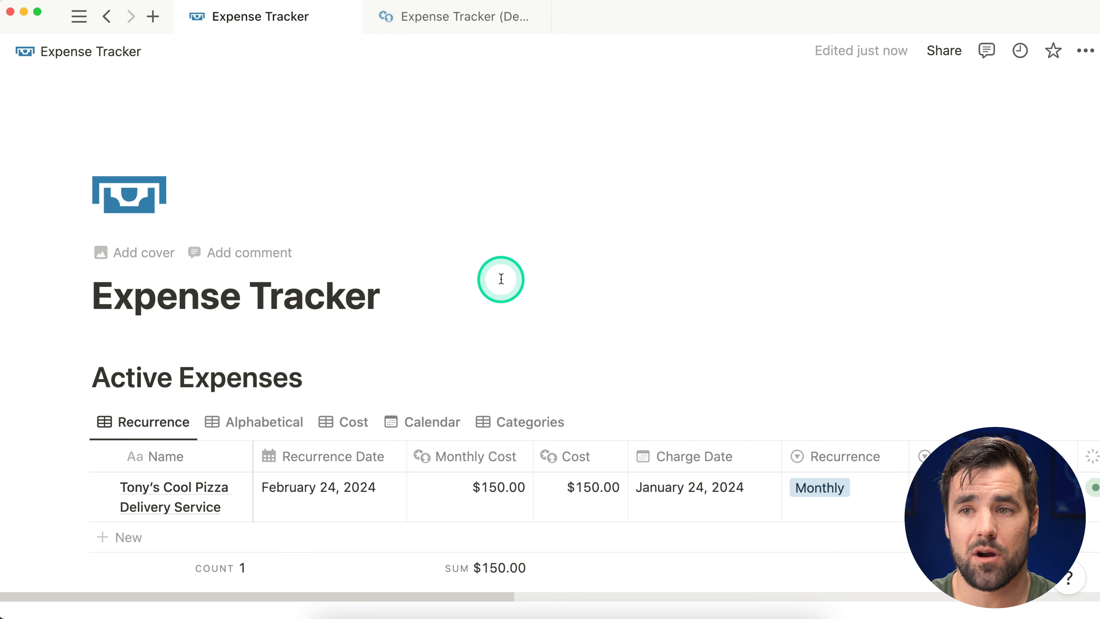
scroll(499, 281, down, 4)
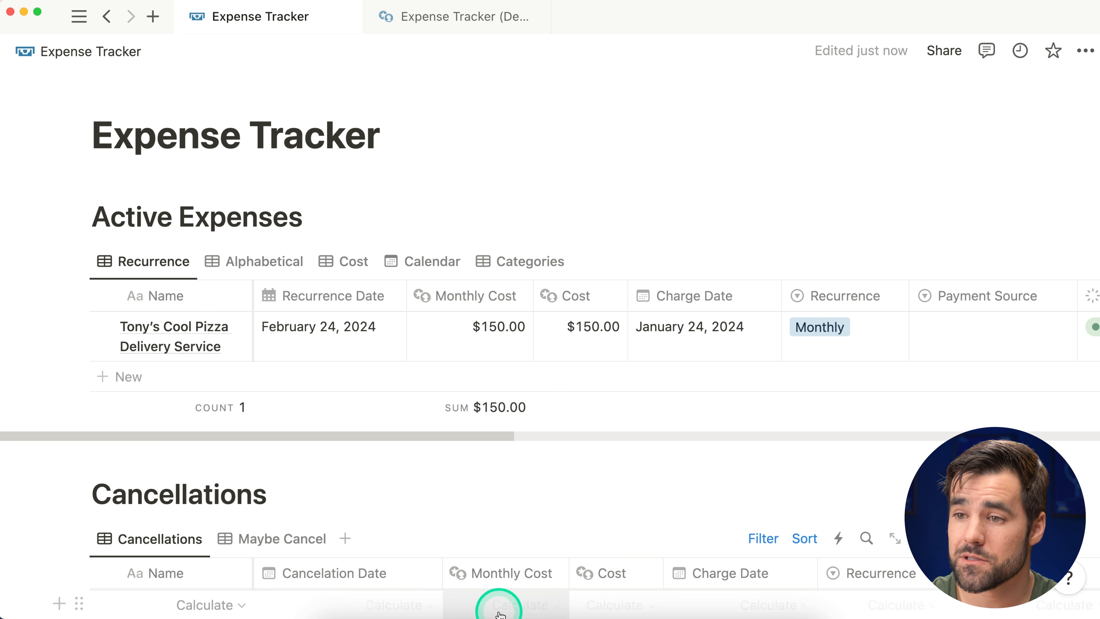
click(499, 612)
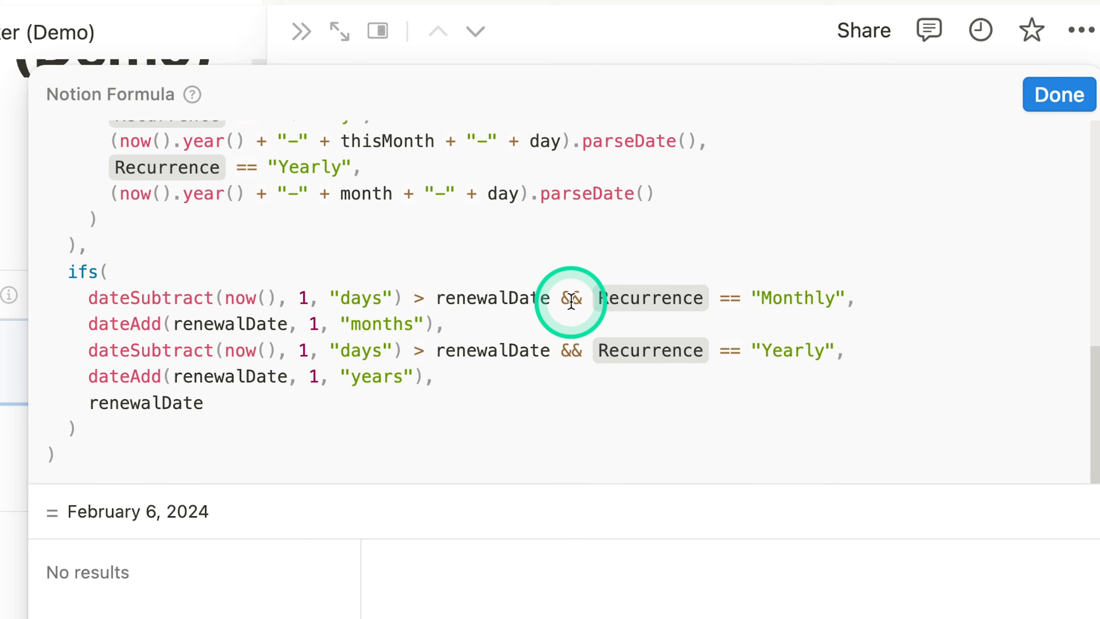
scroll(635, 359, up, 10)
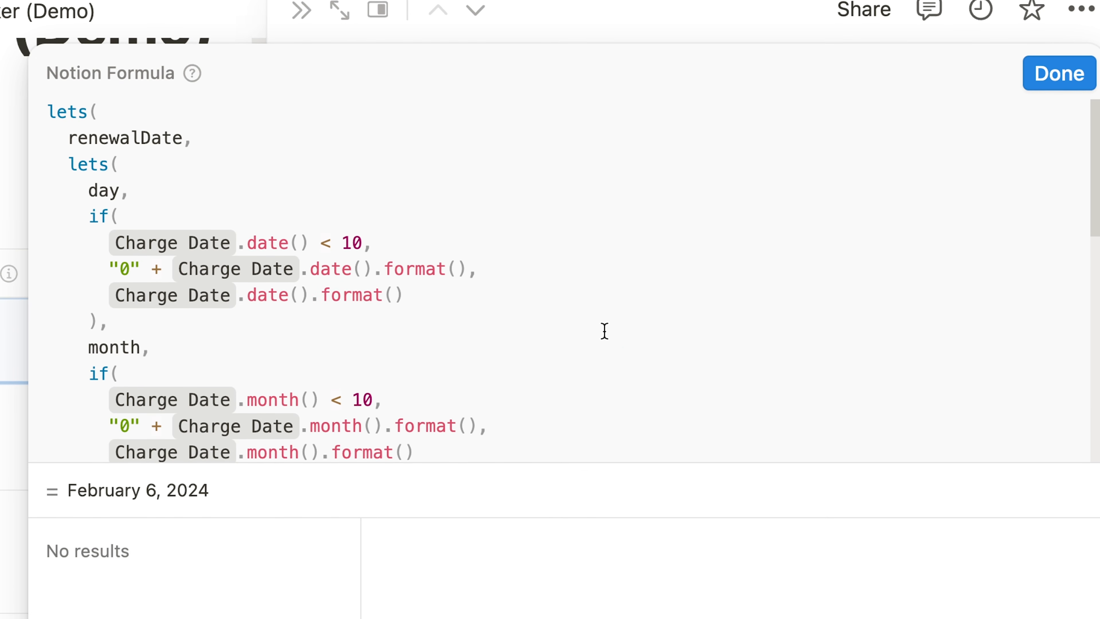
scroll(605, 334, down, 10)
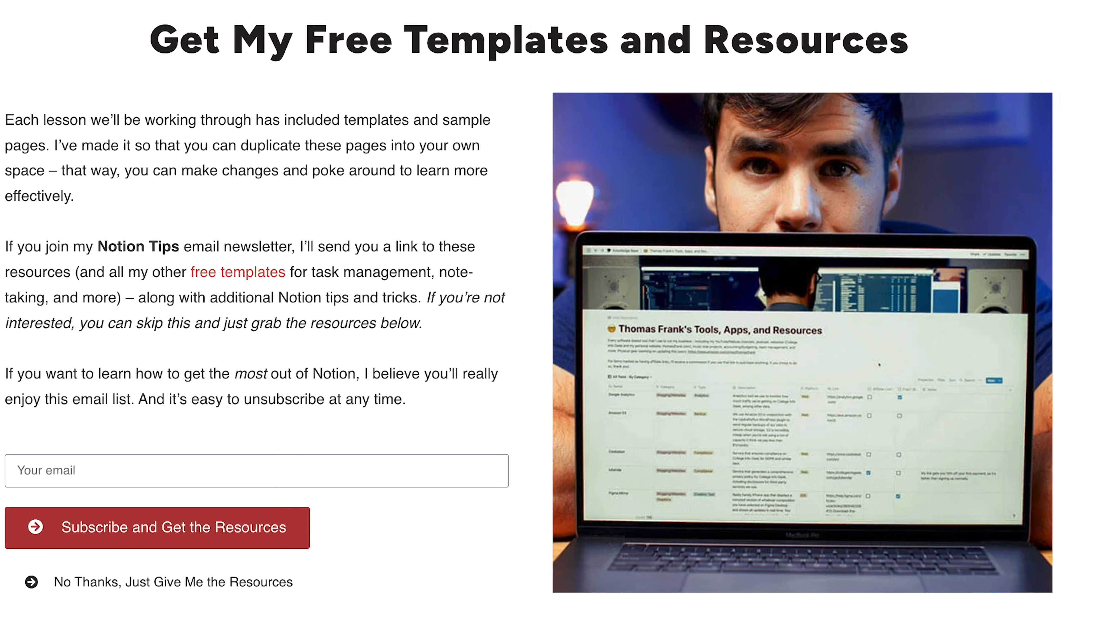
Step: Fill in an e-mail address in the 'Your email' field of the free-resources sign-up form
click(30, 470)
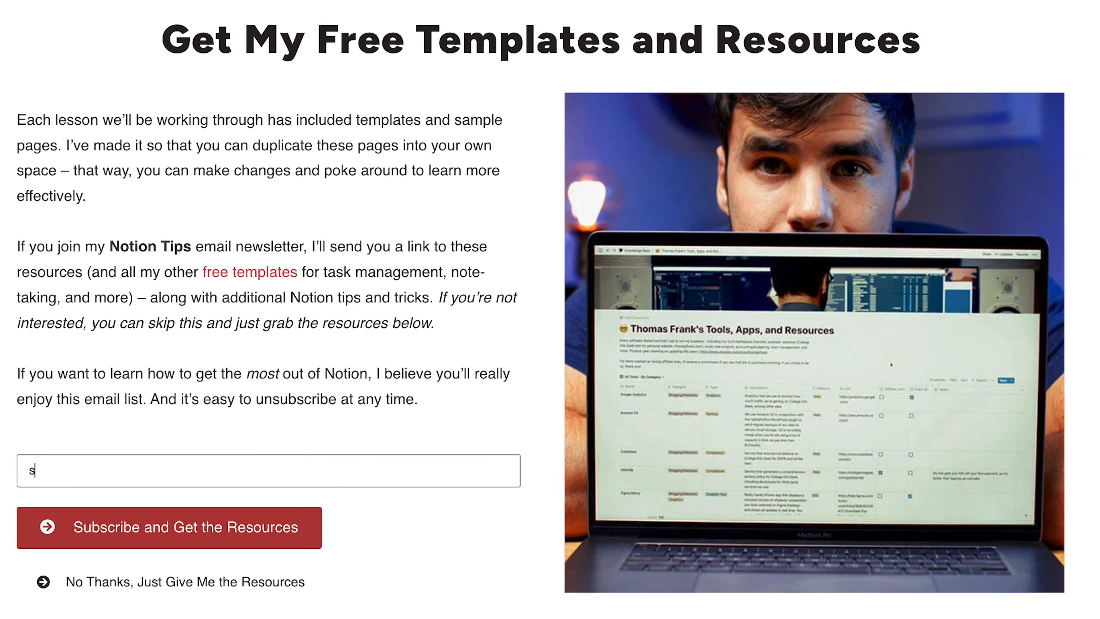
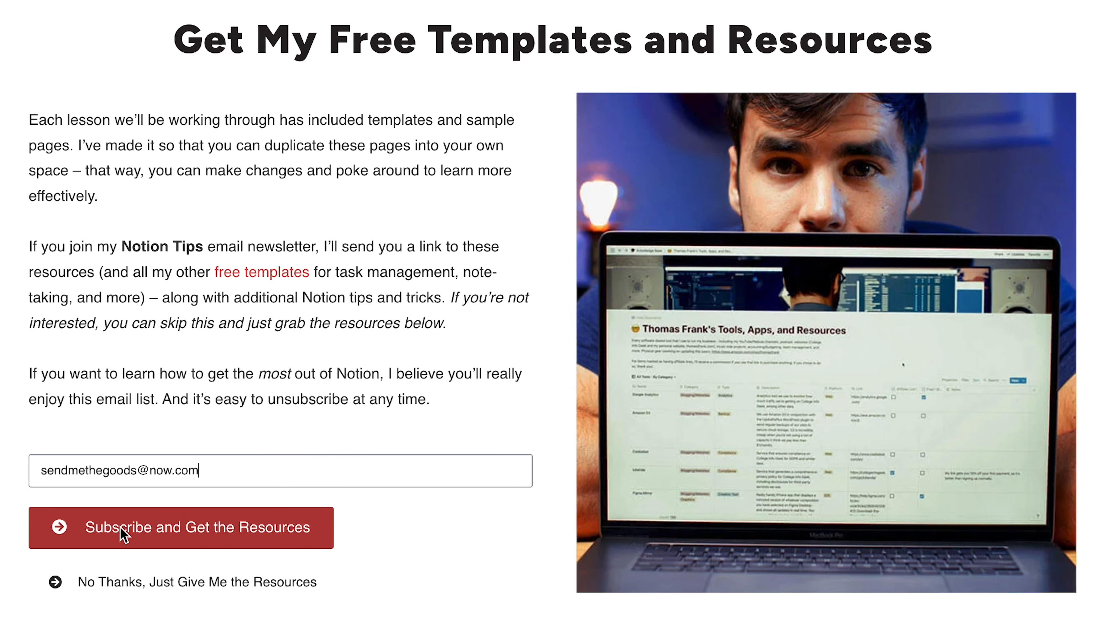